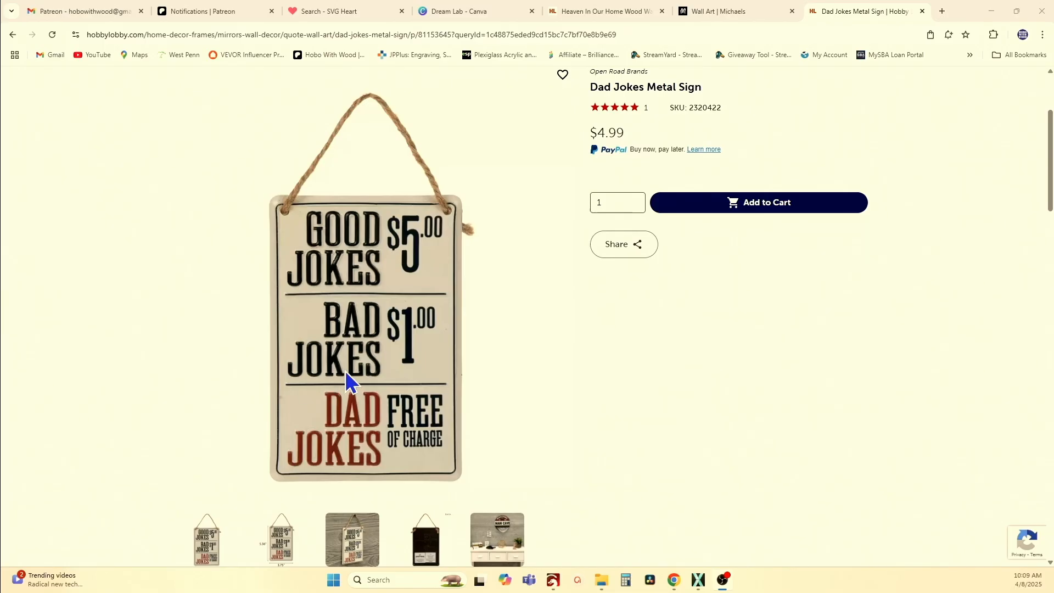
# - Copy the Dad Jokes Metal Sign picture from the product page and switch to the "do nothing" project in LightBurn
pyautogui.rightClick(372, 359)
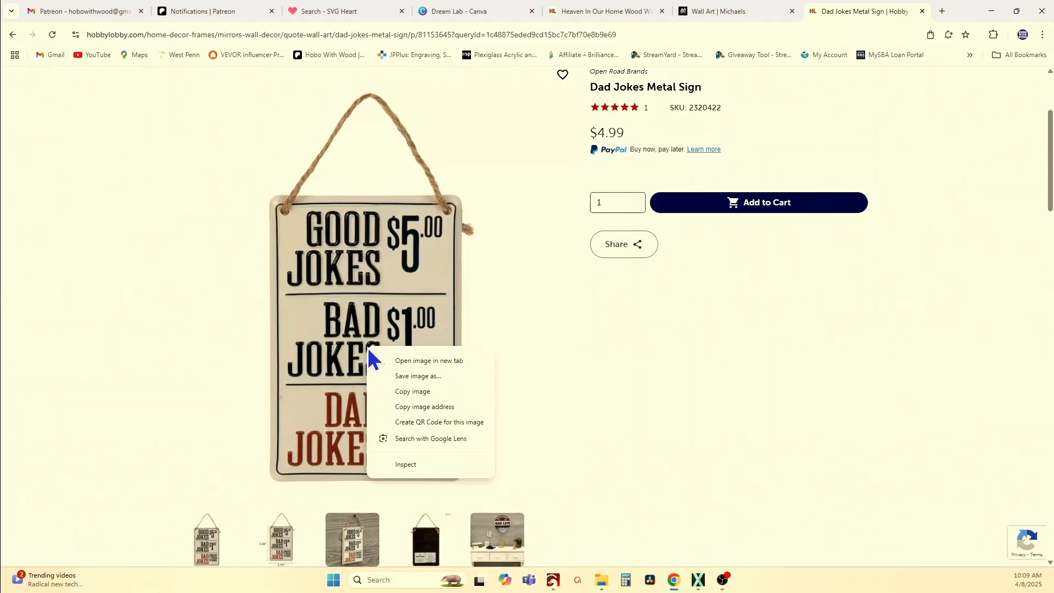
pyautogui.click(415, 391)
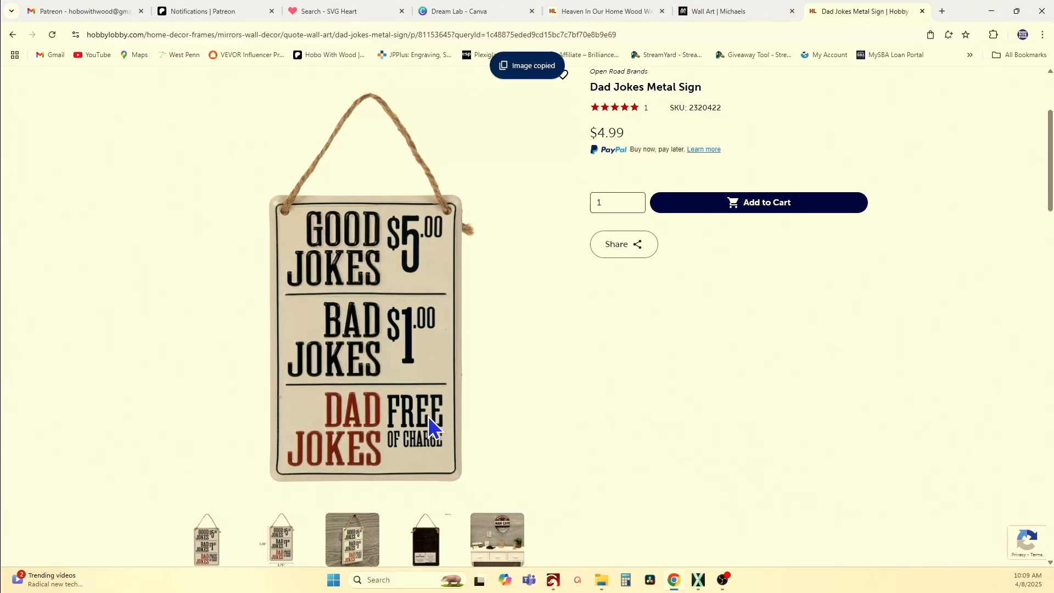
pyautogui.moveTo(551, 586)
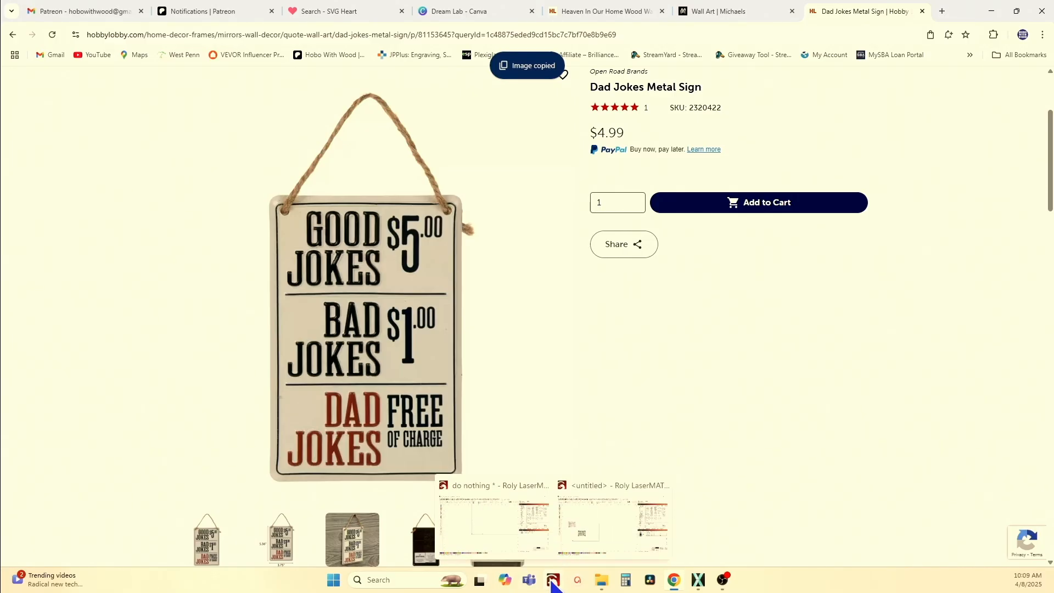
pyautogui.click(487, 548)
pyautogui.scroll(-3, 388, 313)
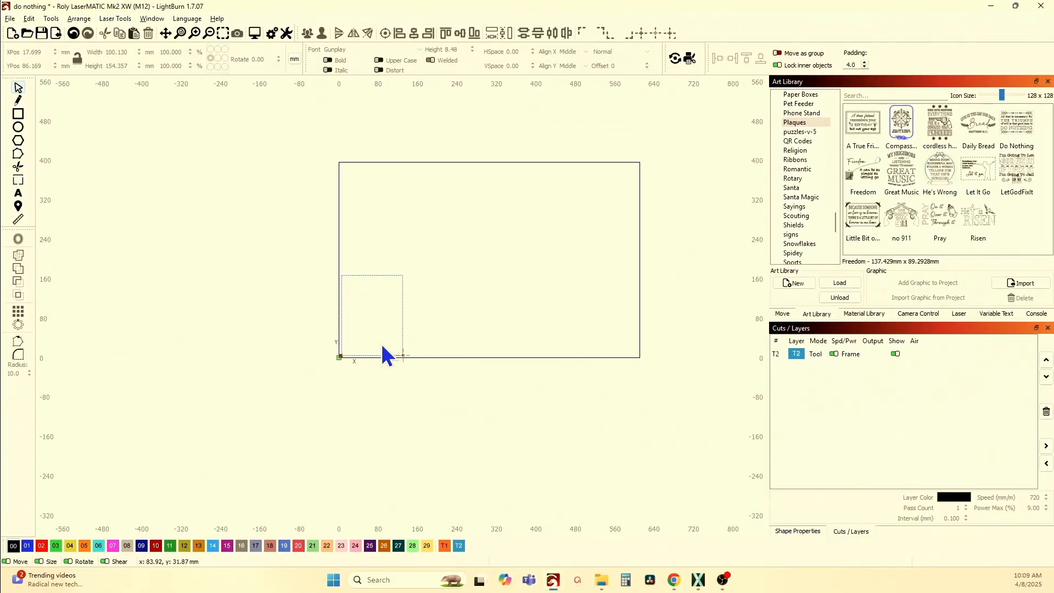
# - Paste the copied sign image into the project and place it just left of the work area, near the origin's height
pyautogui.rightClick(305, 201)
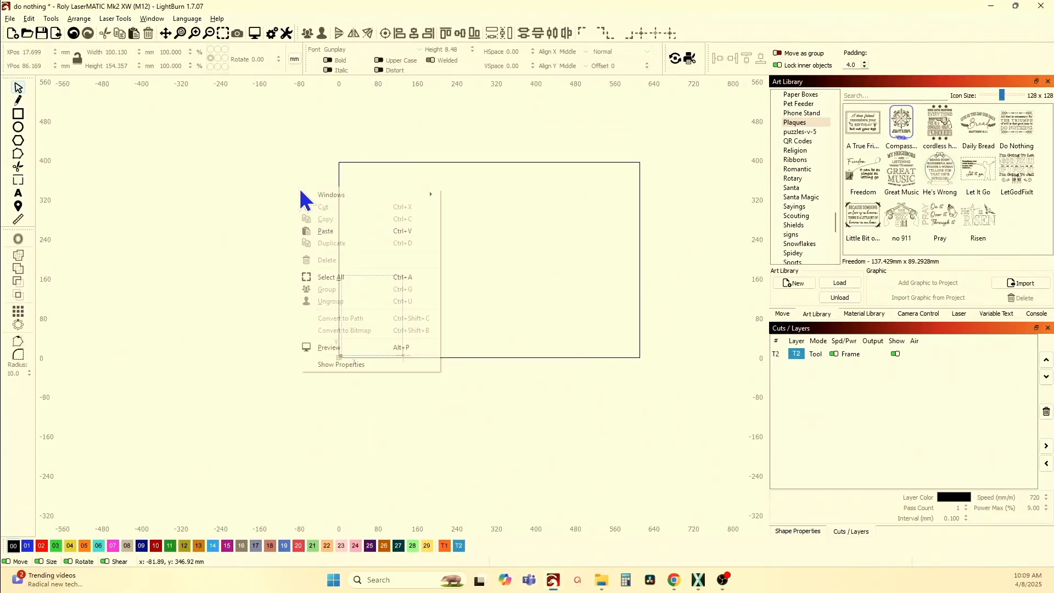
pyautogui.click(327, 232)
pyautogui.moveTo(296, 196); pyautogui.dragTo(216, 214)
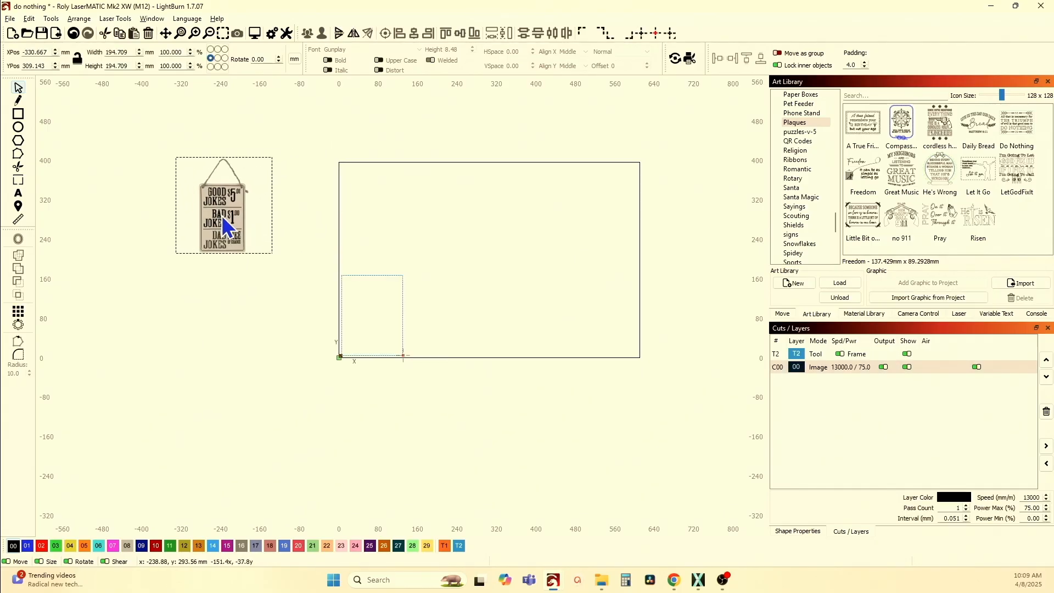
pyautogui.scroll(4, 214, 211)
pyautogui.scroll(-2, 215, 214)
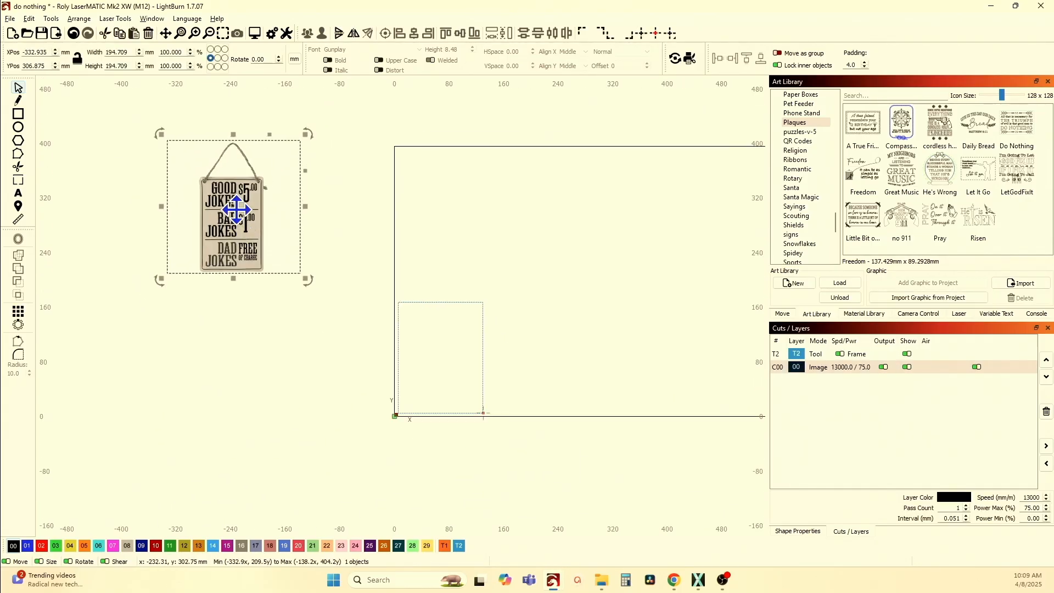
pyautogui.moveTo(232, 208); pyautogui.dragTo(311, 372)
pyautogui.scroll(4, 308, 363)
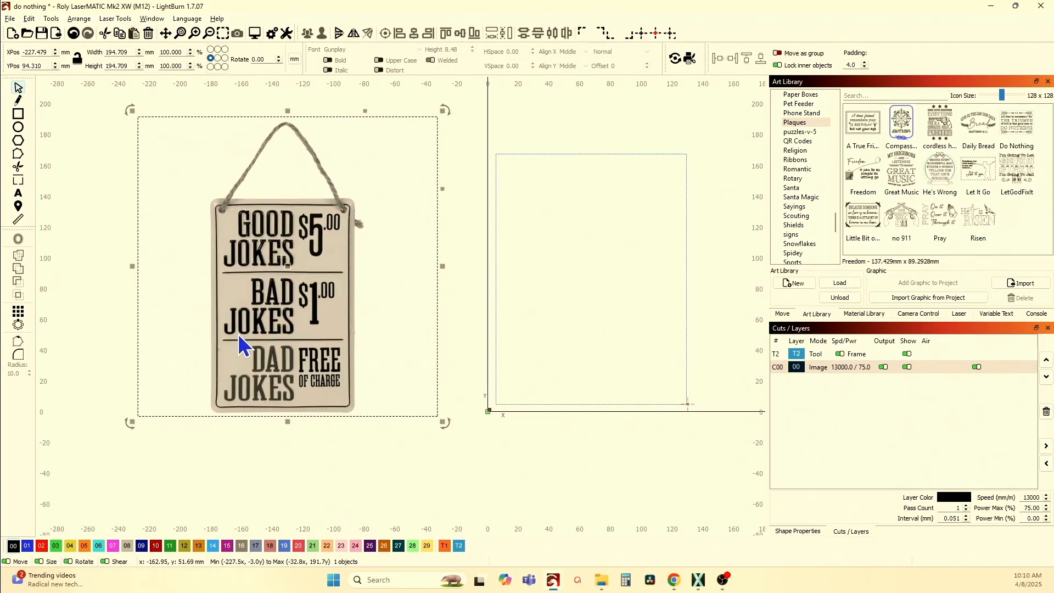
pyautogui.scroll(-1, 228, 376)
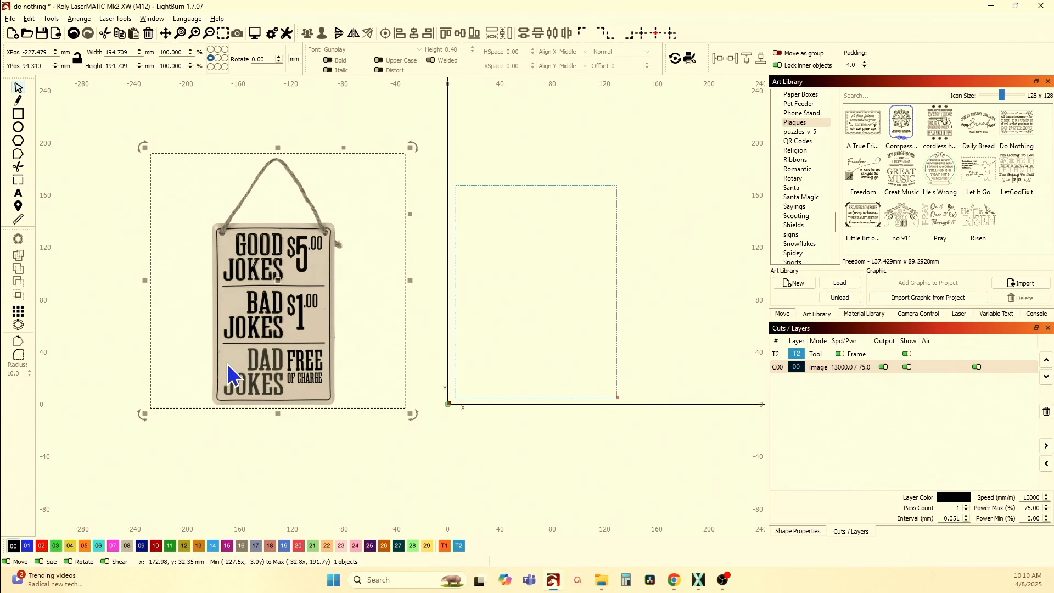
# - Trace the sign image with cutoff 0 and threshold 128, deleting the source image after the trace
pyautogui.rightClick(280, 321)
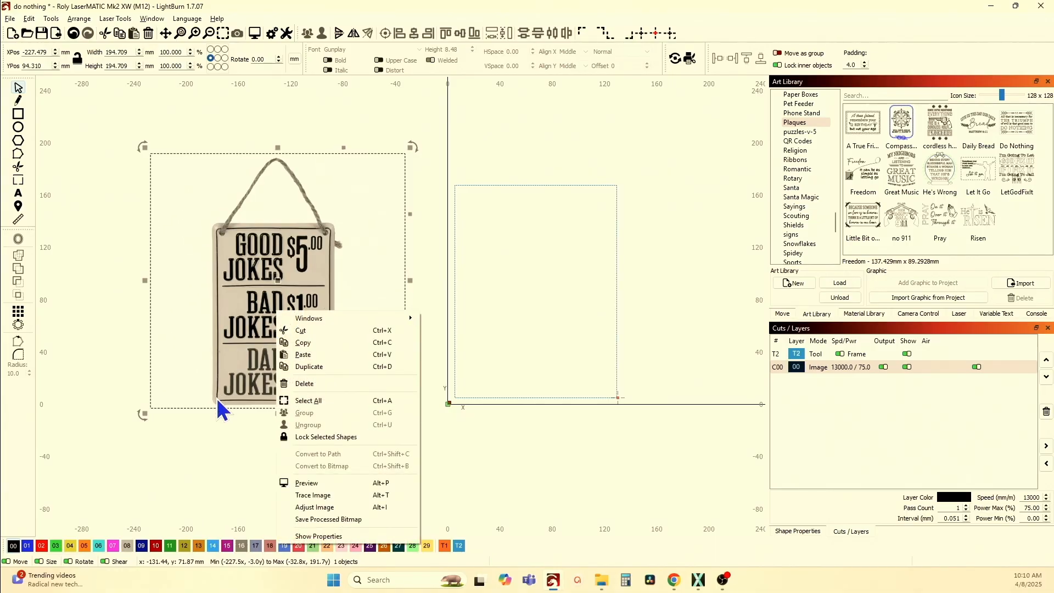
pyautogui.click(324, 496)
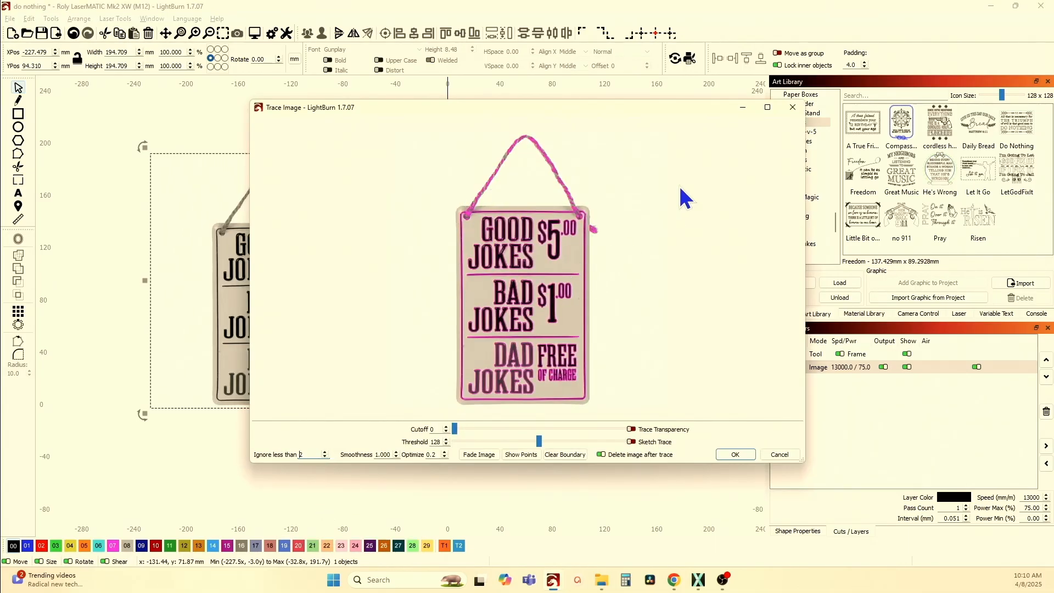
pyautogui.click(768, 107)
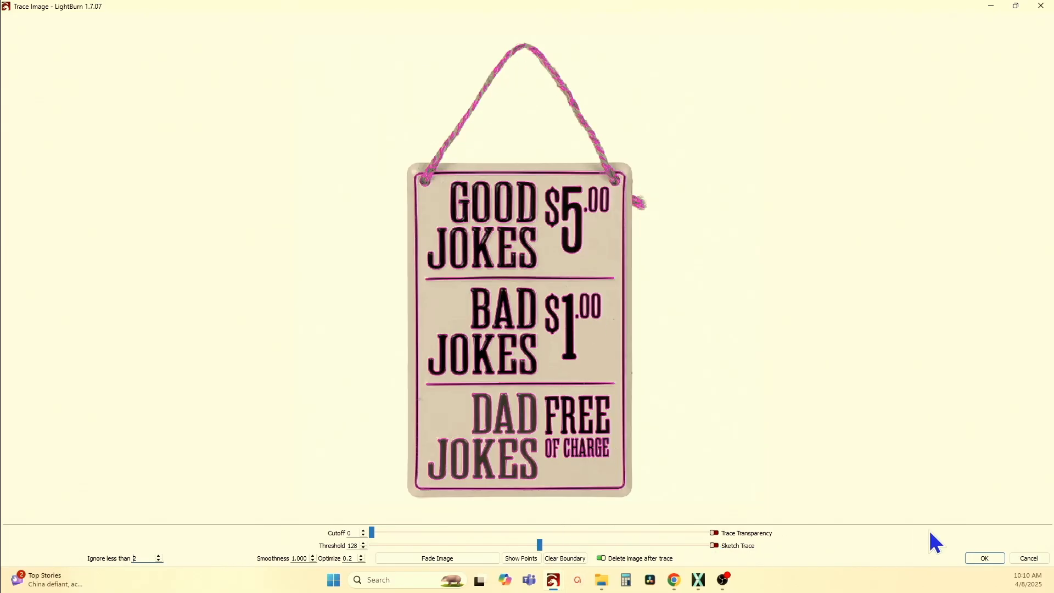
pyautogui.click(984, 559)
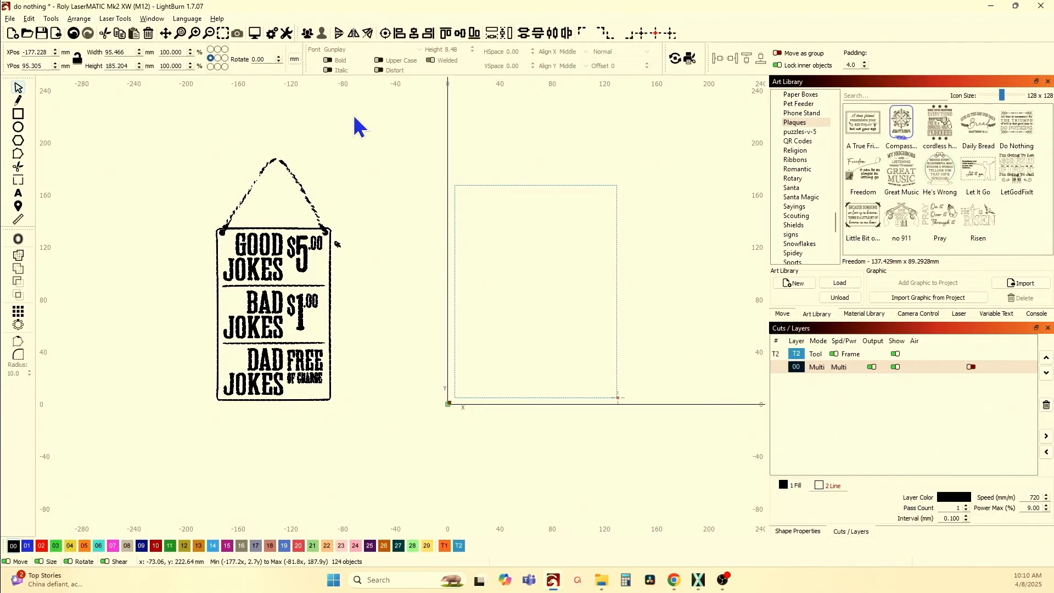
# - Delete the traced rope pieces above the sign
pyautogui.click(358, 129)
pyautogui.moveTo(199, 170); pyautogui.dragTo(349, 231)
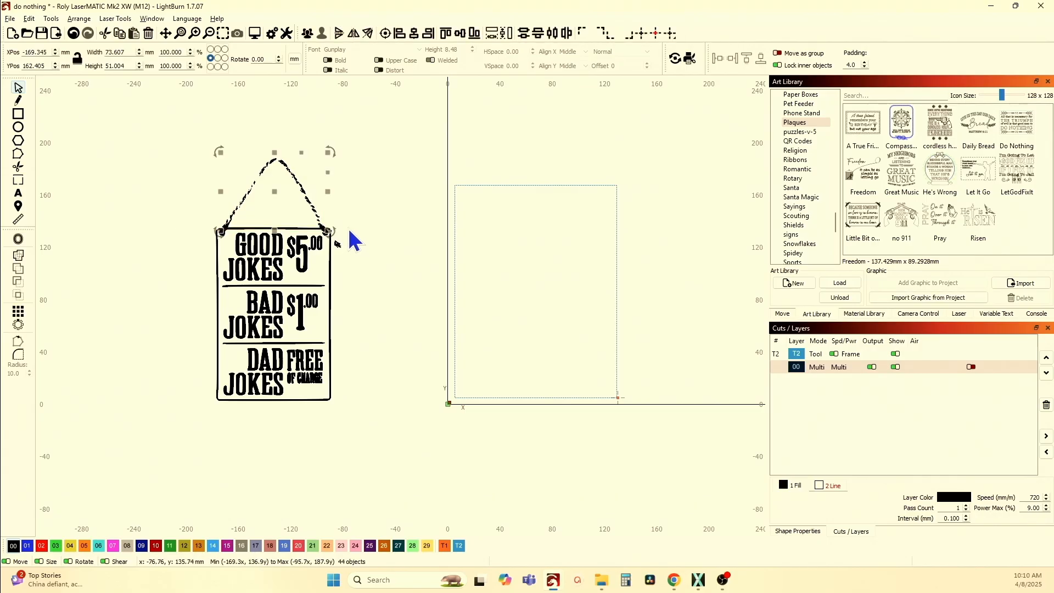
pyautogui.press('Delete')
# - Delete the traced border around the sign together with its attached rope knots
pyautogui.scroll(3, 341, 265)
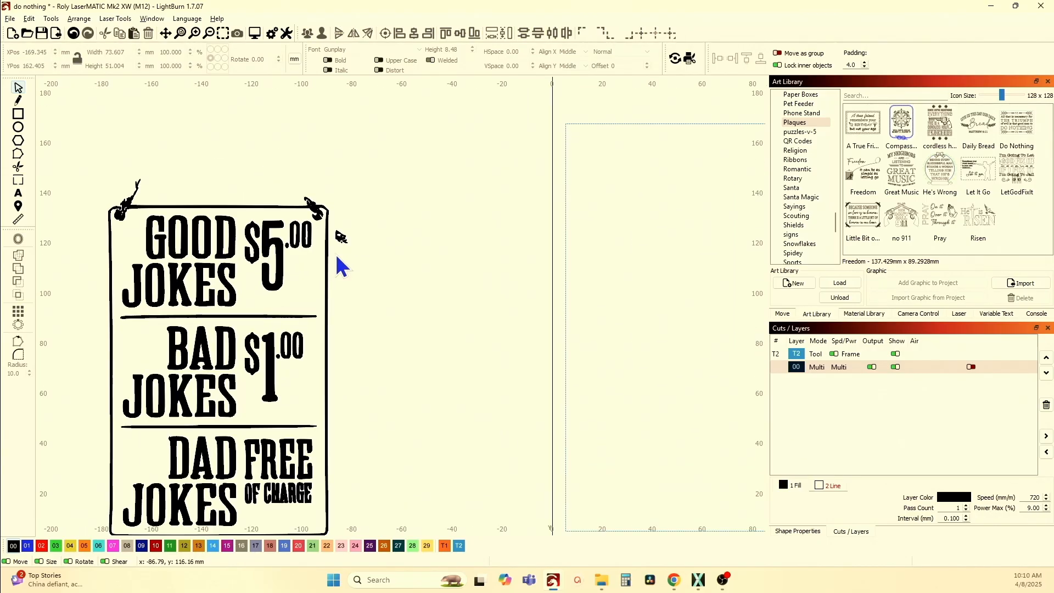
pyautogui.scroll(2, 340, 266)
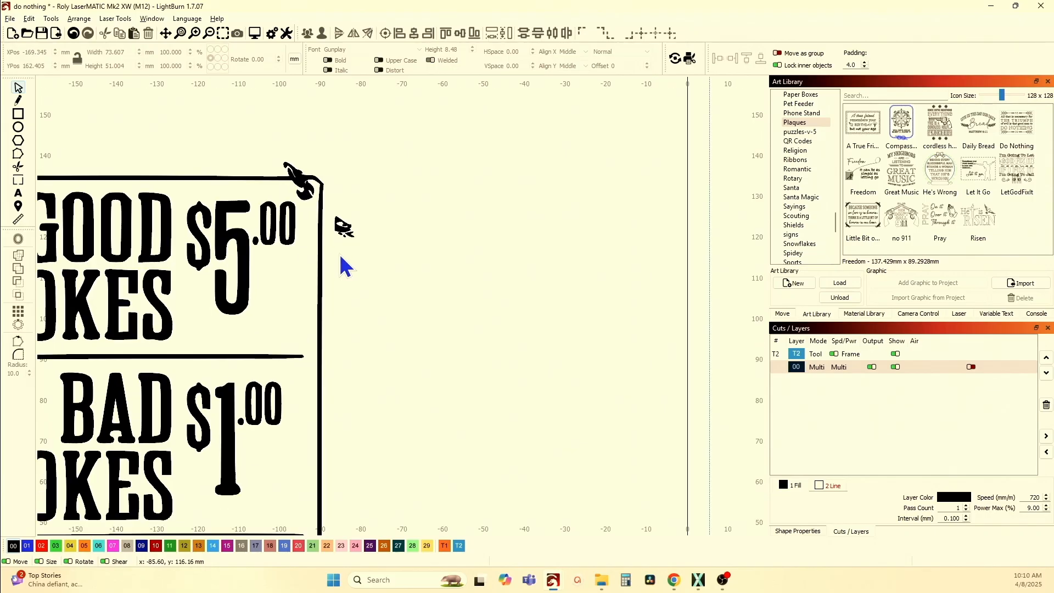
pyautogui.scroll(-2, 343, 267)
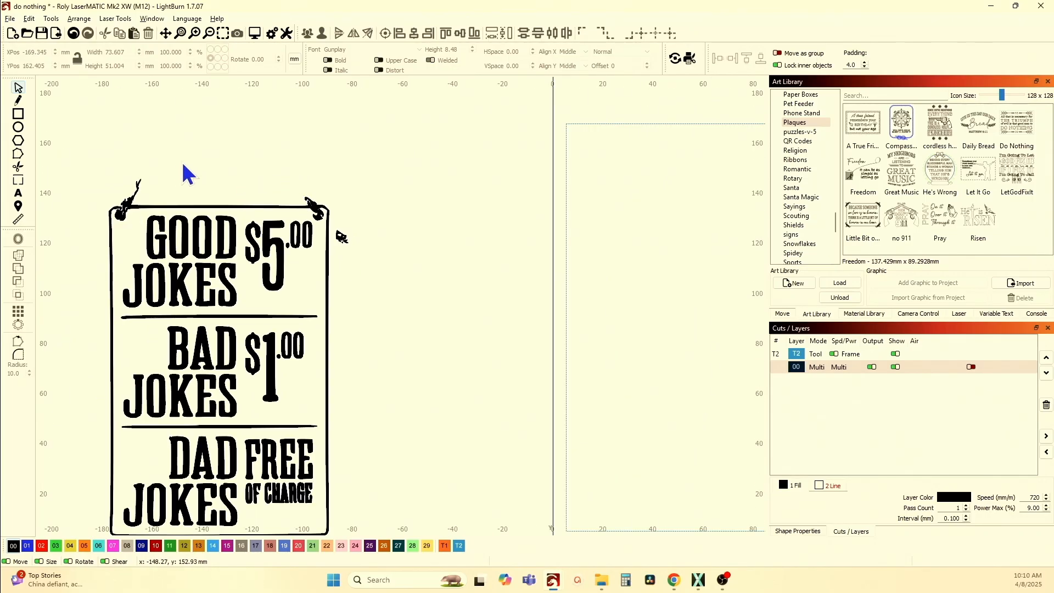
pyautogui.scroll(3, 305, 189)
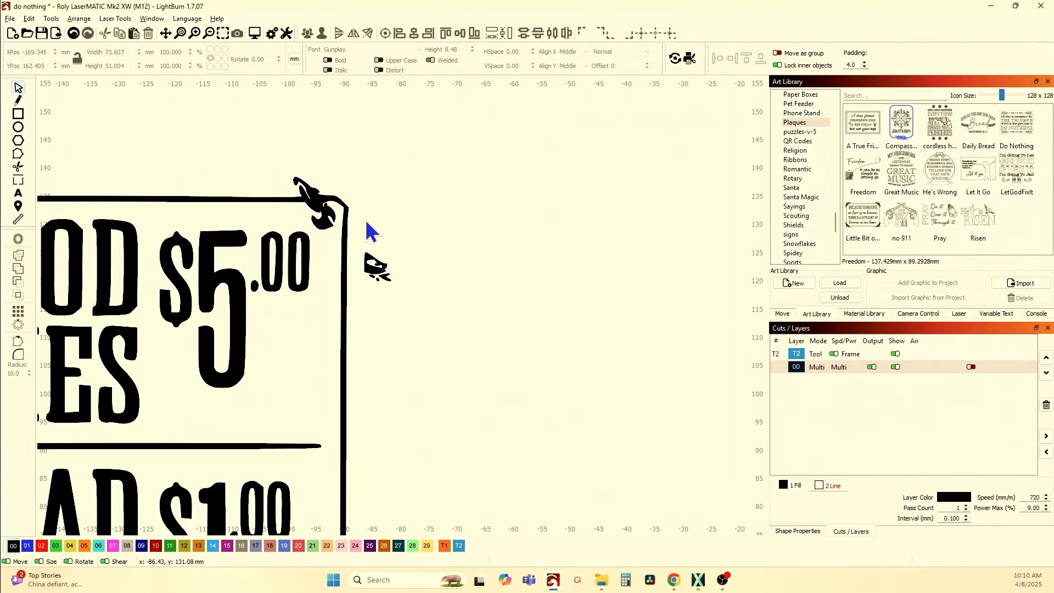
pyautogui.moveTo(367, 231); pyautogui.dragTo(295, 164)
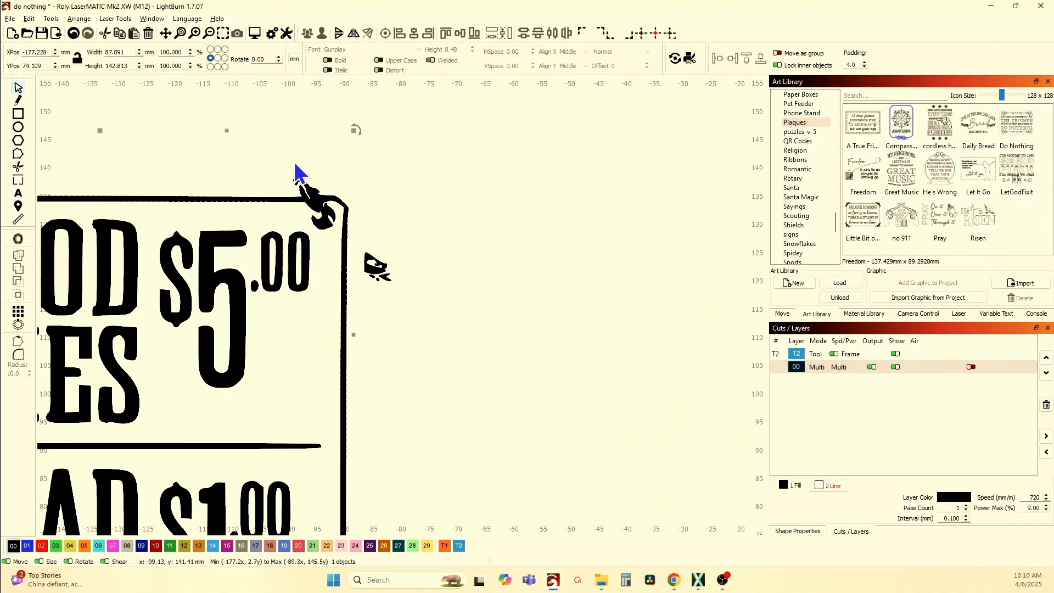
pyautogui.press('Delete')
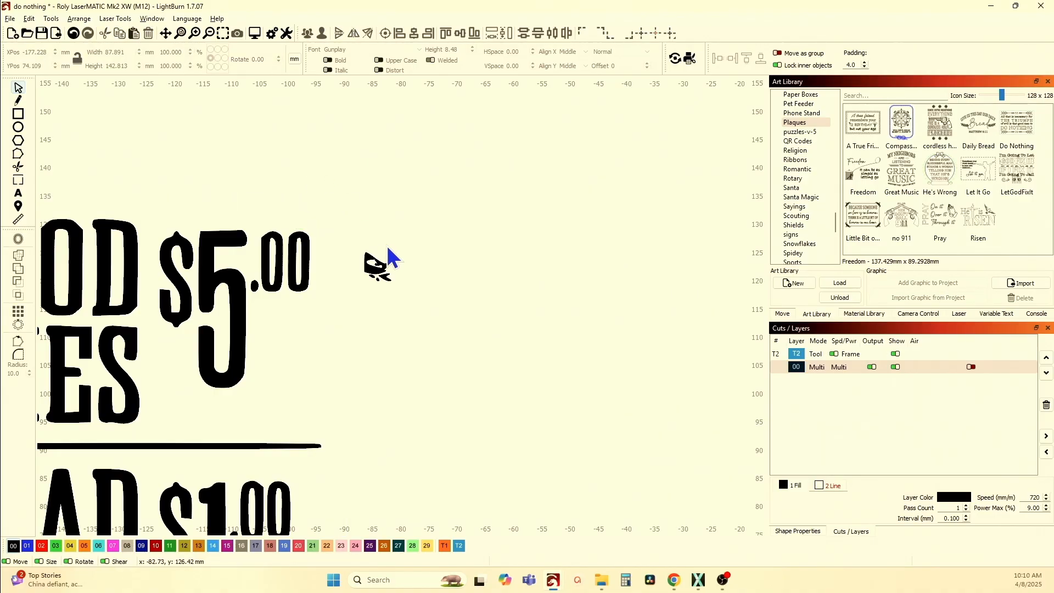
# - Delete the stray trace fragments beside the $5.00 price and above the word GOOD
pyautogui.moveTo(358, 236); pyautogui.dragTo(425, 322)
pyautogui.press('Delete')
pyautogui.scroll(-4, 424, 321)
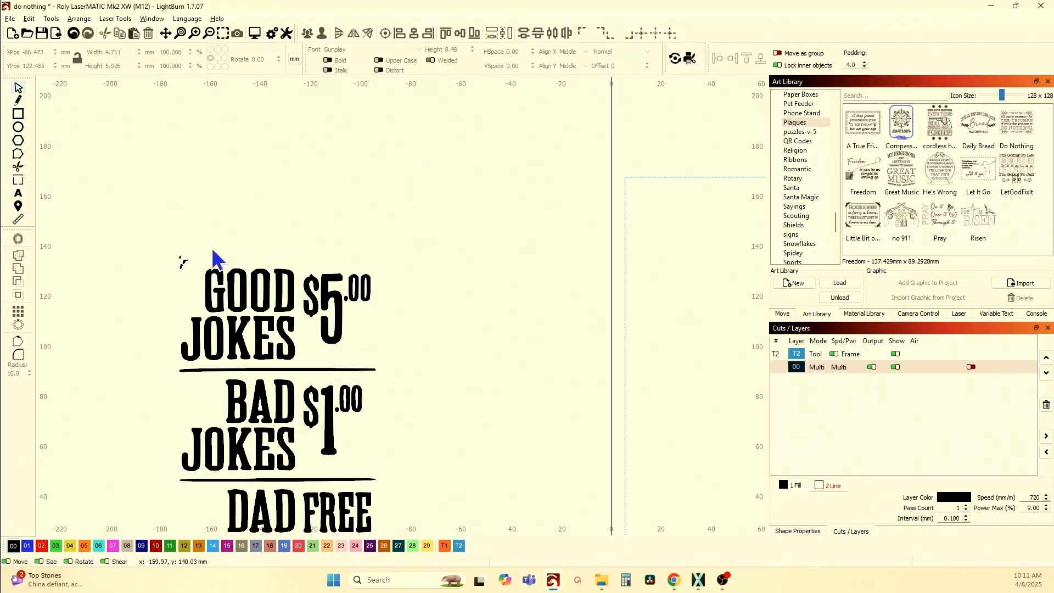
pyautogui.scroll(3, 214, 256)
pyautogui.moveTo(167, 218); pyautogui.dragTo(216, 286)
pyautogui.press('Delete')
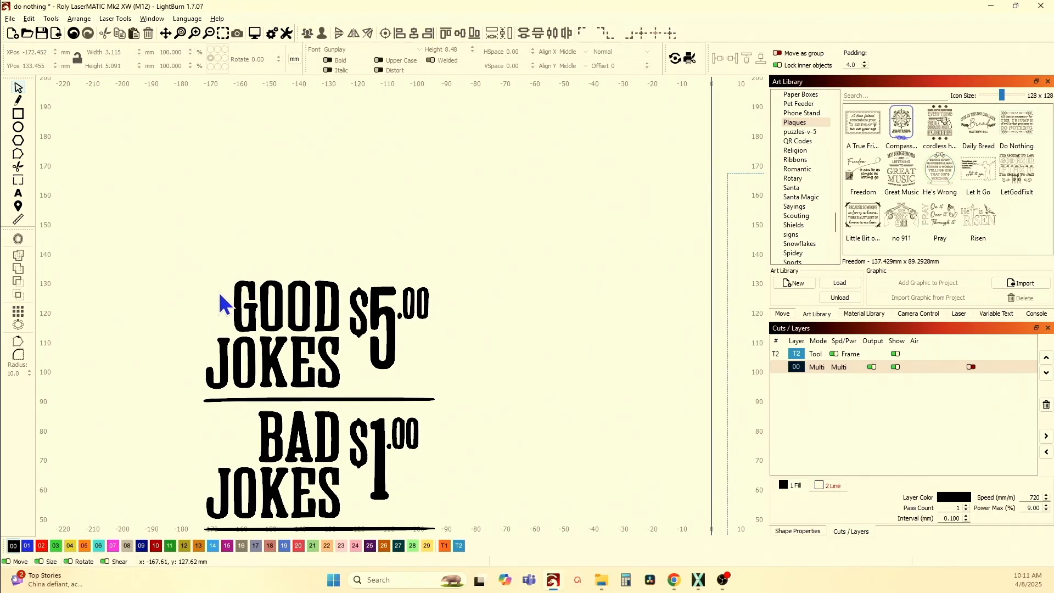
# - Select all the traced lettering and divider lines and move them to the work area's right part, at about X 456, Y 87 mm
pyautogui.scroll(-3, 247, 160)
pyautogui.scroll(5, 322, 390)
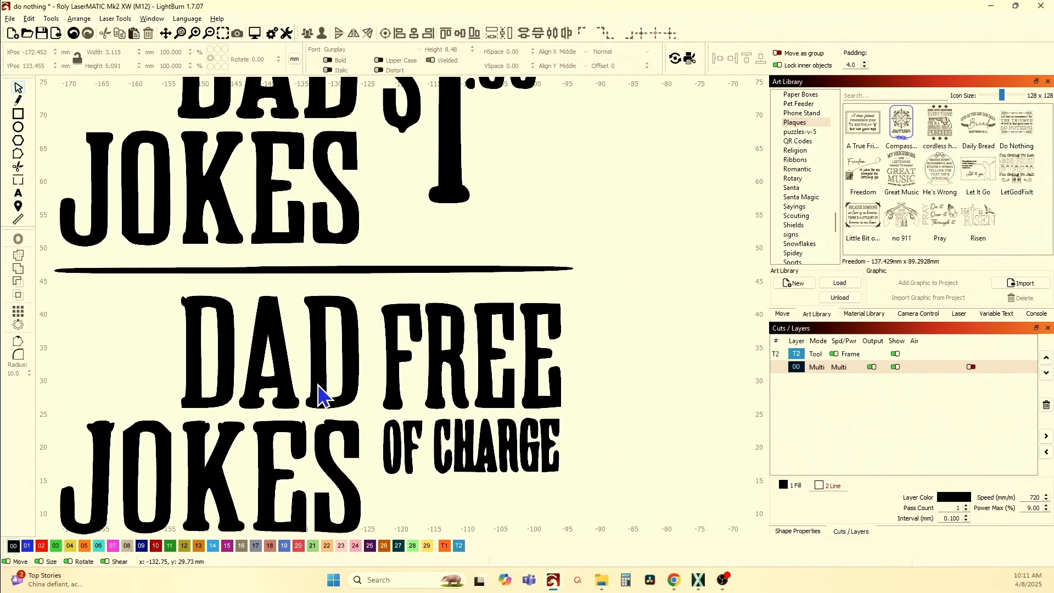
pyautogui.scroll(-5, 265, 356)
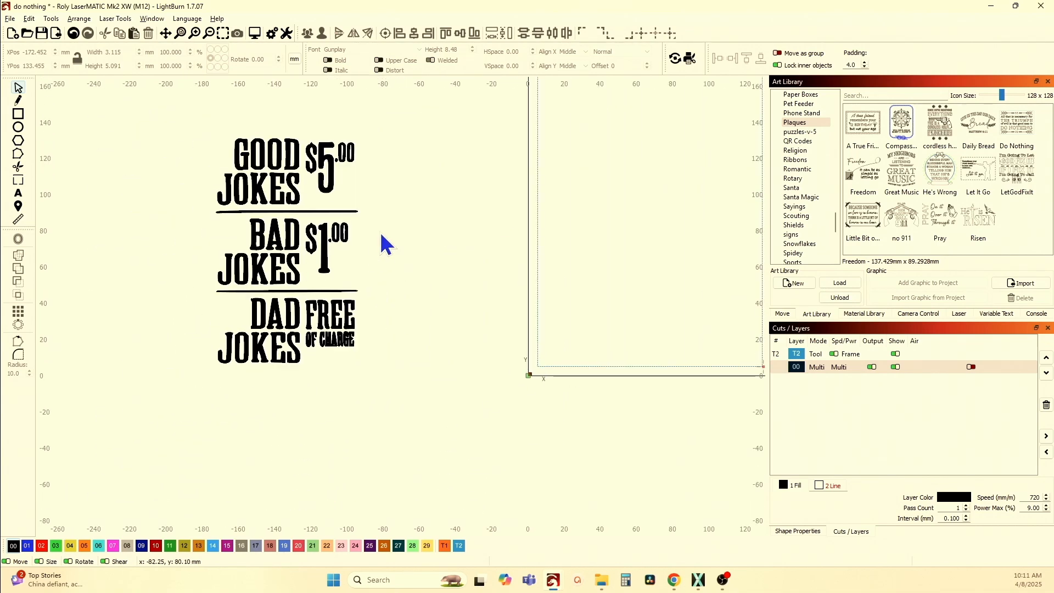
pyautogui.scroll(-3, 382, 235)
pyautogui.moveTo(260, 152); pyautogui.dragTo(398, 332)
pyautogui.scroll(-2, 397, 327)
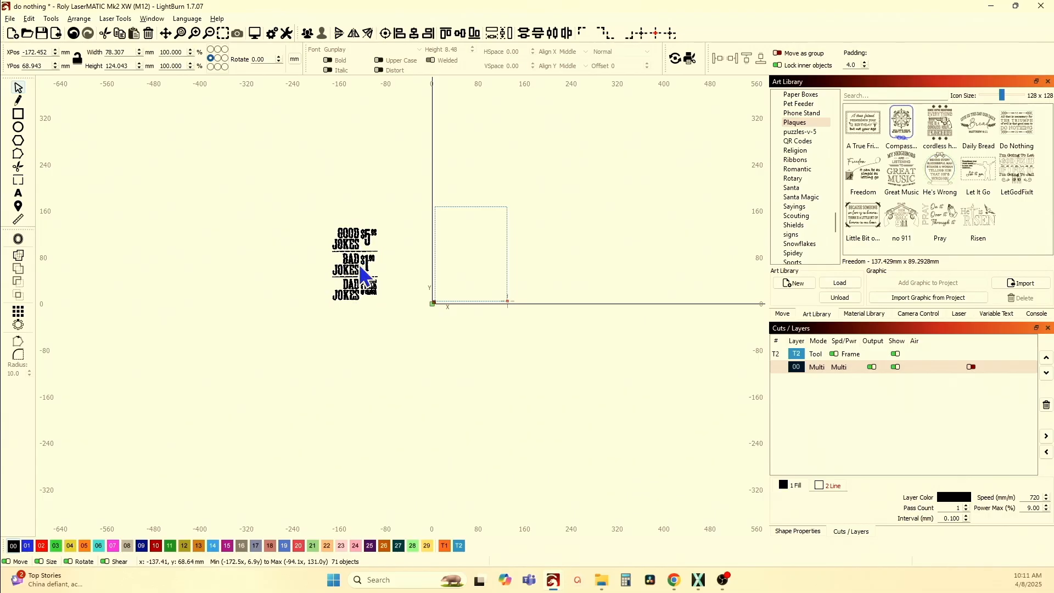
pyautogui.moveTo(361, 269); pyautogui.dragTo(726, 258)
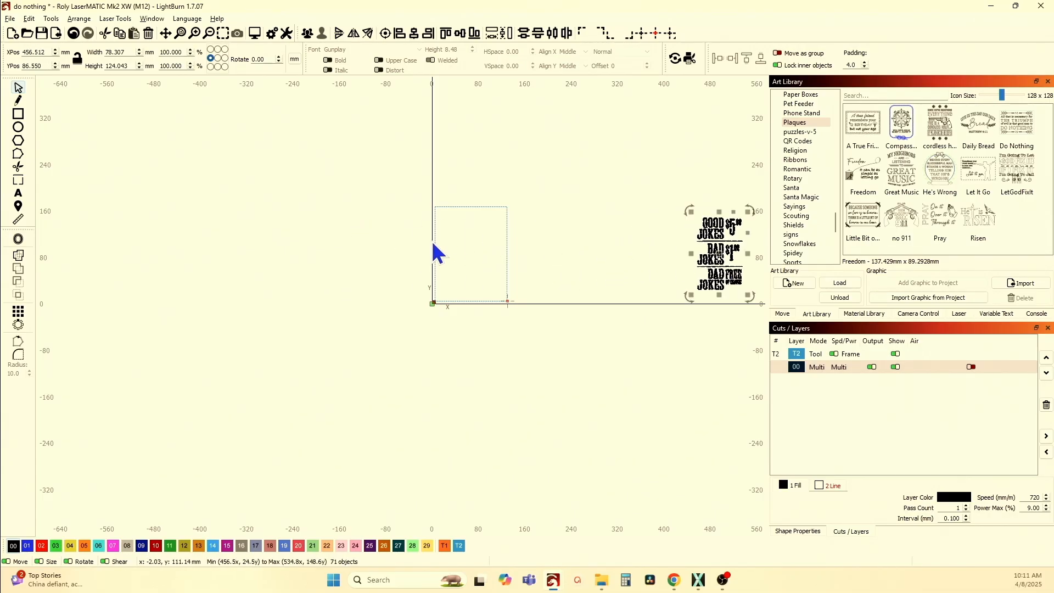
# - Paste the sign image again and place it directly left of the work area, beside the dashed frame
pyautogui.rightClick(237, 226)
pyautogui.click(286, 269)
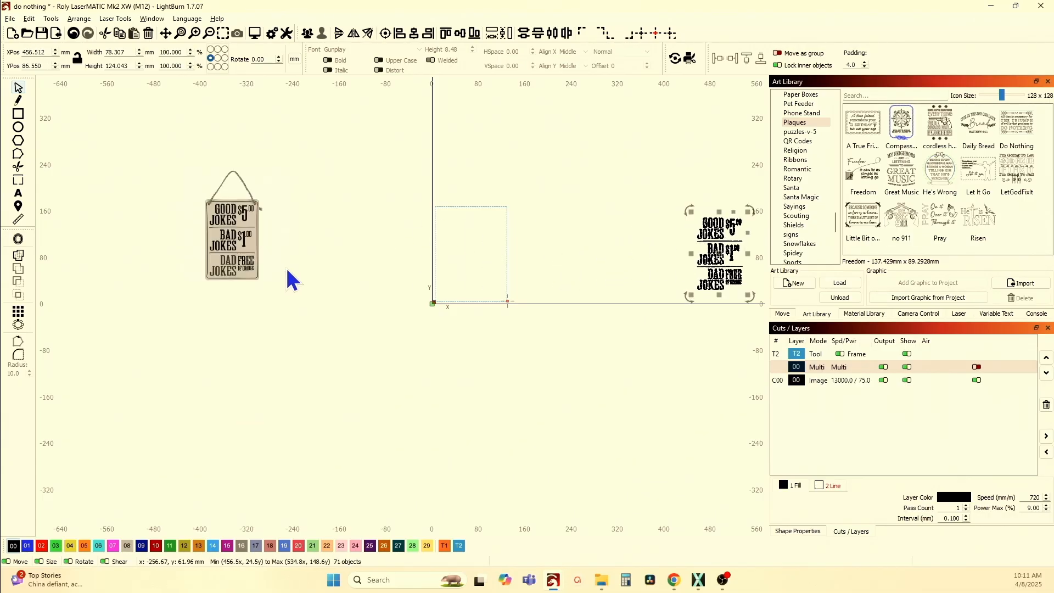
pyautogui.click(235, 236)
pyautogui.moveTo(235, 228); pyautogui.dragTo(379, 260)
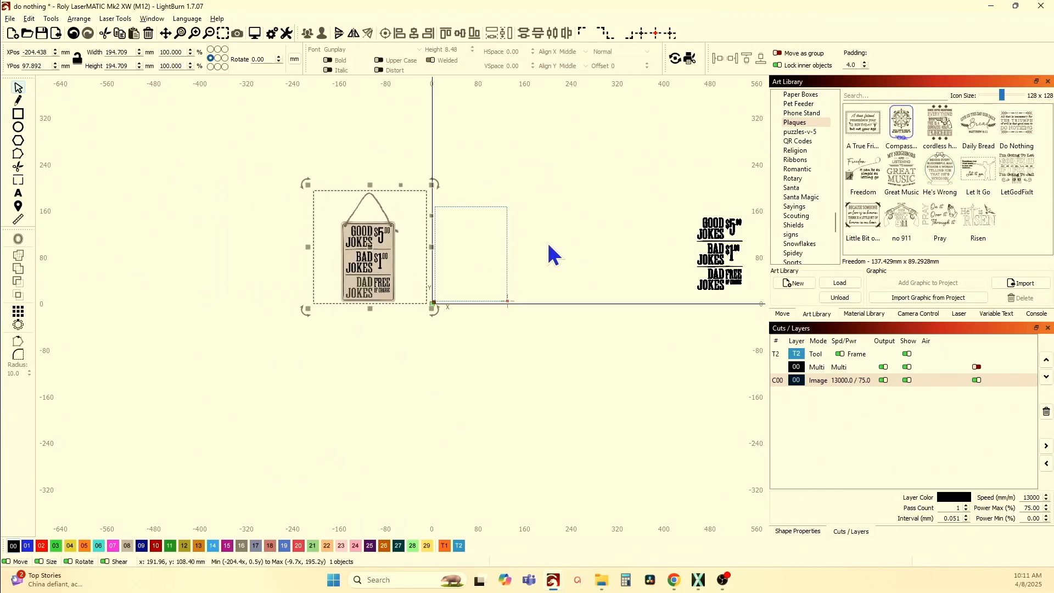
# - Examine the lettering, prices and divider lines of the pasted sign image up close
pyautogui.scroll(2, 553, 254)
pyautogui.scroll(2, 484, 216)
pyautogui.hscroll(-3, 393, 216)
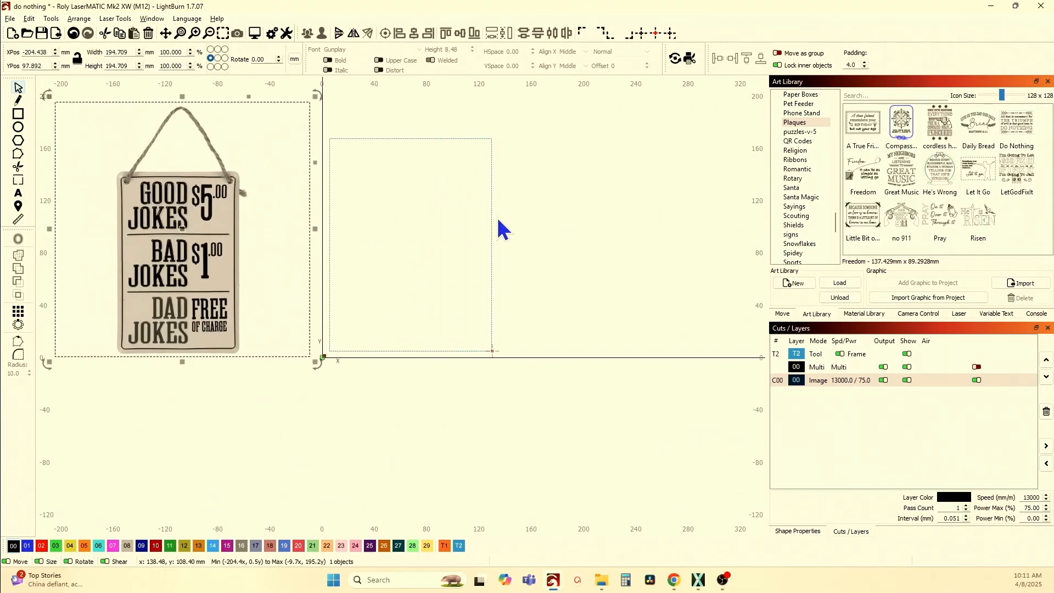
pyautogui.scroll(3, 126, 219)
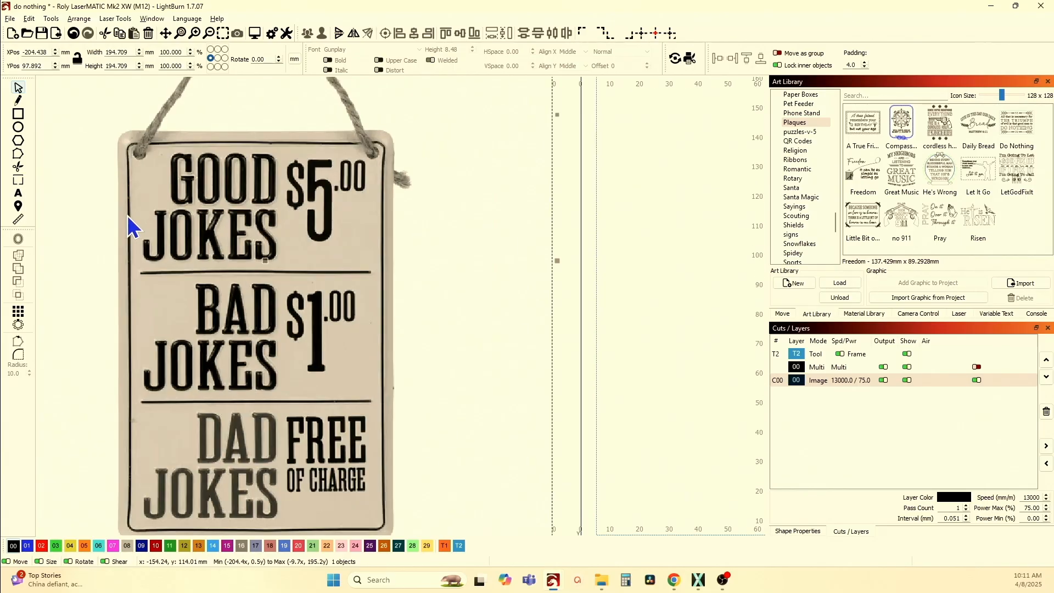
pyautogui.scroll(2, 169, 239)
pyautogui.moveTo(203, 291); pyautogui.dragTo(208, 236)
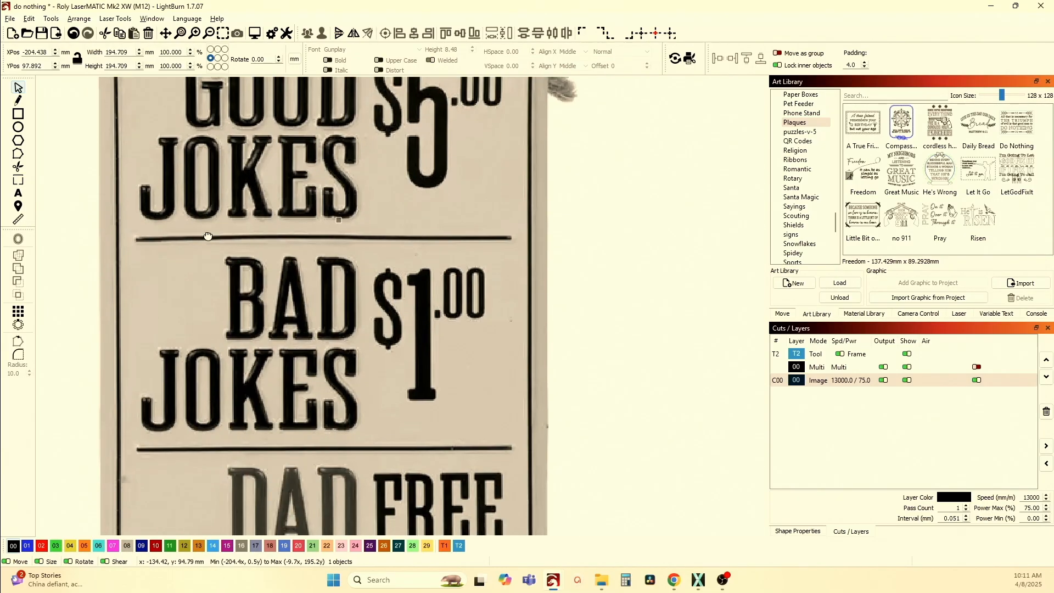
pyautogui.scroll(-2, 202, 239)
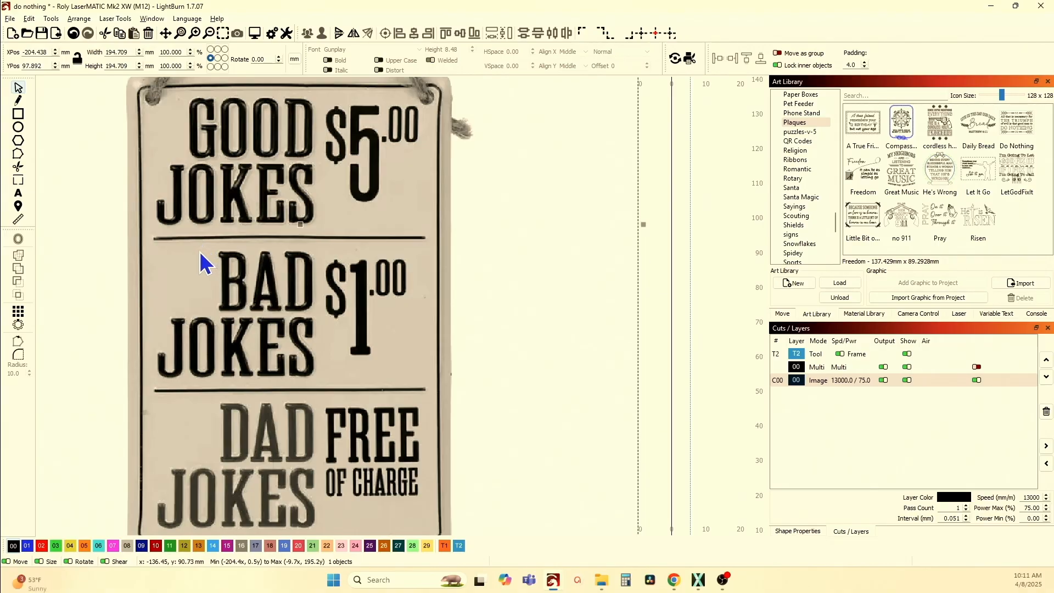
pyautogui.scroll(-1, 196, 251)
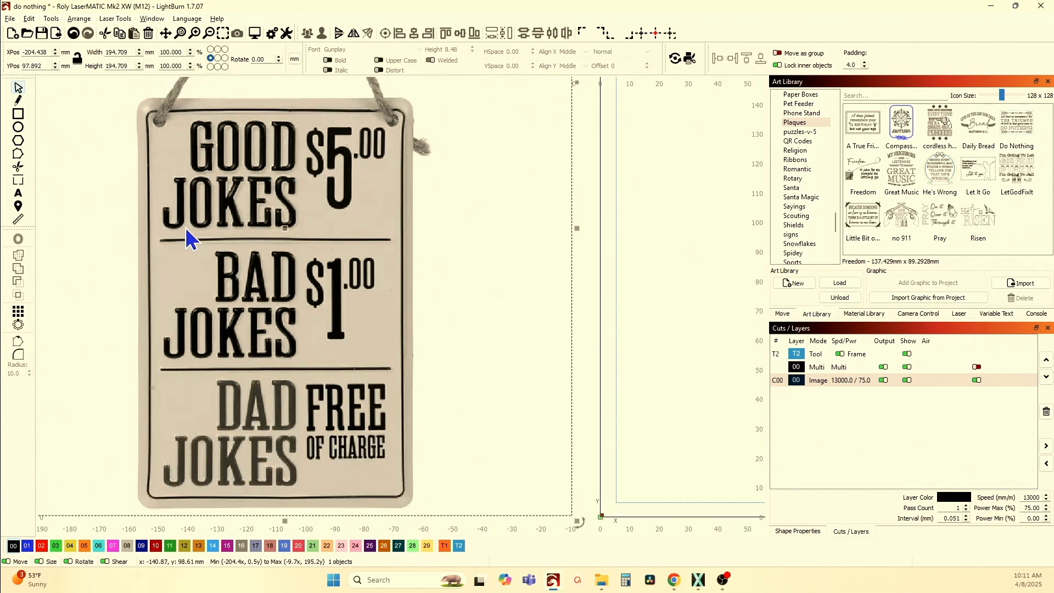
pyautogui.scroll(-1, 177, 209)
pyautogui.scroll(-3, 176, 209)
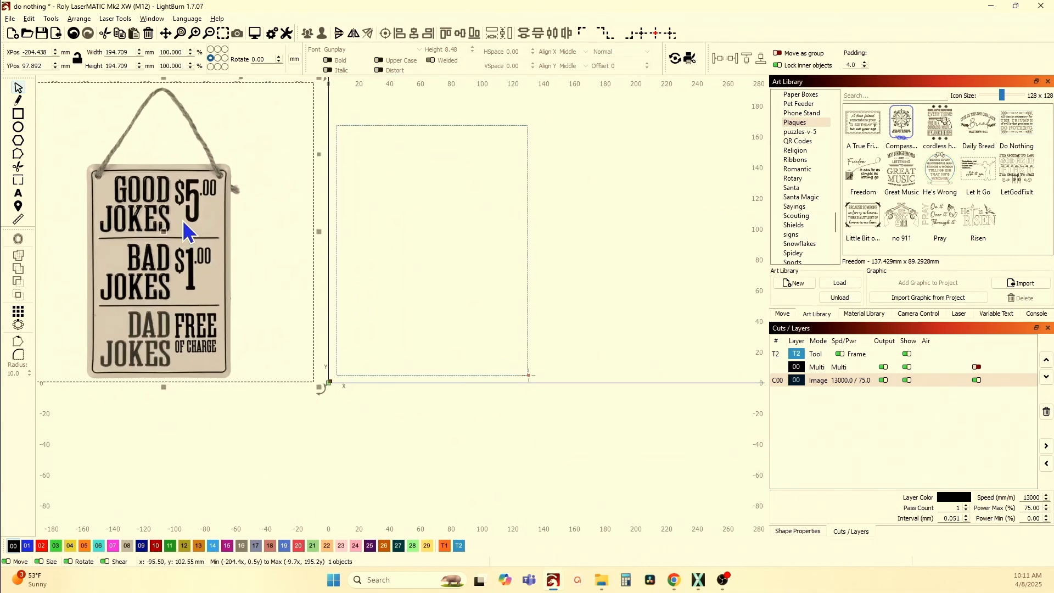
# - Start a text object in the upper part of the dashed frame, using upper case and the Cambria font
pyautogui.click(18, 193)
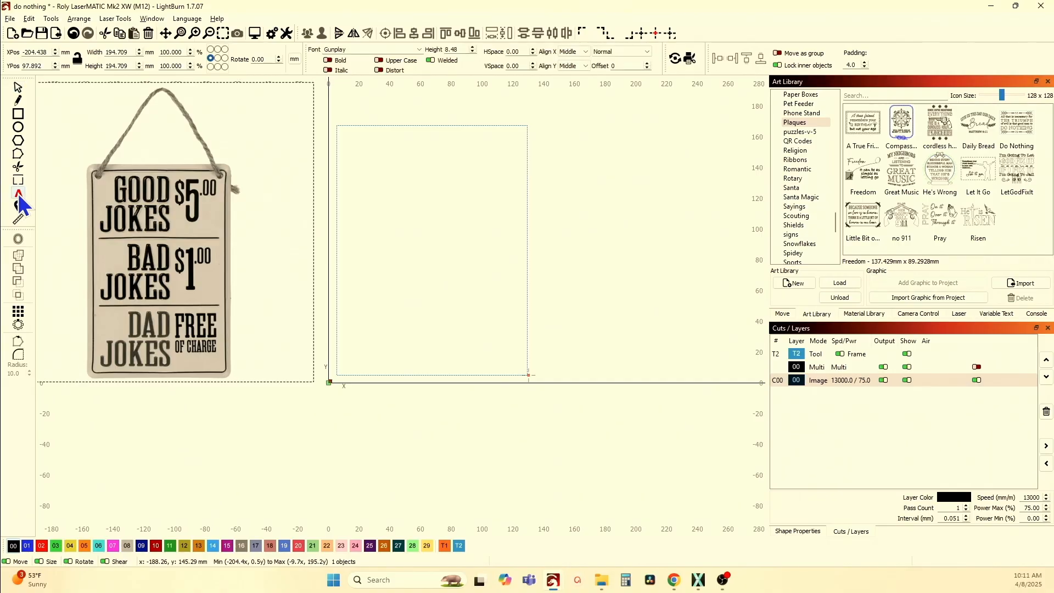
pyautogui.click(377, 168)
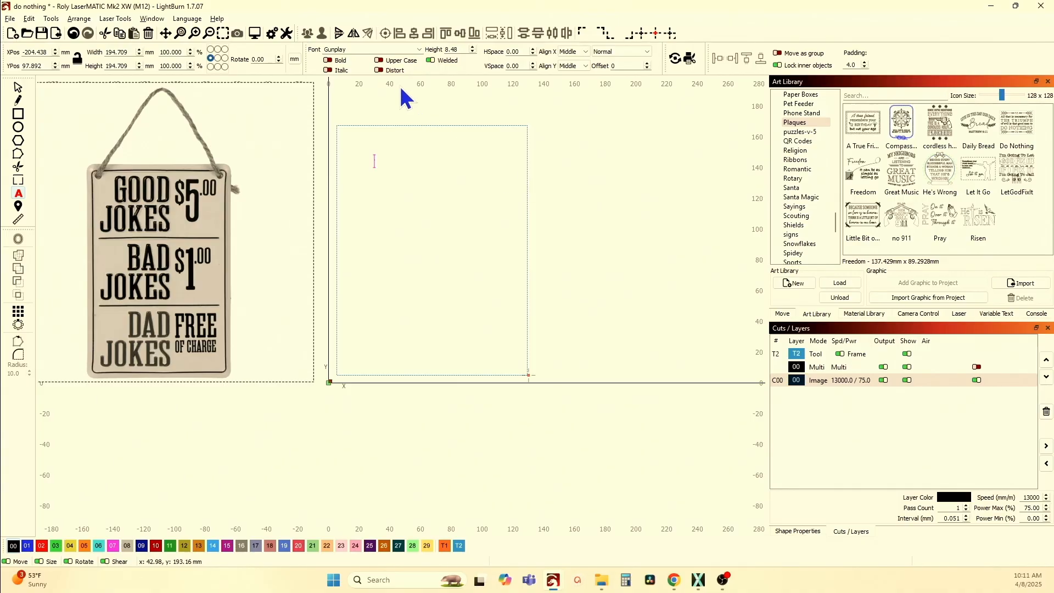
pyautogui.click(381, 62)
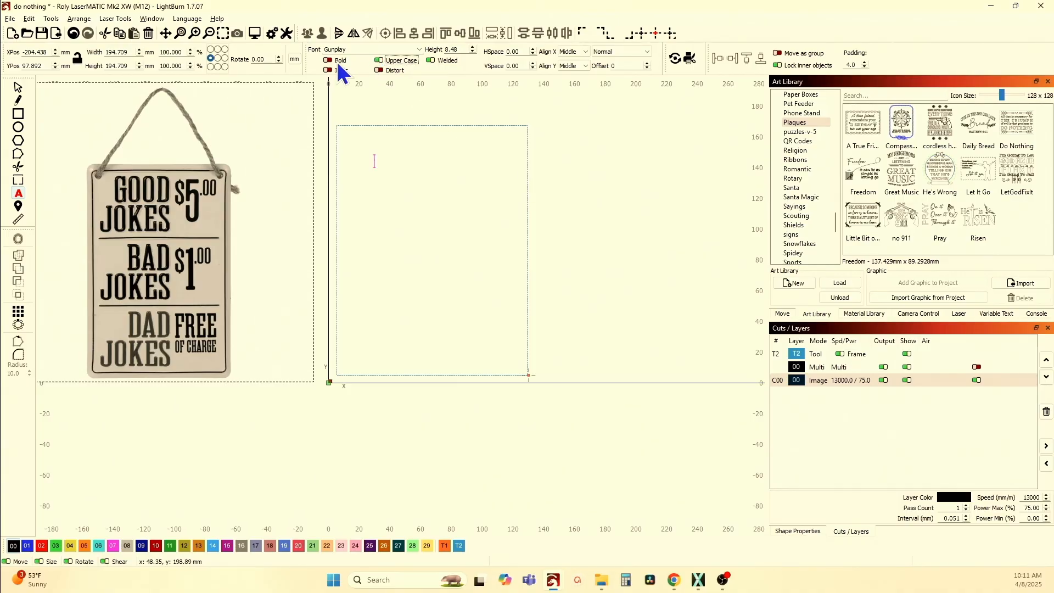
pyautogui.click(419, 49)
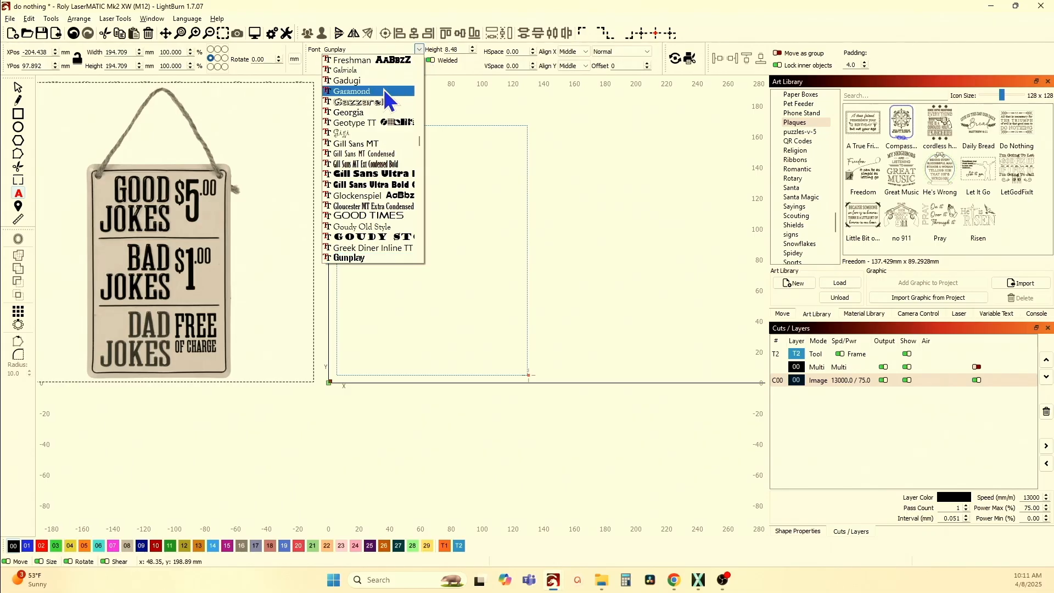
pyautogui.scroll(4, 384, 93)
pyautogui.scroll(20, 383, 102)
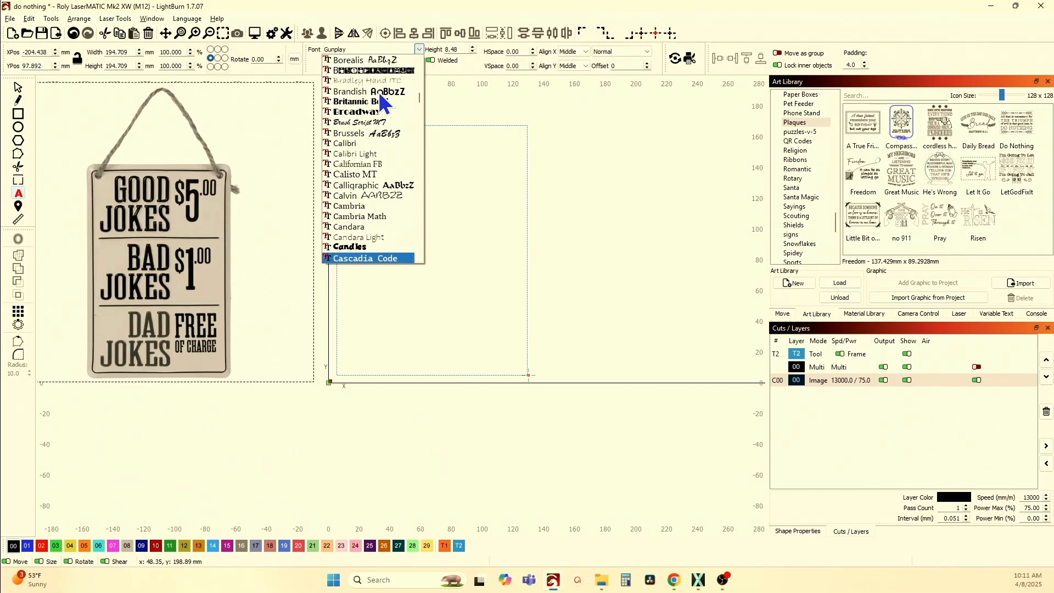
pyautogui.scroll(-1, 364, 261)
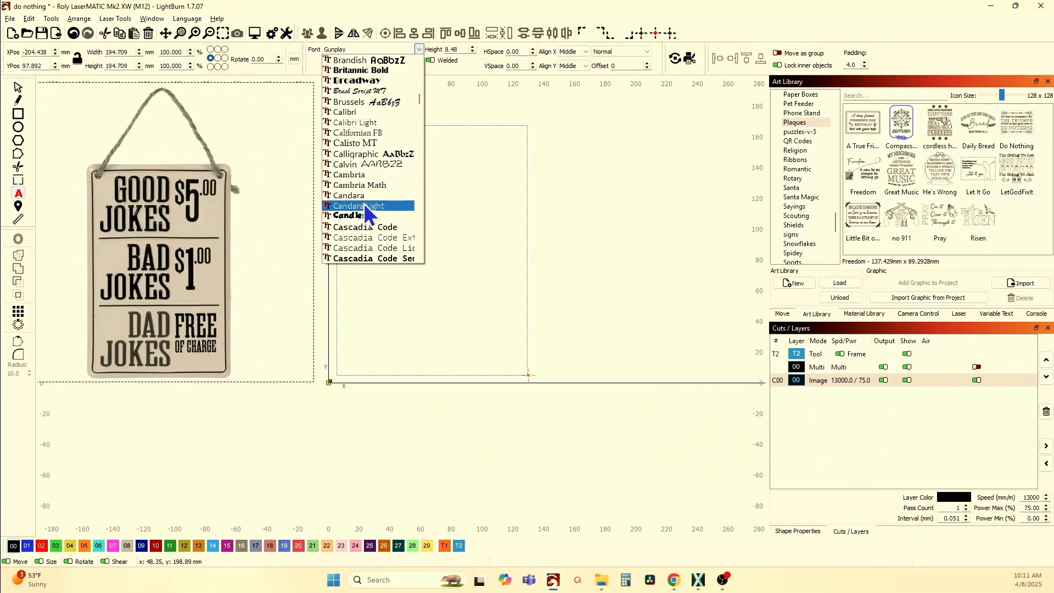
pyautogui.click(366, 174)
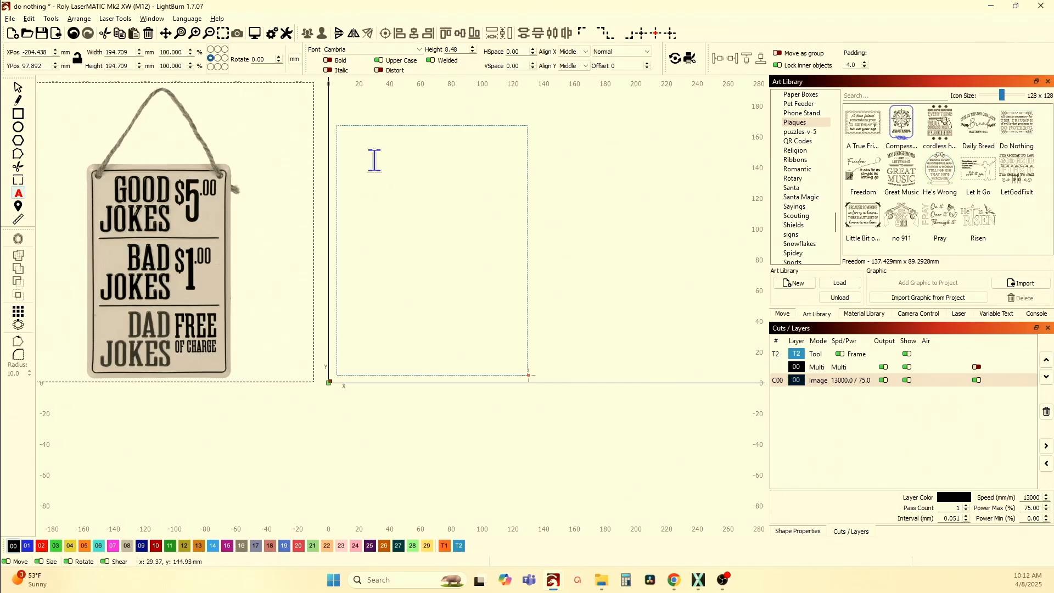
# - Enter GOOD and JOKES as the text's first two lines
pyautogui.write('GOOD')
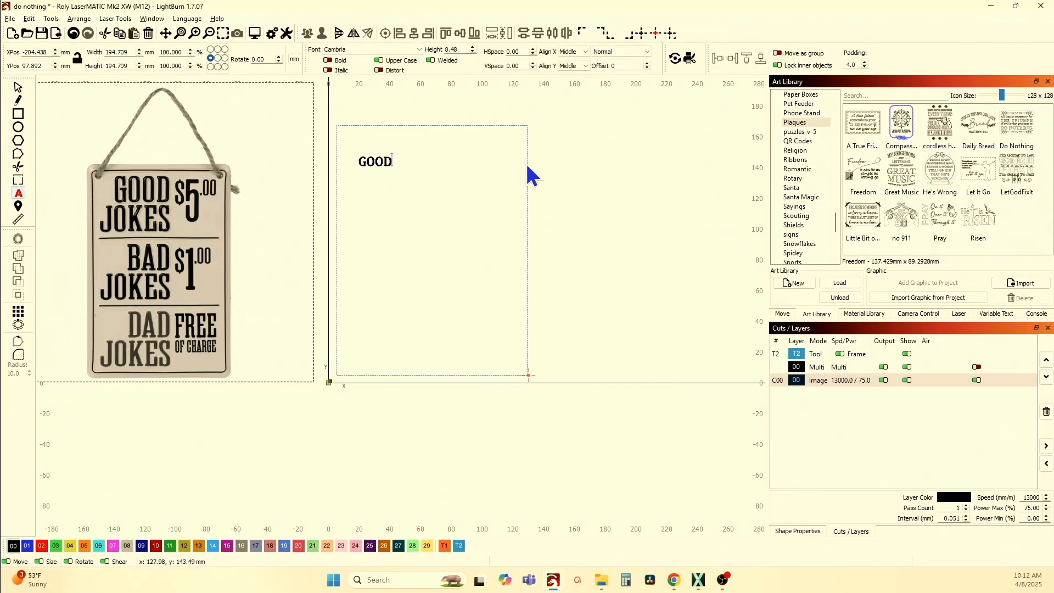
pyautogui.scroll(5, 352, 161)
pyautogui.scroll(1, 364, 210)
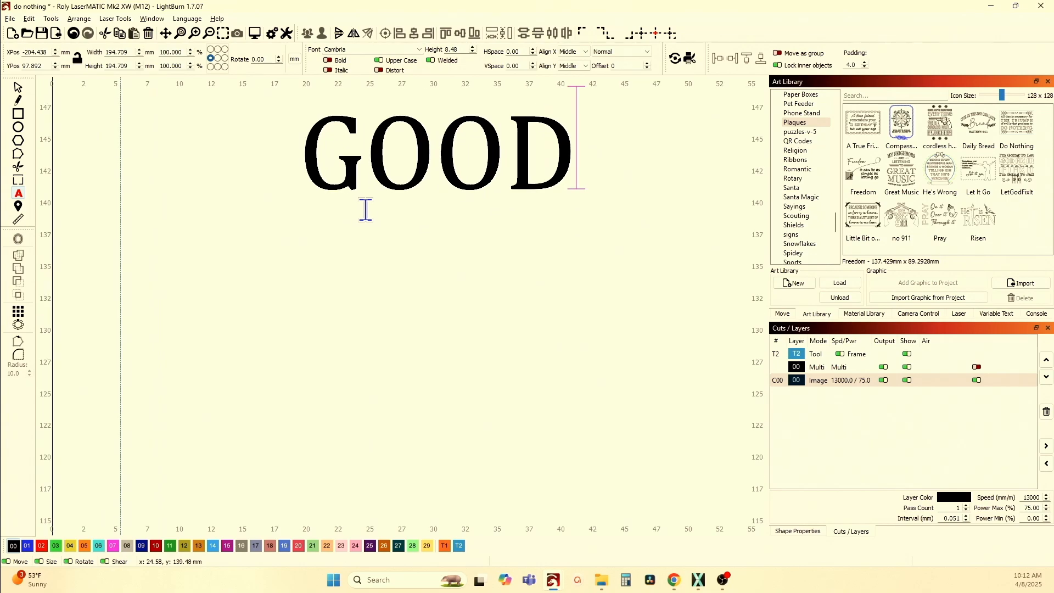
pyautogui.scroll(-6, 375, 213)
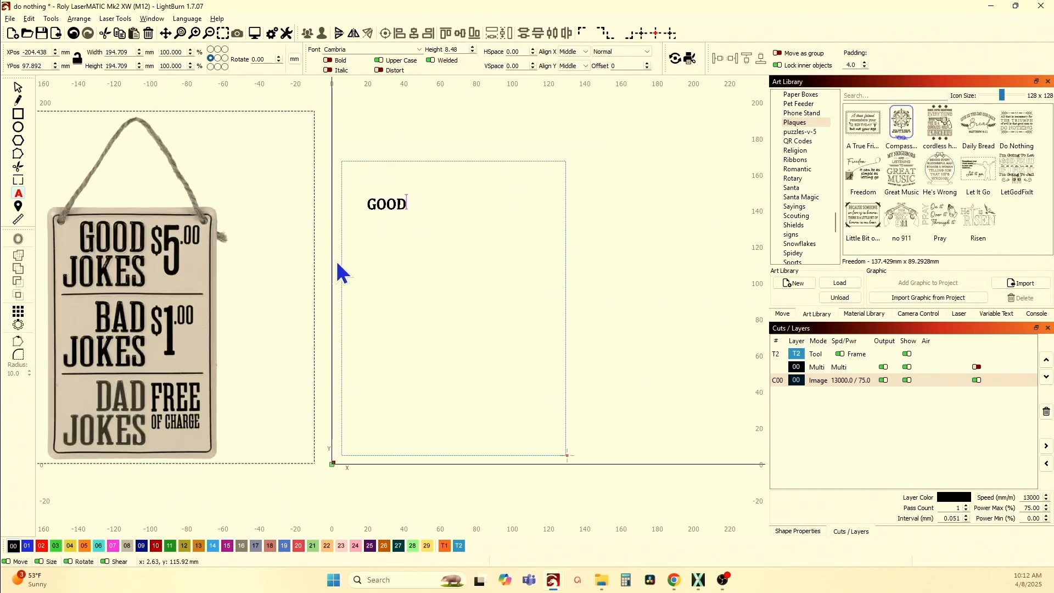
pyautogui.moveTo(338, 279); pyautogui.dragTo(380, 287)
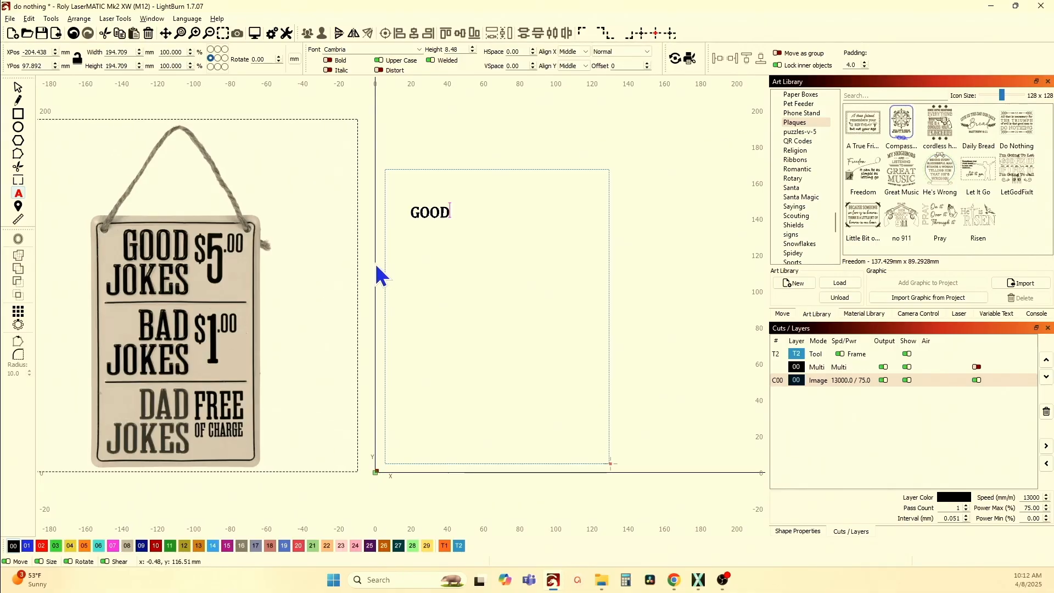
pyautogui.press('Return')
pyautogui.write('JOKES')
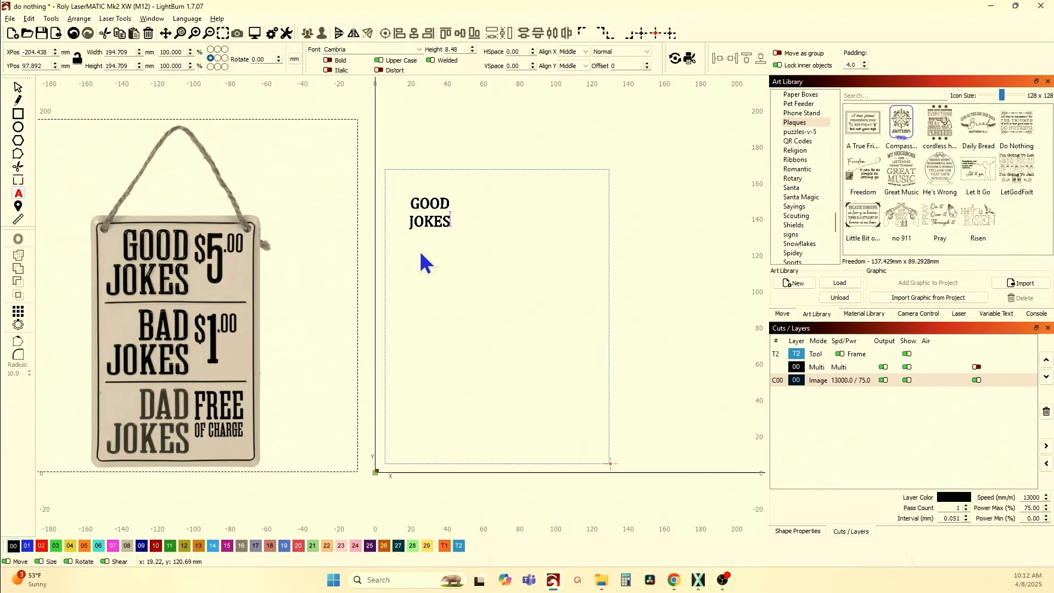
pyautogui.scroll(8, 423, 261)
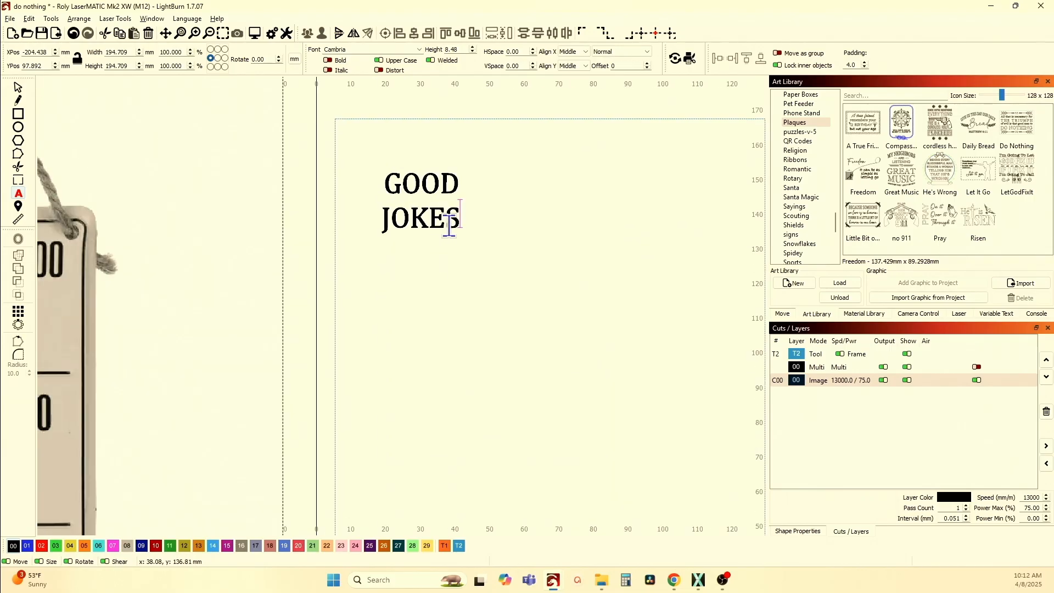
pyautogui.scroll(-8, 431, 236)
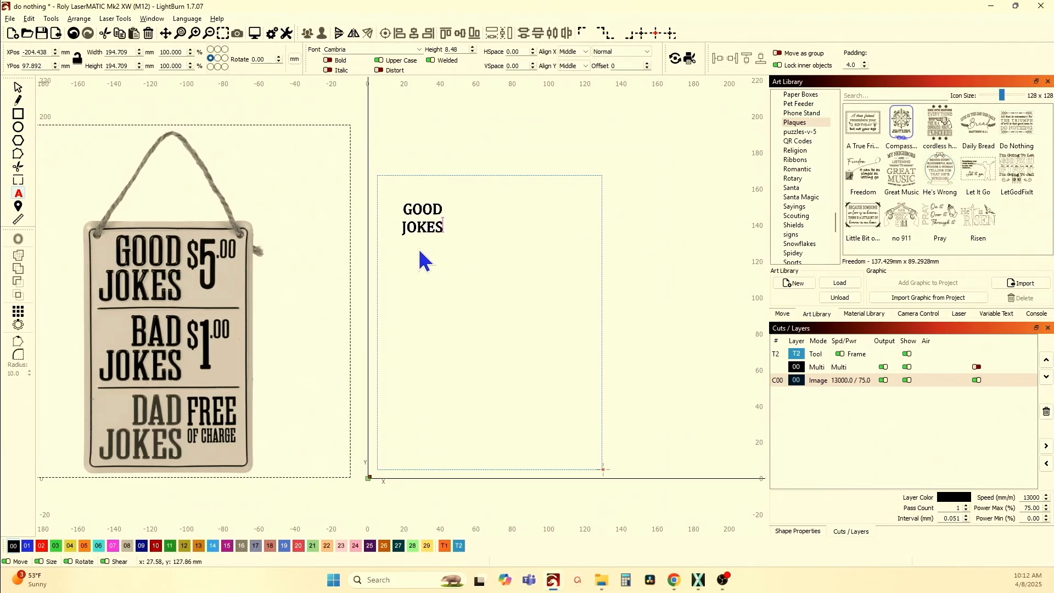
pyautogui.scroll(4, 422, 245)
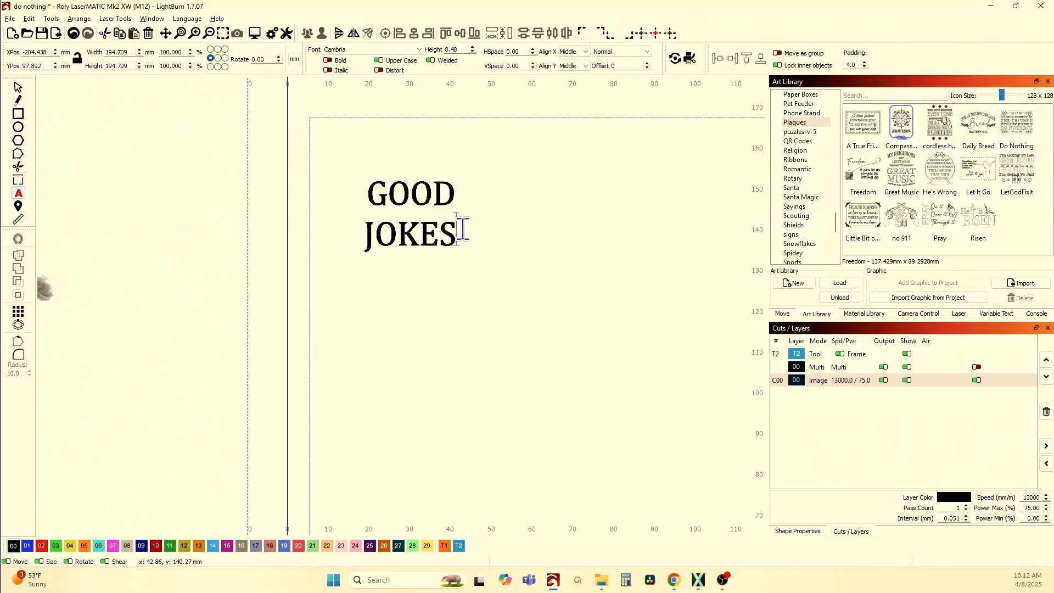
pyautogui.scroll(-5, 459, 236)
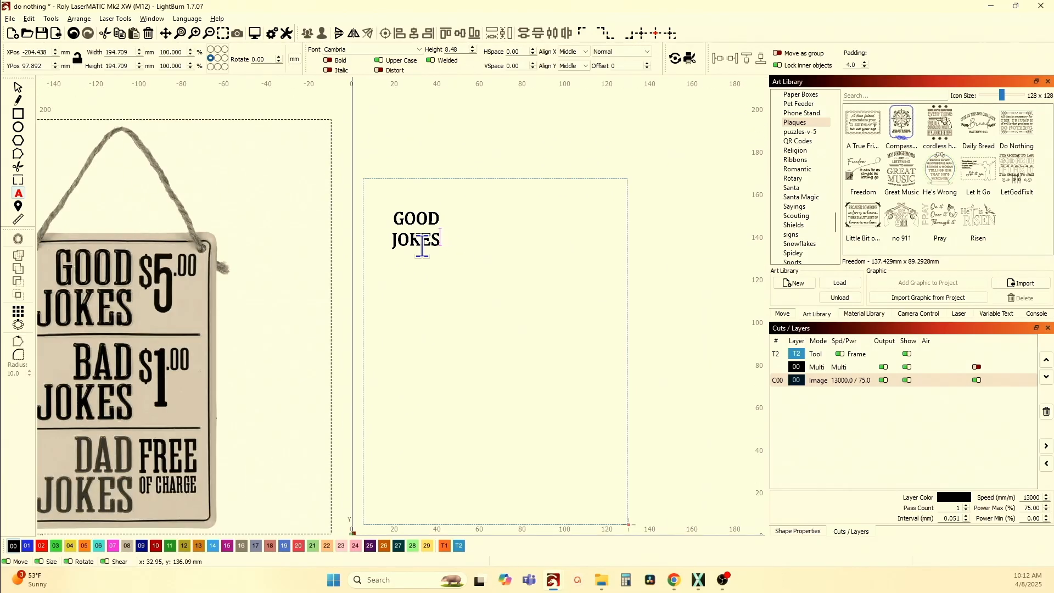
pyautogui.moveTo(368, 255); pyautogui.dragTo(419, 279)
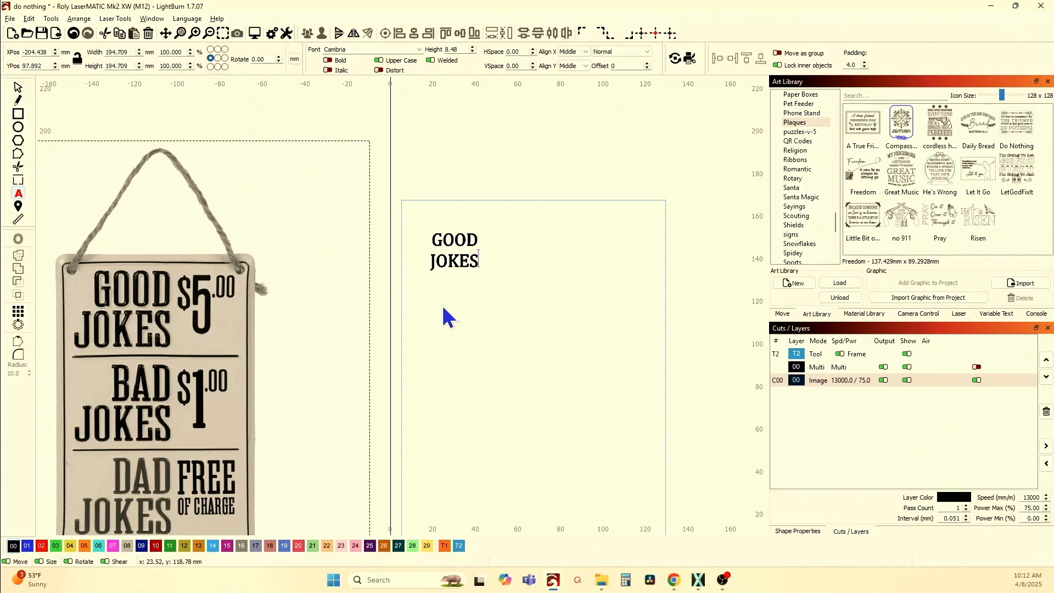
# - Add BAD and JOKES as two more lines of the same text, separated from GOOD JOKES by blank lines
pyautogui.press('Return')
pyautogui.press('Return')
pyautogui.press('Return')
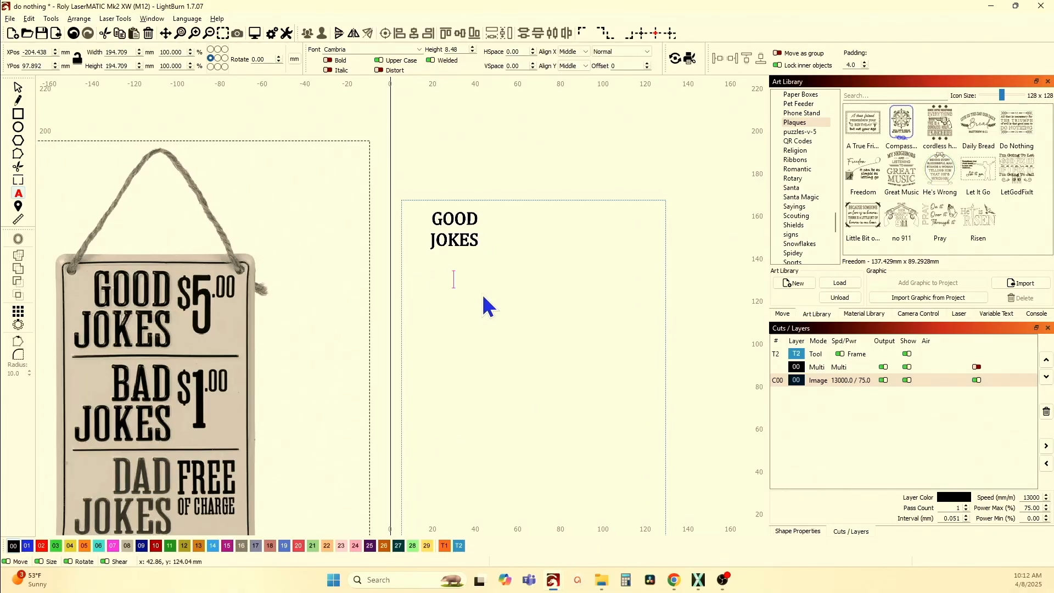
pyautogui.write('BADF')
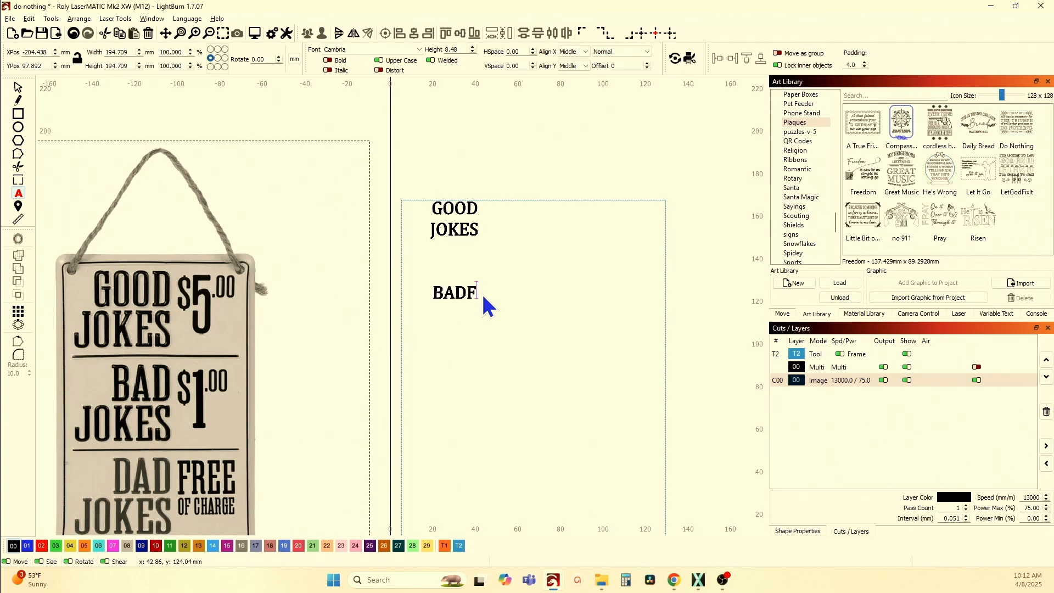
pyautogui.press('BackSpace')
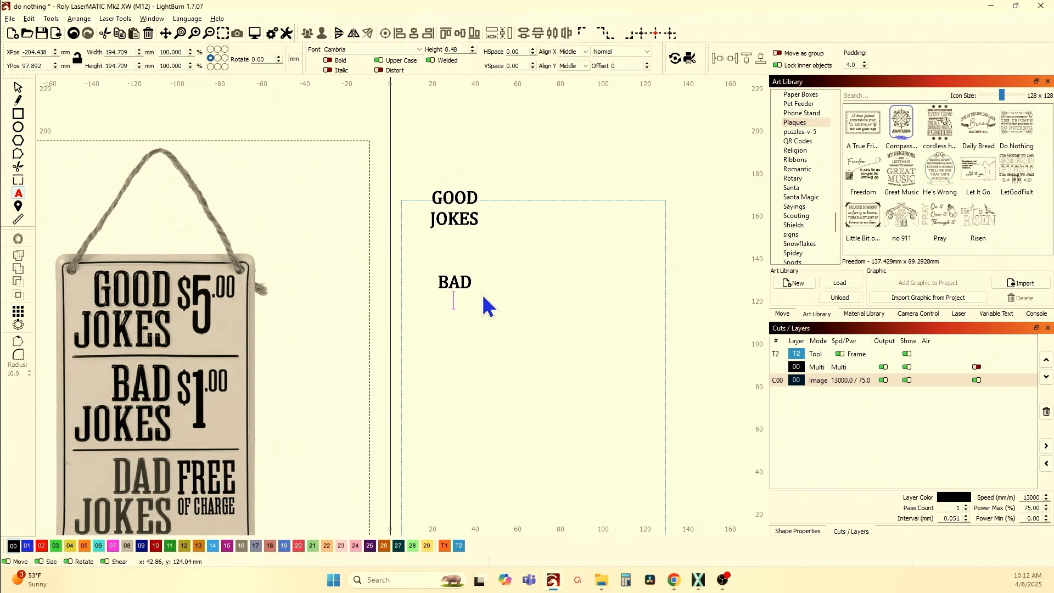
pyautogui.write('JOKES')
# - Add DAD and JOKES on two separate lines after further blank lines, completing the three-part text block
pyautogui.press('Return')
pyautogui.press('Return')
pyautogui.press('Return')
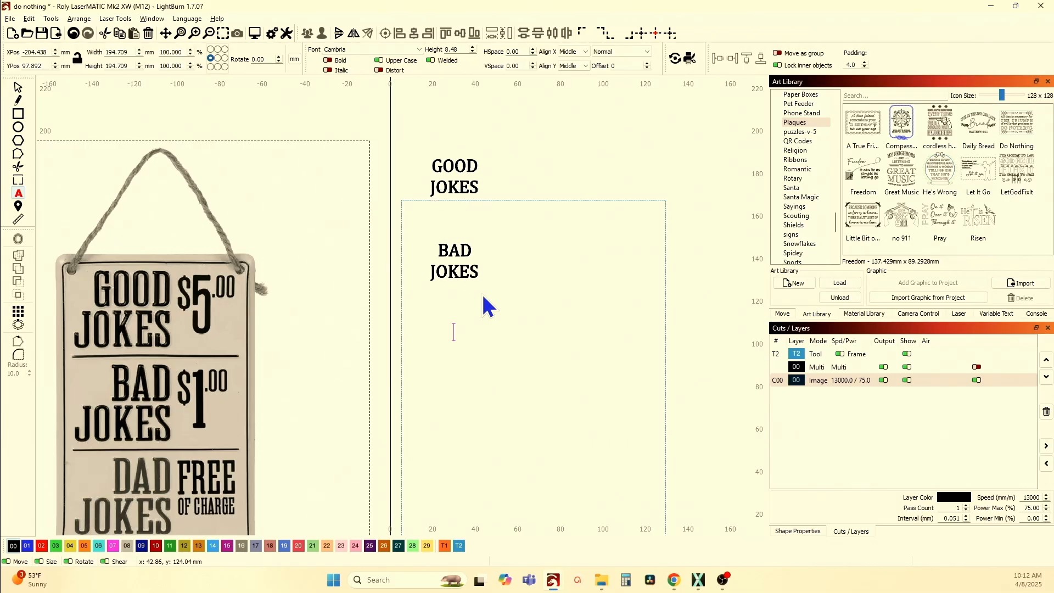
pyautogui.write('DAD')
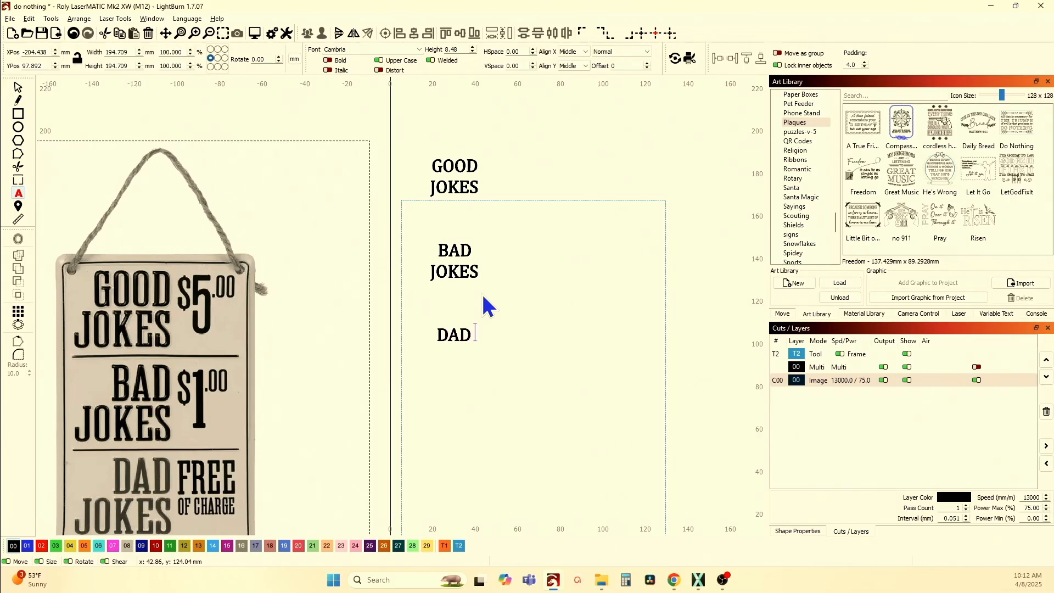
pyautogui.write(' JOKES')
pyautogui.press('BackSpace')
pyautogui.press('BackSpace')
pyautogui.press('BackSpace')
pyautogui.press('BackSpace')
pyautogui.press('BackSpace')
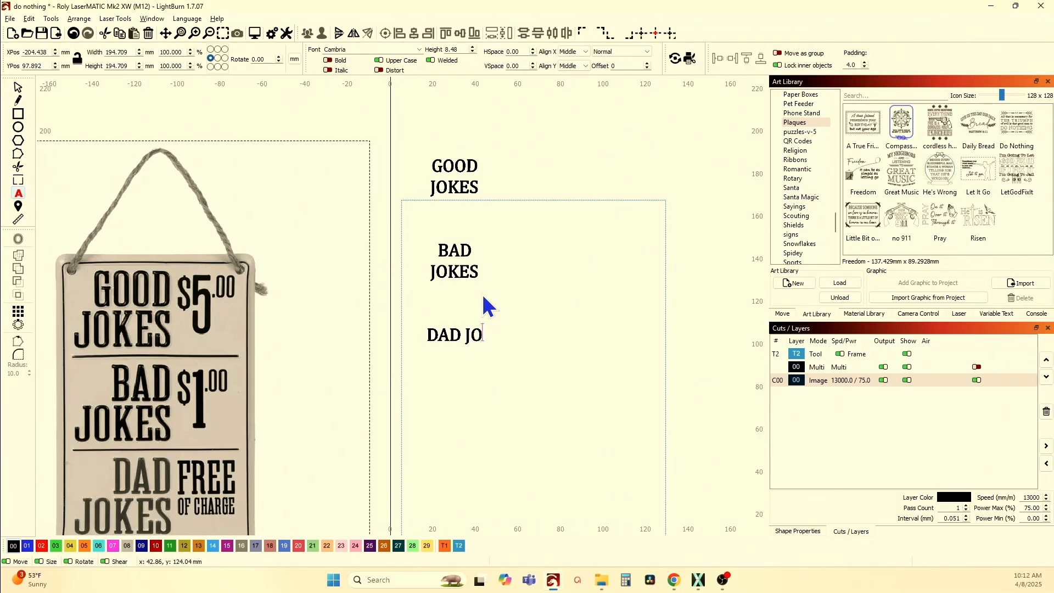
pyautogui.press('Return')
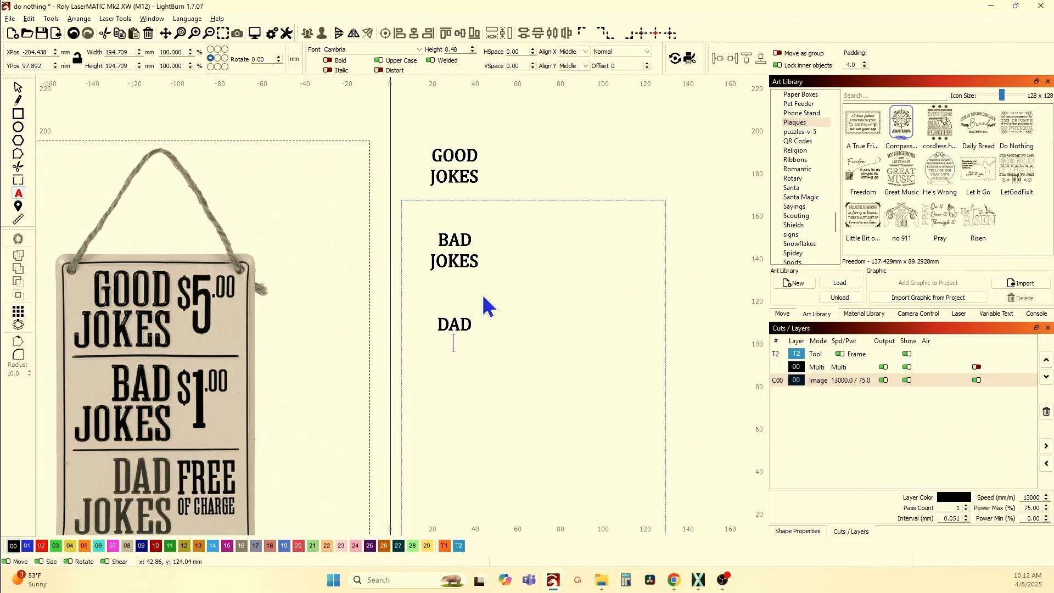
pyautogui.write('JOKES')
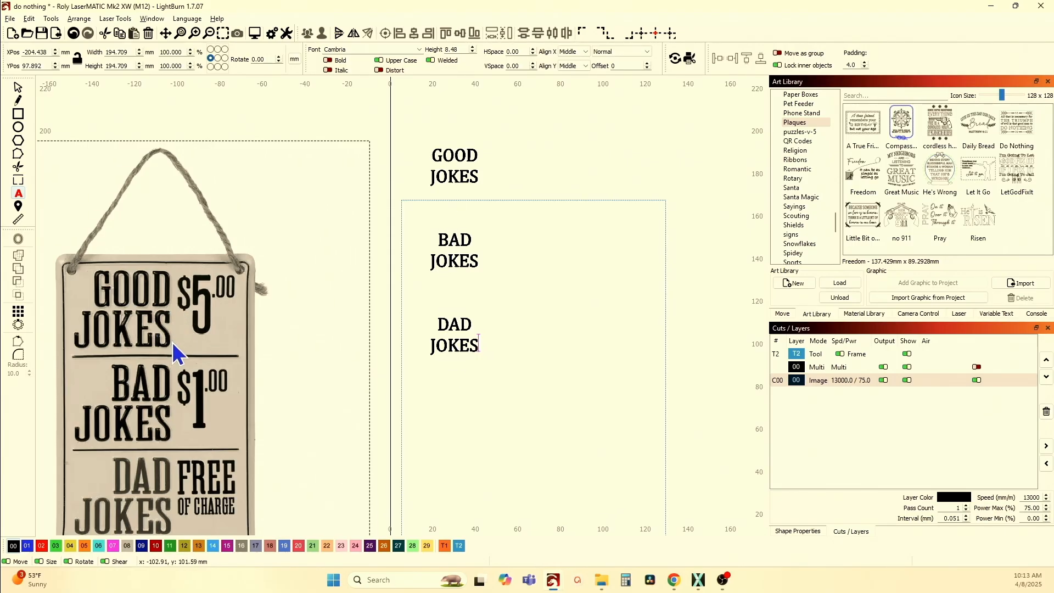
# - Set the text's horizontal alignment to Right
pyautogui.scroll(-2, 168, 341)
pyautogui.scroll(-1, 170, 375)
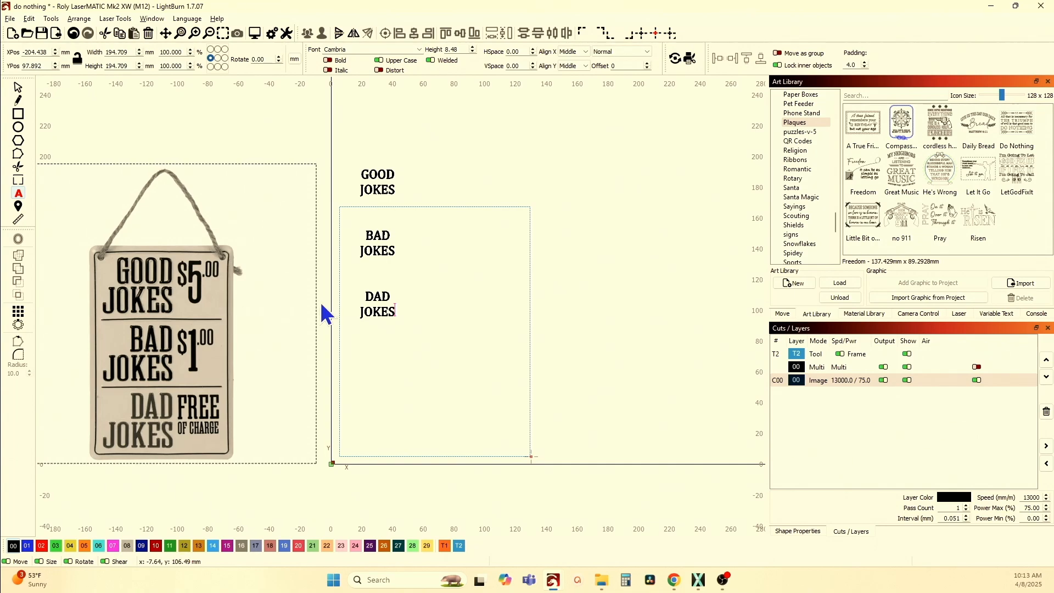
pyautogui.click(585, 52)
pyautogui.click(585, 76)
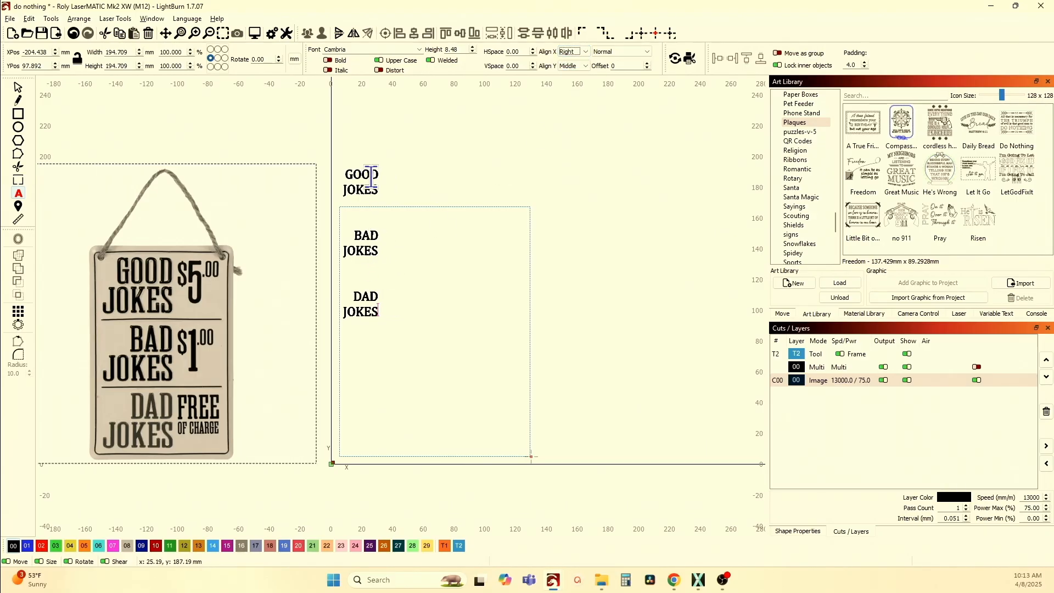
# - Move the lettering block inside the dashed frame and enlarge it proportionally to about 36 × 154 mm, nearly the frame's height
pyautogui.click(17, 89)
pyautogui.moveTo(365, 258); pyautogui.dragTo(197, 350)
pyautogui.moveTo(281, 347); pyautogui.dragTo(423, 348)
pyautogui.scroll(3, 431, 357)
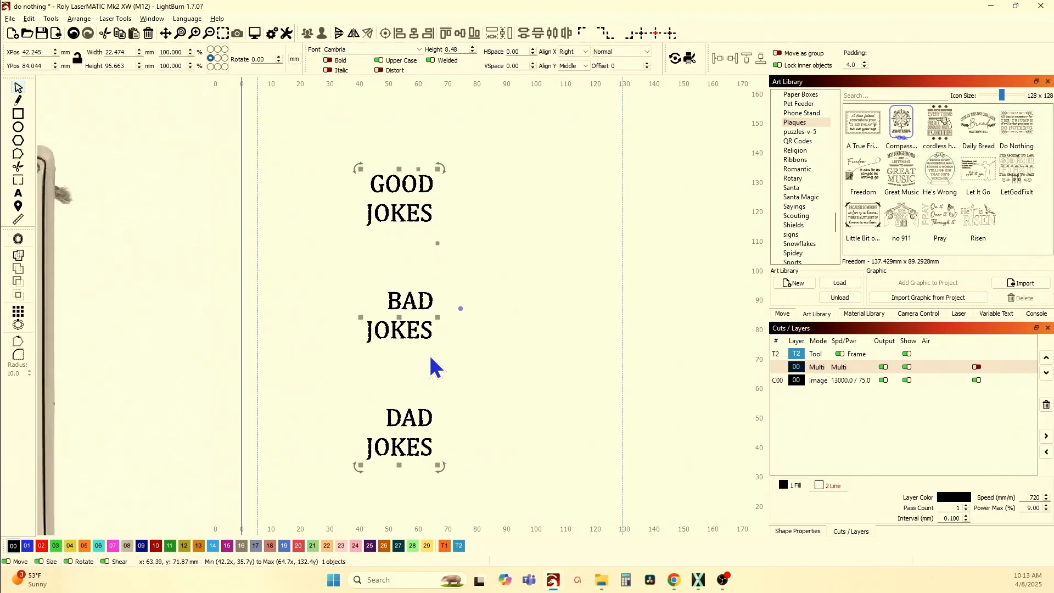
pyautogui.scroll(-3, 431, 367)
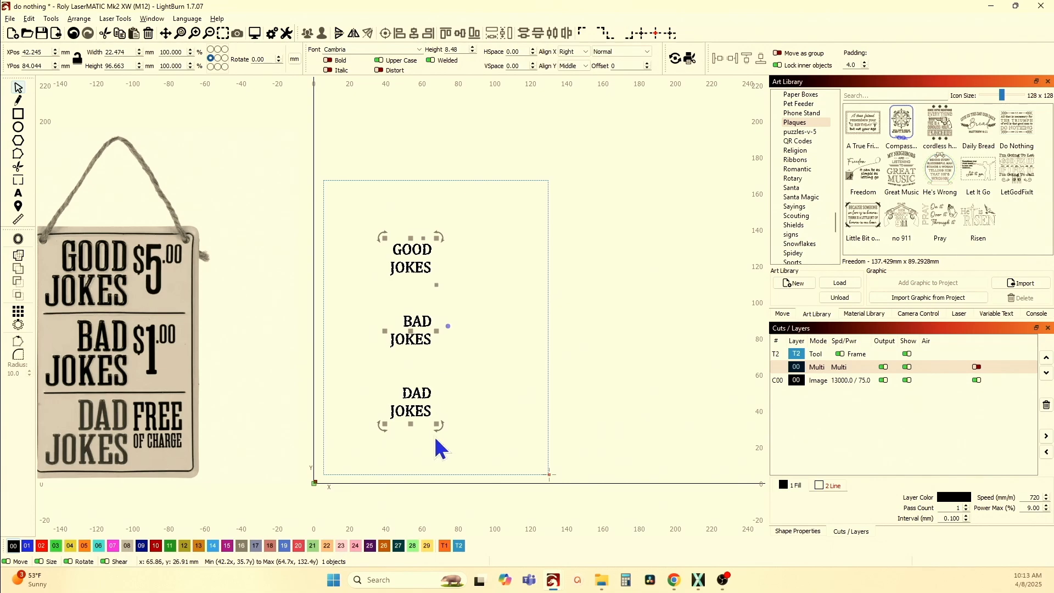
pyautogui.moveTo(438, 424); pyautogui.dragTo(447, 451)
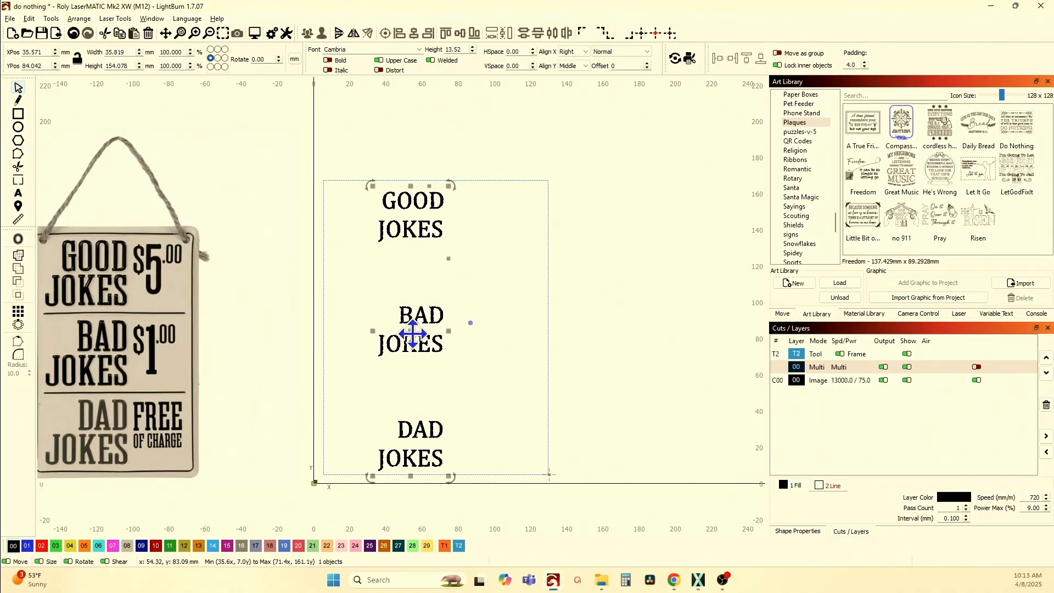
# - Replace the three-part text block with a separate non-bold Cambria text reading GOOD and JOKES on two lines in the frame's upper part
pyautogui.press('Delete')
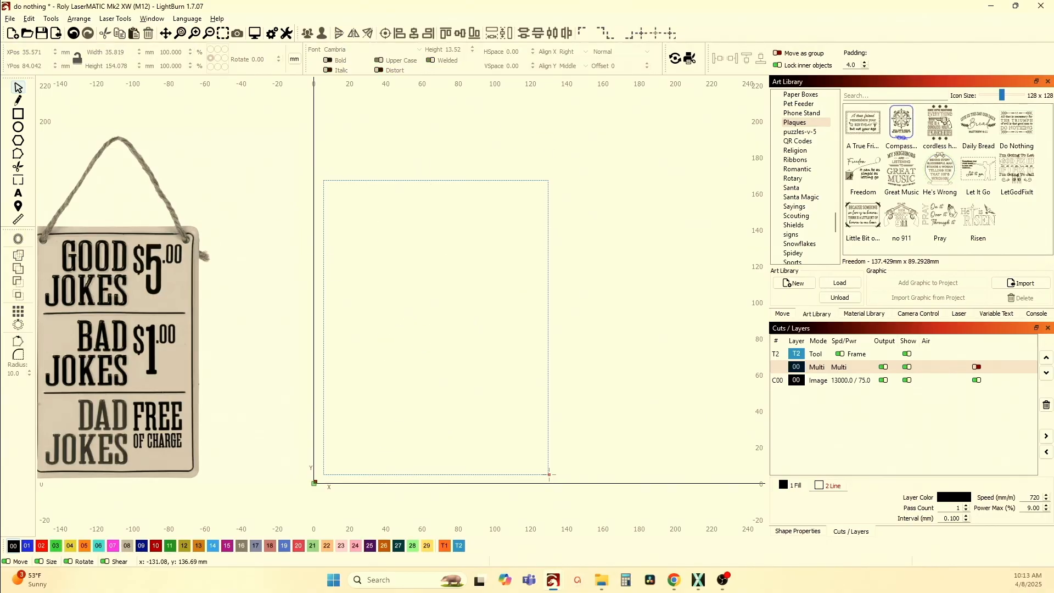
pyautogui.click(18, 192)
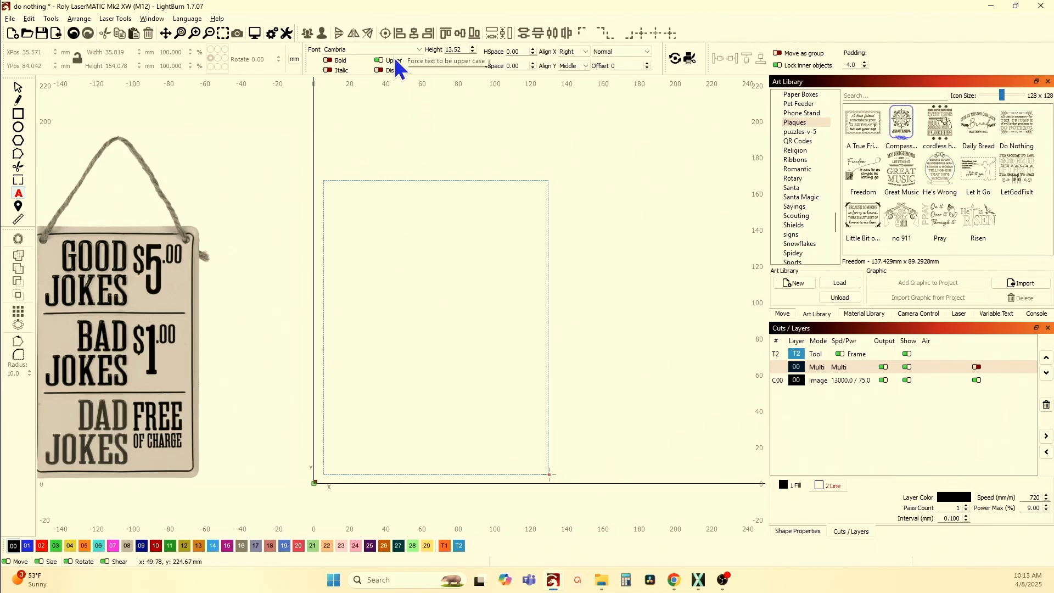
pyautogui.click(330, 61)
pyautogui.click(397, 234)
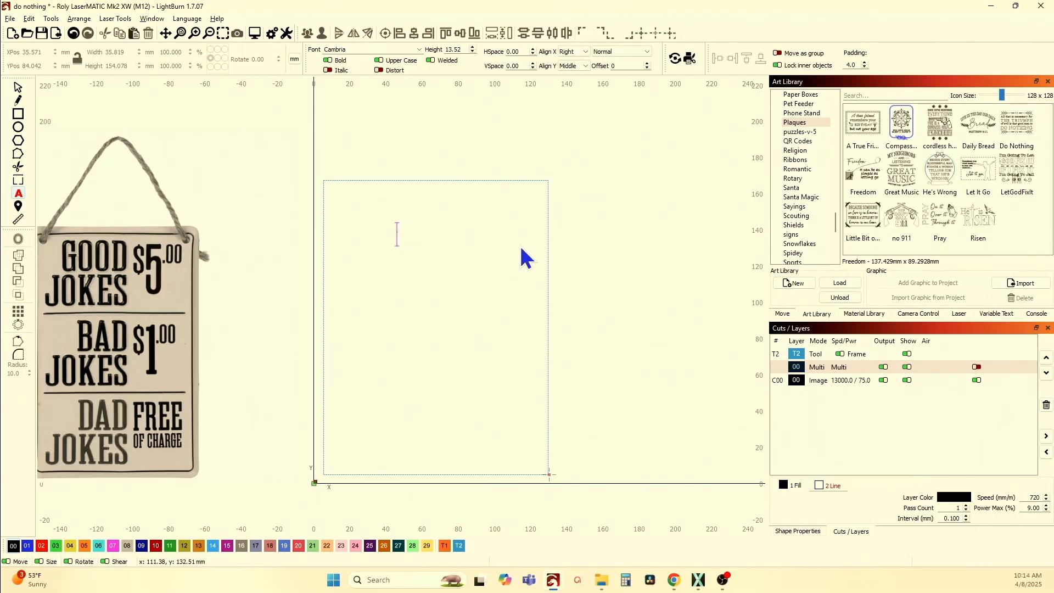
pyautogui.write('GOOD')
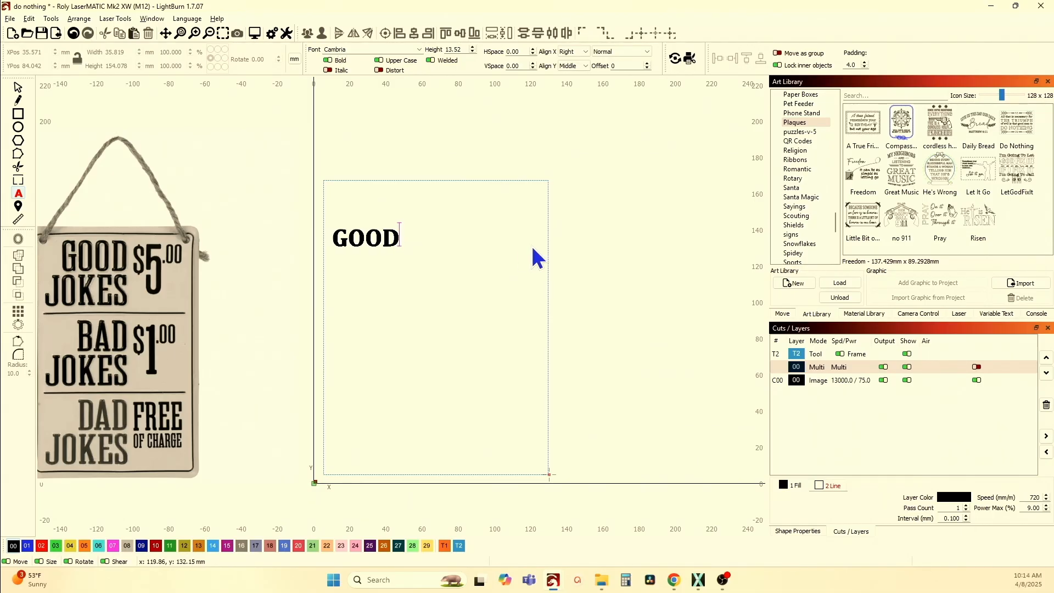
pyautogui.press('Return')
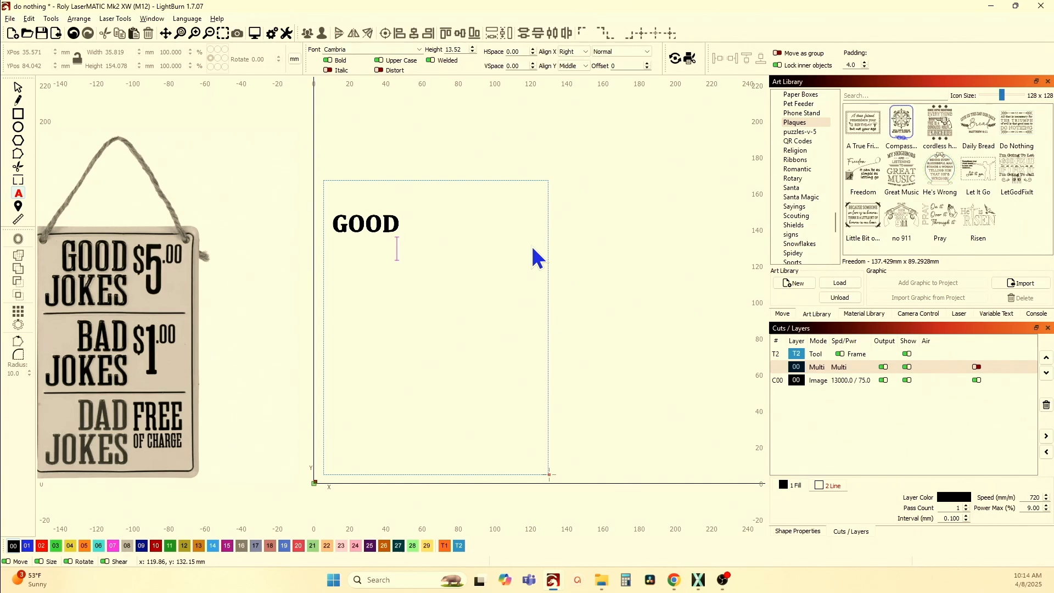
pyautogui.write('JOKES')
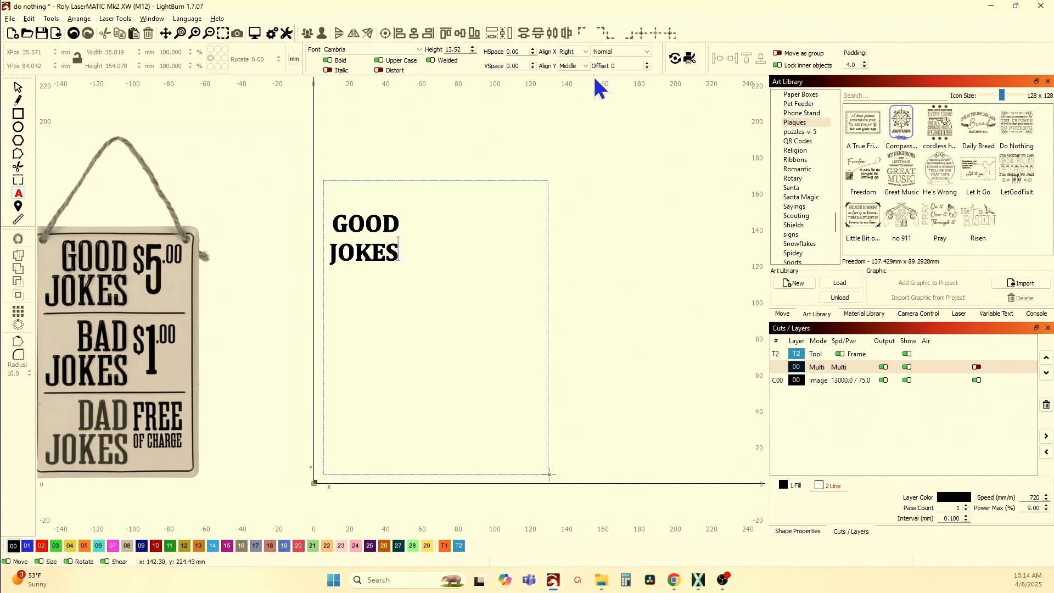
pyautogui.click(327, 60)
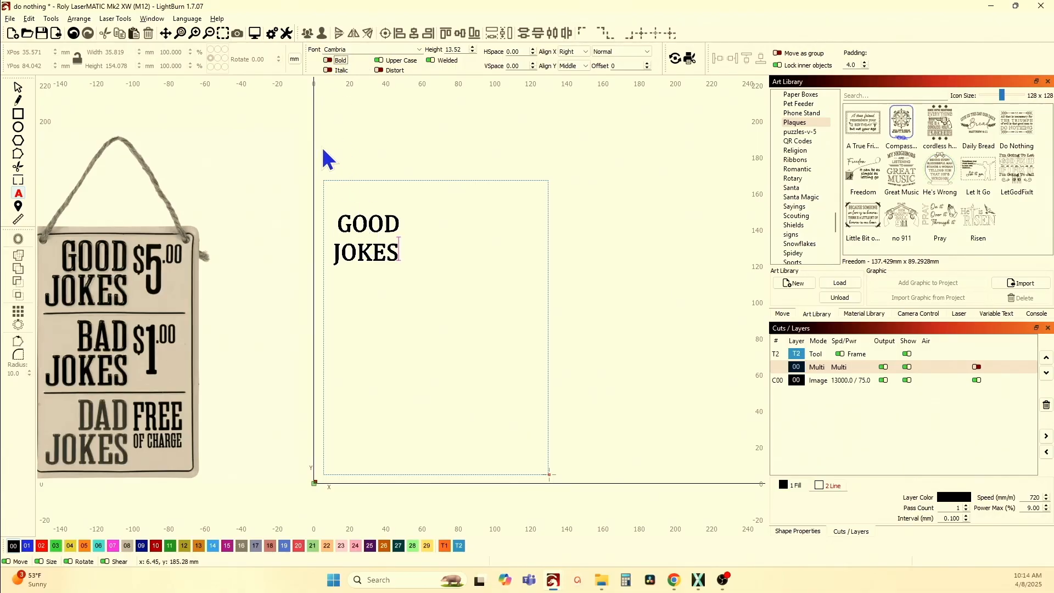
pyautogui.click(18, 86)
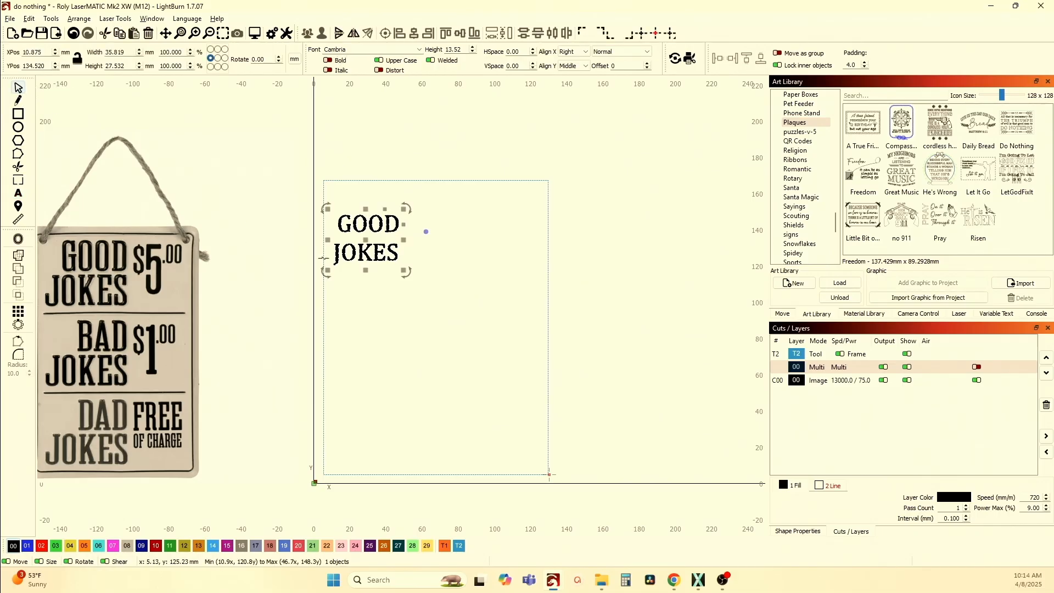
# - Add a second separate text reading BAD and JOKES on two lines below GOOD JOKES
pyautogui.click(18, 193)
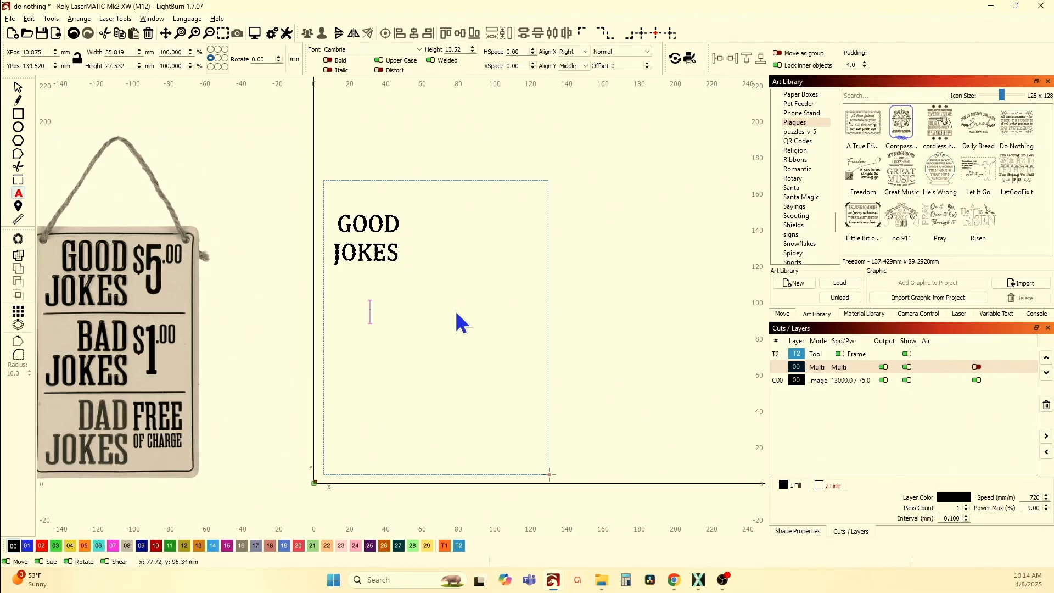
pyautogui.write('BAD')
pyautogui.press('Return')
pyautogui.write('J')
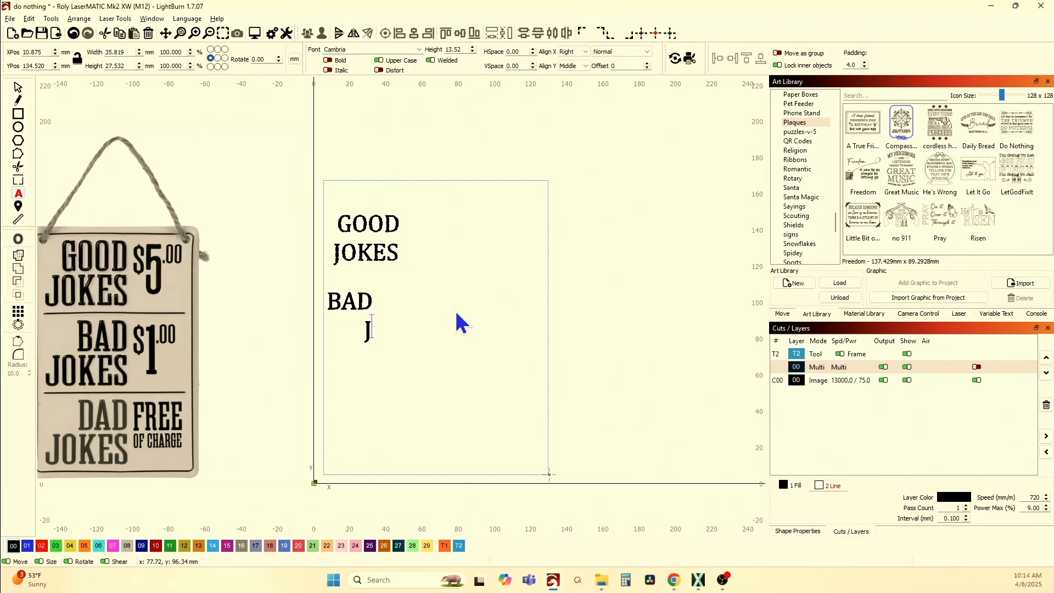
pyautogui.write('OKES')
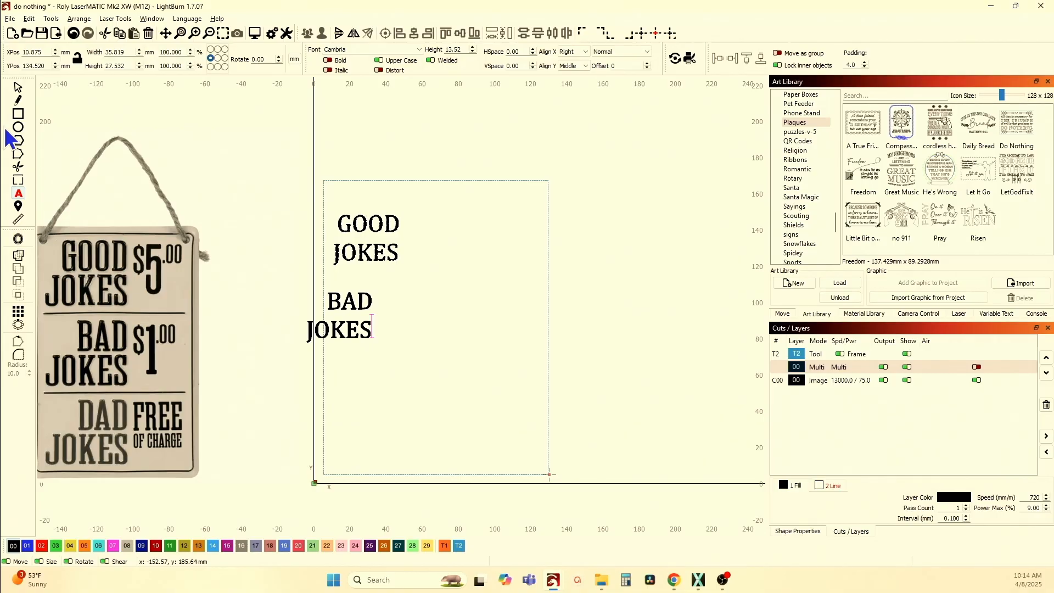
pyautogui.click(18, 88)
pyautogui.click(372, 382)
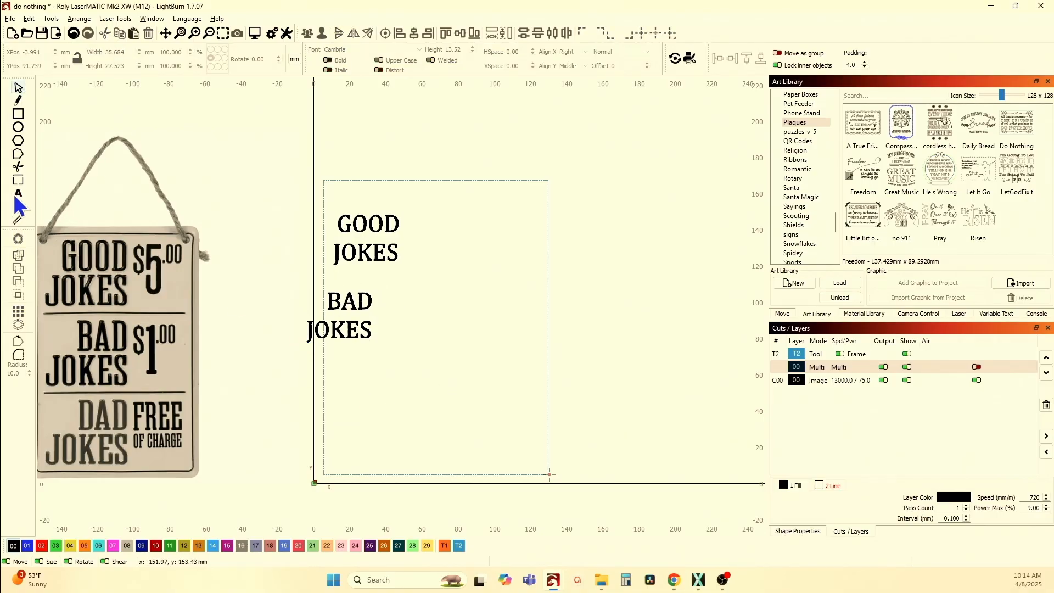
# - Add a third separate text reading DAD and JOKES on two lines, and move it fully inside the frame's lower part
pyautogui.click(17, 195)
pyautogui.click(356, 391)
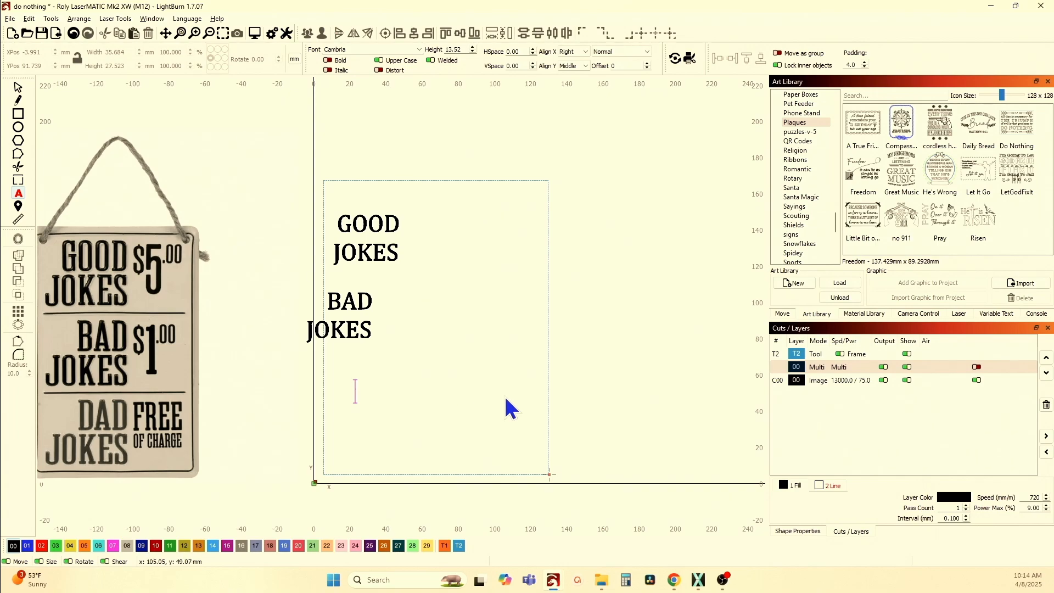
pyautogui.write('DAD')
pyautogui.press('Return')
pyautogui.write('JOKES')
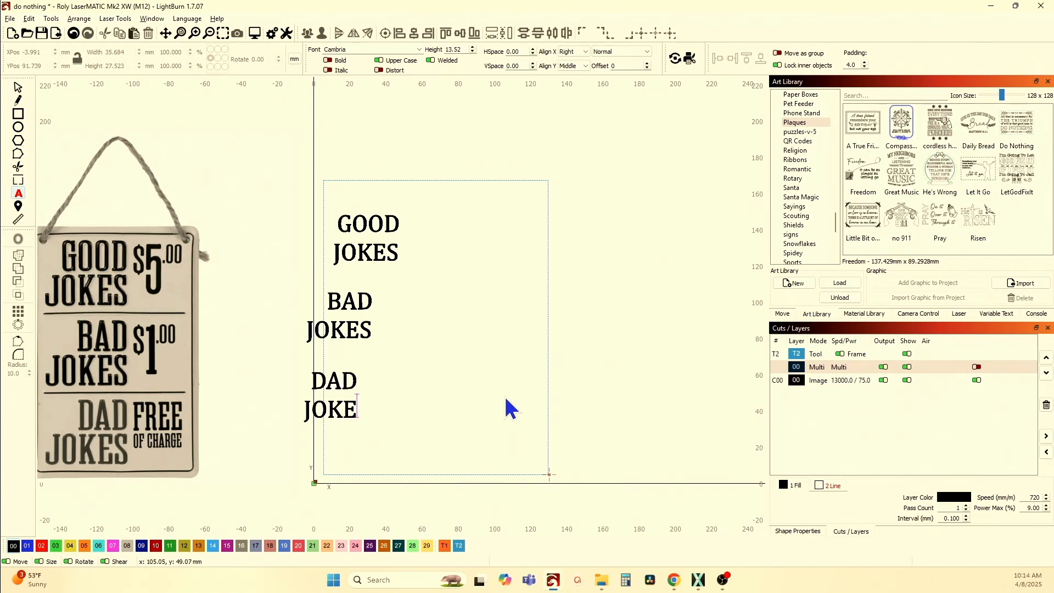
pyautogui.click(18, 88)
pyautogui.moveTo(330, 413); pyautogui.dragTo(394, 430)
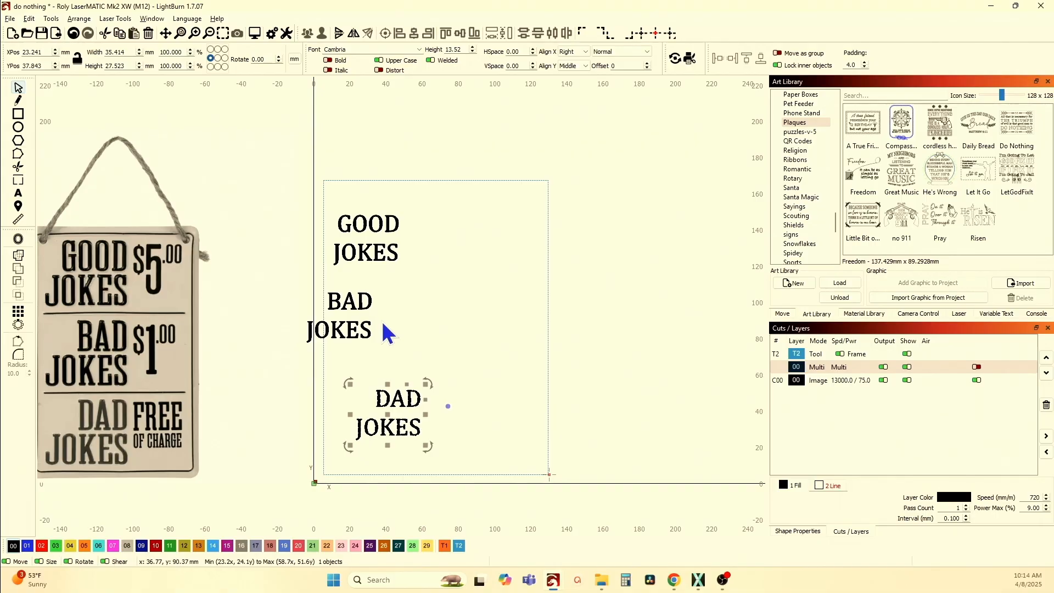
# - Switch the units to inches and resize the dashed frame to 5 in wide by 7 in high
pyautogui.scroll(-1, 388, 331)
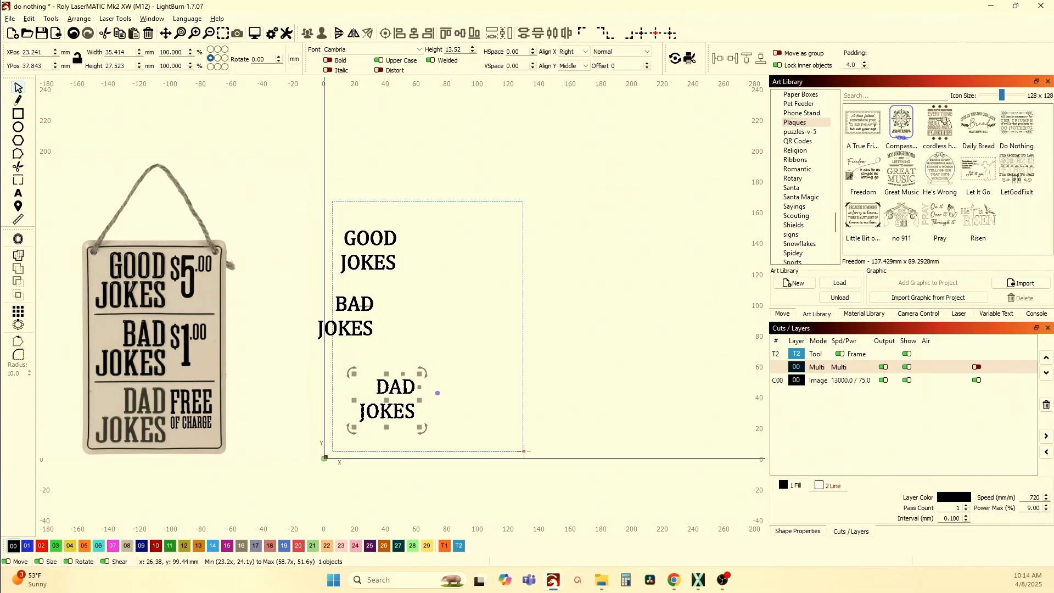
pyautogui.click(523, 271)
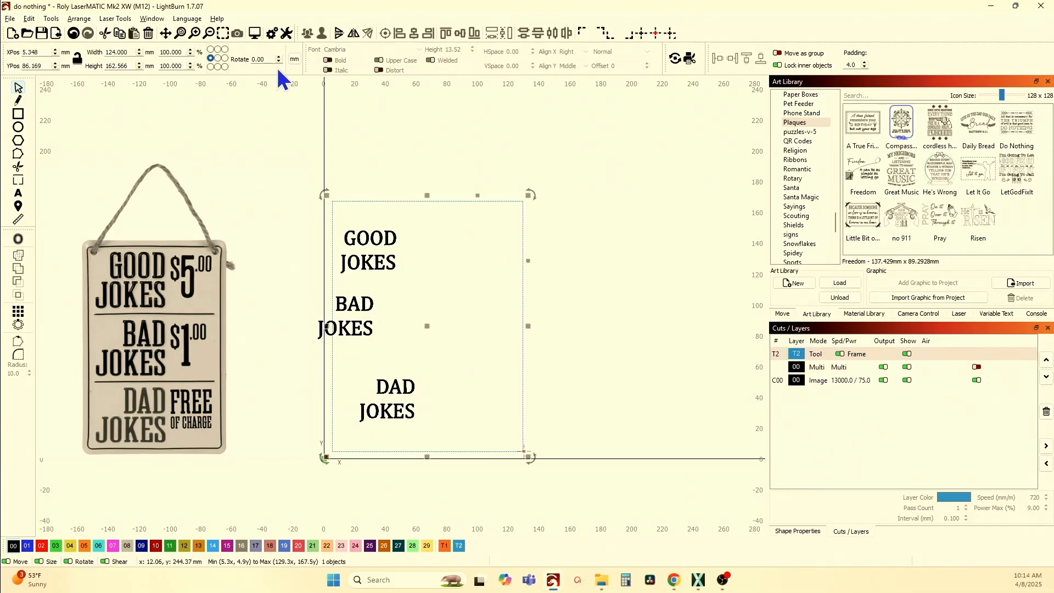
pyautogui.click(294, 58)
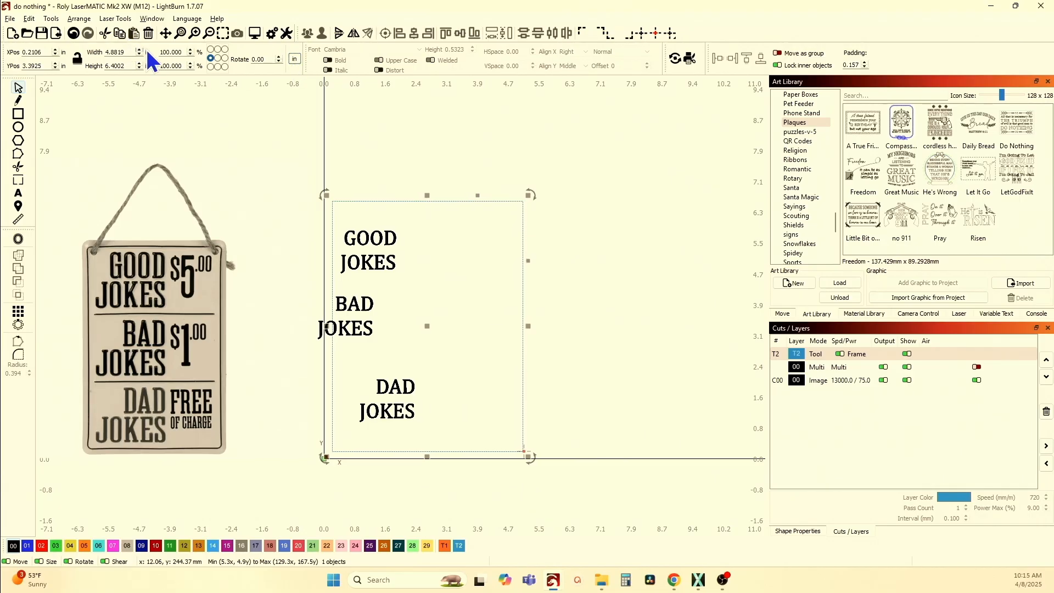
pyautogui.press('Tab')
pyautogui.write('5')
pyautogui.press('Tab')
pyautogui.write('7')
pyautogui.press('Tab')
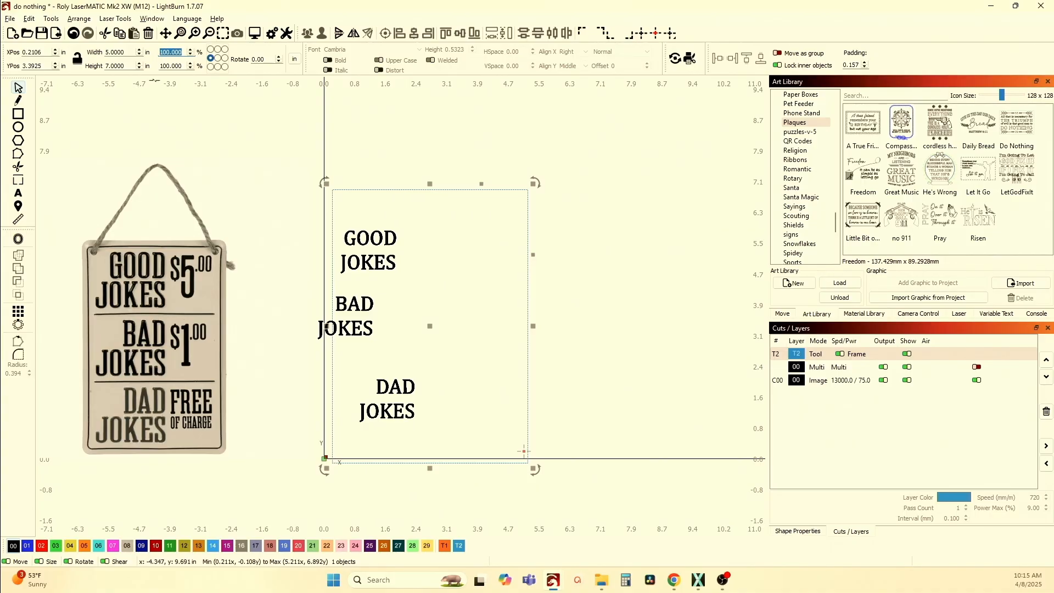
# - Place four horizontal guide lines: one on the frame's upper edge, two across its interior and one on its lower edge
pyautogui.moveTo(156, 80); pyautogui.dragTo(452, 189)
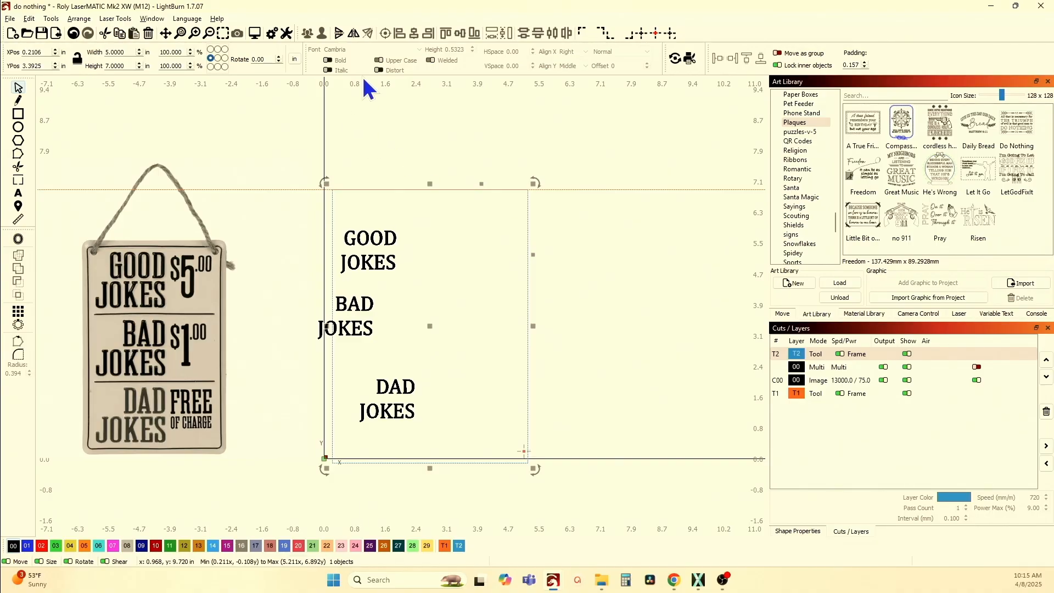
pyautogui.moveTo(372, 78); pyautogui.dragTo(443, 263)
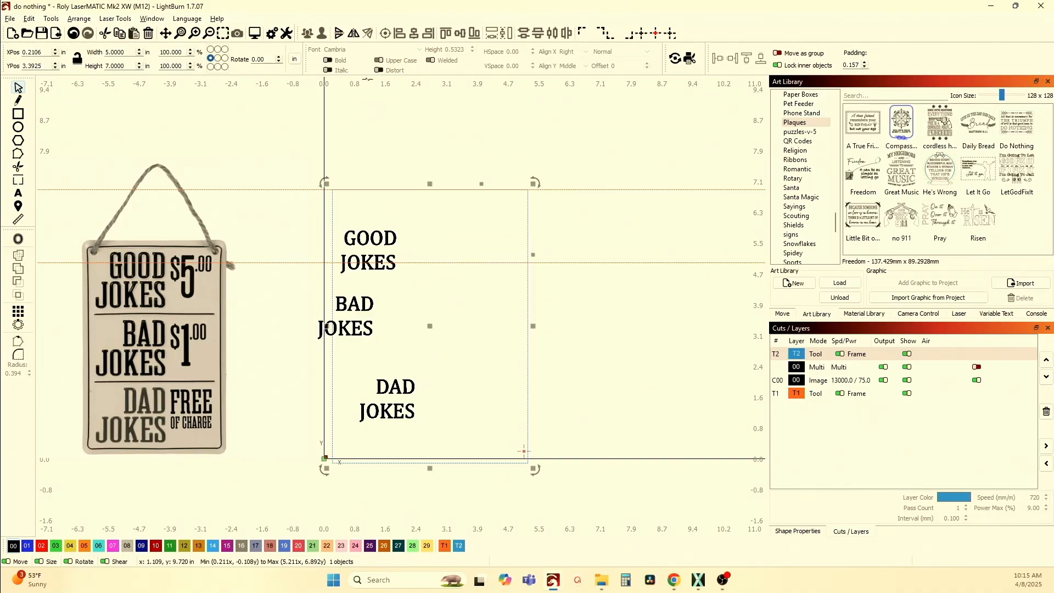
pyautogui.moveTo(367, 79); pyautogui.dragTo(409, 325)
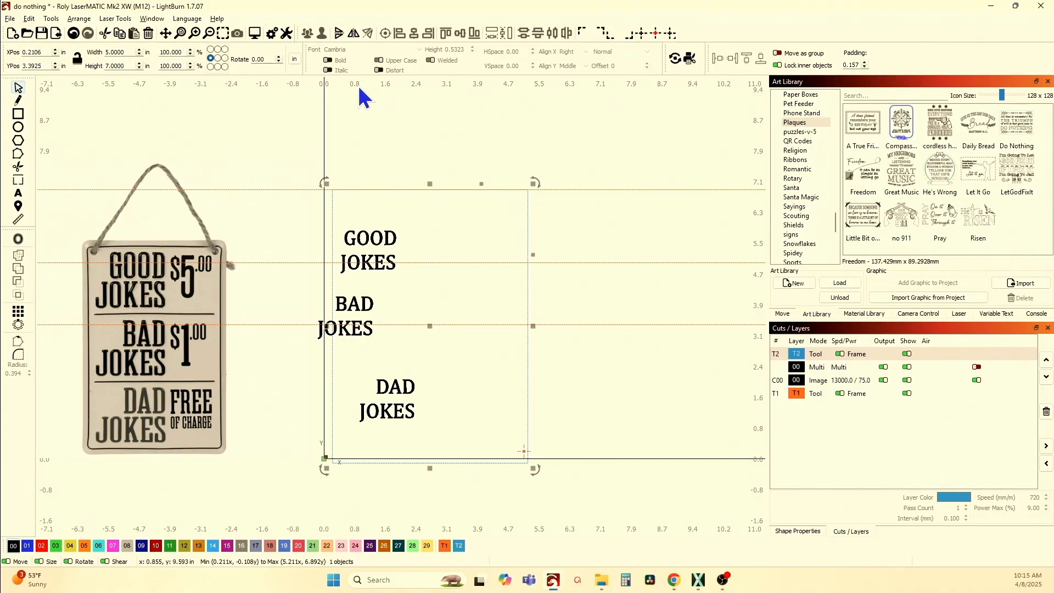
pyautogui.moveTo(367, 78); pyautogui.dragTo(525, 463)
pyautogui.scroll(-2, 539, 351)
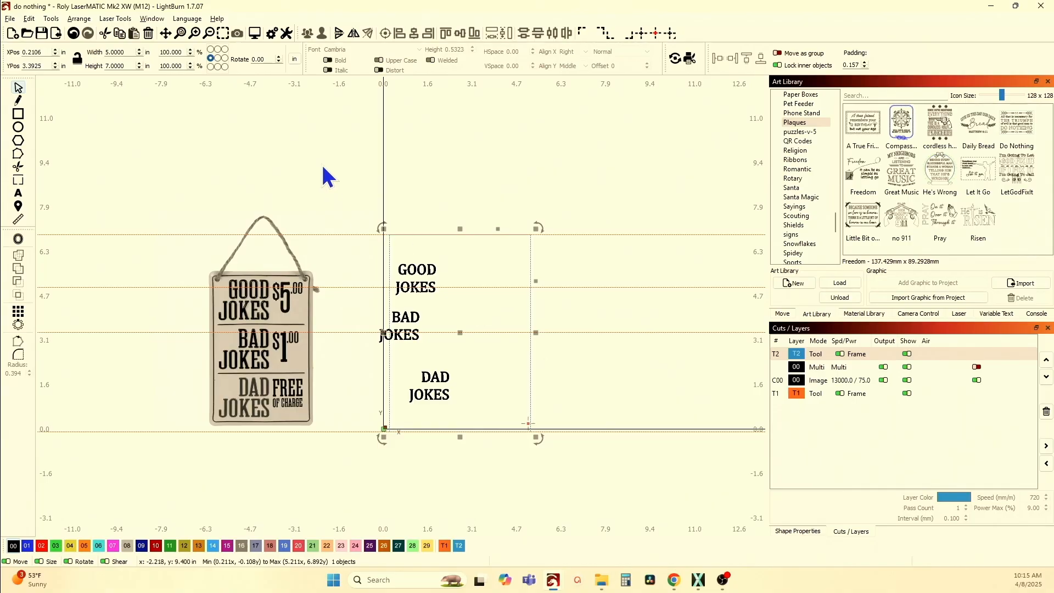
# - Select all the artwork, including photo, frame, guides and lettering, and move it together about 1.5 in up and 1.6 in right
pyautogui.click(352, 167)
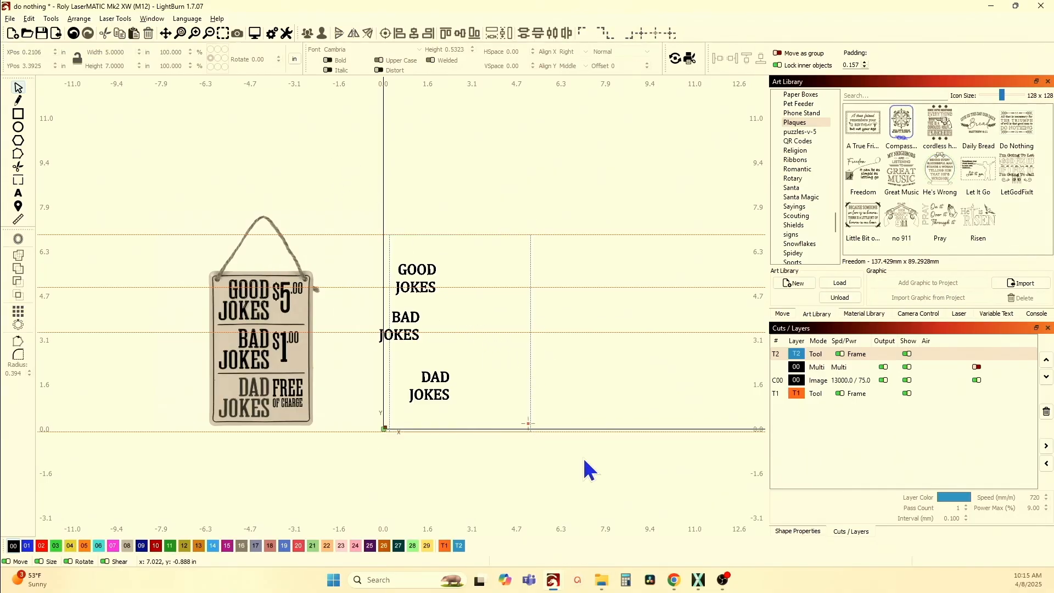
pyautogui.moveTo(592, 475); pyautogui.dragTo(291, 170)
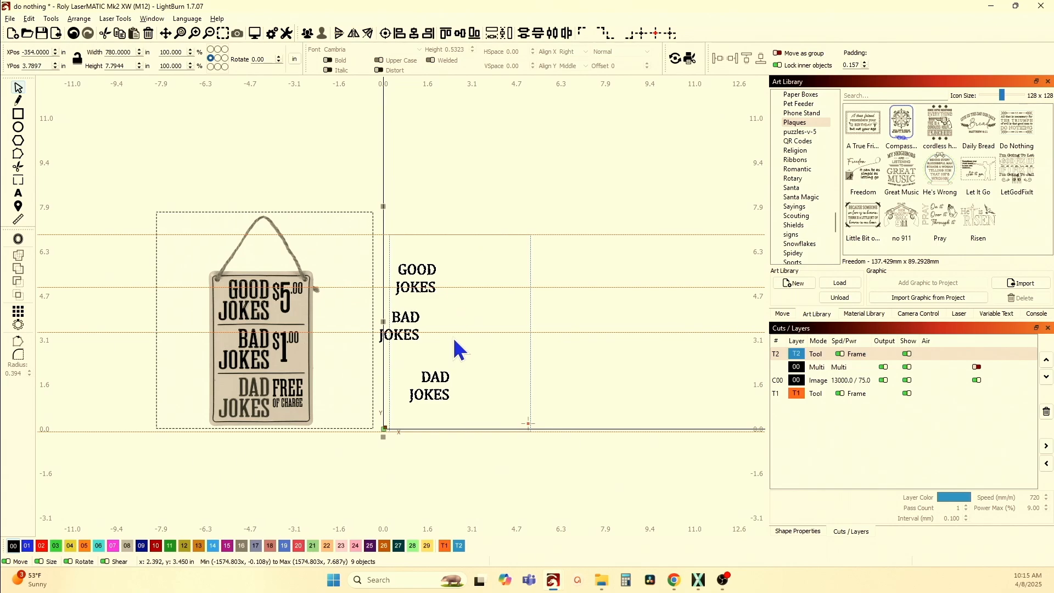
pyautogui.click(472, 314)
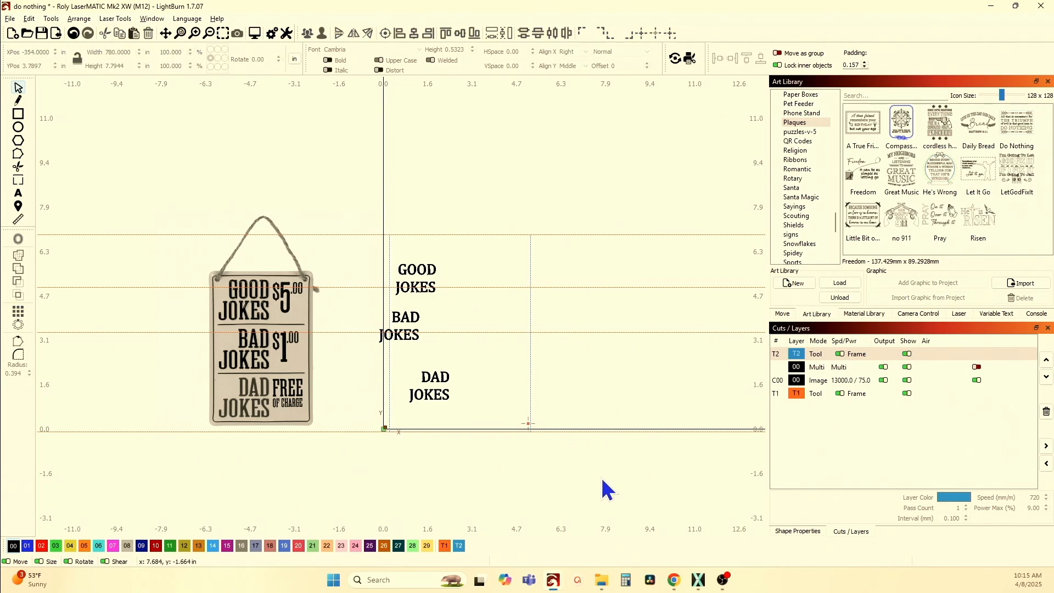
pyautogui.moveTo(603, 475); pyautogui.dragTo(287, 189)
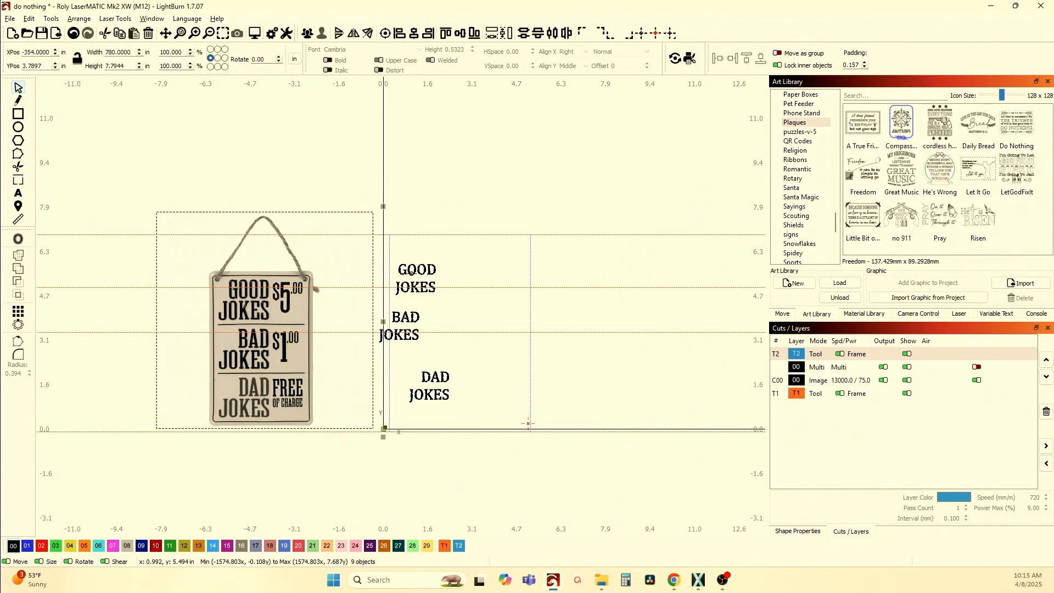
pyautogui.click(460, 262)
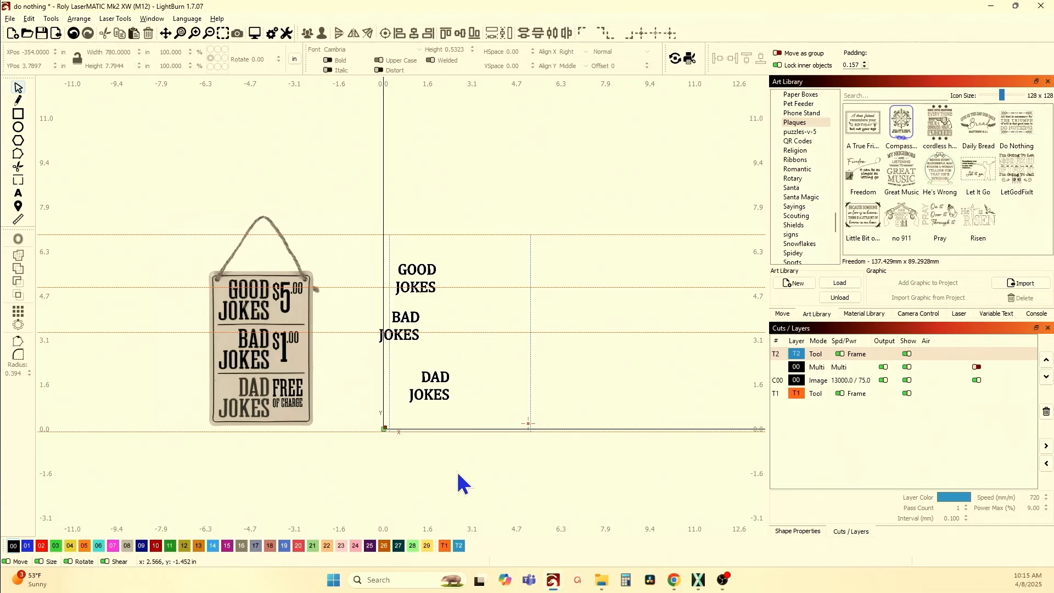
pyautogui.moveTo(573, 472); pyautogui.dragTo(193, 170)
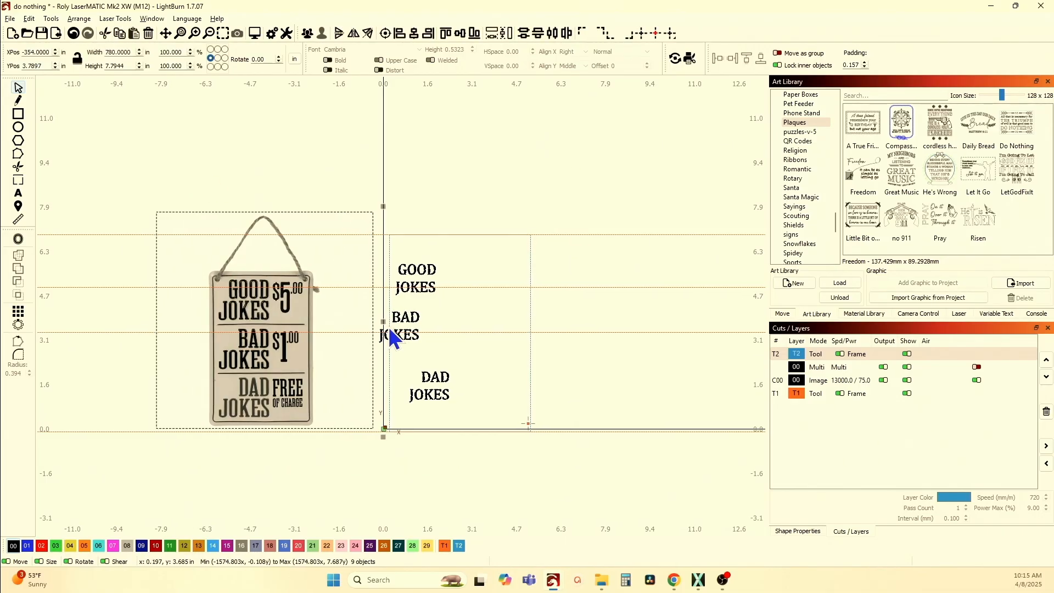
pyautogui.moveTo(391, 329); pyautogui.dragTo(432, 284)
# - Select the four horizontal guide lines and distribute them evenly in the vertical direction to divide the frame into three equal bands
pyautogui.scroll(2, 479, 405)
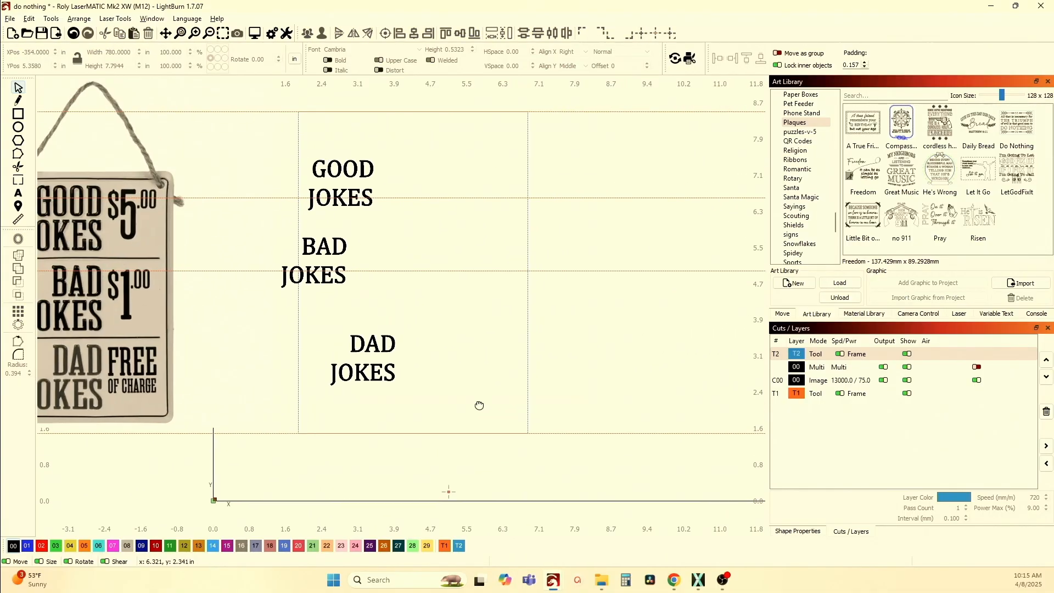
pyautogui.moveTo(479, 405); pyautogui.dragTo(367, 443)
pyautogui.scroll(1, 384, 435)
pyautogui.moveTo(426, 260); pyautogui.dragTo(426, 295)
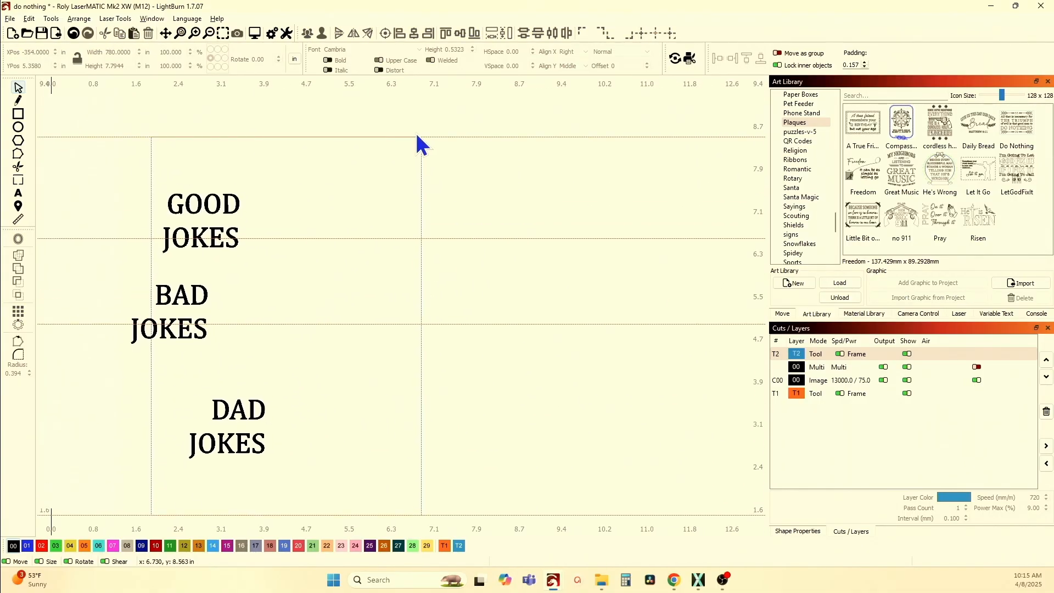
pyautogui.scroll(-1, 409, 228)
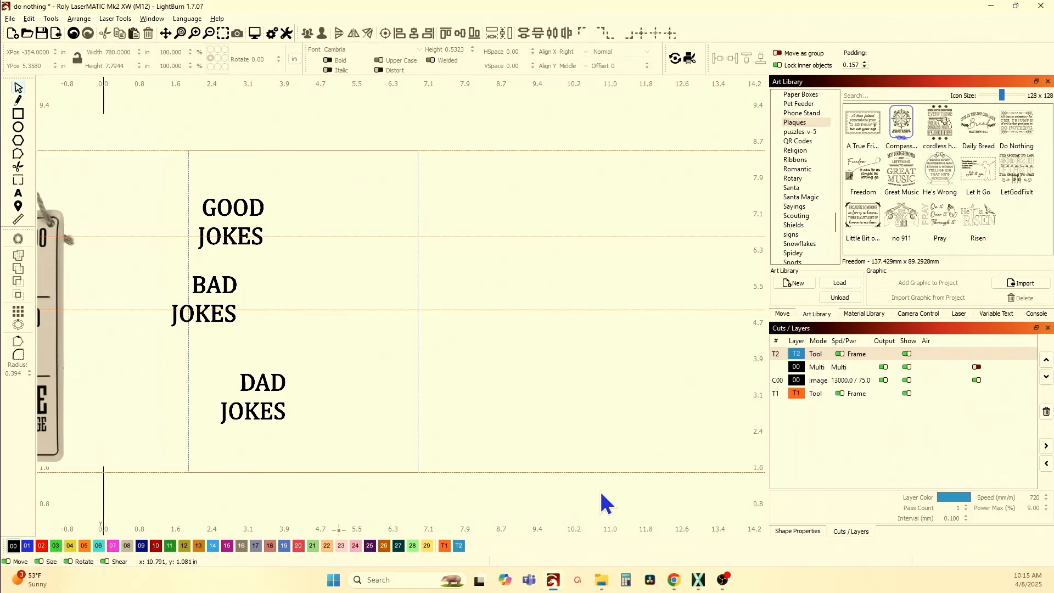
pyautogui.moveTo(599, 489); pyautogui.dragTo(480, 143)
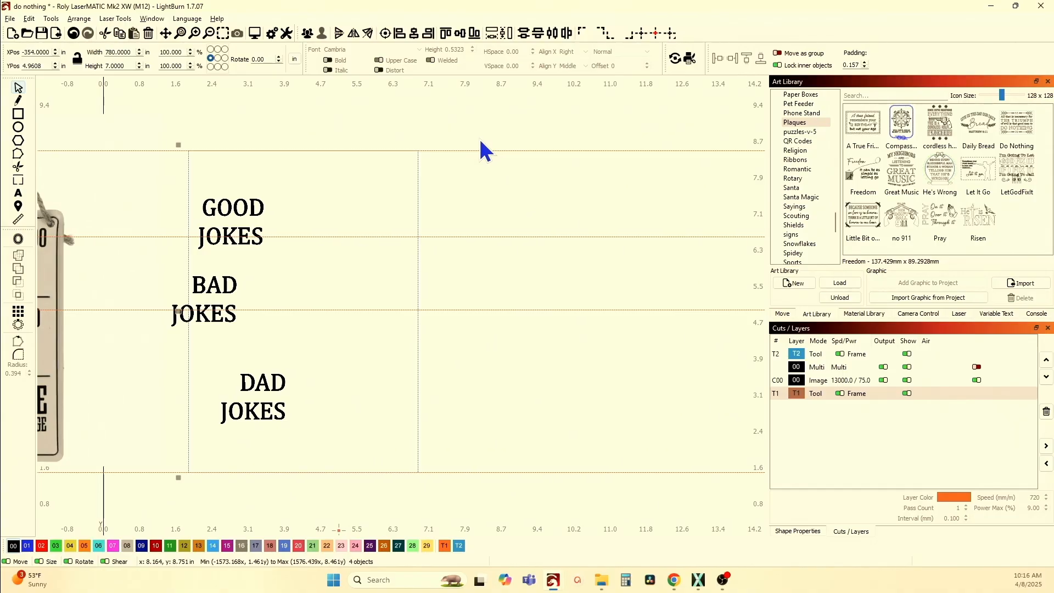
pyautogui.click(540, 34)
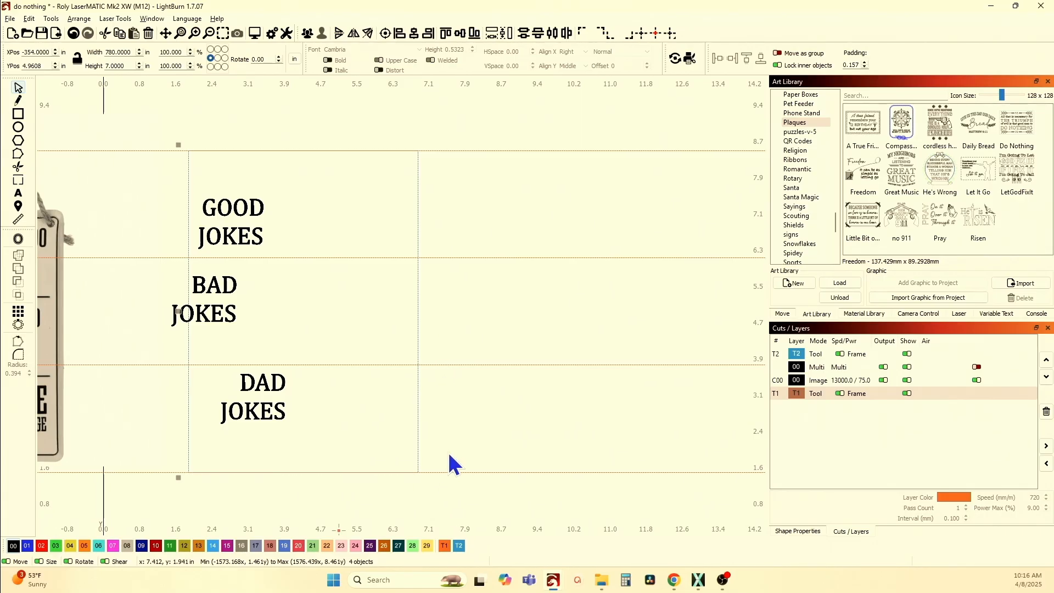
pyautogui.scroll(-3, 449, 455)
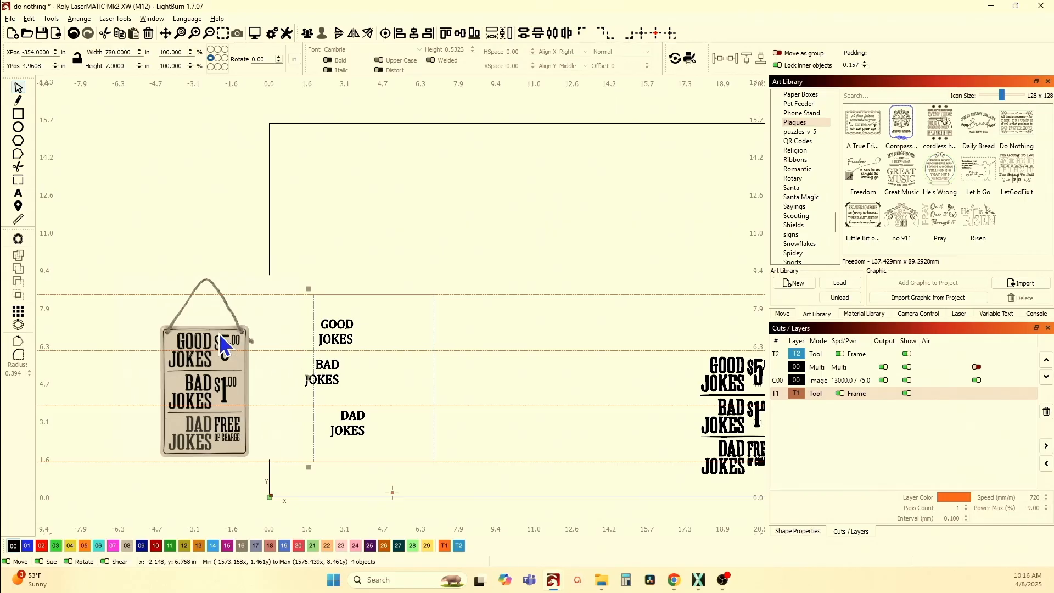
# - Align the BAD and DAD texts to the GOOD JOKES text's right edge and move all three about 0.8 in right and 0.3 in down
pyautogui.scroll(4, 214, 368)
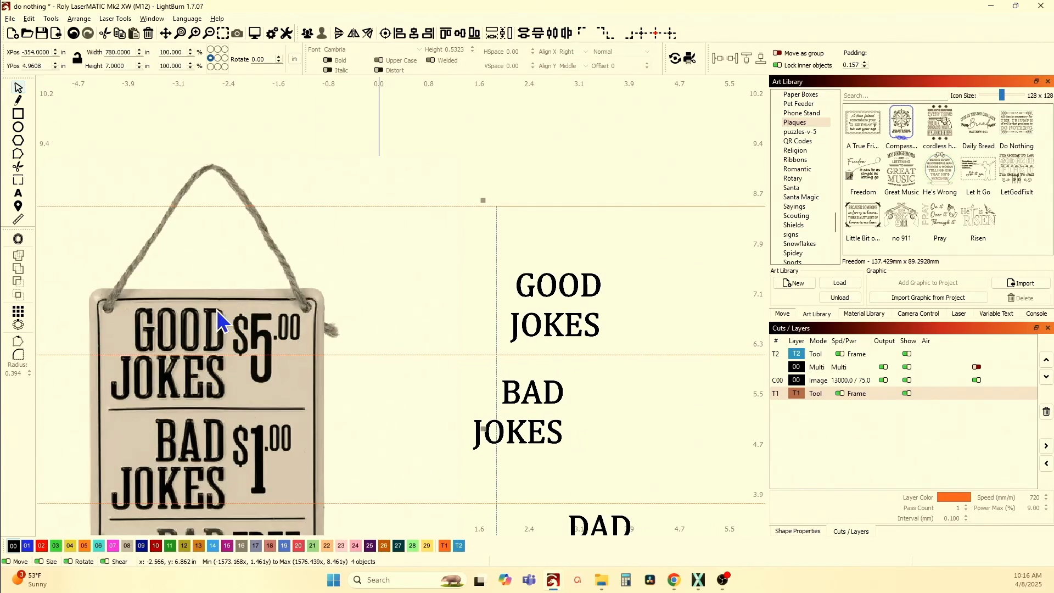
pyautogui.scroll(-2, 214, 310)
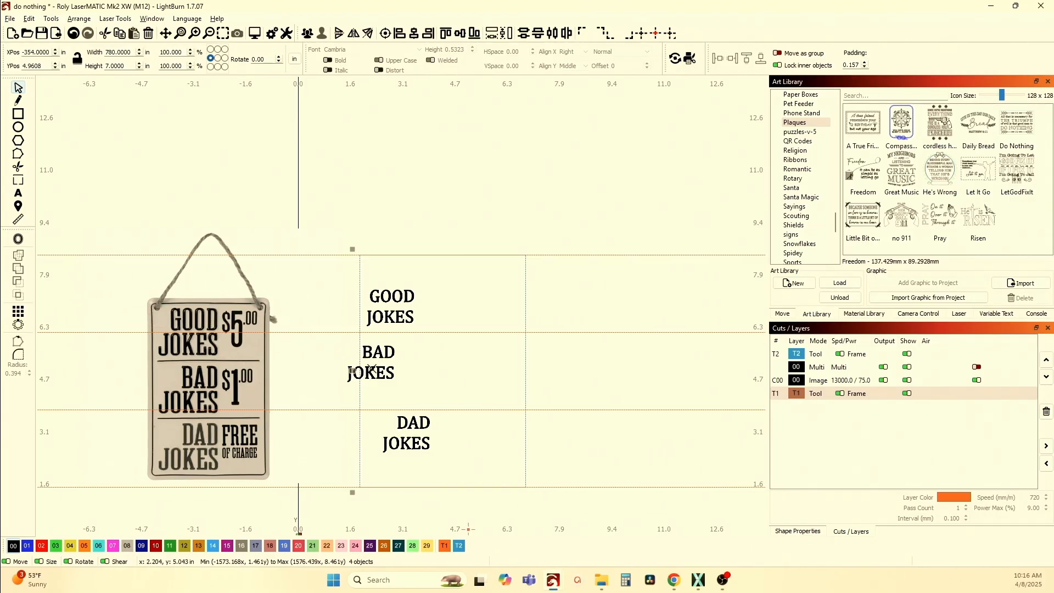
pyautogui.click(414, 372)
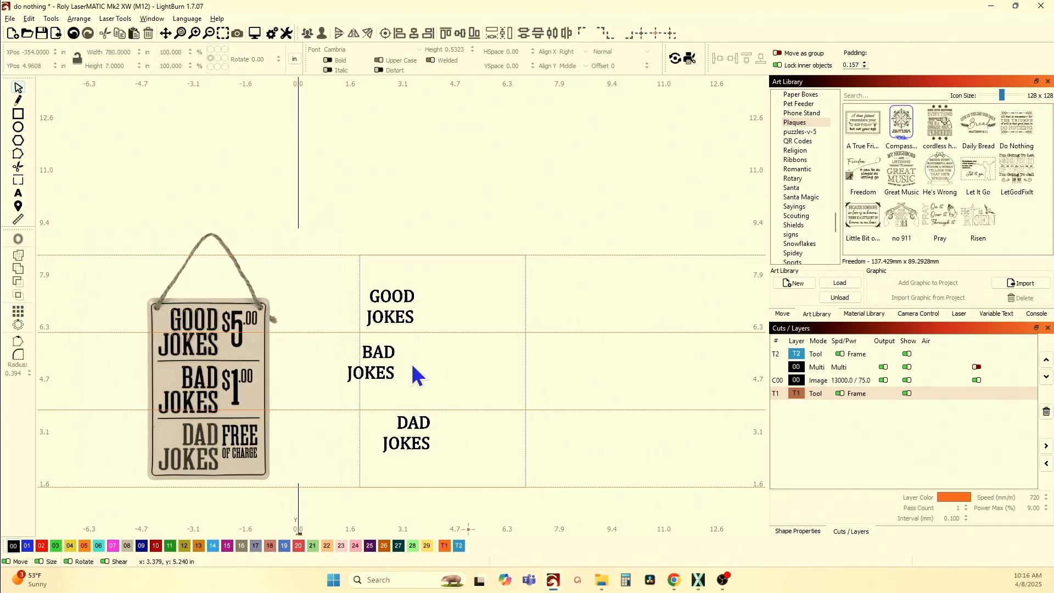
pyautogui.click(407, 426)
pyautogui.keyDown('shift'); pyautogui.click(378, 354); pyautogui.keyUp('shift')
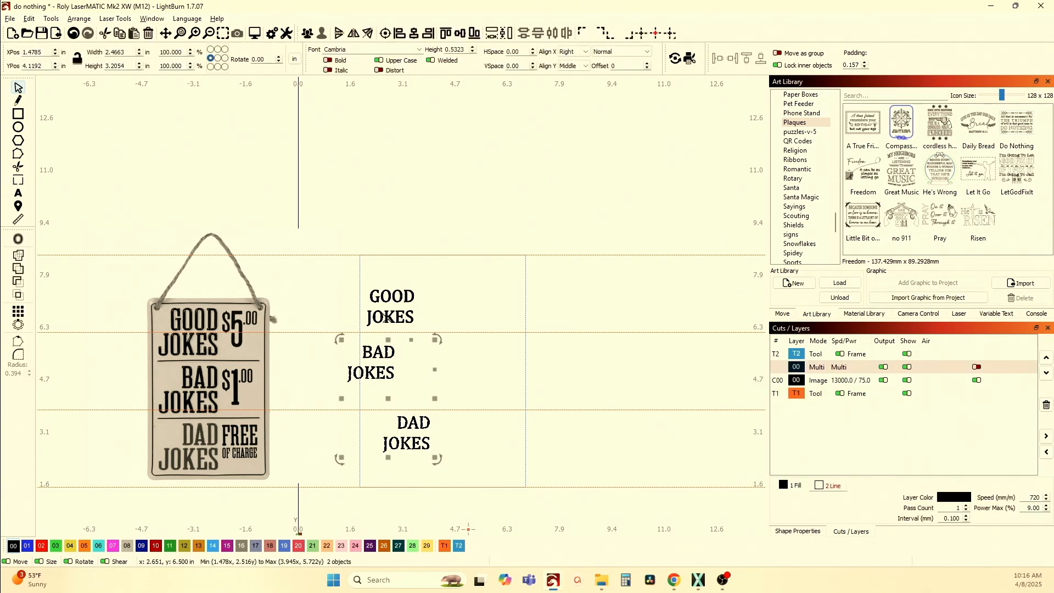
pyautogui.keyDown('shift'); pyautogui.click(387, 317); pyautogui.keyUp('shift')
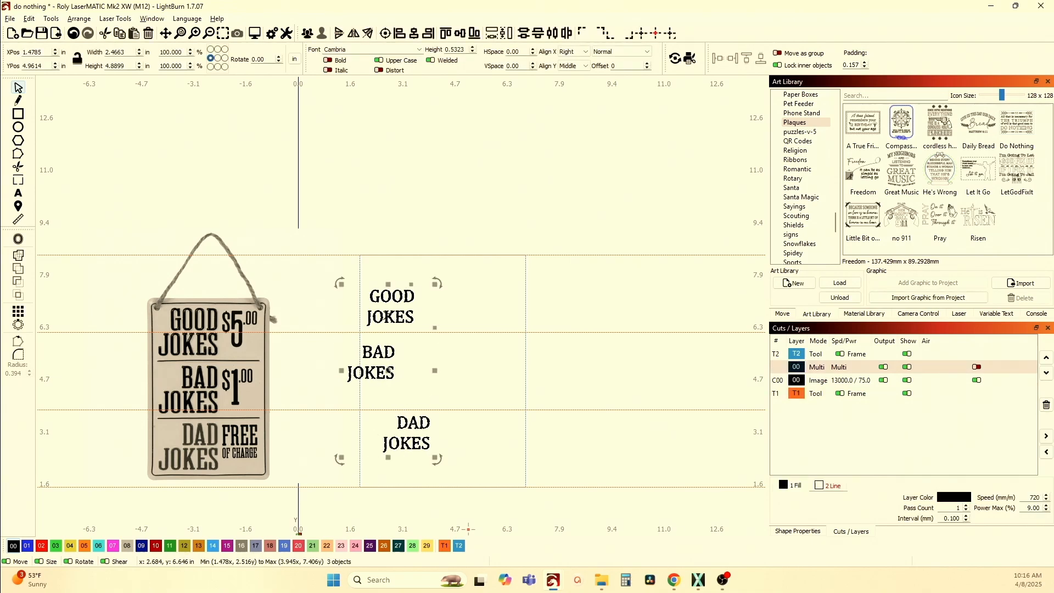
pyautogui.click(429, 34)
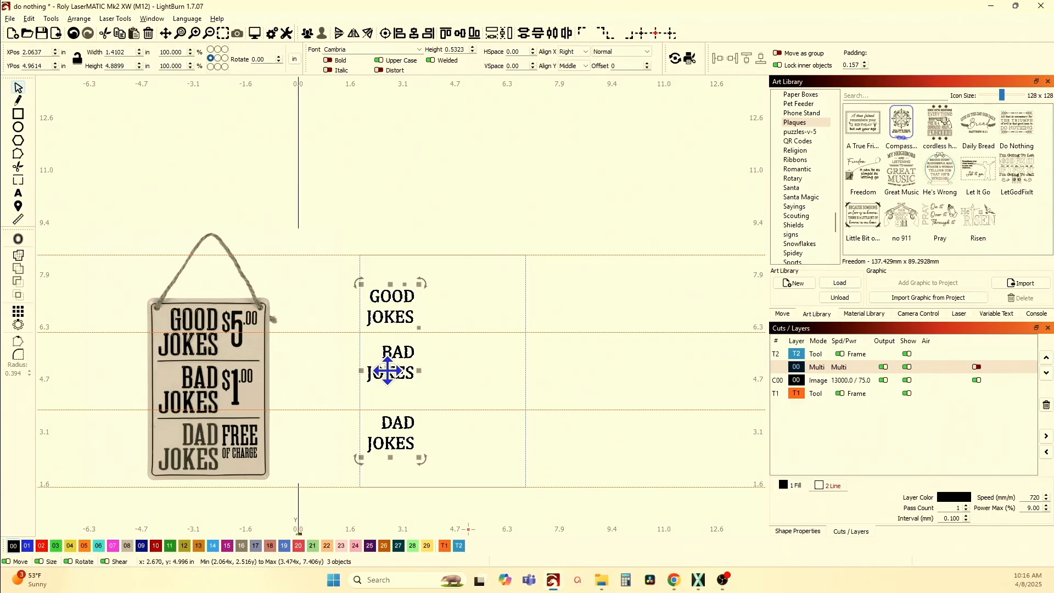
pyautogui.moveTo(388, 371); pyautogui.dragTo(420, 391)
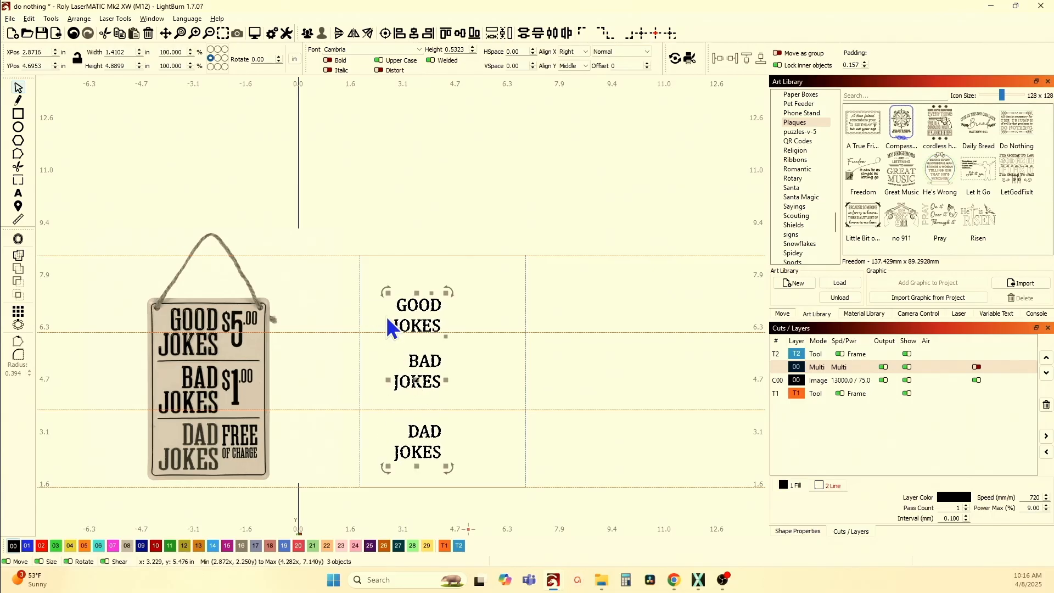
pyautogui.click(196, 135)
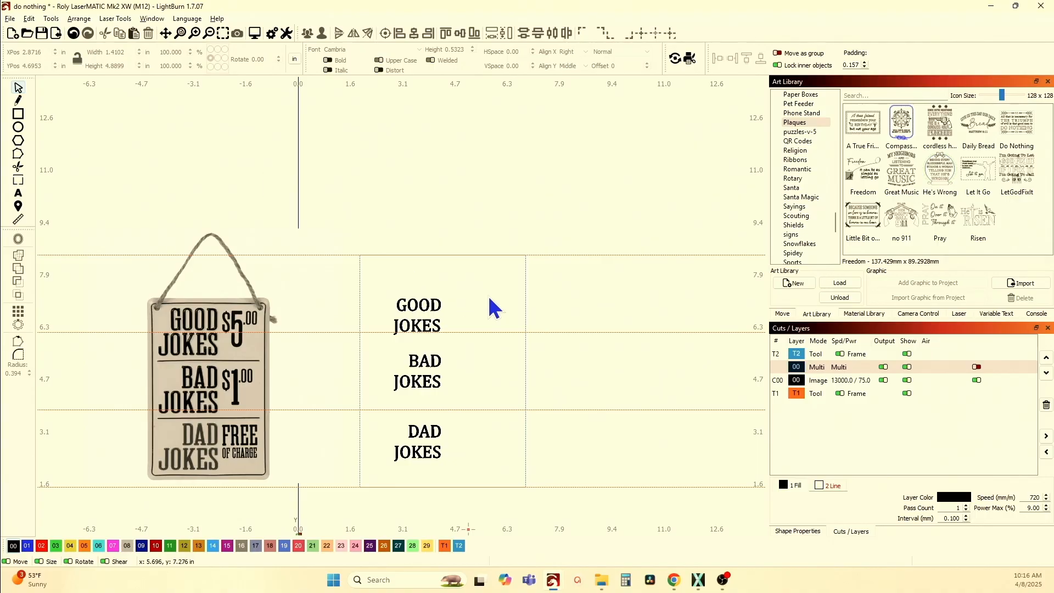
# - Offset the 5 × 7 in frame outward by 0.25 in with round corners, keeping the original frame
pyautogui.click(525, 297)
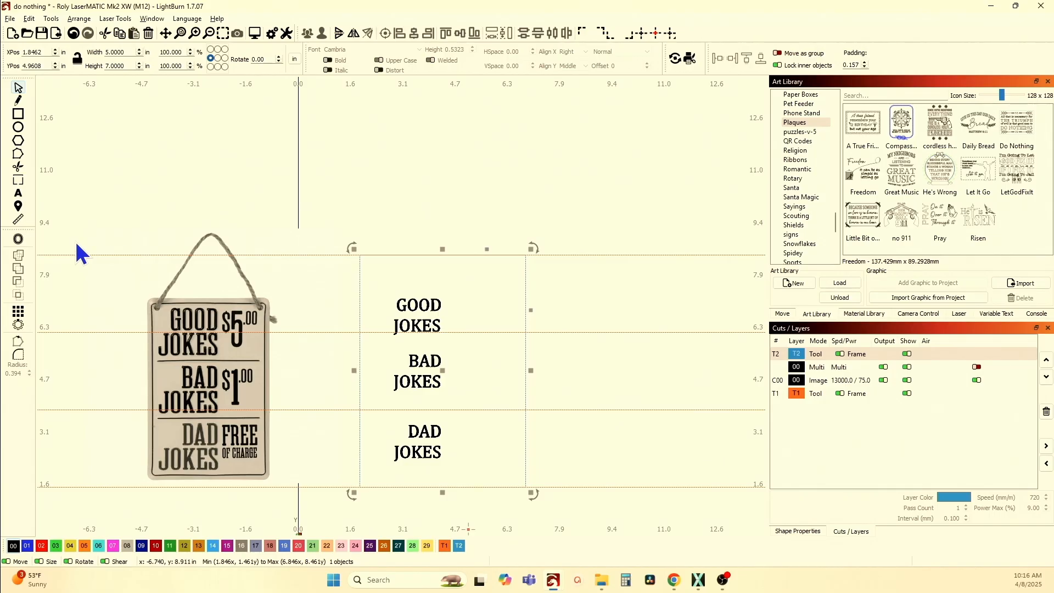
pyautogui.click(18, 239)
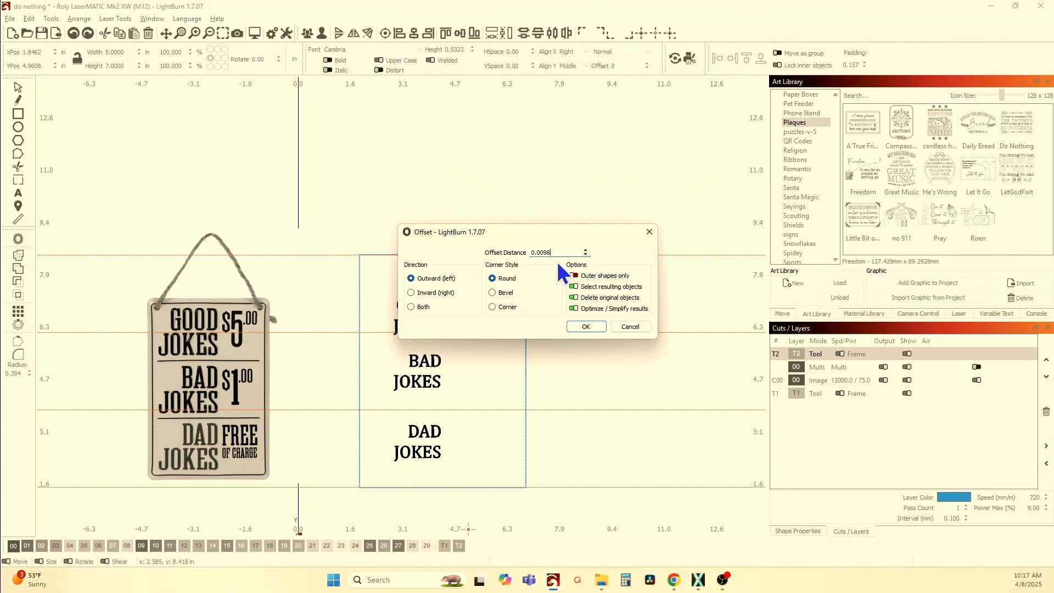
pyautogui.moveTo(560, 252); pyautogui.dragTo(470, 263)
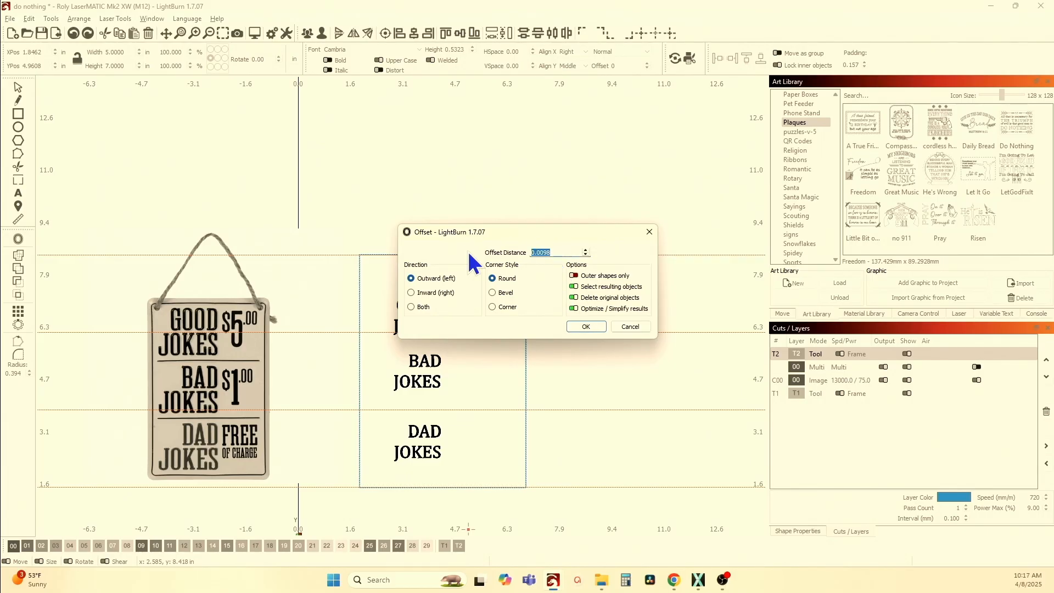
pyautogui.write('.25')
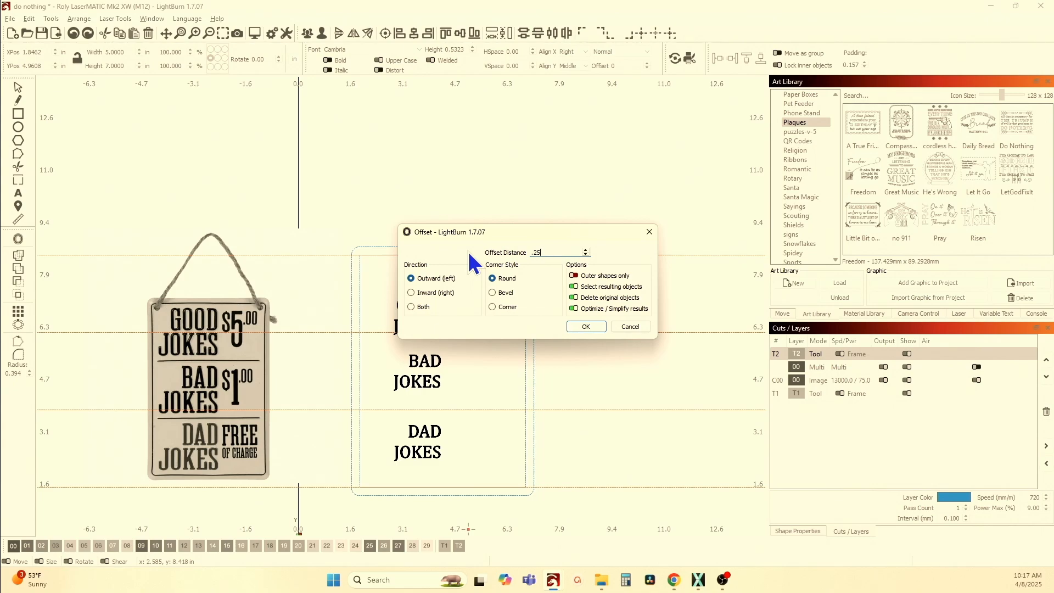
pyautogui.click(585, 327)
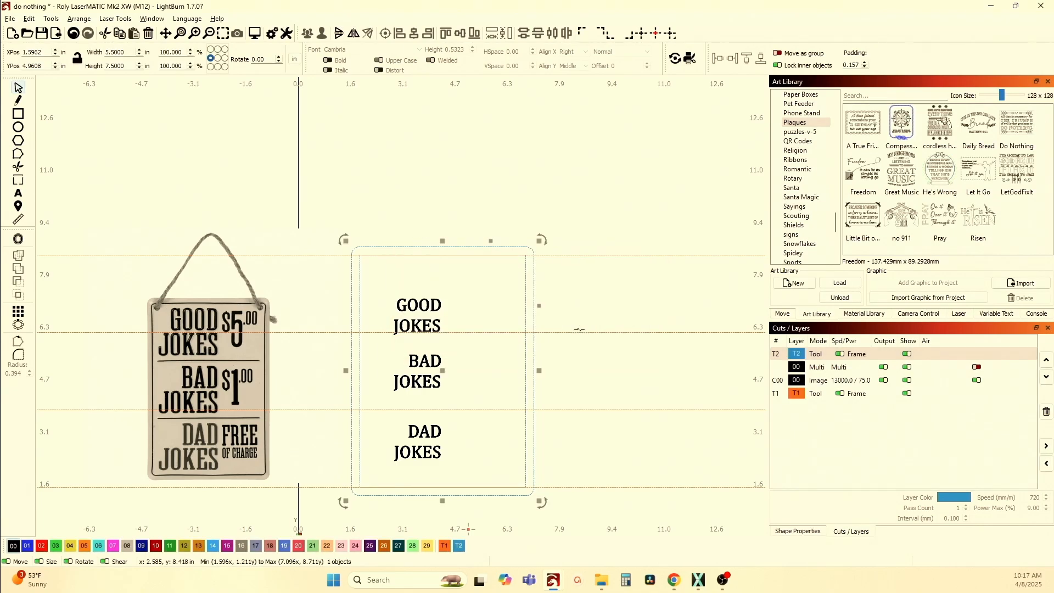
# - Delete the rounded outer frame that surrounds the 5 × 7 in frame
pyautogui.click(525, 294)
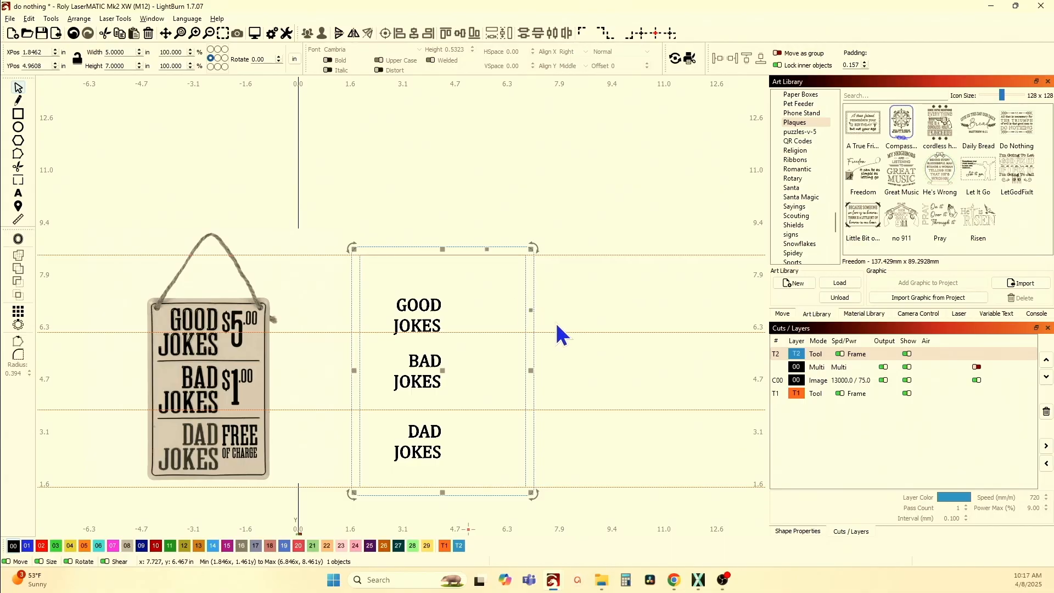
pyautogui.moveTo(556, 333); pyautogui.dragTo(528, 295)
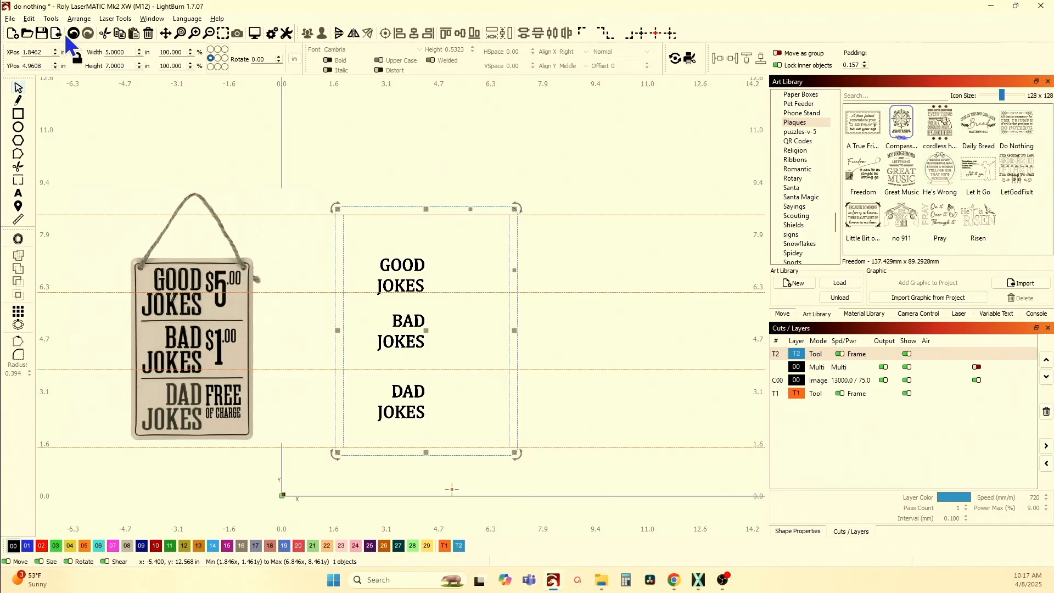
pyautogui.click(388, 191)
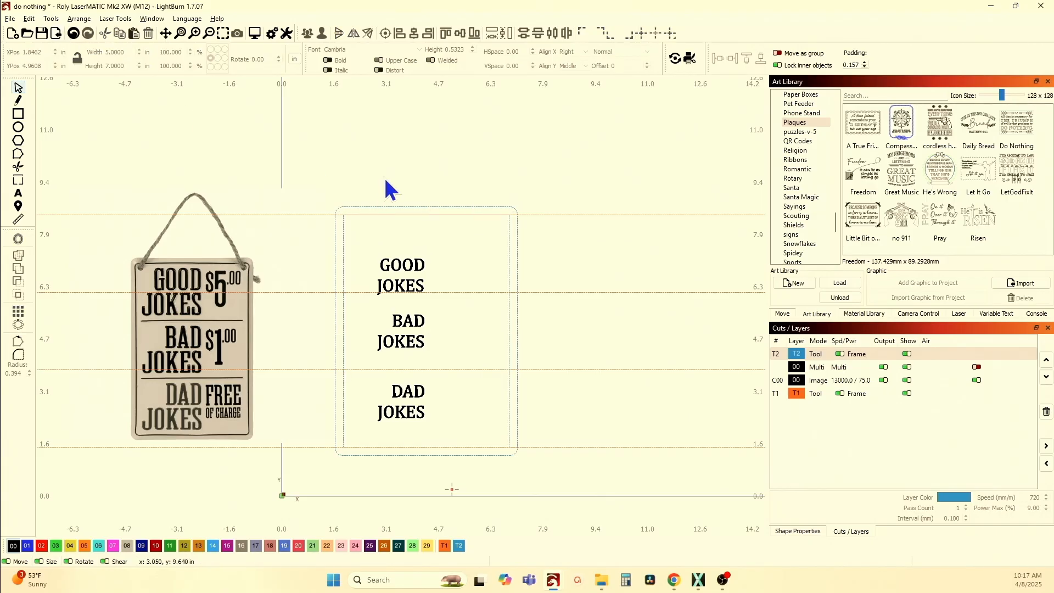
pyautogui.click(384, 207)
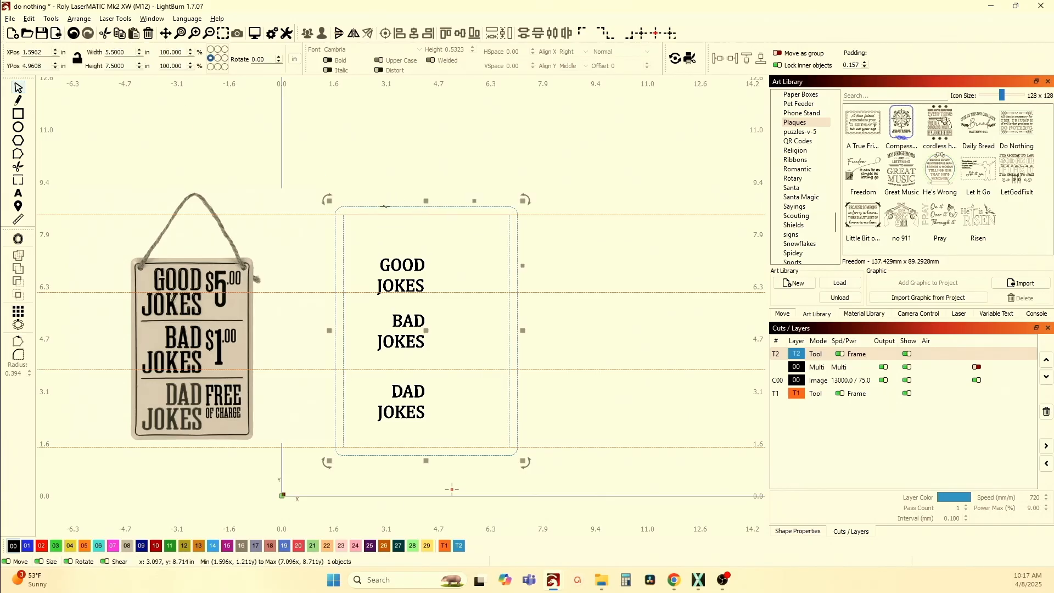
pyautogui.click(288, 128)
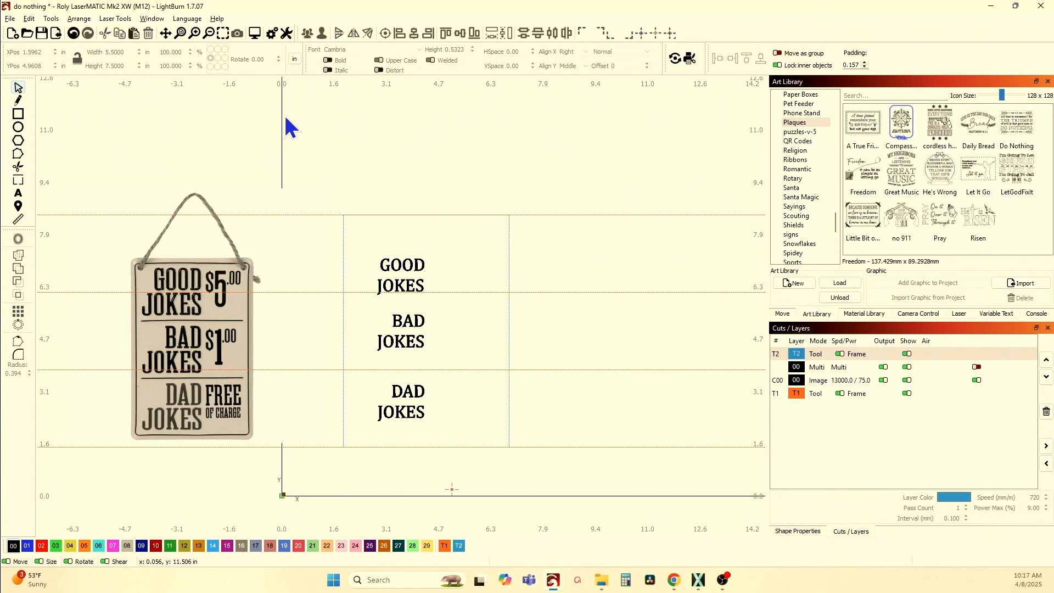
# - Offset the 5 × 7 in frame inward by 0.25 in, keeping the original frame
pyautogui.click(343, 242)
pyautogui.click(19, 239)
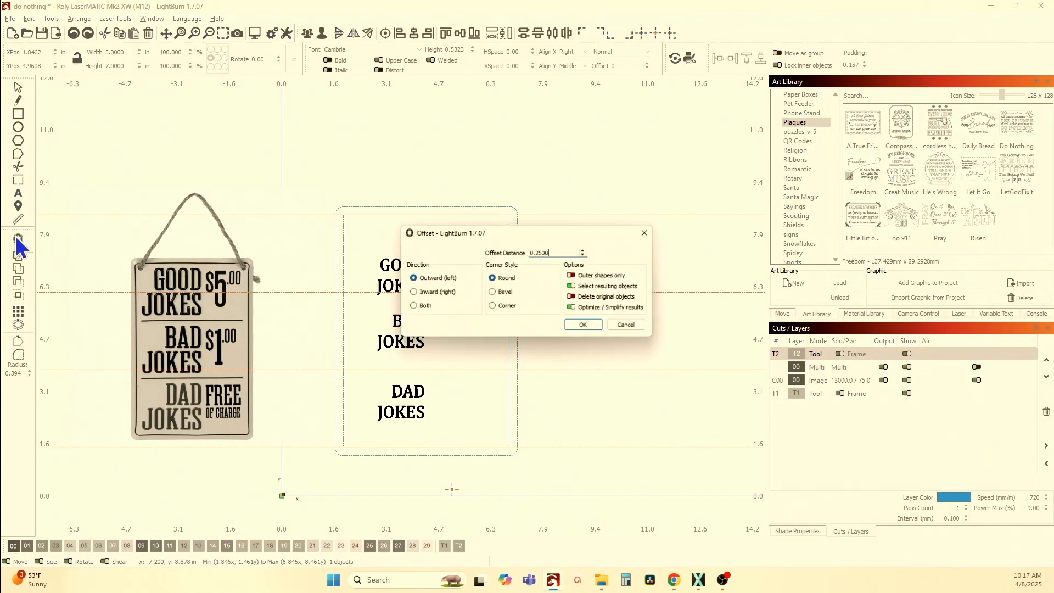
pyautogui.click(420, 293)
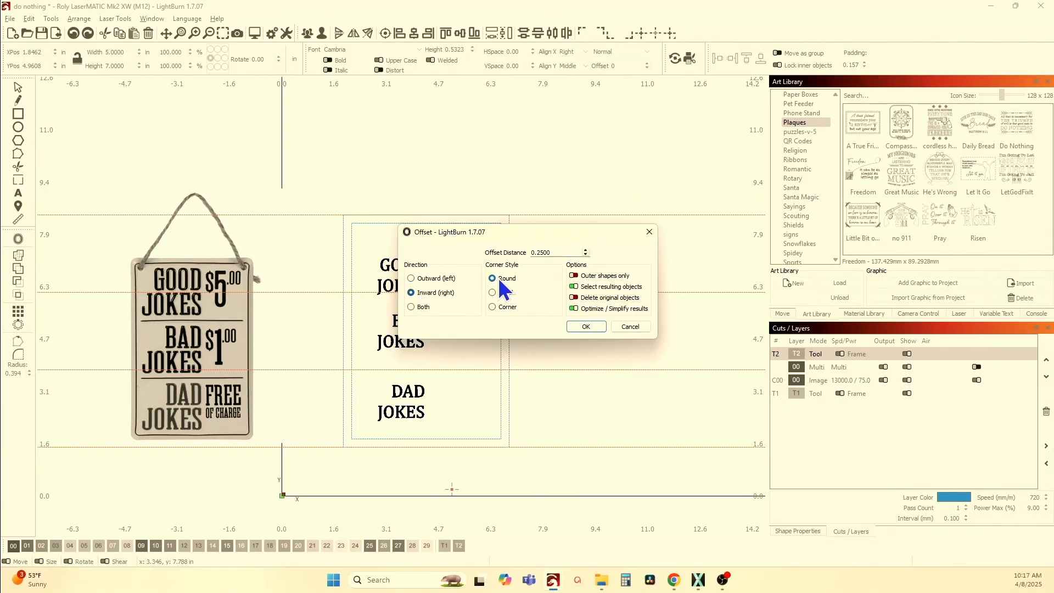
pyautogui.click(586, 327)
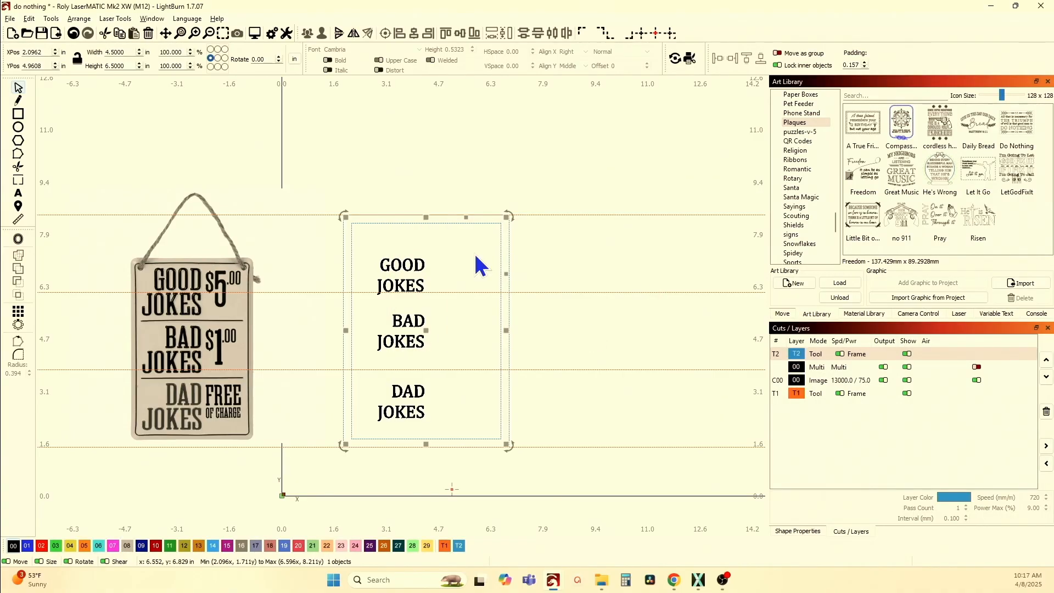
# - Inspect the inset frame's upper-right corner up close and delete the inset frame
pyautogui.scroll(5, 535, 228)
pyautogui.scroll(12, 471, 256)
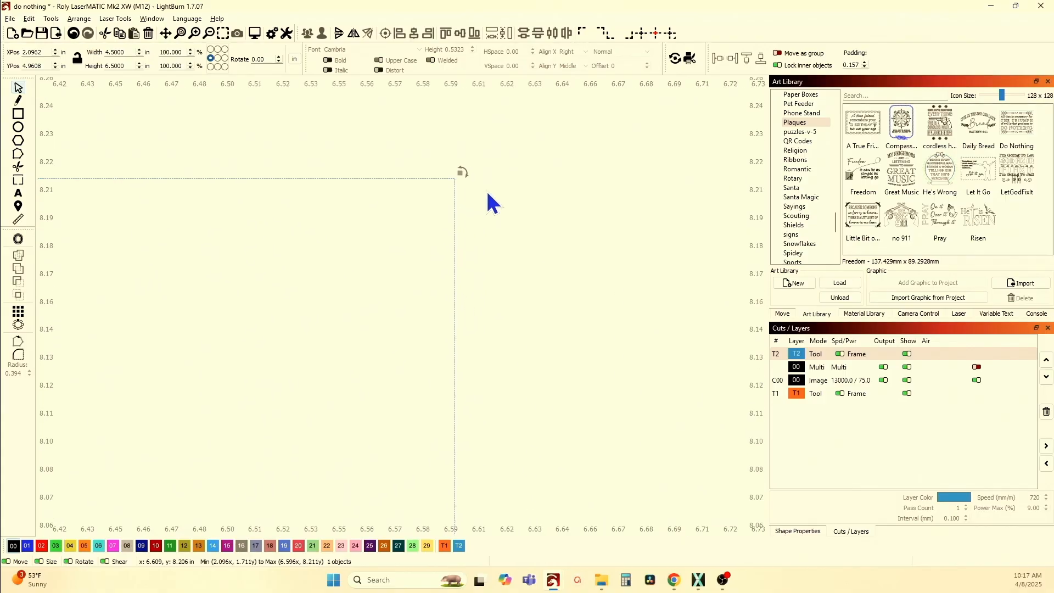
pyautogui.scroll(5, 483, 209)
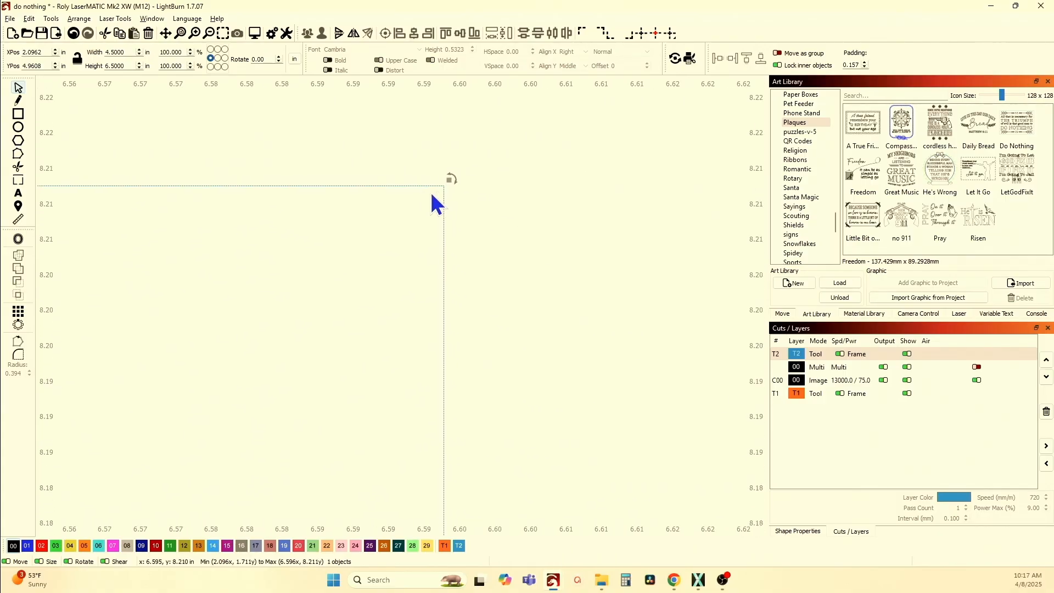
pyautogui.scroll(2, 434, 175)
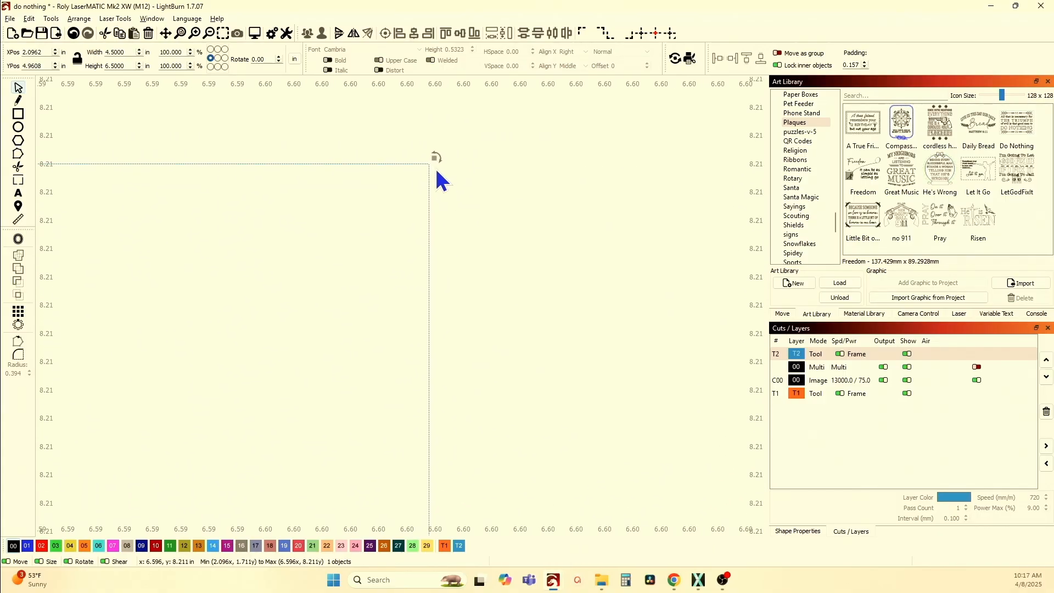
pyautogui.scroll(-6, 430, 193)
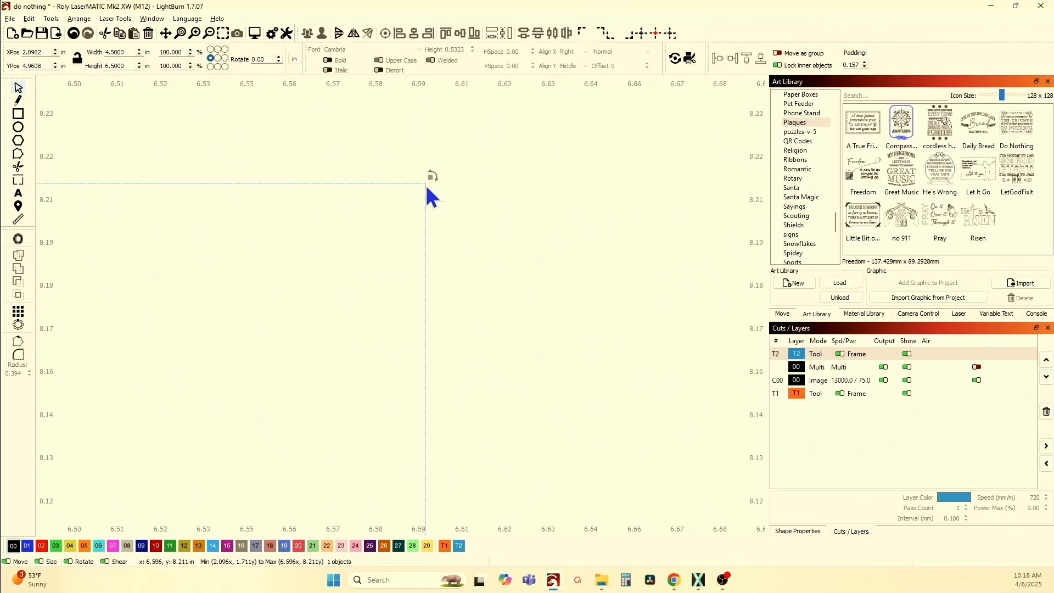
pyautogui.scroll(-4, 430, 193)
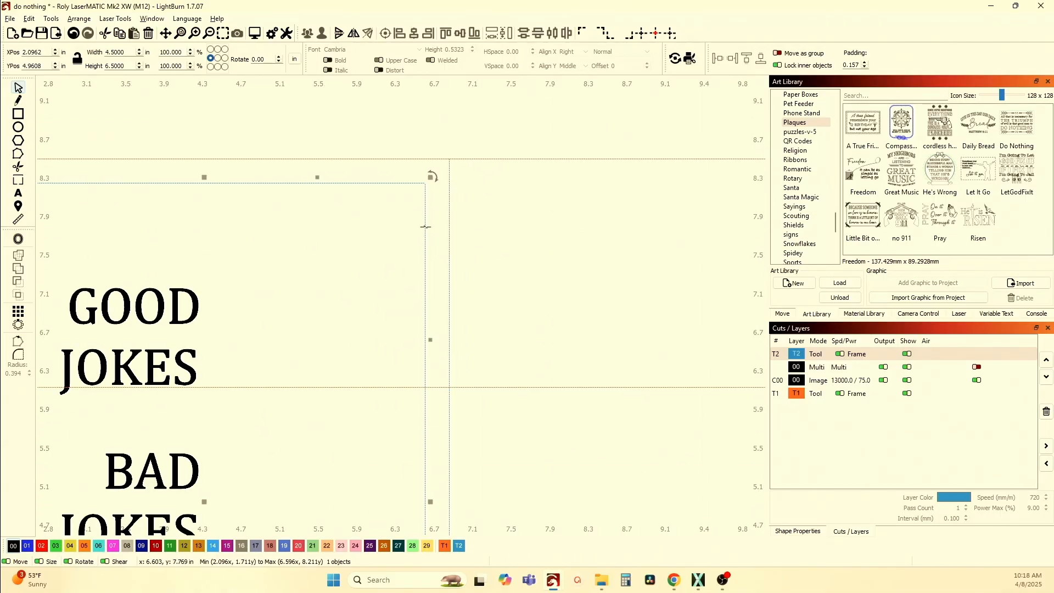
pyautogui.scroll(-5, 425, 226)
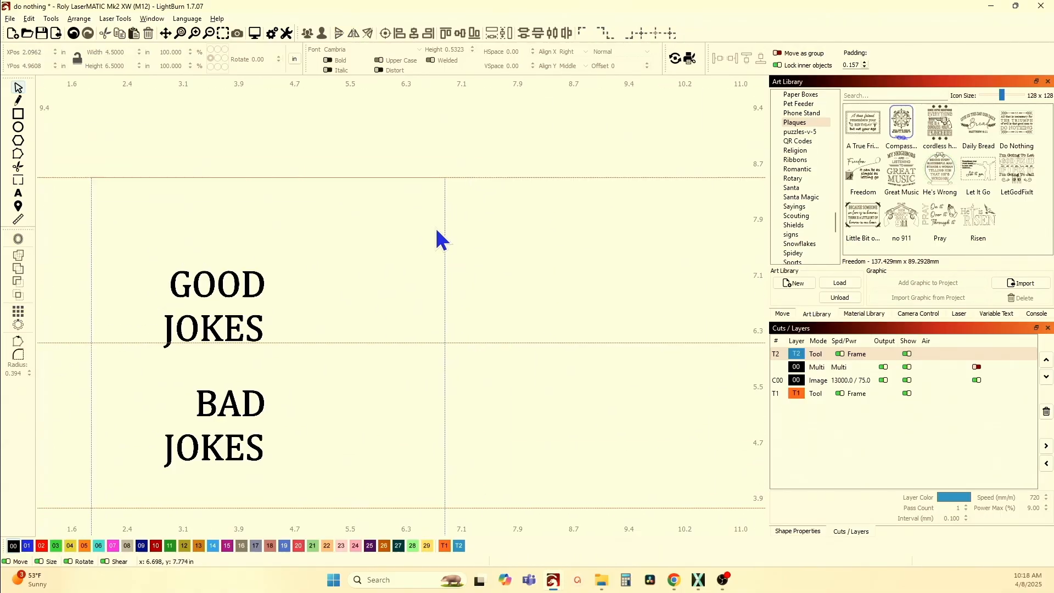
# - Duplicate the 5 × 7 in frame and resize the copy to 4.5 in wide by 6.5 in high
pyautogui.click(532, 233)
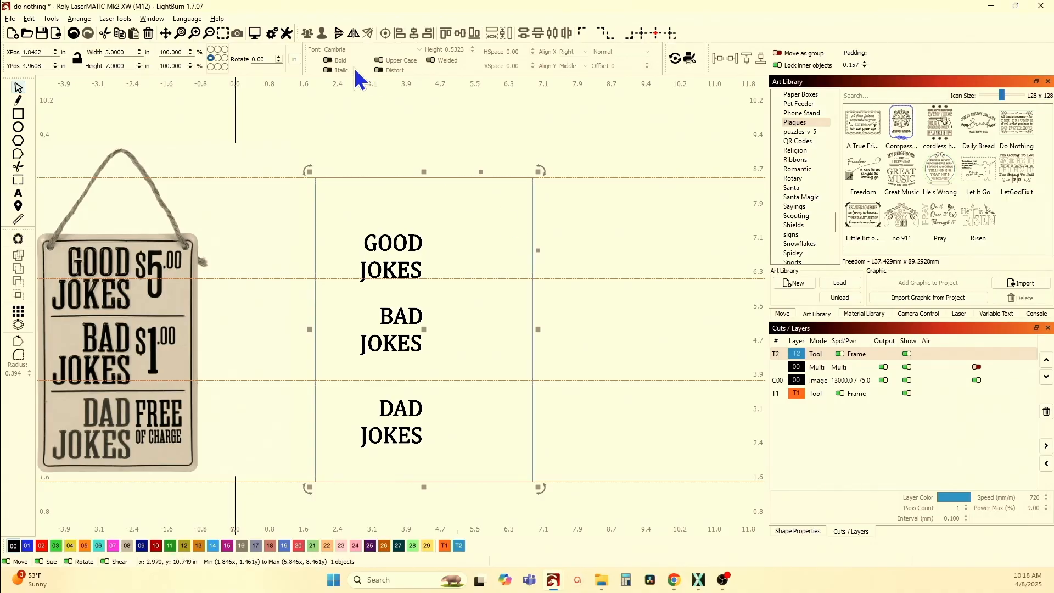
pyautogui.click(150, 51)
pyautogui.write('4.5')
pyautogui.press('Tab')
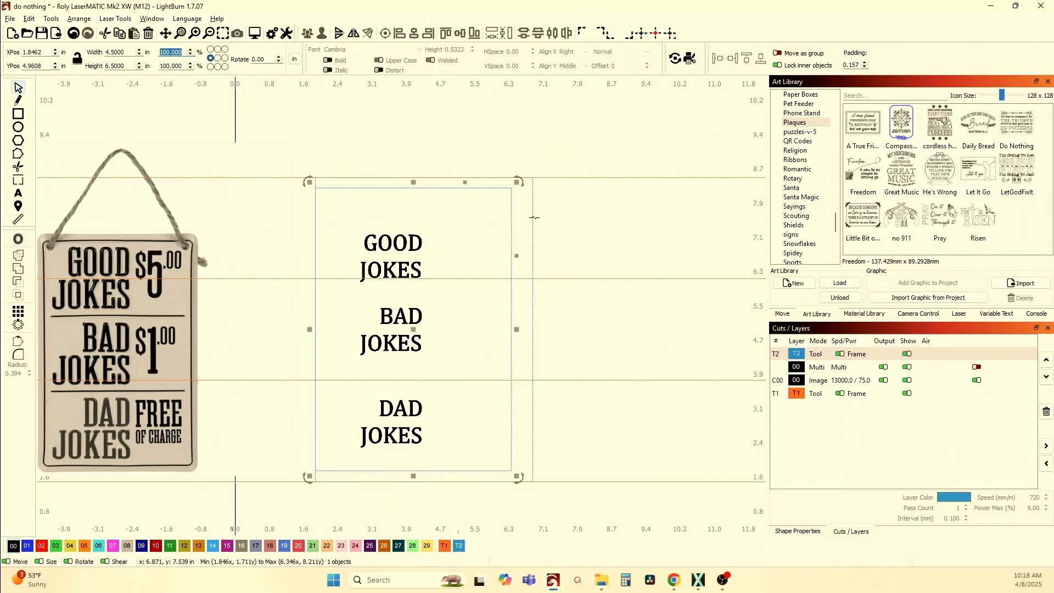
pyautogui.press('Return')
# - Center the smaller frame copy within the original 5 × 7 in frame
pyautogui.keyDown('shift'); pyautogui.click(533, 216); pyautogui.keyUp('shift')
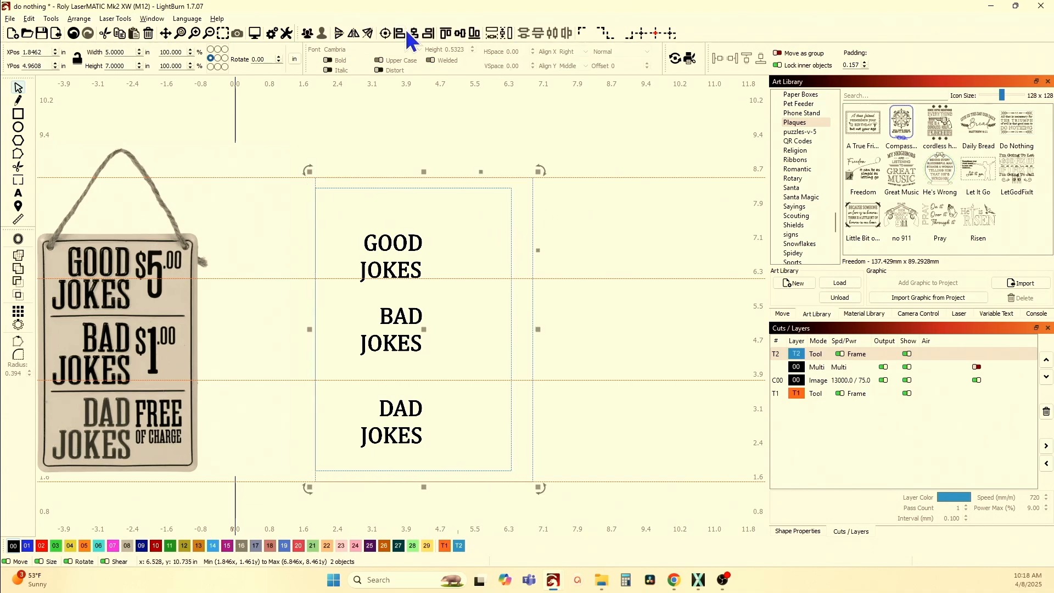
pyautogui.click(385, 33)
pyautogui.click(398, 101)
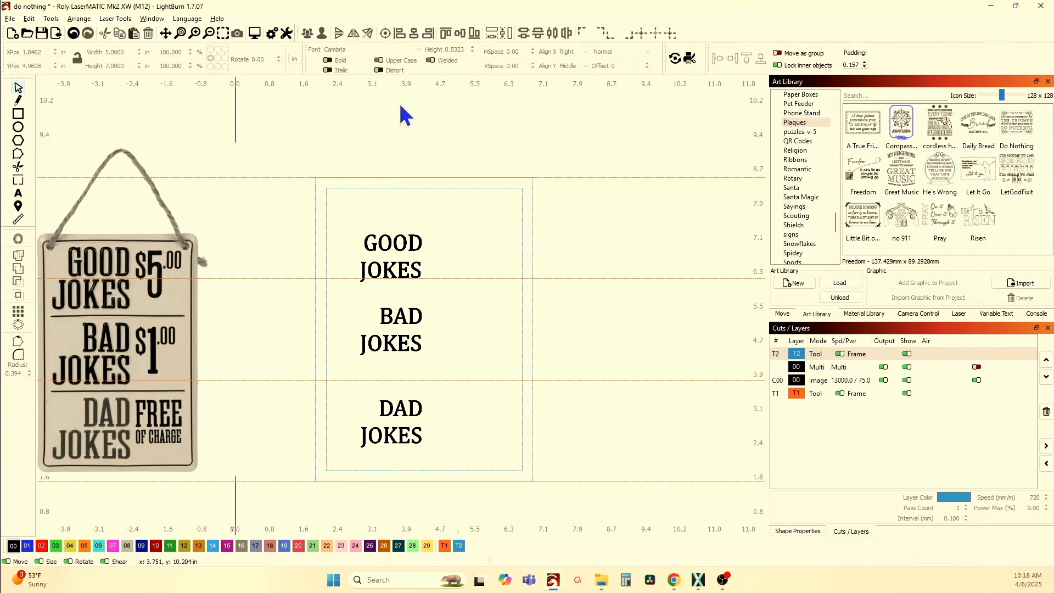
# - Delete the inner 4.5 × 6.5 in frame, keeping the 5 × 7 in frame
pyautogui.click(401, 188)
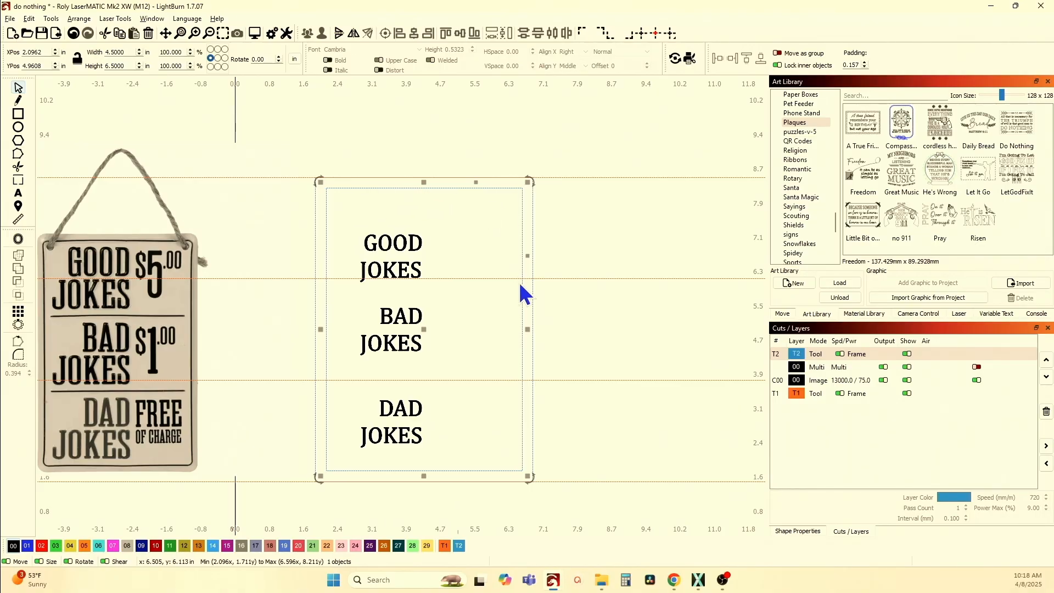
pyautogui.click(560, 232)
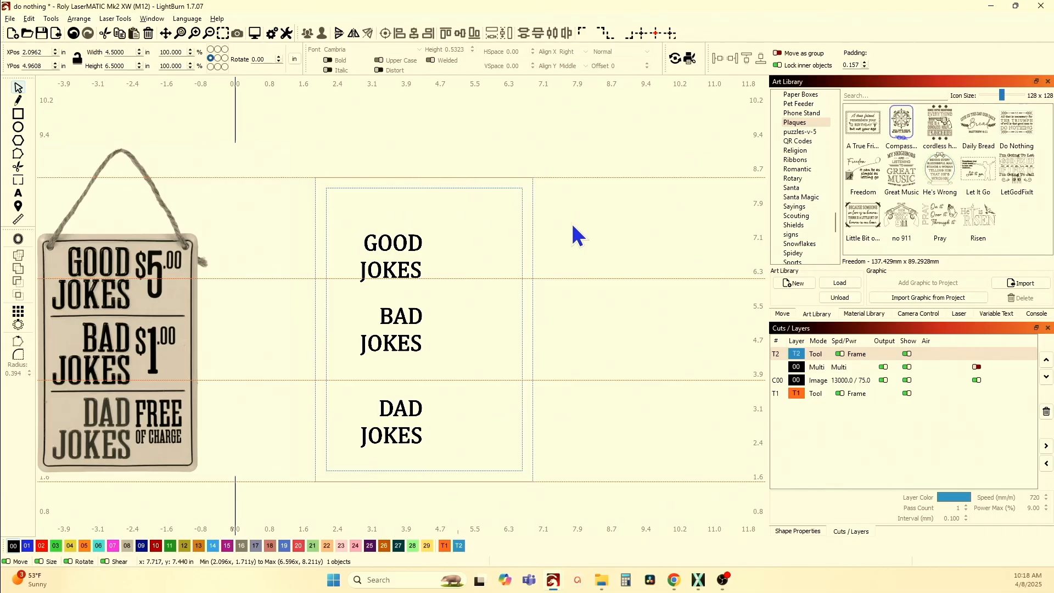
pyautogui.click(523, 235)
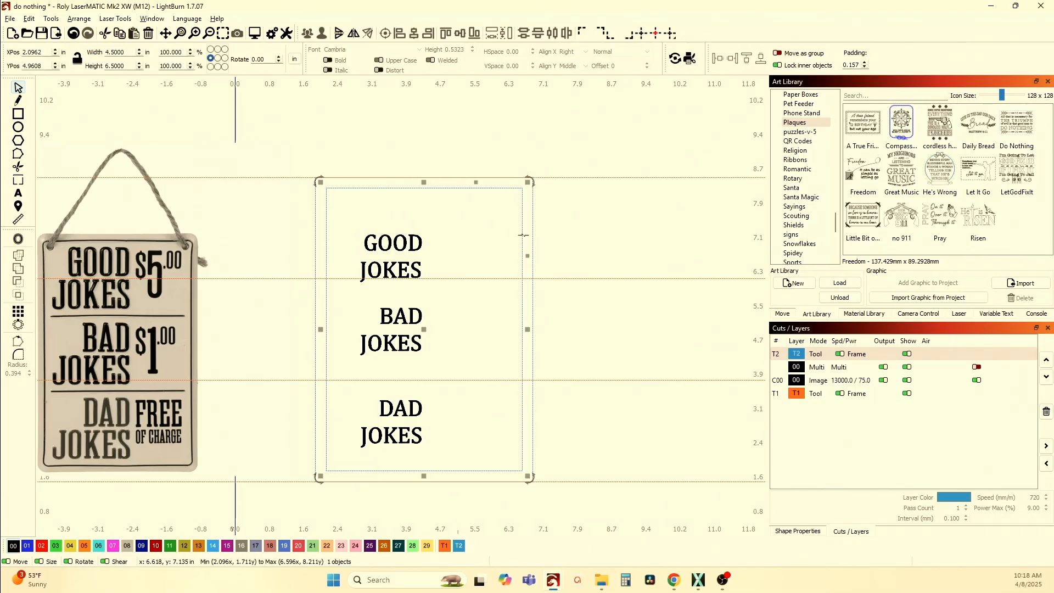
pyautogui.click(526, 241)
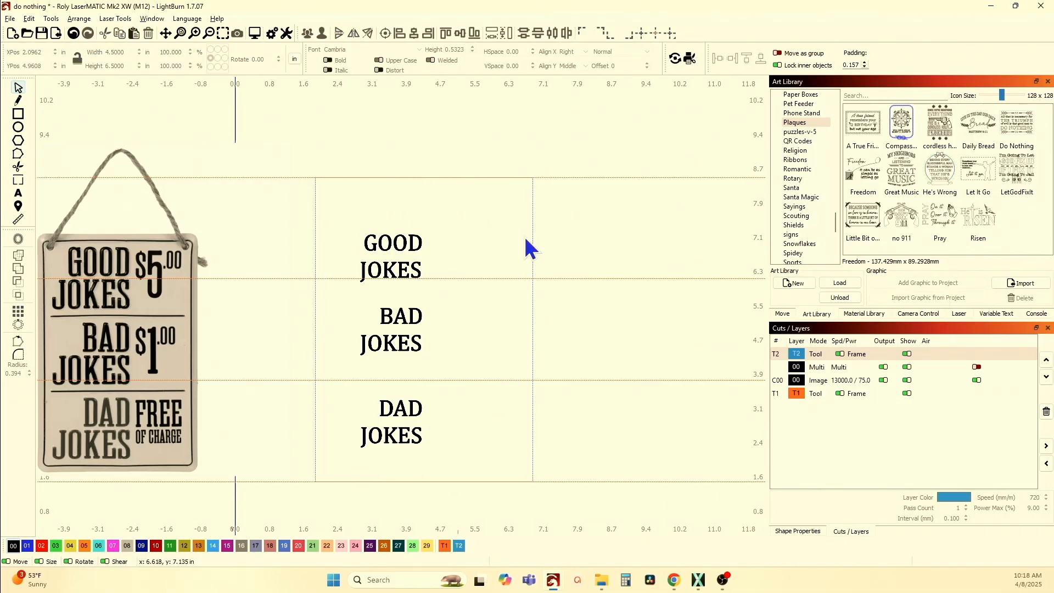
# - Draw a rectangle inside the 5 × 7 in frame on the black fill layer and size it 4.5 in wide by 6.5 in high
pyautogui.click(20, 114)
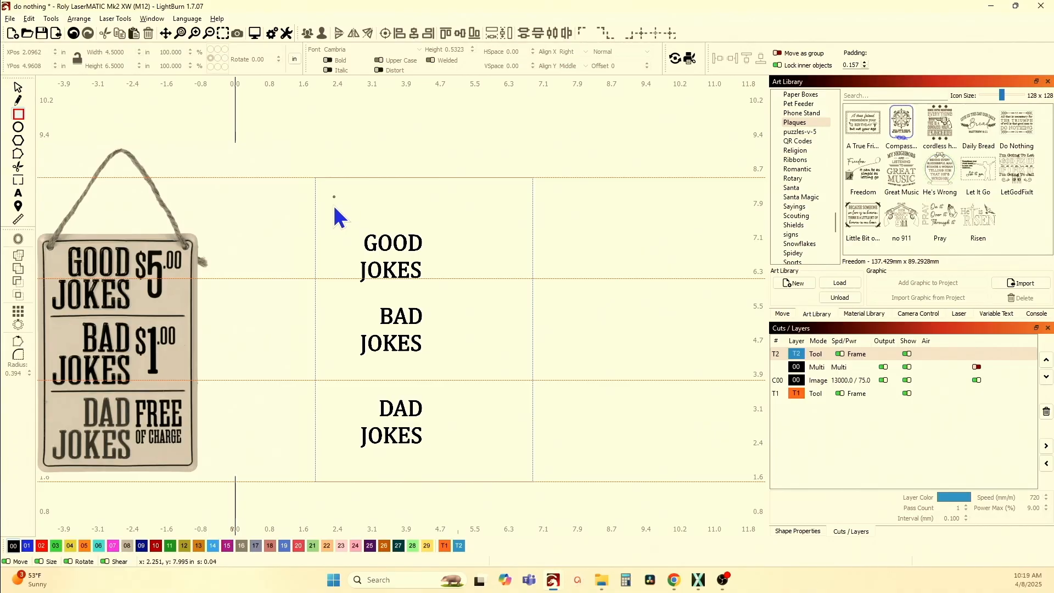
pyautogui.moveTo(333, 196); pyautogui.dragTo(516, 470)
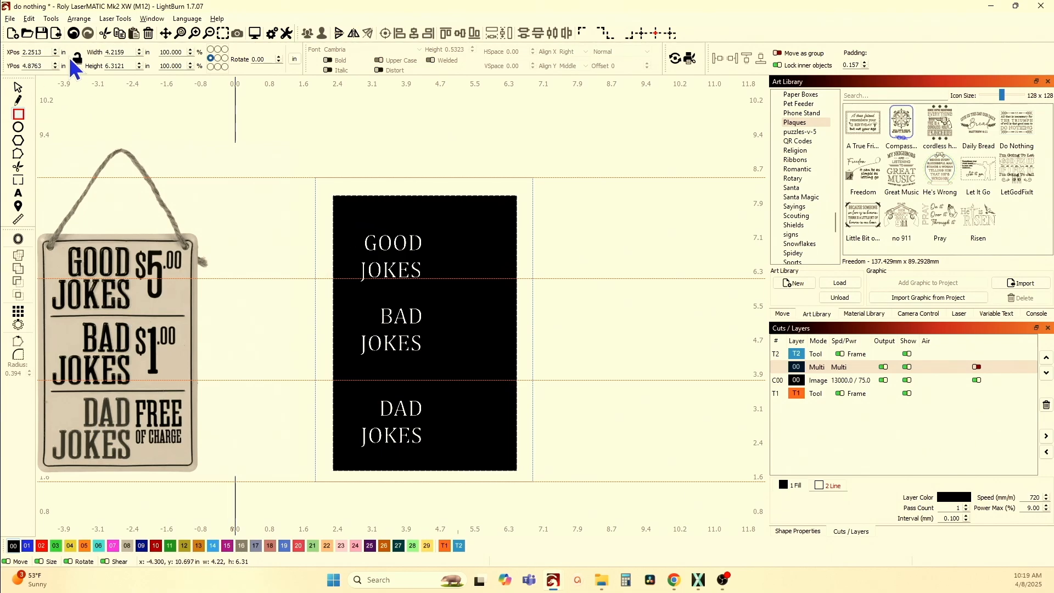
pyautogui.click(149, 53)
pyautogui.write('4.5')
pyautogui.press('Tab')
pyautogui.write('6.5')
pyautogui.press('Tab')
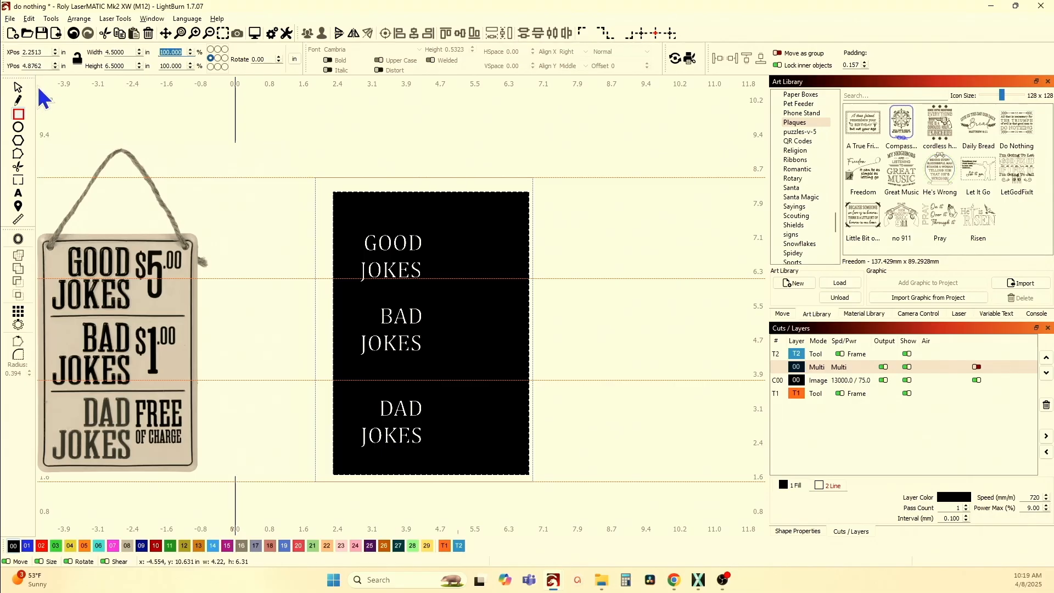
# - Center the 4.5 × 6.5 in filled rectangle within the 5 × 7 in frame
pyautogui.click(19, 86)
pyautogui.click(332, 233)
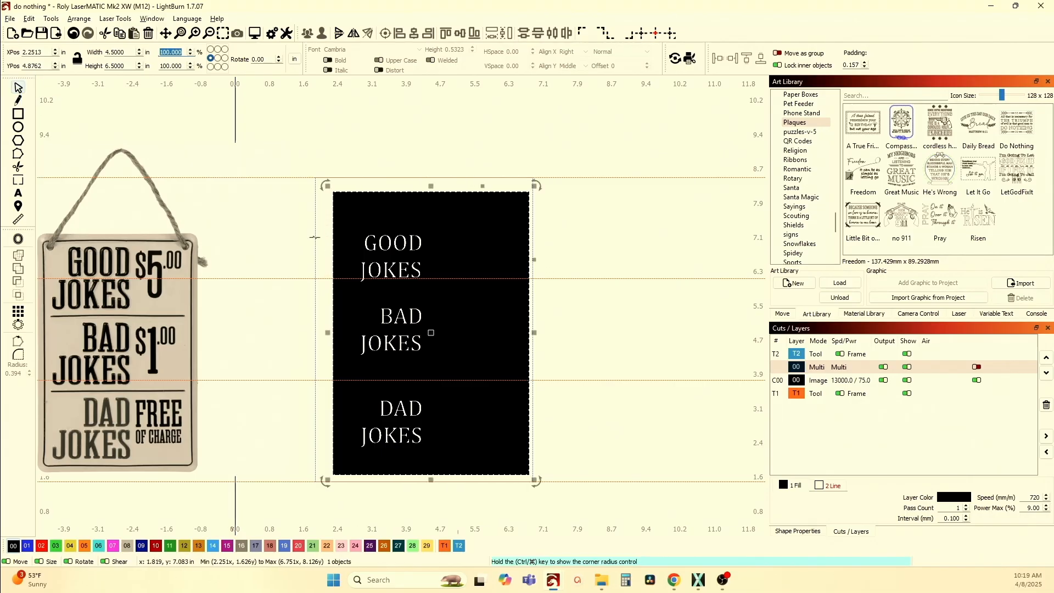
pyautogui.keyDown('shift'); pyautogui.click(314, 237); pyautogui.keyUp('shift')
pyautogui.click(385, 33)
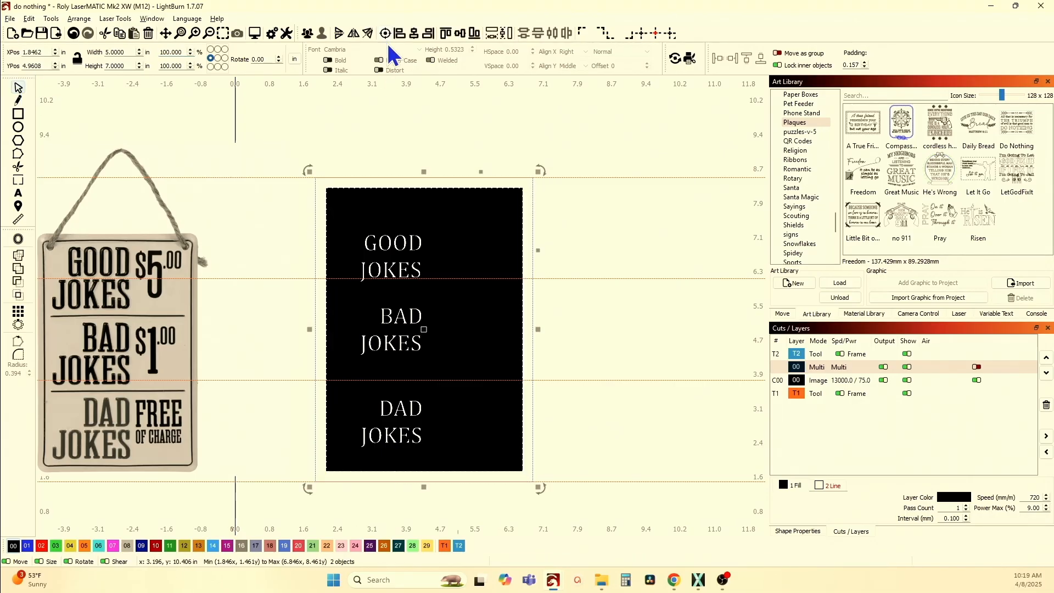
# - Round the corners of the 4.5 × 6.5 in rectangle slightly by adjusting its corner radius
pyautogui.click(483, 207)
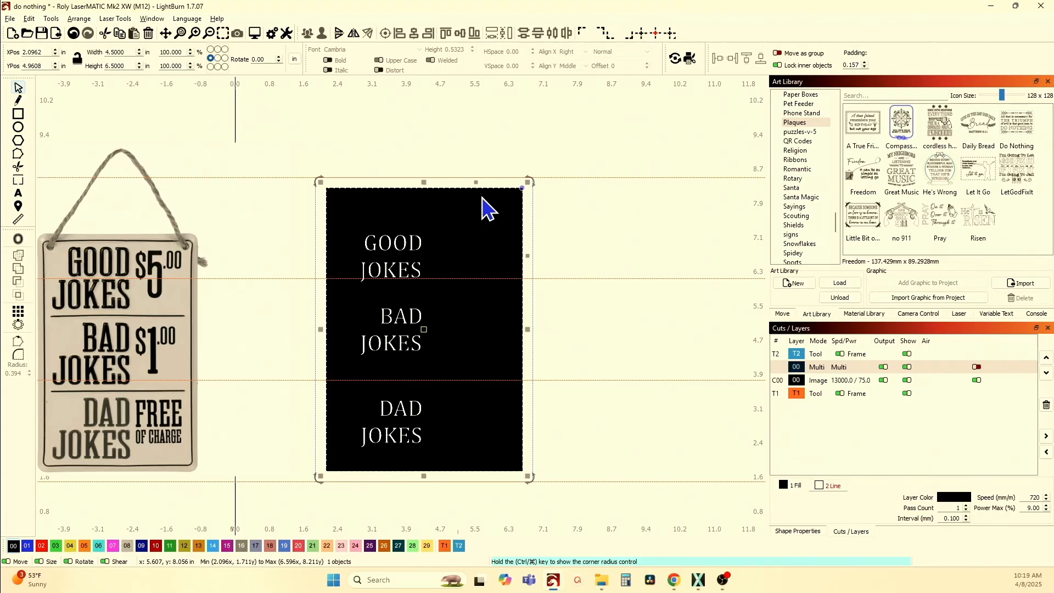
pyautogui.scroll(5, 541, 214)
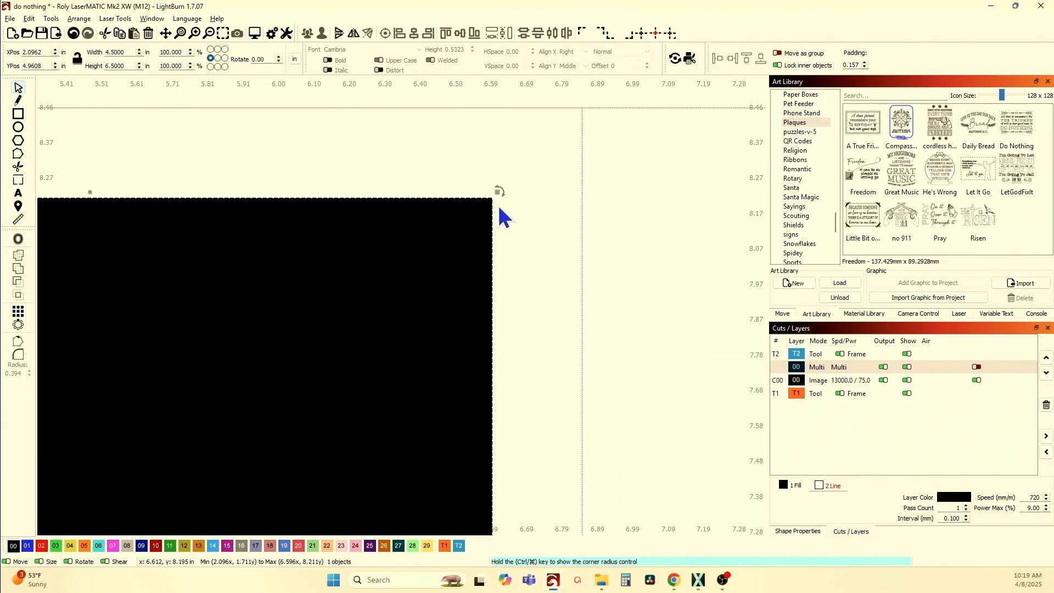
pyautogui.scroll(-4, 515, 231)
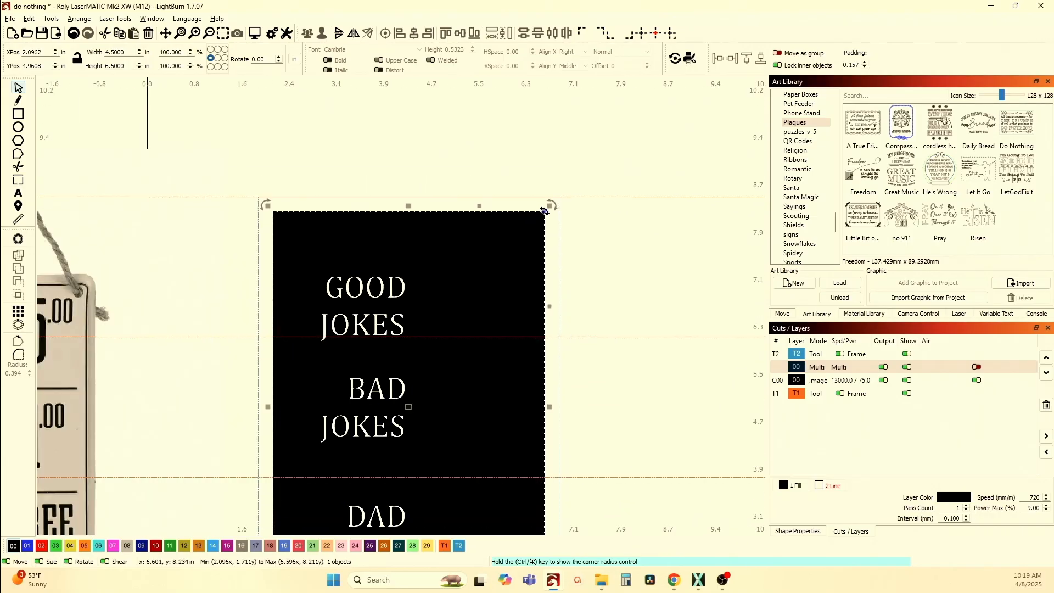
pyautogui.moveTo(543, 211); pyautogui.dragTo(533, 214)
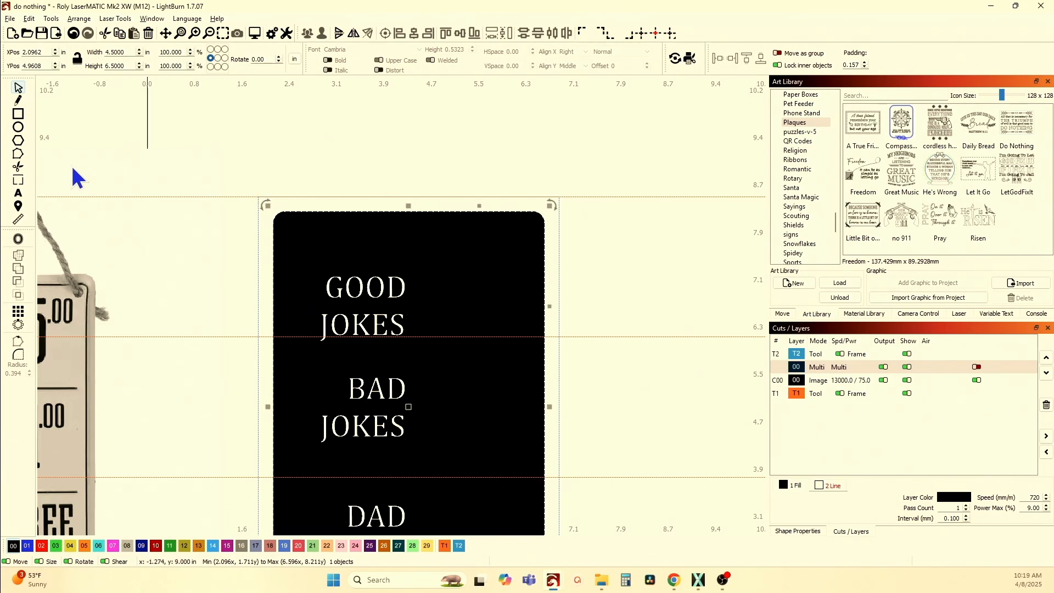
pyautogui.click(19, 239)
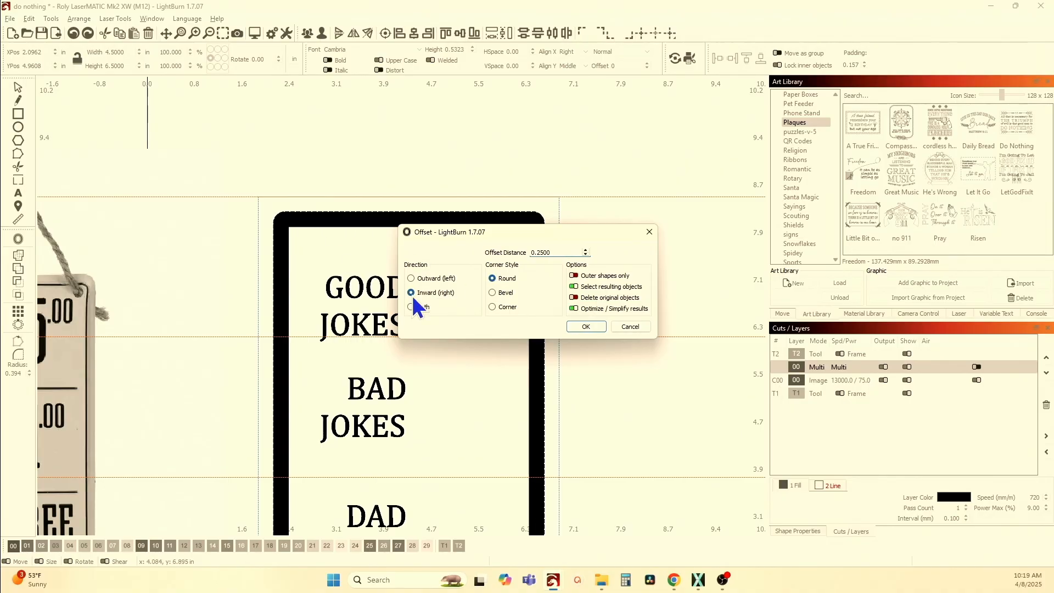
pyautogui.click(585, 254)
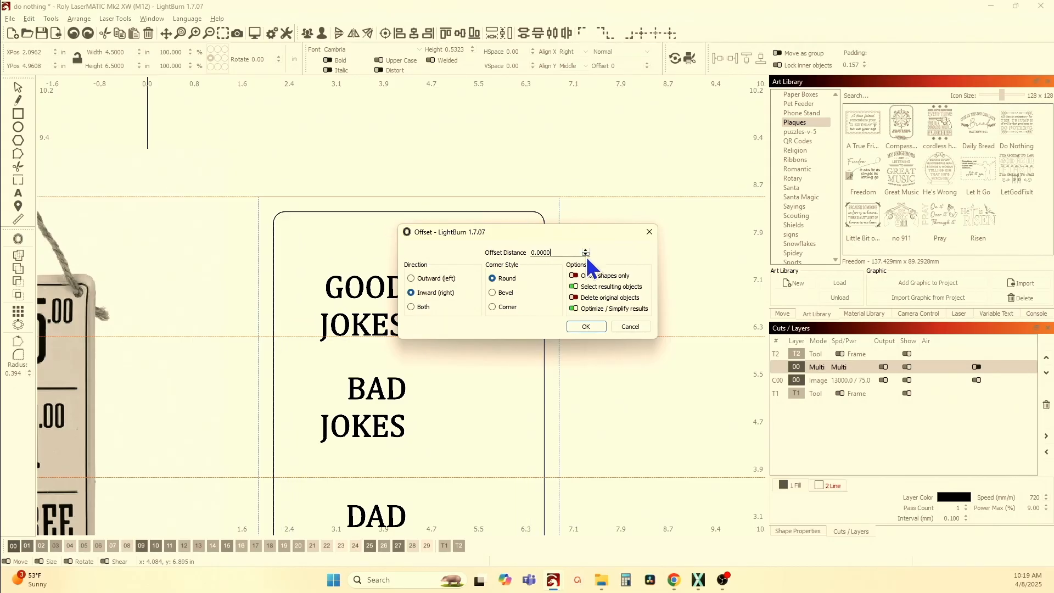
pyautogui.click(638, 327)
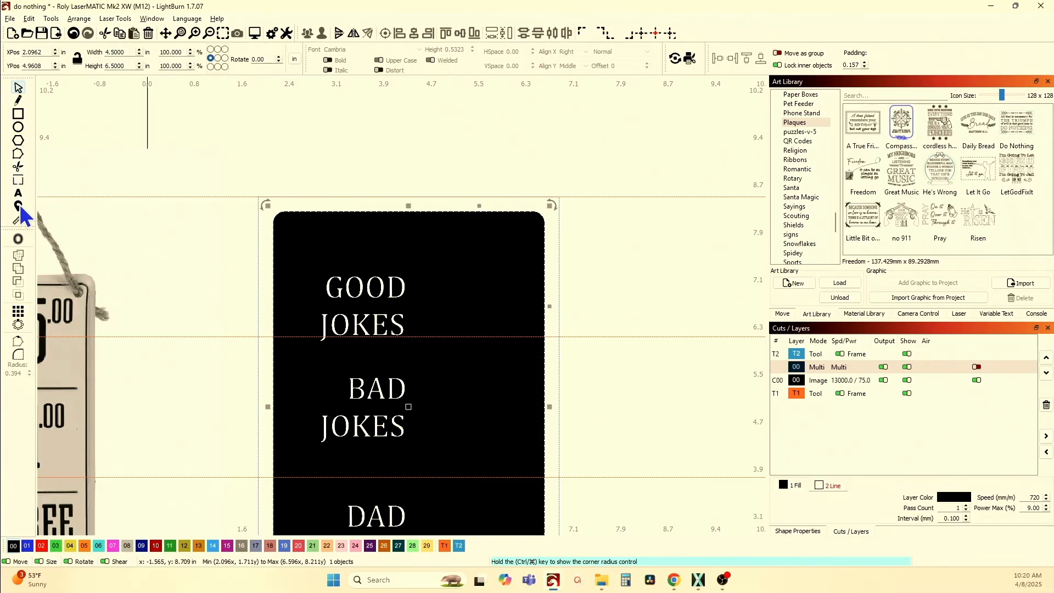
# - Offset the rounded rectangle outward by 0.04 in with round corners, keeping the original shape, to form a thin border
pyautogui.click(22, 241)
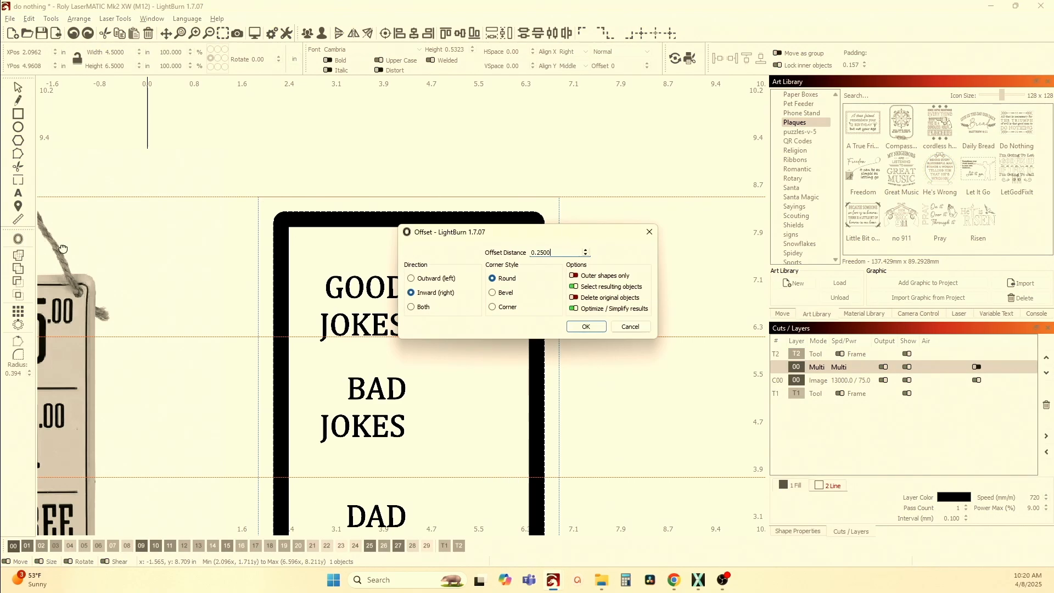
pyautogui.click(412, 279)
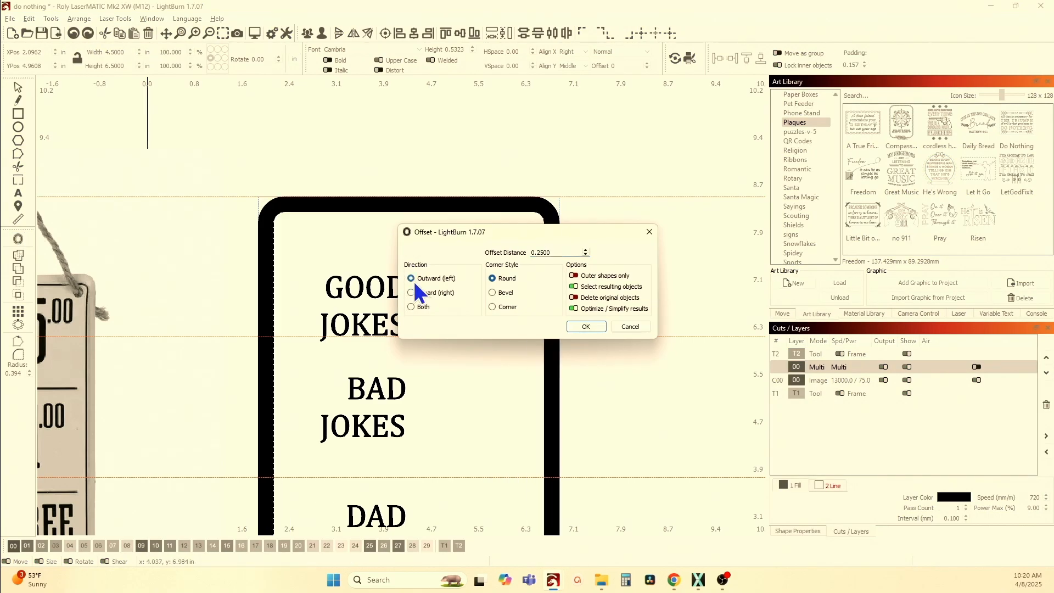
pyautogui.click(586, 254)
pyautogui.click(585, 254)
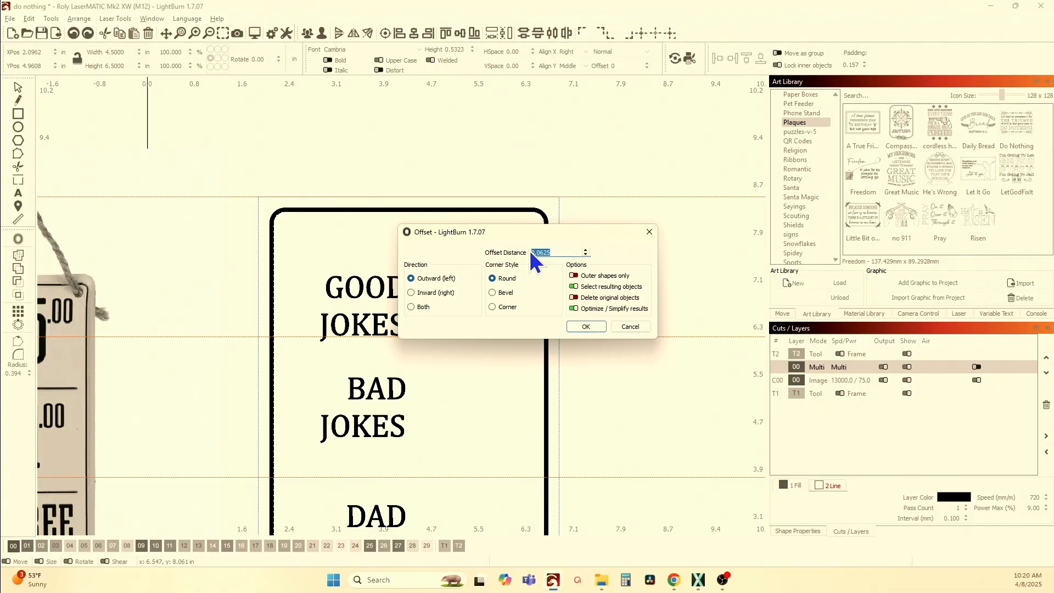
pyautogui.write('04')
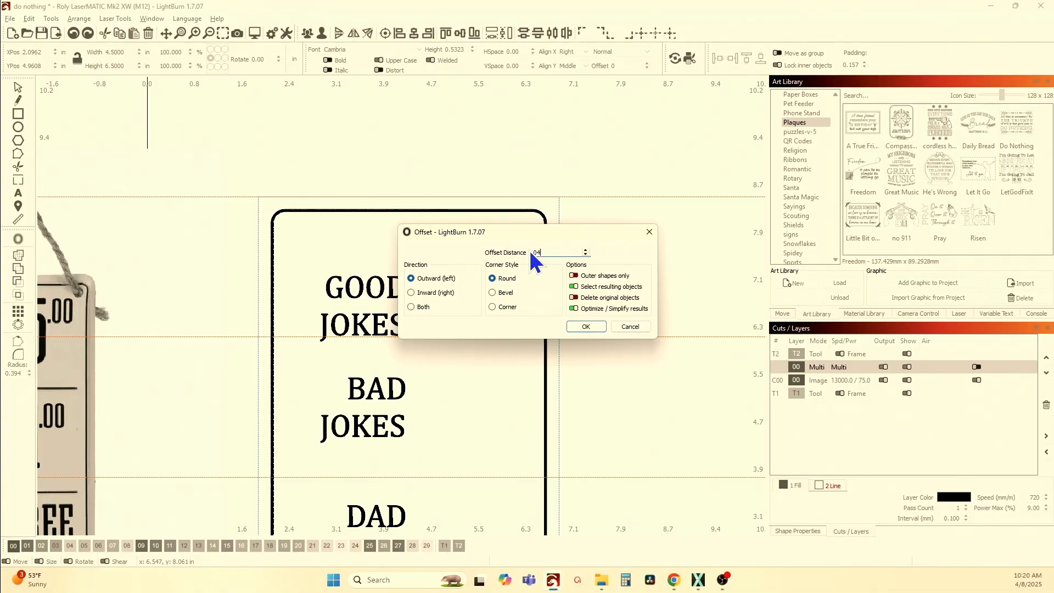
pyautogui.click(585, 327)
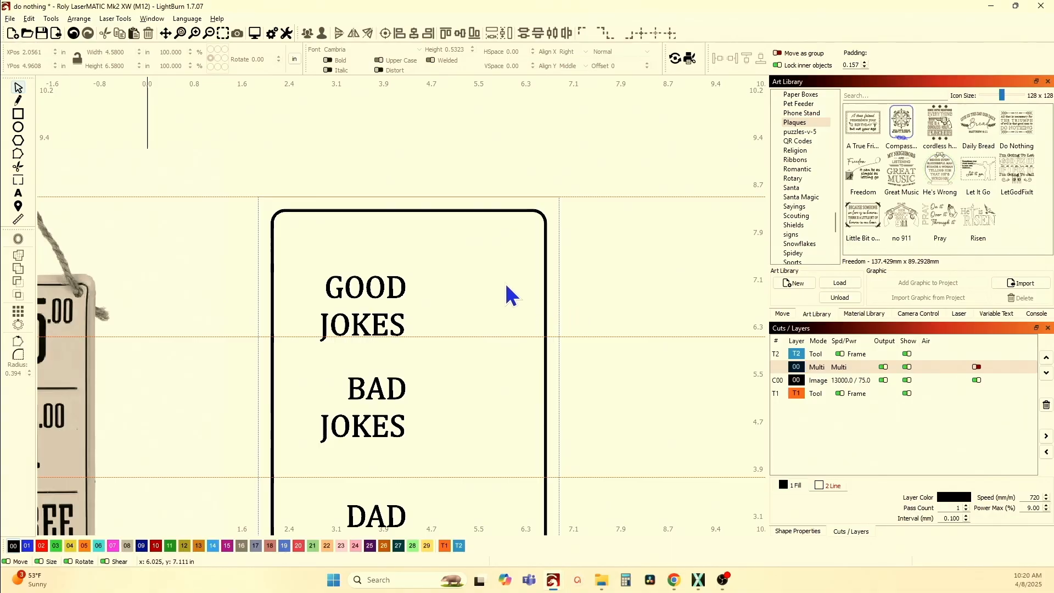
# - Resize the complete rounded border to 4.5 in wide by 6.5 in high
pyautogui.scroll(3, 546, 247)
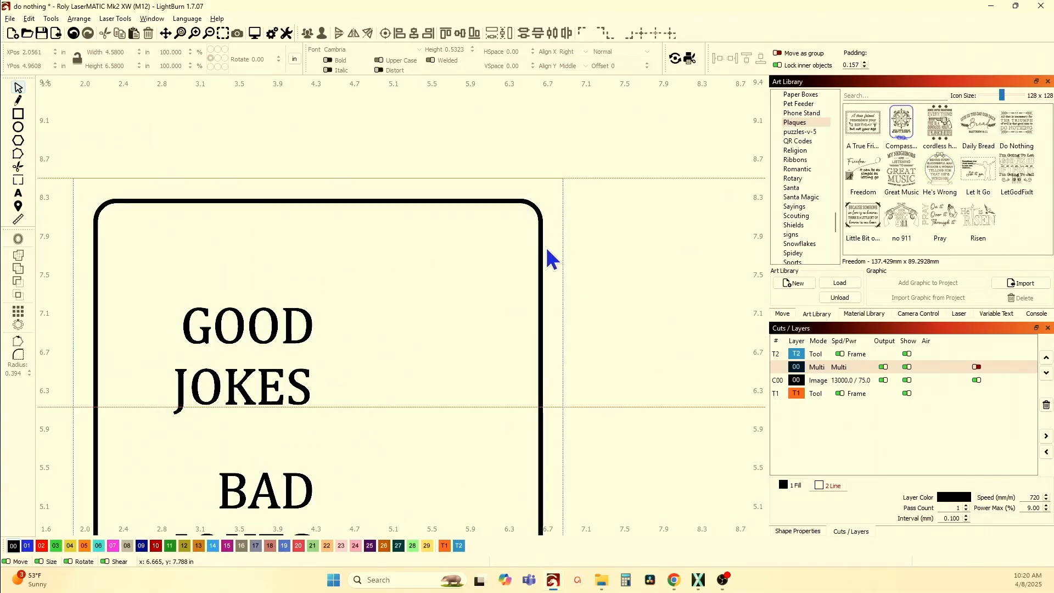
pyautogui.click(540, 266)
pyautogui.scroll(-3, 537, 265)
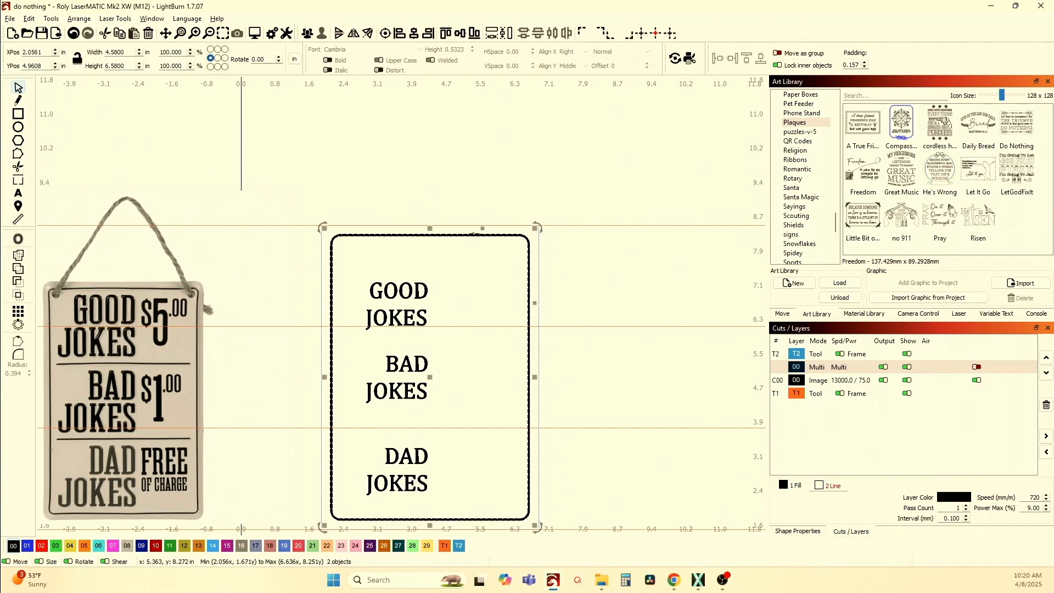
pyautogui.doubleClick(144, 52)
pyautogui.write('4.')
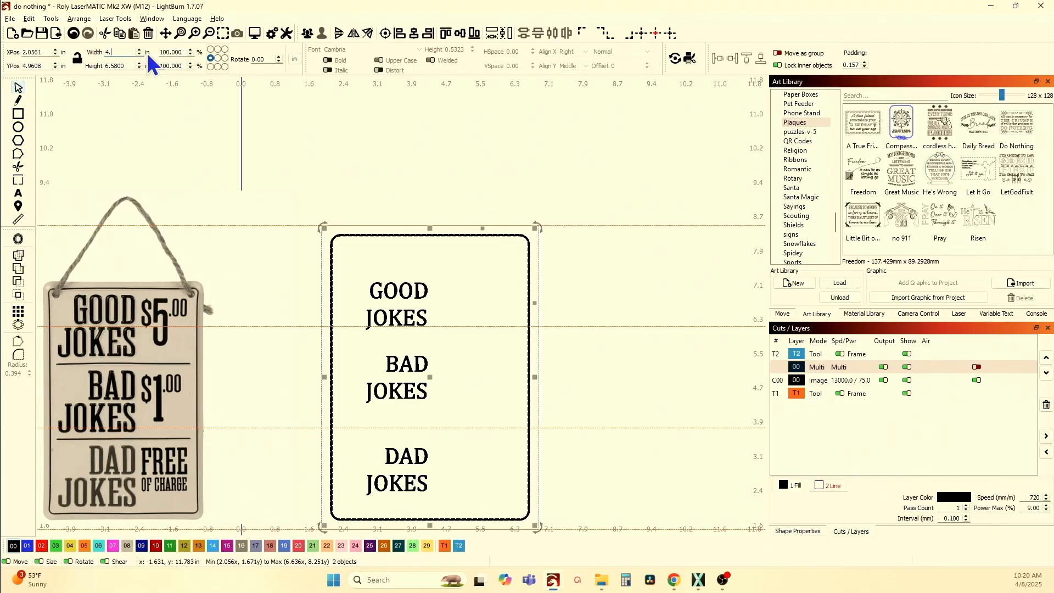
pyautogui.write('50')
pyautogui.press('Tab')
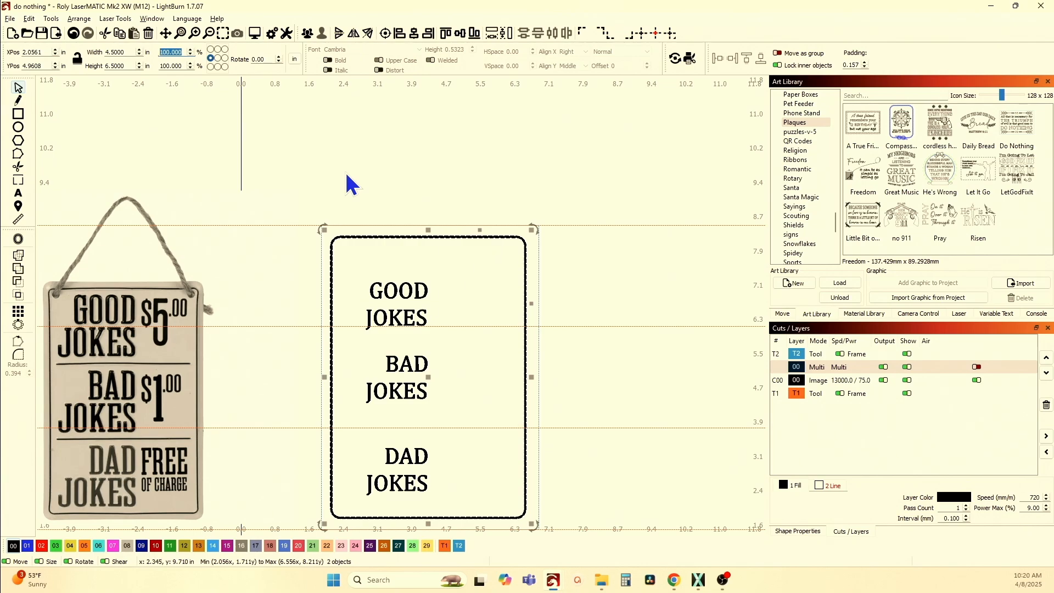
pyautogui.click(424, 182)
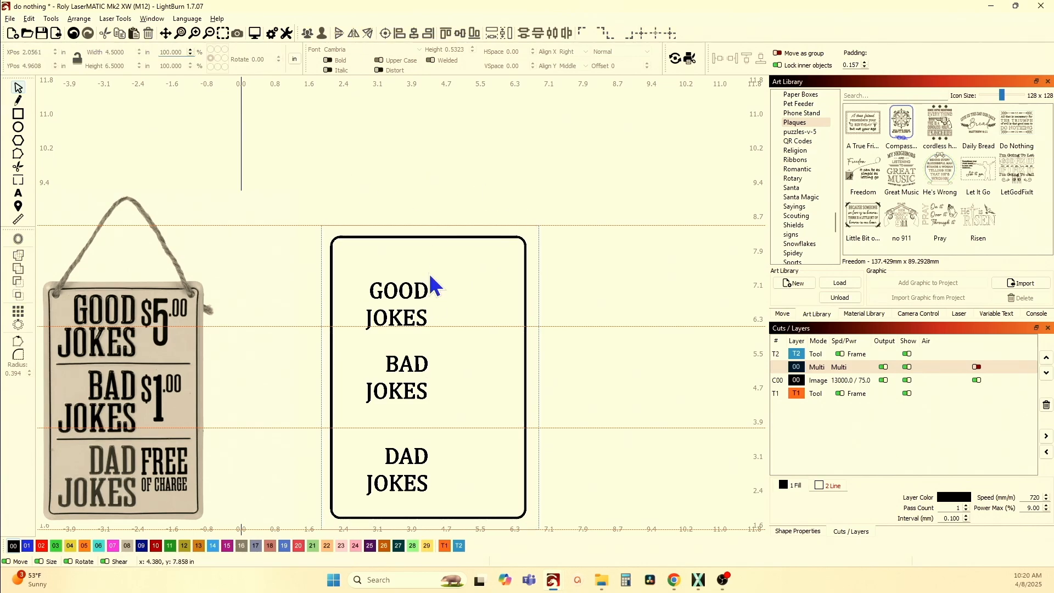
# - Move the outermost upper and lower horizontal guide lines onto the rounded border's top and bottom edges
pyautogui.scroll(-2, 432, 278)
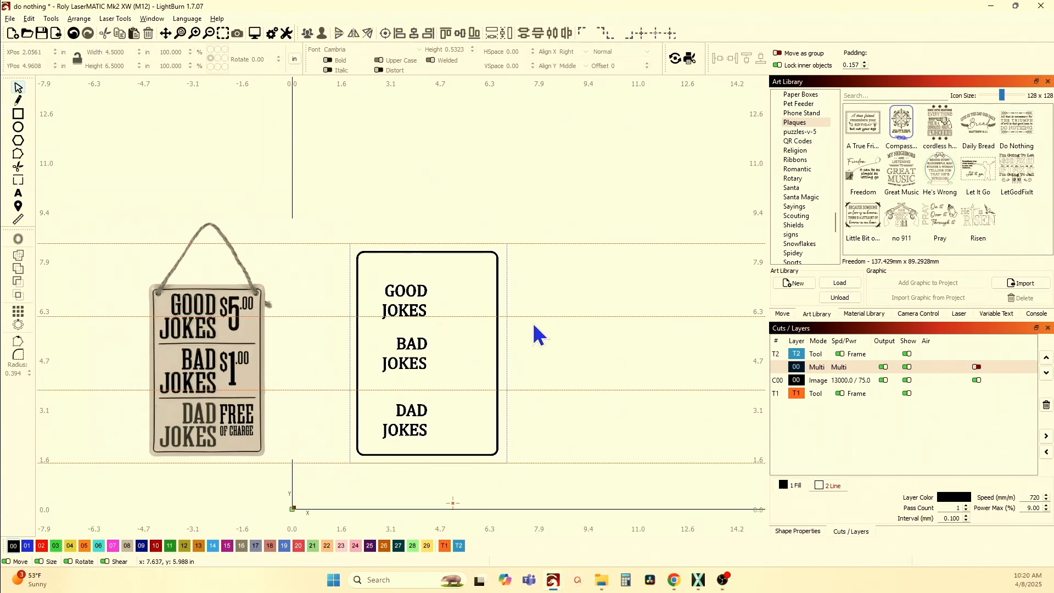
pyautogui.scroll(2, 536, 264)
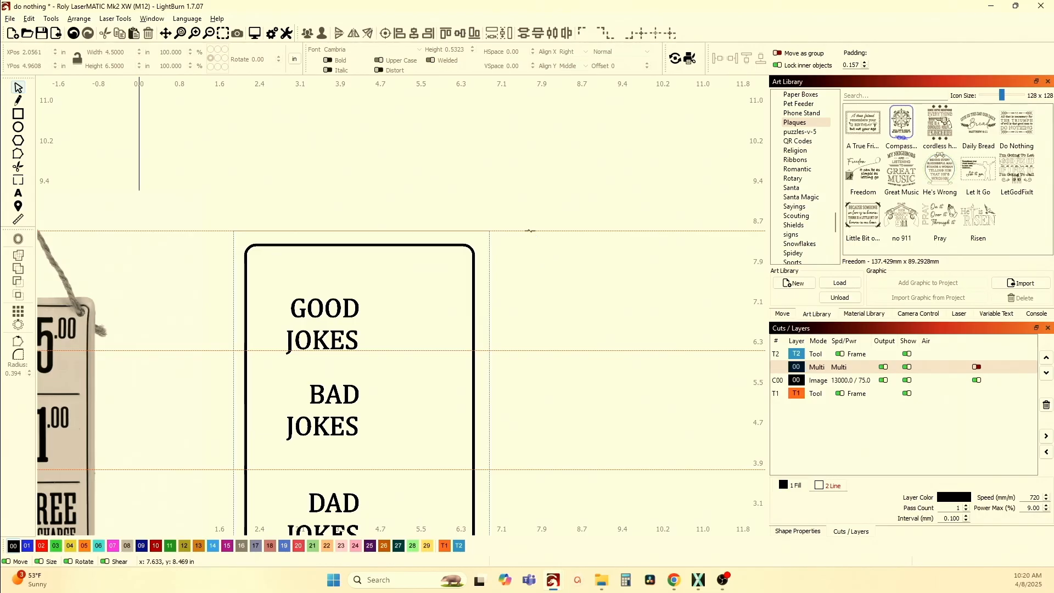
pyautogui.moveTo(530, 230); pyautogui.dragTo(409, 246)
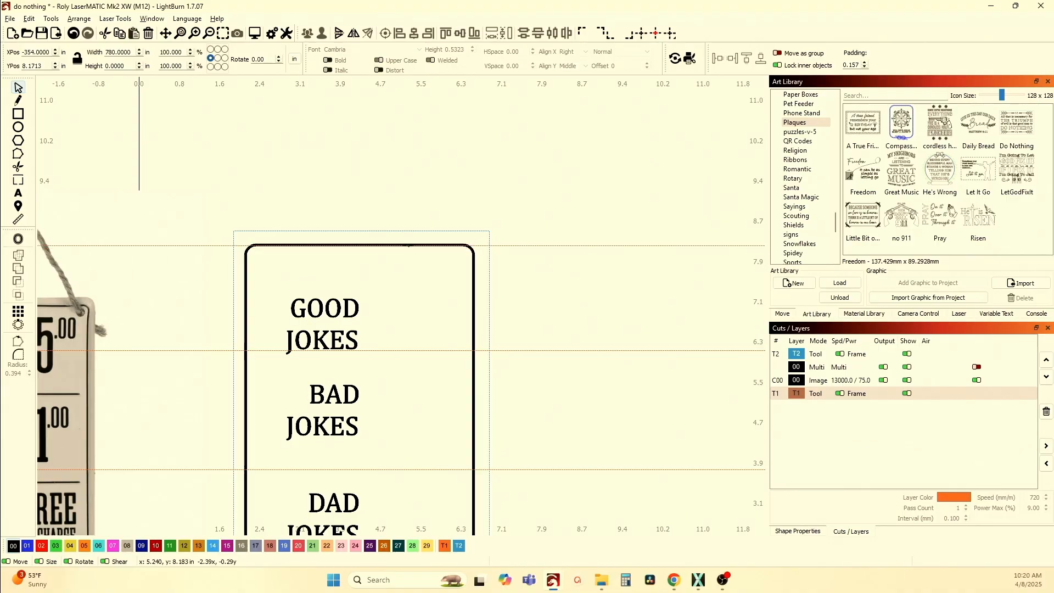
pyautogui.scroll(8, 552, 247)
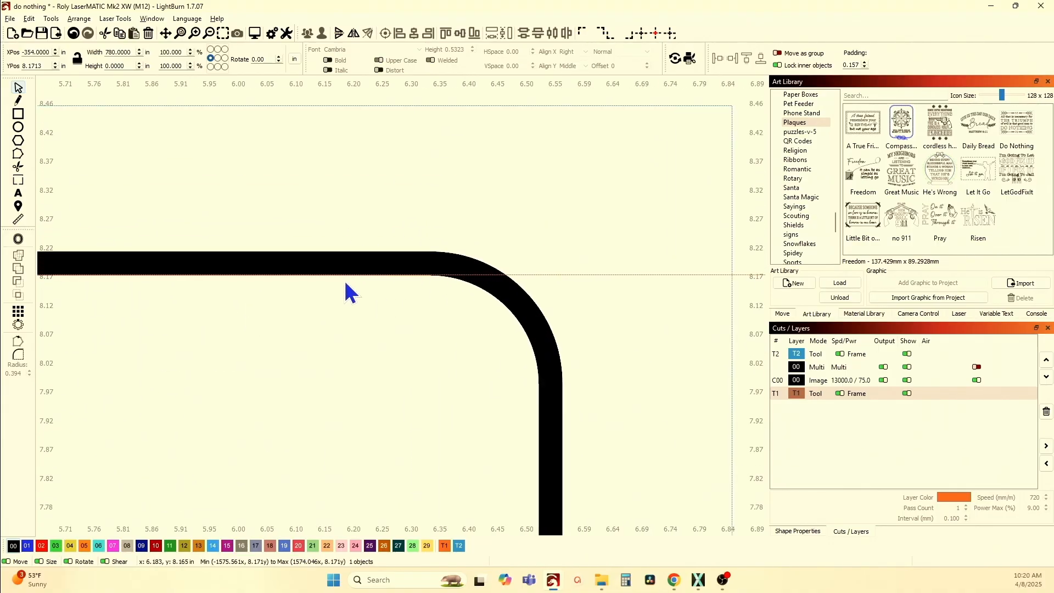
pyautogui.scroll(-8, 343, 278)
pyautogui.scroll(6, 318, 400)
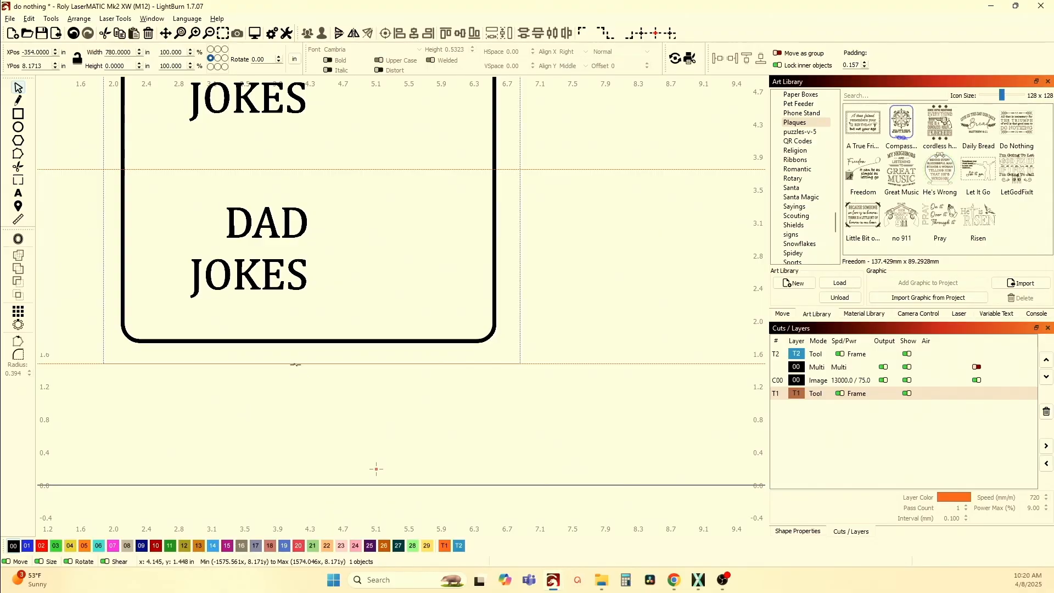
pyautogui.moveTo(295, 364); pyautogui.dragTo(360, 339)
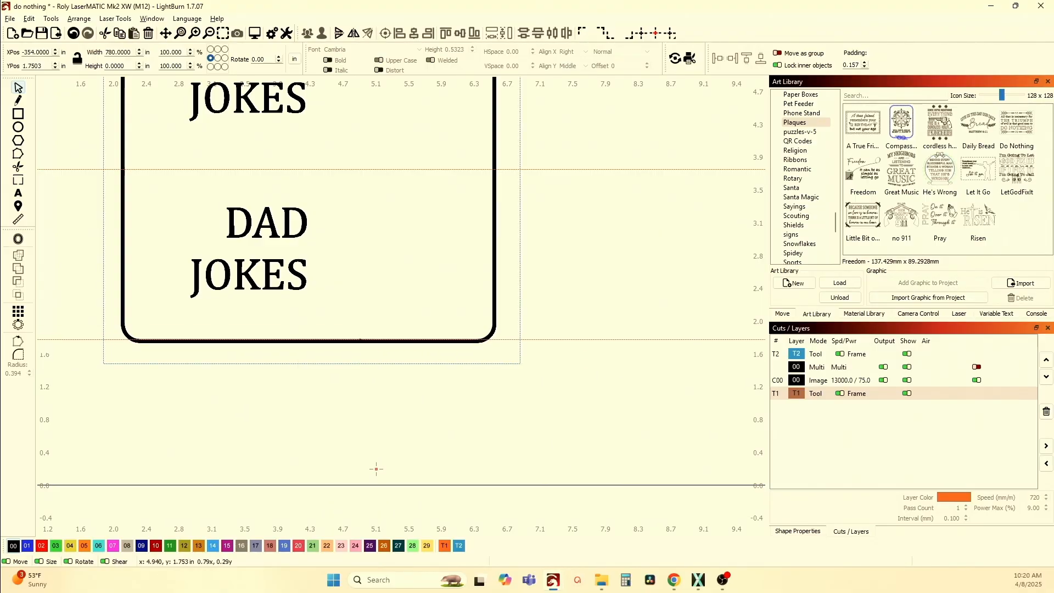
# - Distribute the four horizontal guide lines evenly in height to divide the border into three equal bands
pyautogui.scroll(-6, 360, 340)
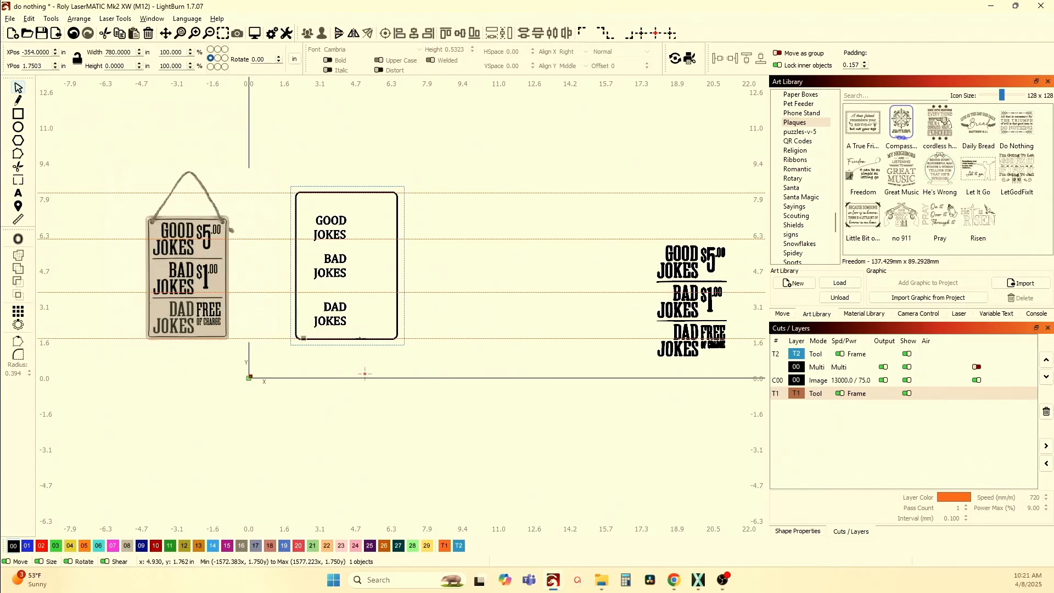
pyautogui.moveTo(482, 354); pyautogui.dragTo(445, 157)
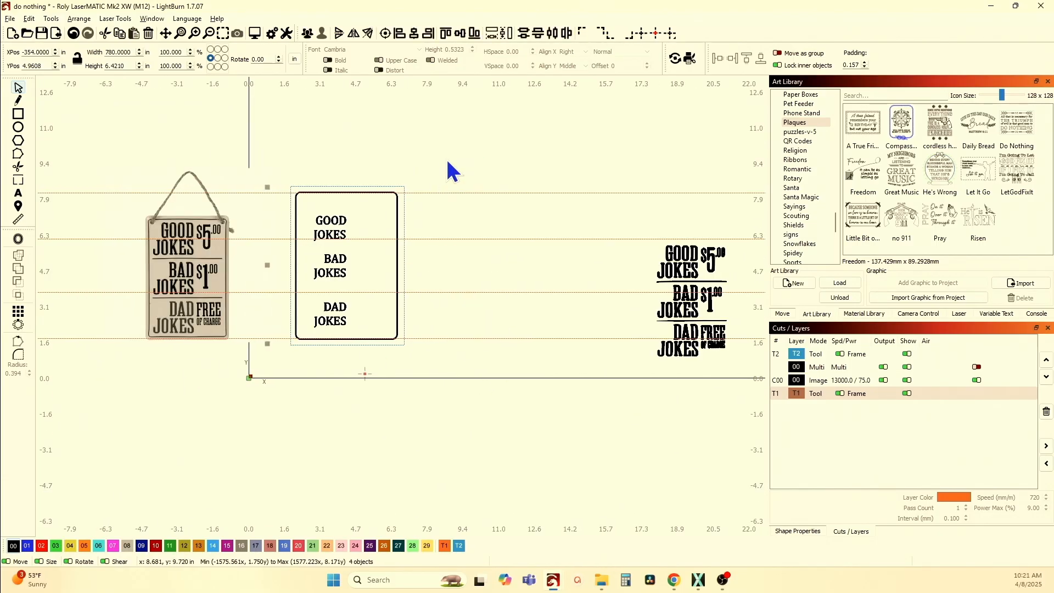
pyautogui.click(540, 35)
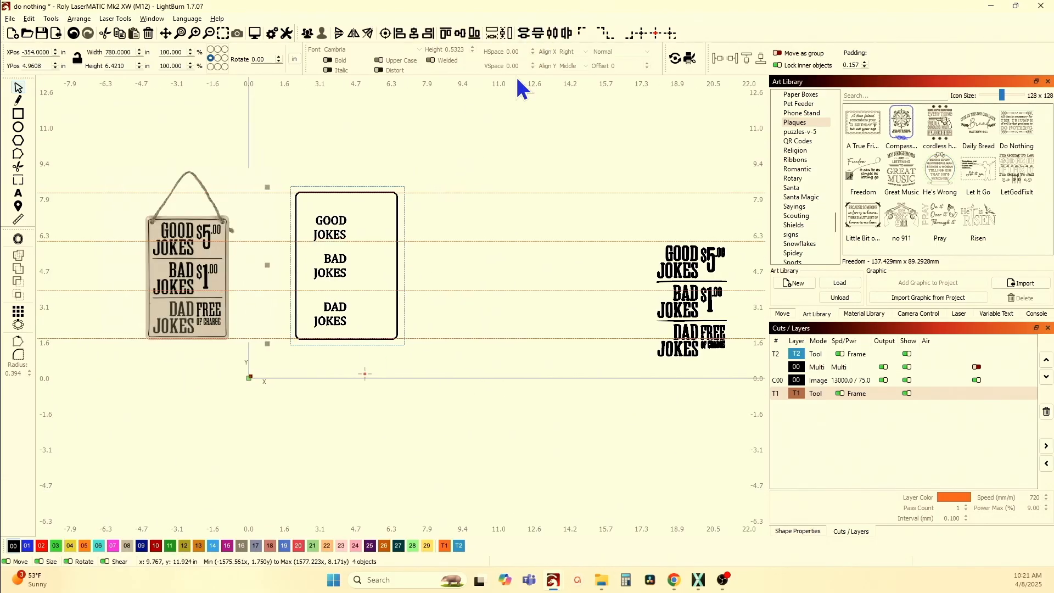
pyautogui.click(432, 130)
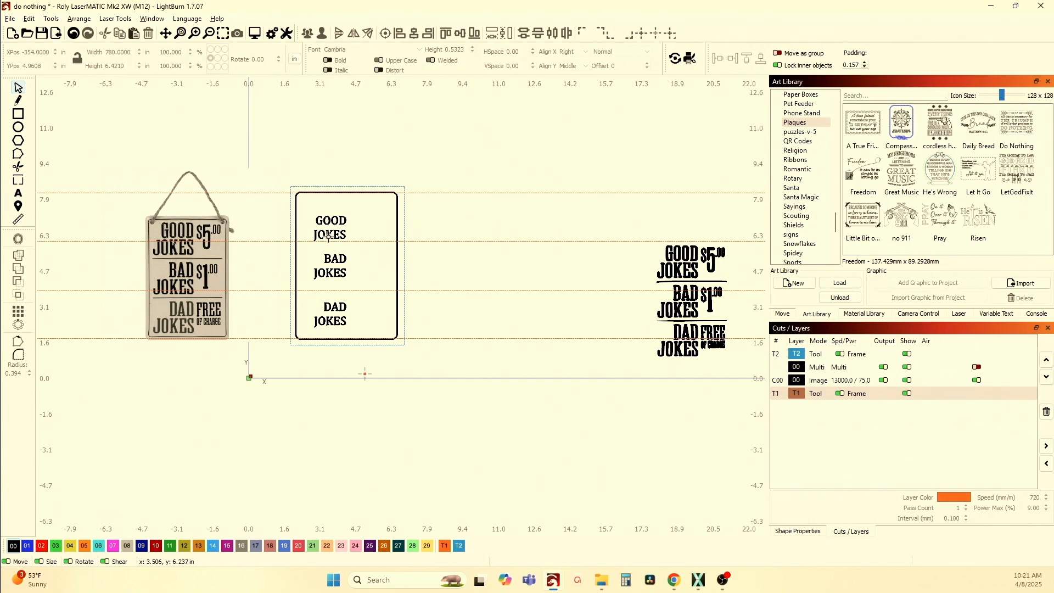
# - Centre the GOOD JOKES text vertically between the top two horizontal guide lines, grouping that guide pair only for the alignment
pyautogui.scroll(3, 329, 229)
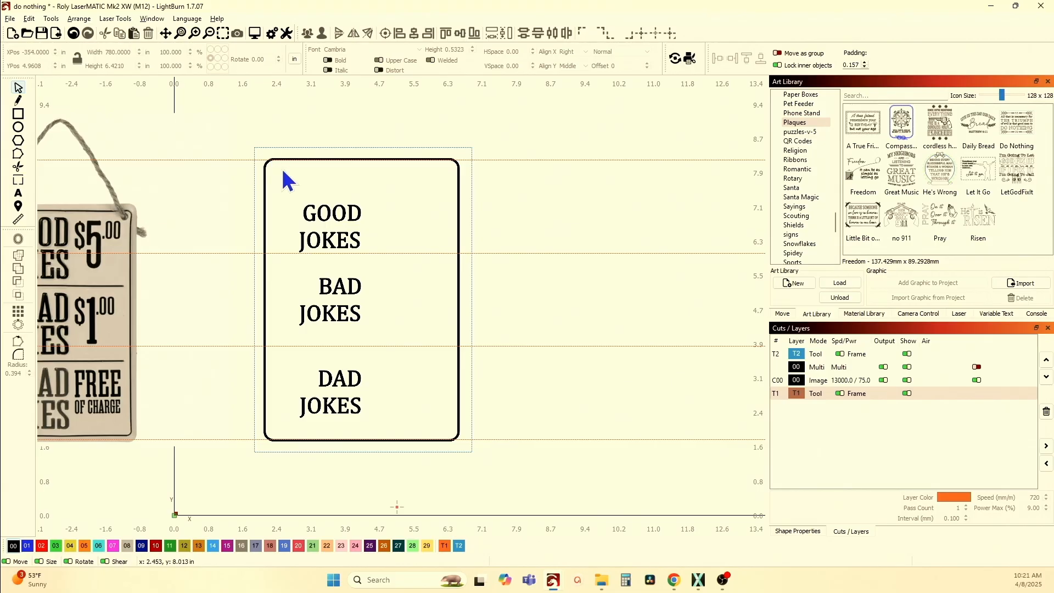
pyautogui.click(328, 242)
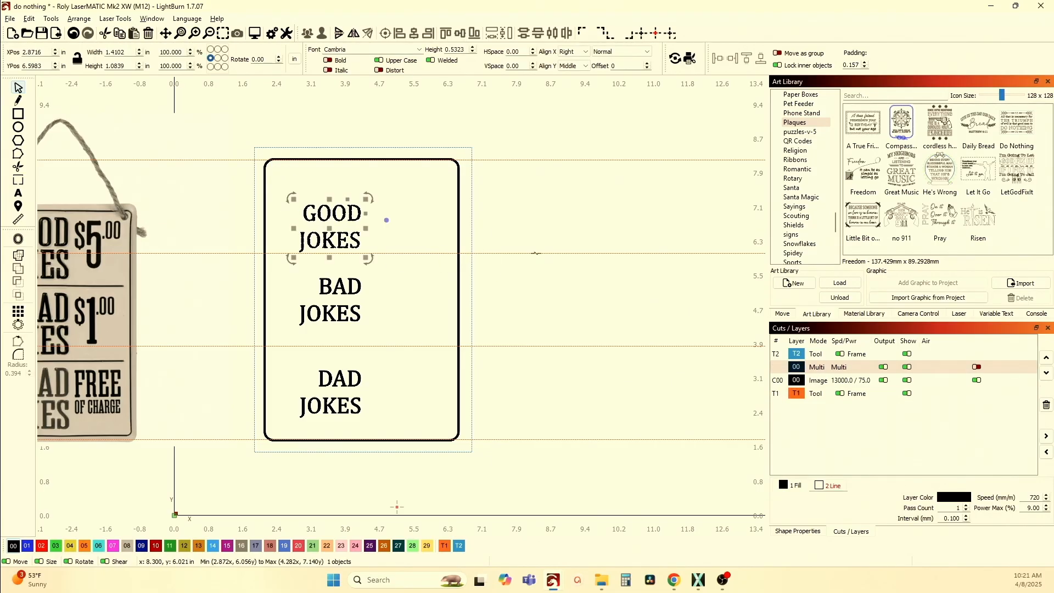
pyautogui.click(553, 279)
pyautogui.moveTo(558, 272); pyautogui.dragTo(496, 145)
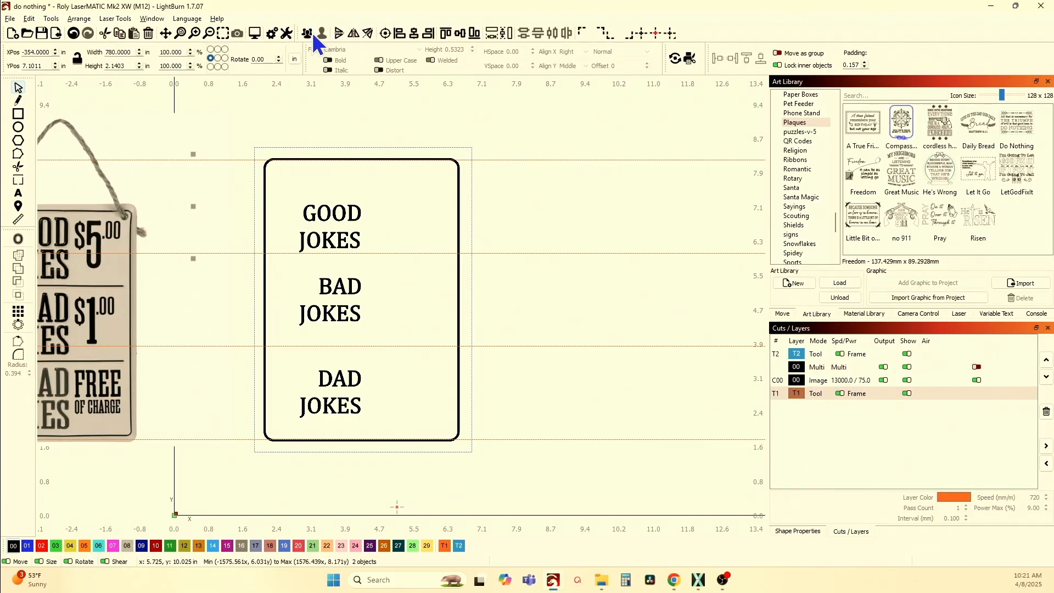
pyautogui.click(466, 100)
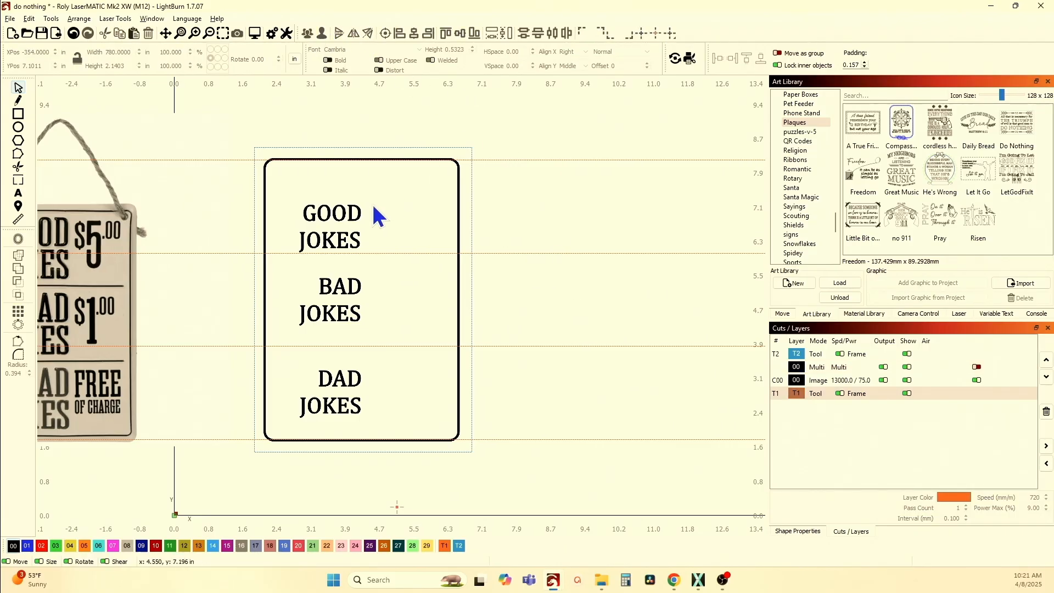
pyautogui.click(322, 217)
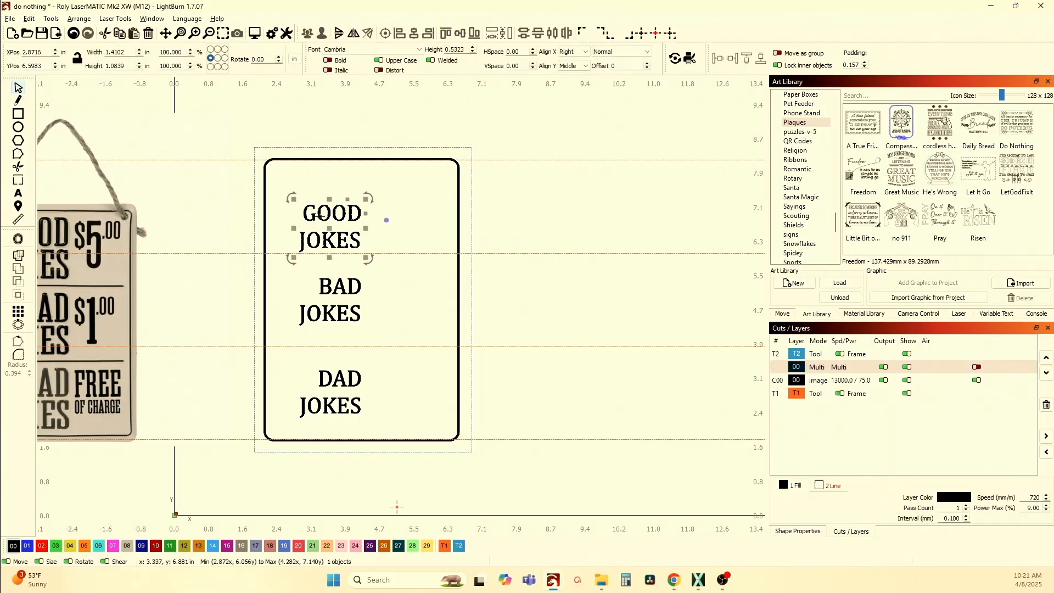
pyautogui.keyDown('shift'); pyautogui.click(529, 253); pyautogui.keyUp('shift')
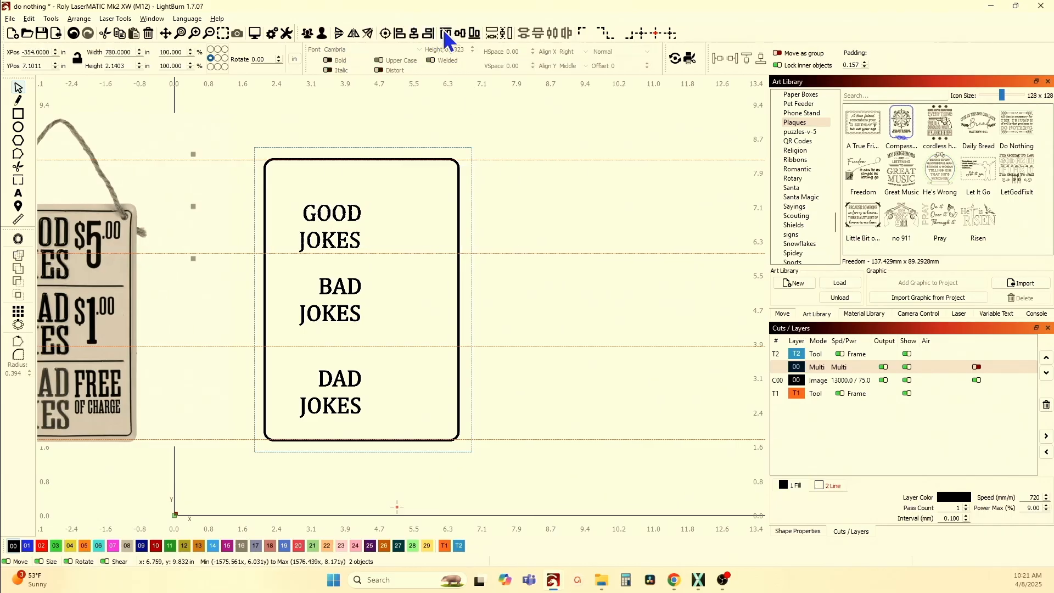
pyautogui.click(467, 39)
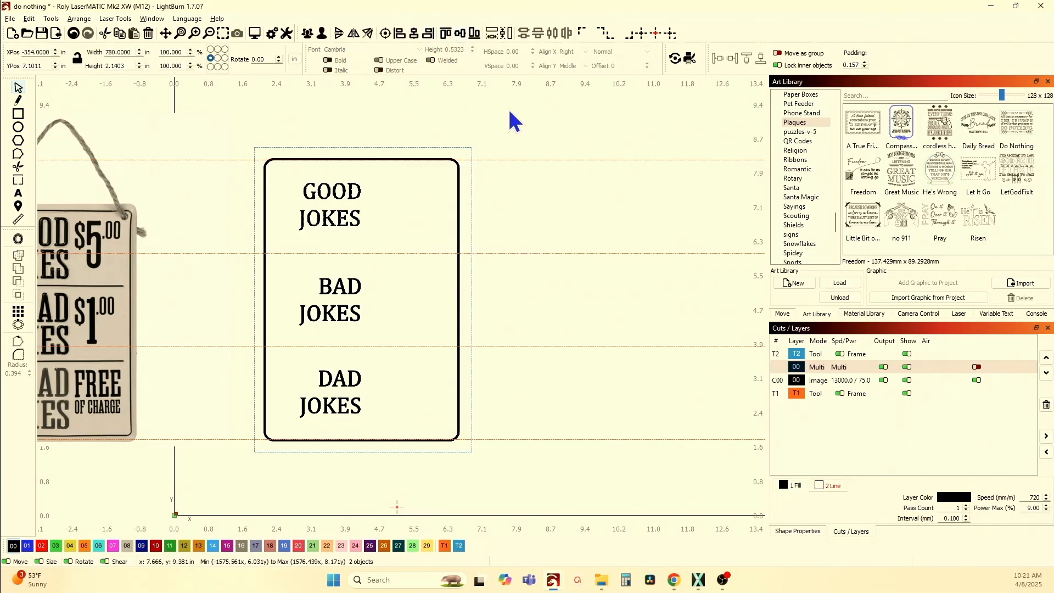
pyautogui.click(524, 131)
pyautogui.moveTo(568, 250); pyautogui.dragTo(517, 154)
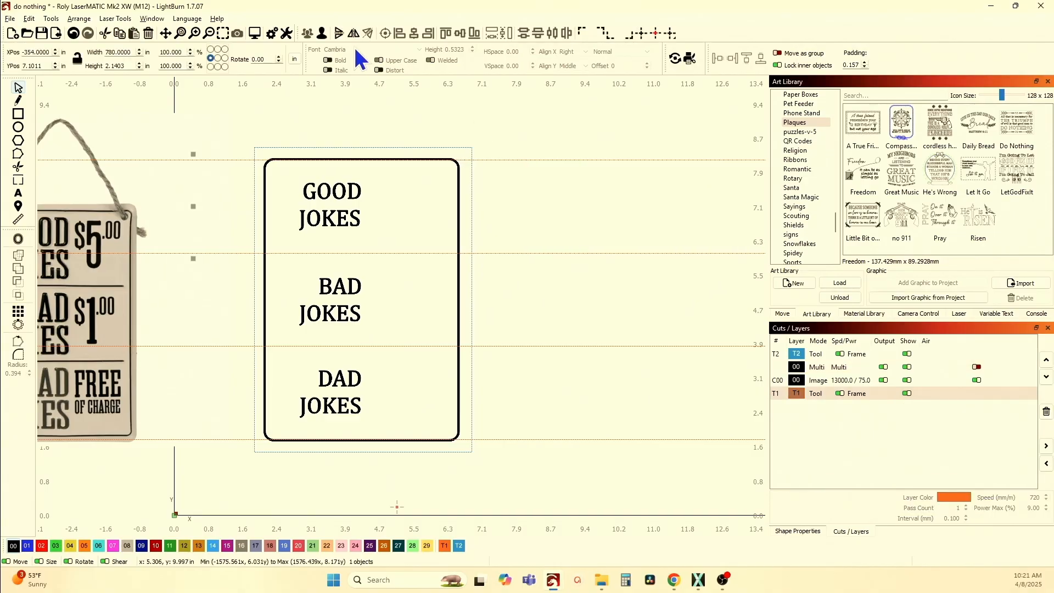
# - Centre the BAD JOKES text vertically between the two middle guide lines, grouping that guide pair only for the alignment
pyautogui.click(591, 349)
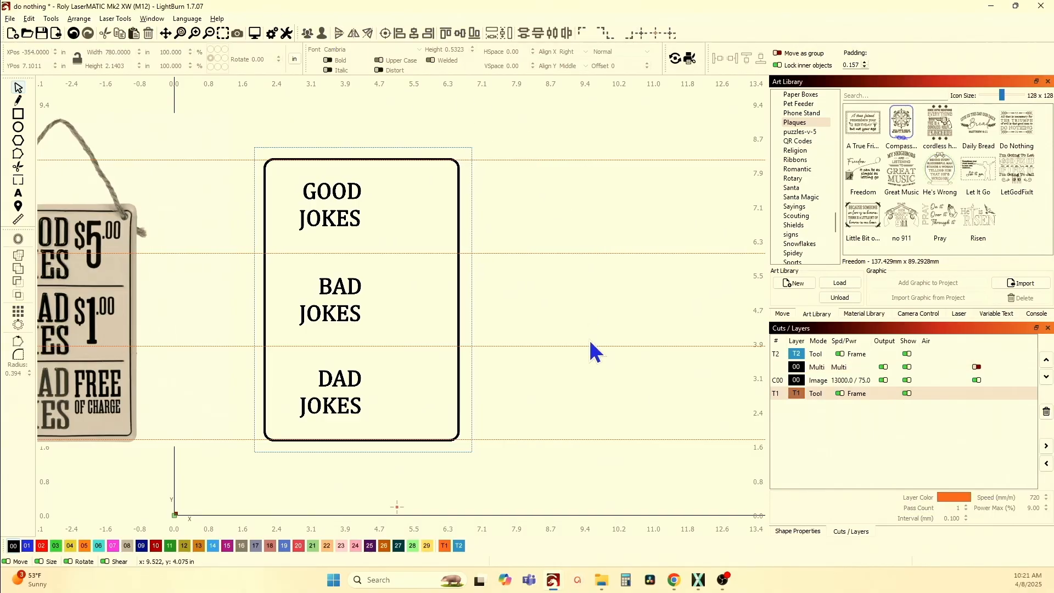
pyautogui.moveTo(575, 365); pyautogui.dragTo(516, 238)
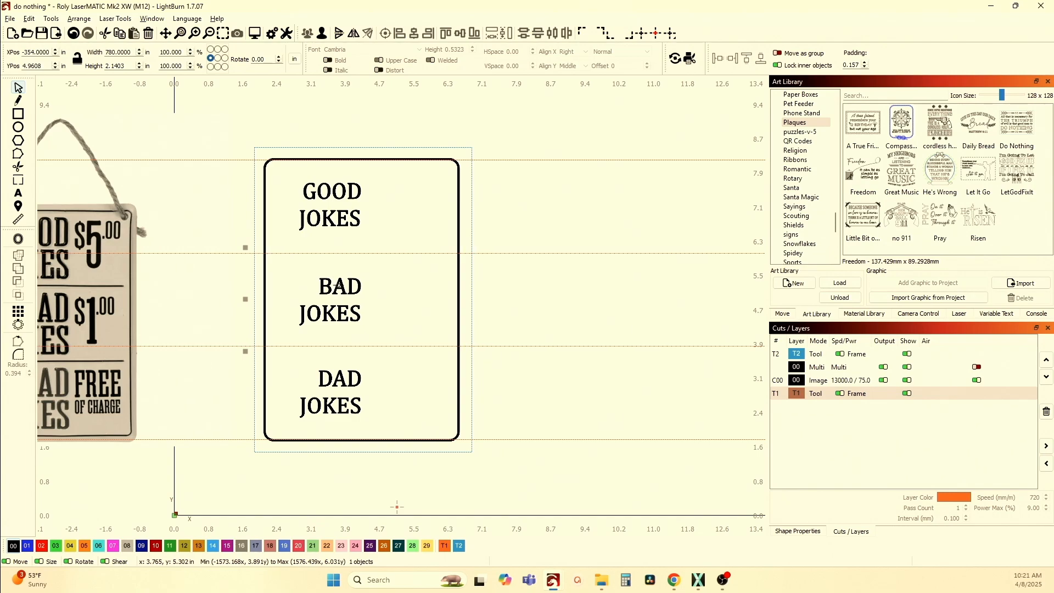
pyautogui.keyDown('shift'); pyautogui.click(339, 286); pyautogui.keyUp('shift')
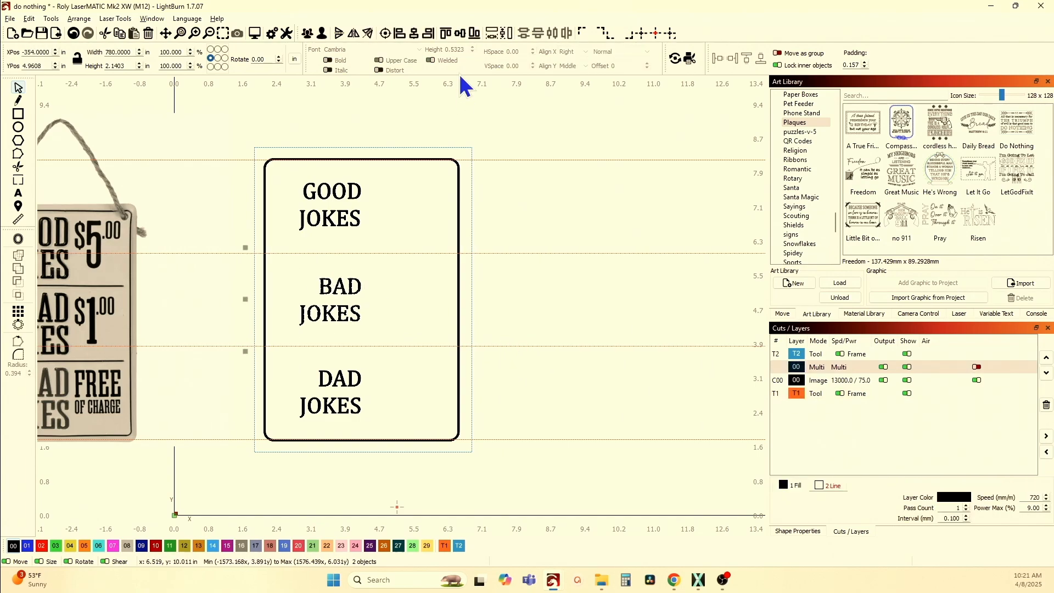
pyautogui.click(460, 33)
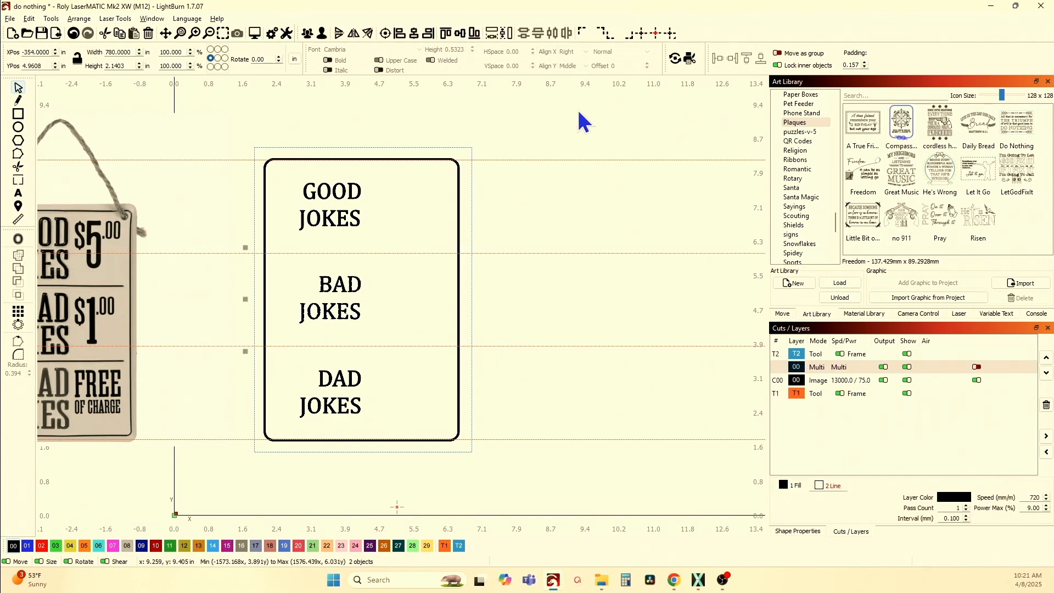
pyautogui.rightClick(497, 277)
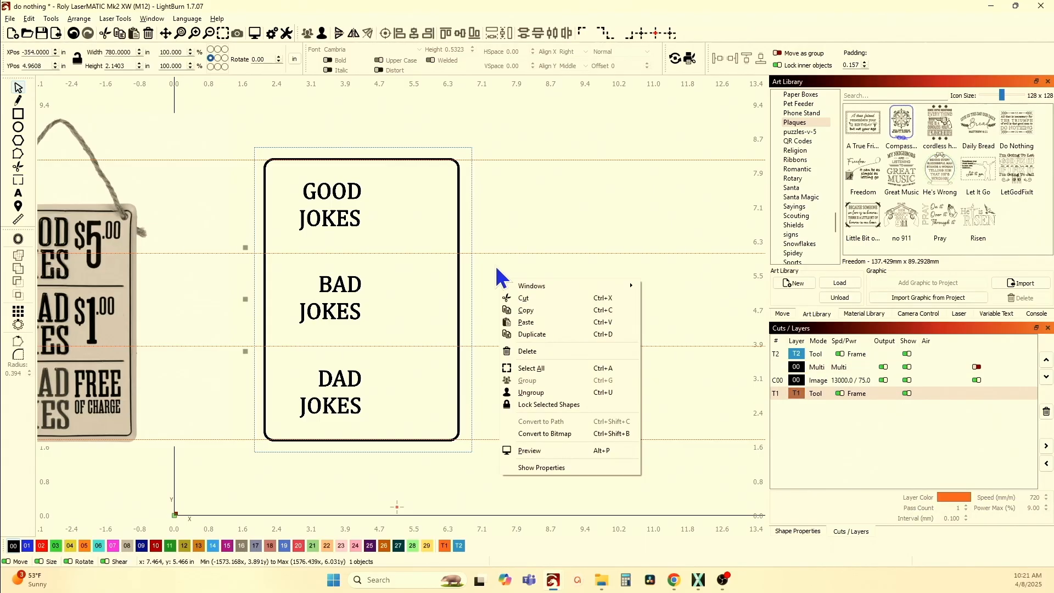
pyautogui.click(512, 199)
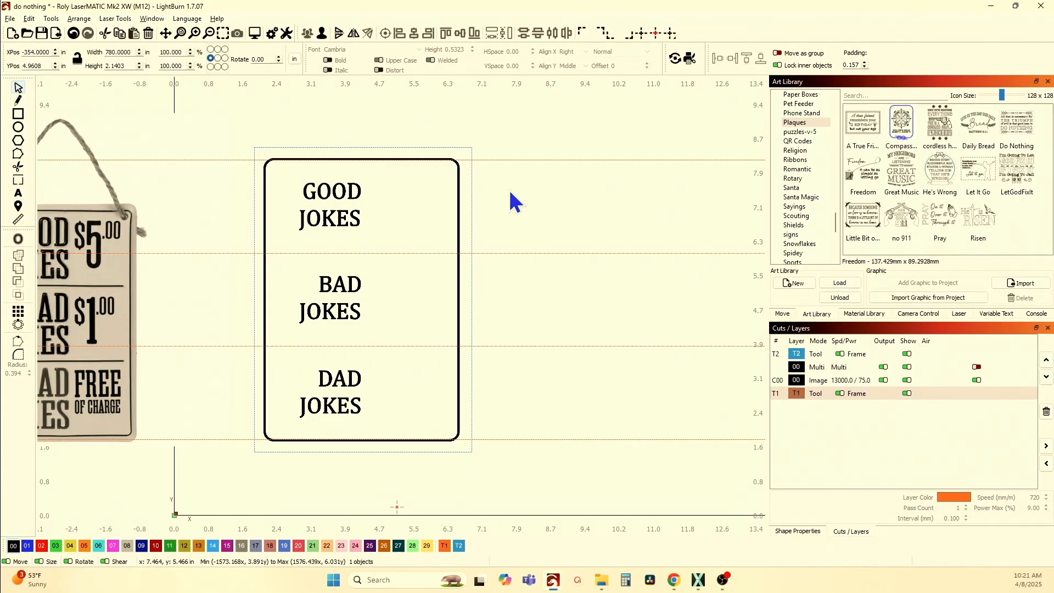
pyautogui.rightClick(515, 347)
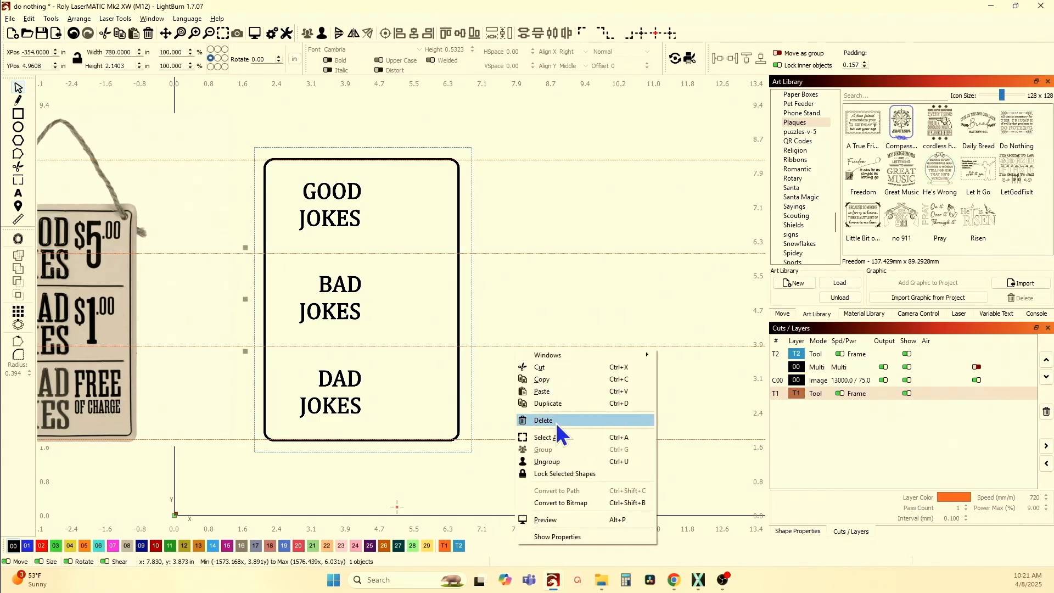
pyautogui.click(561, 463)
# - Centre the DAD JOKES text vertically between the bottom two guide lines, grouping that guide pair only for the alignment
pyautogui.moveTo(552, 465); pyautogui.dragTo(501, 341)
pyautogui.rightClick(517, 439)
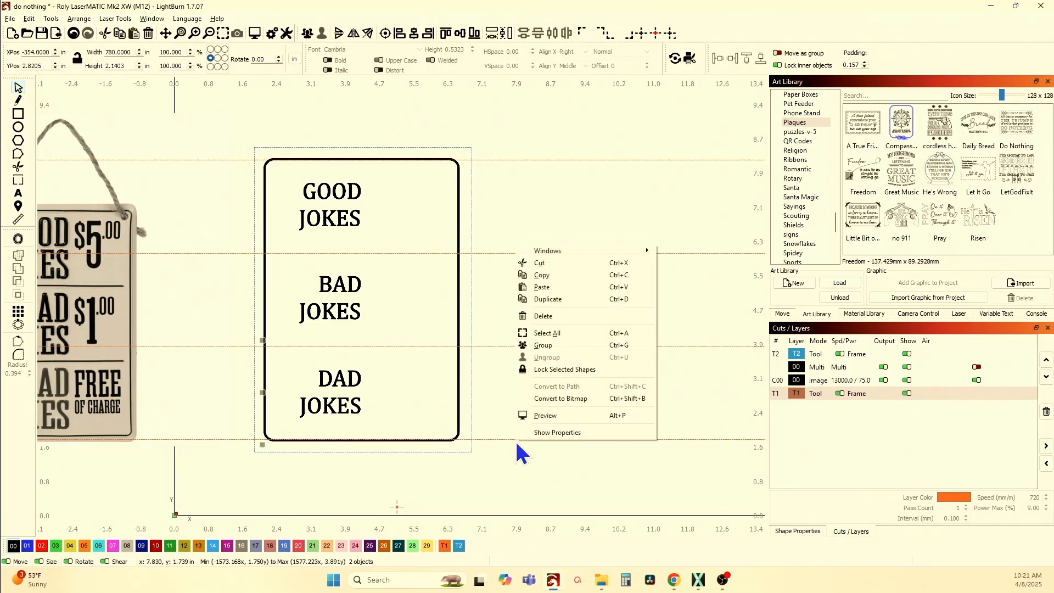
pyautogui.click(557, 346)
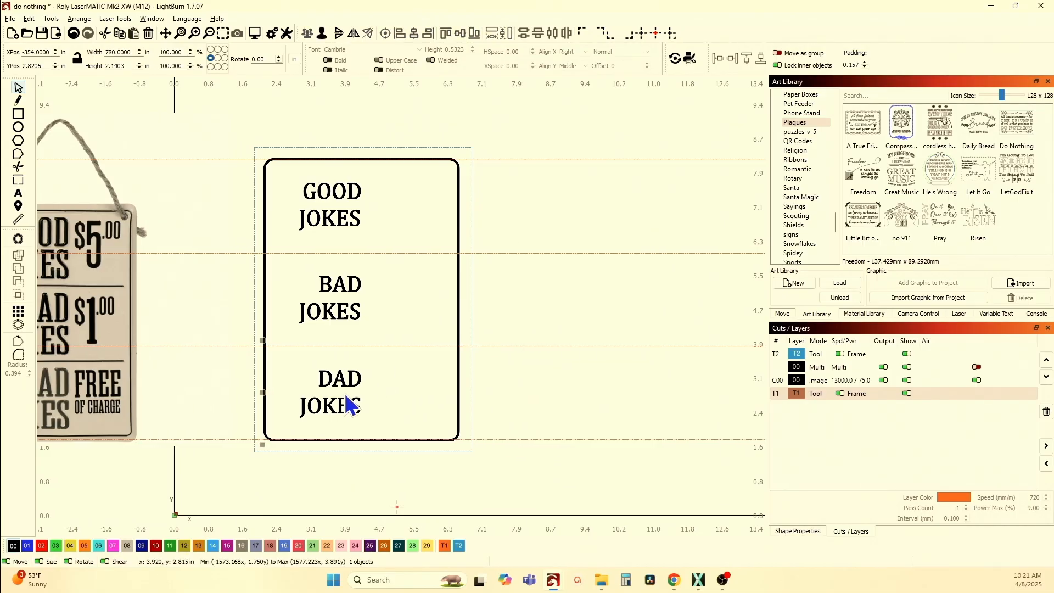
pyautogui.click(340, 374)
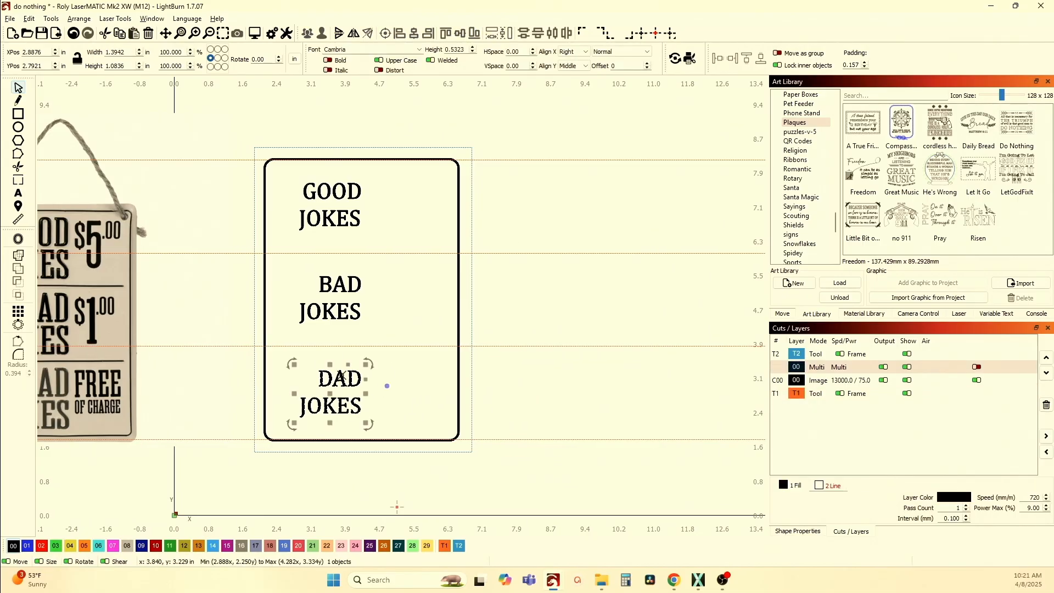
pyautogui.click(529, 345)
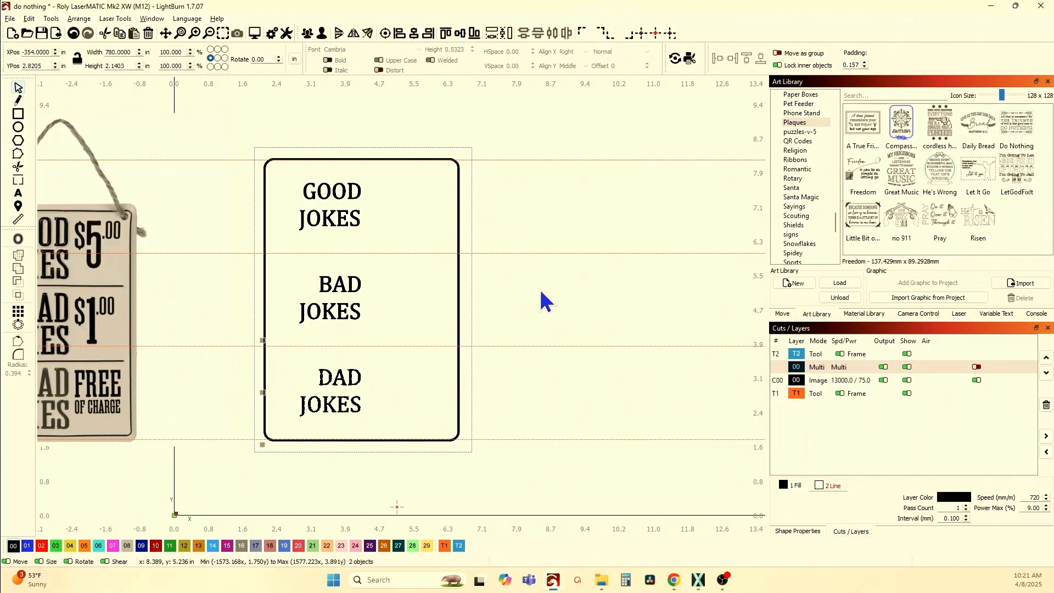
pyautogui.click(544, 346)
pyautogui.rightClick(543, 346)
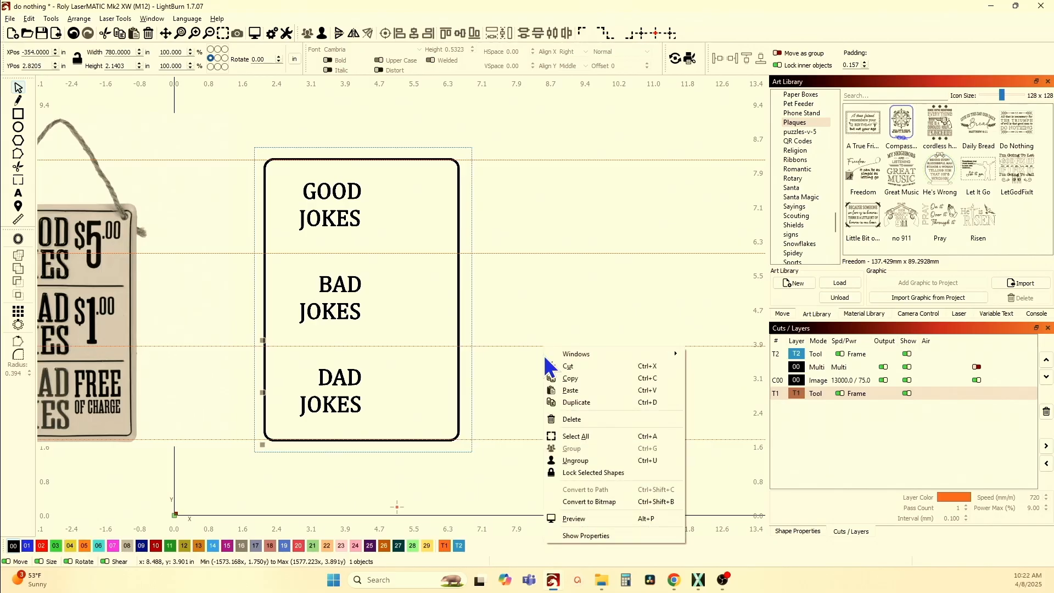
pyautogui.click(578, 459)
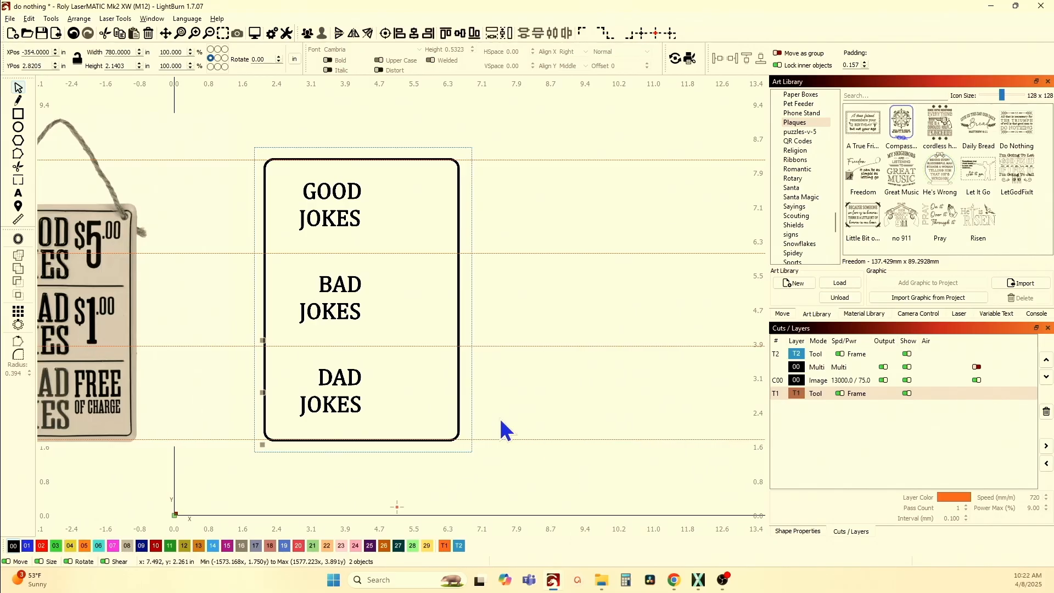
# - Draw a horizontal divider line about 3.97 in long inside the border, along the guide between GOOD JOKES and BAD JOKES
pyautogui.scroll(-2, 346, 365)
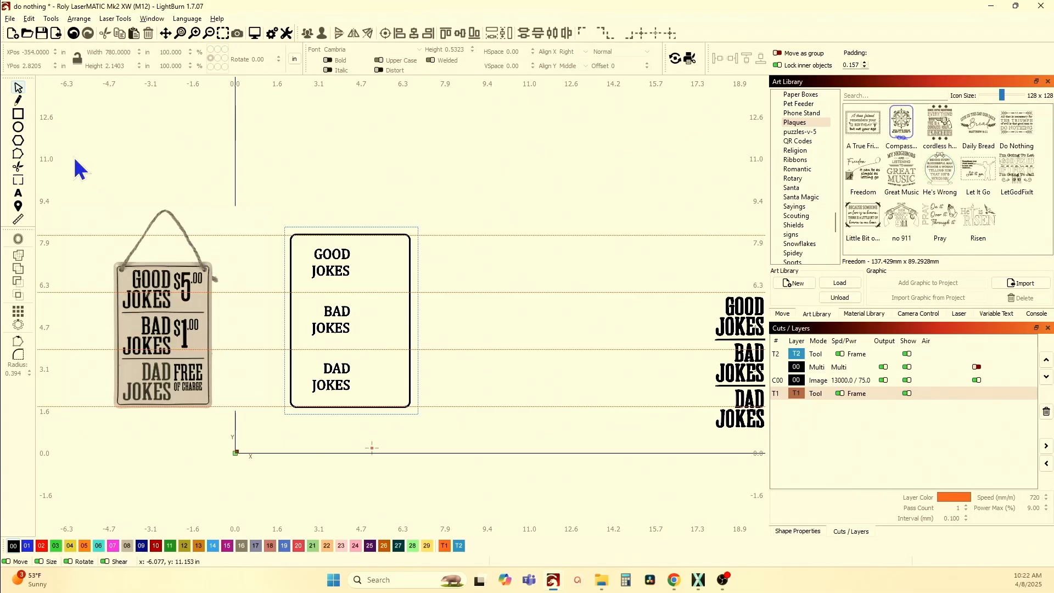
pyautogui.click(18, 100)
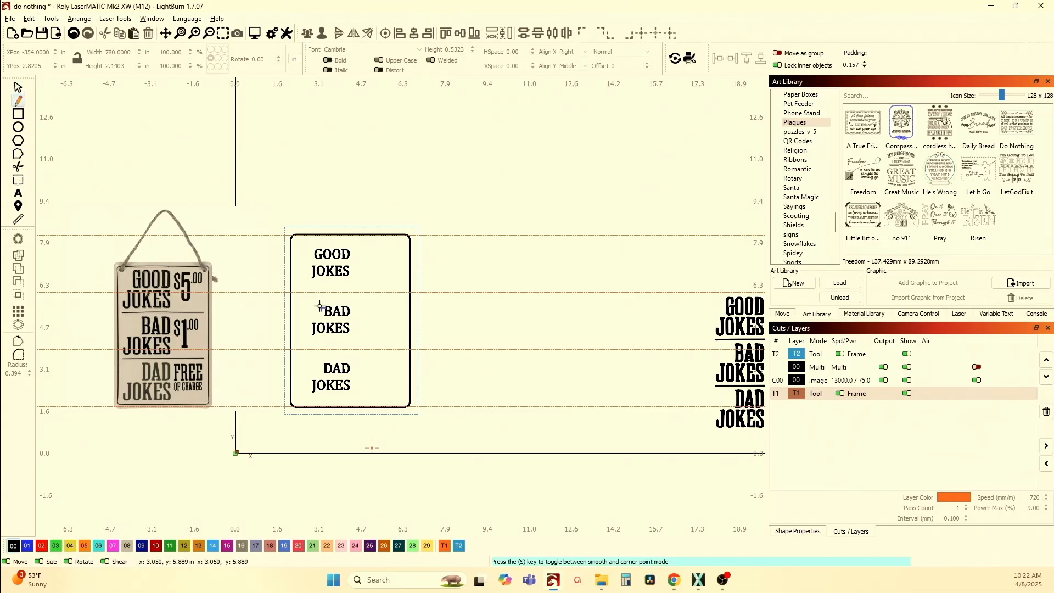
pyautogui.scroll(3, 294, 303)
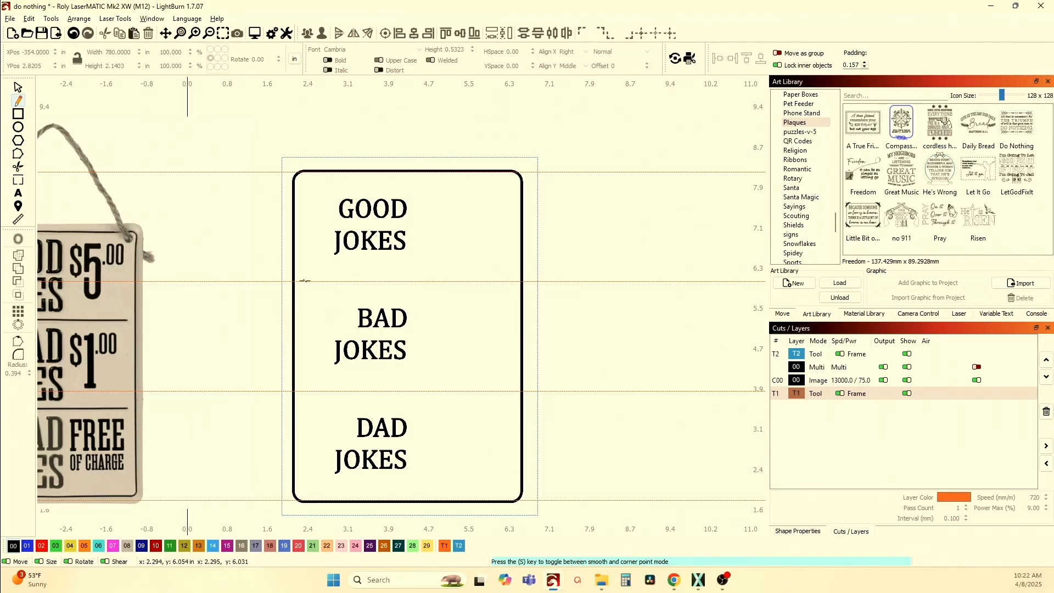
pyautogui.click(304, 281)
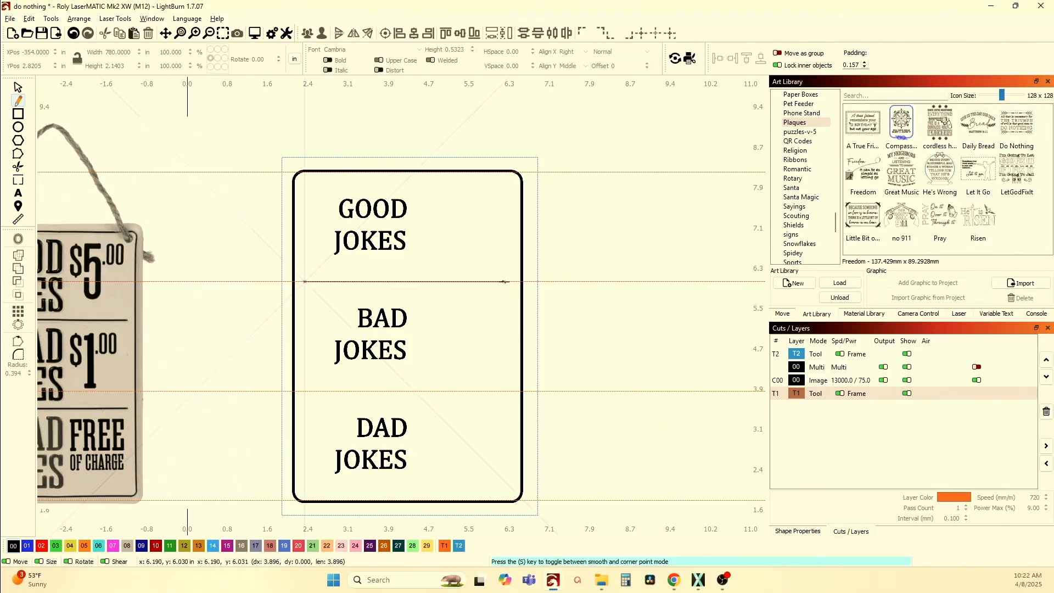
pyautogui.click(508, 281)
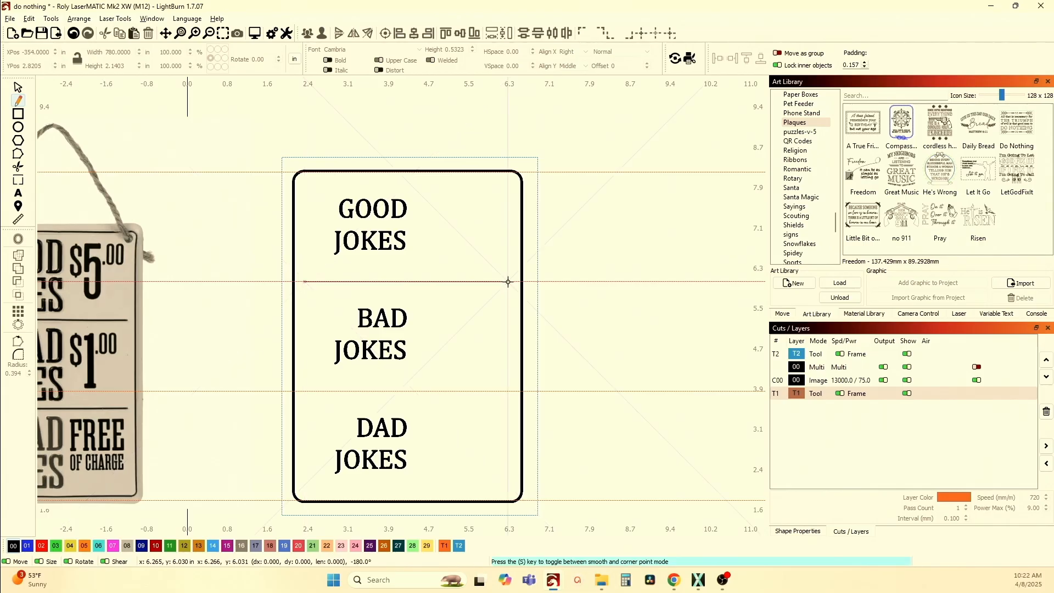
pyautogui.click(18, 87)
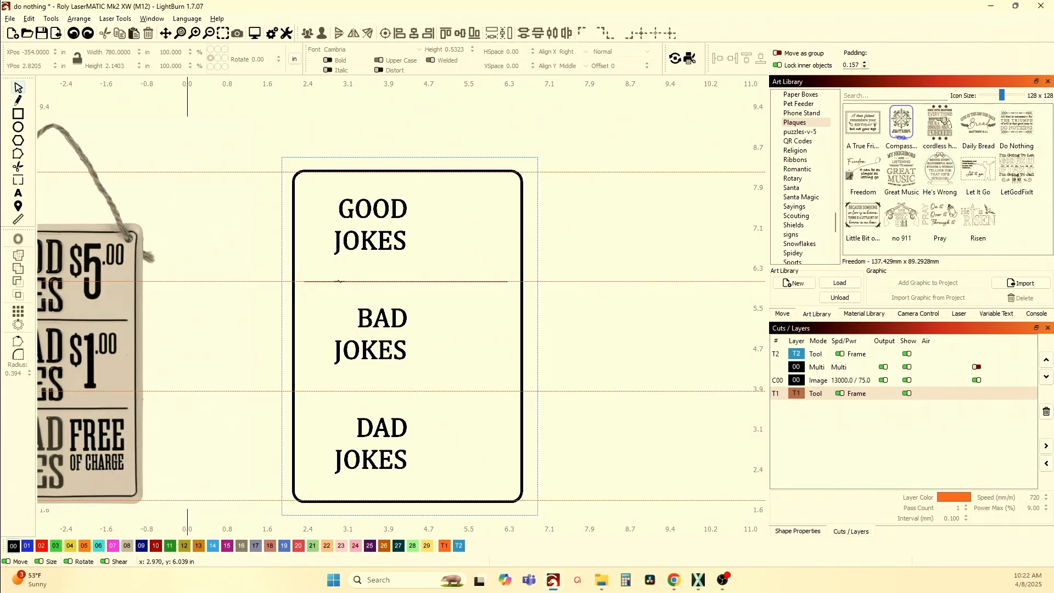
# - Duplicate the divider line and align the copy vertically to the guide between BAD JOKES and DAD JOKES
pyautogui.click(339, 281)
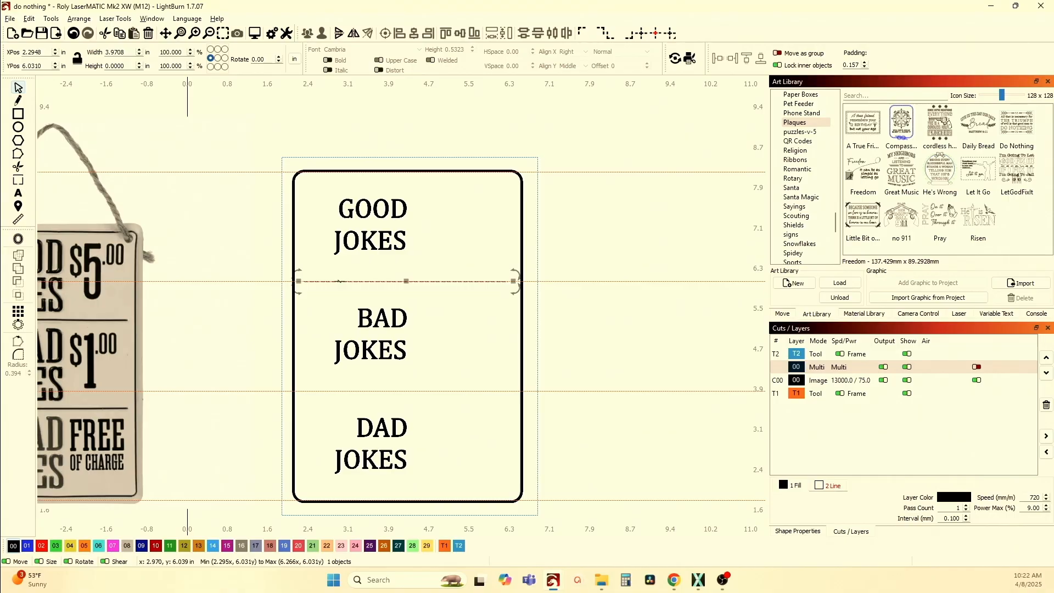
pyautogui.moveTo(631, 433); pyautogui.dragTo(597, 384)
pyautogui.click(463, 35)
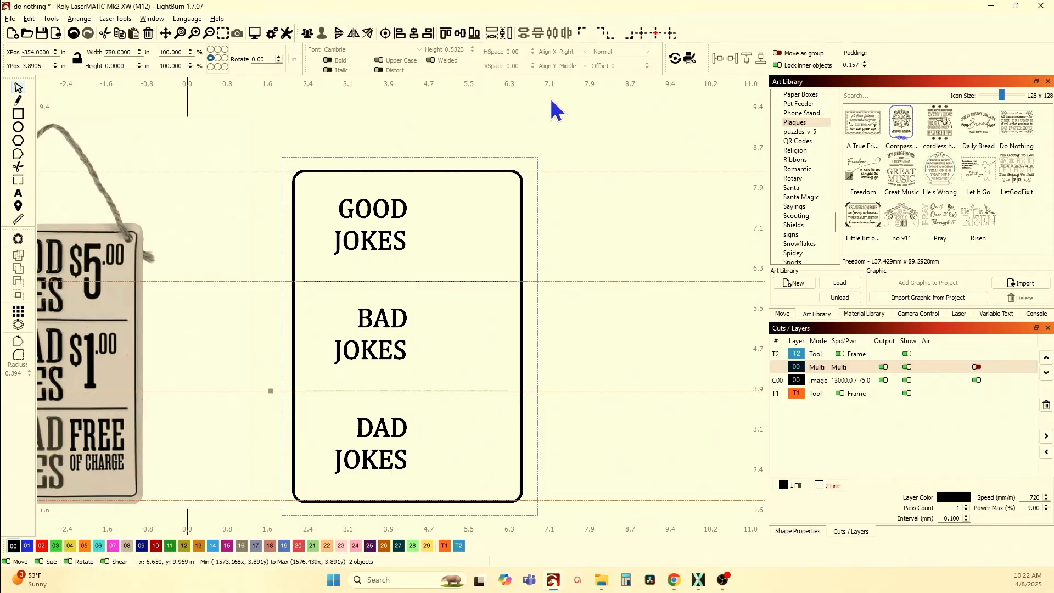
pyautogui.click(621, 162)
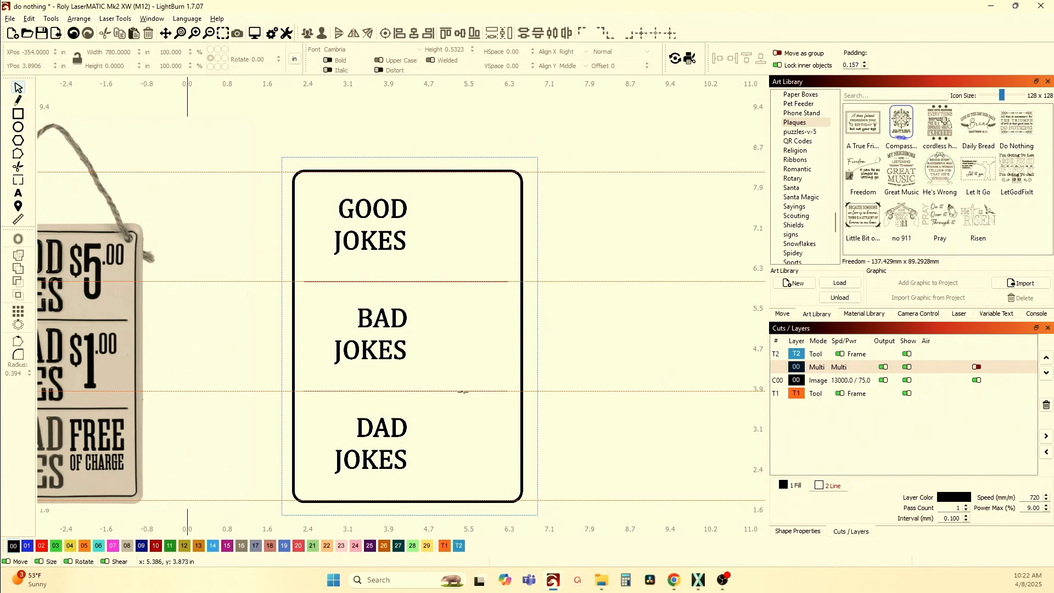
# - Offset both divider lines outward by 0.02 in with round corners, deleting the original lines
pyautogui.click(462, 392)
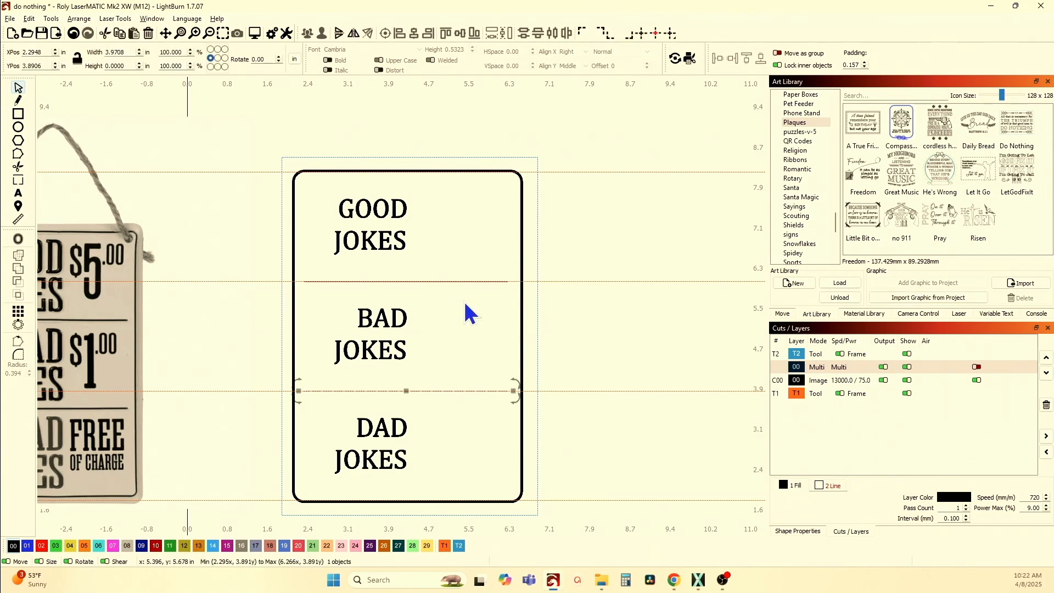
pyautogui.keyDown('shift'); pyautogui.click(462, 281); pyautogui.keyUp('shift')
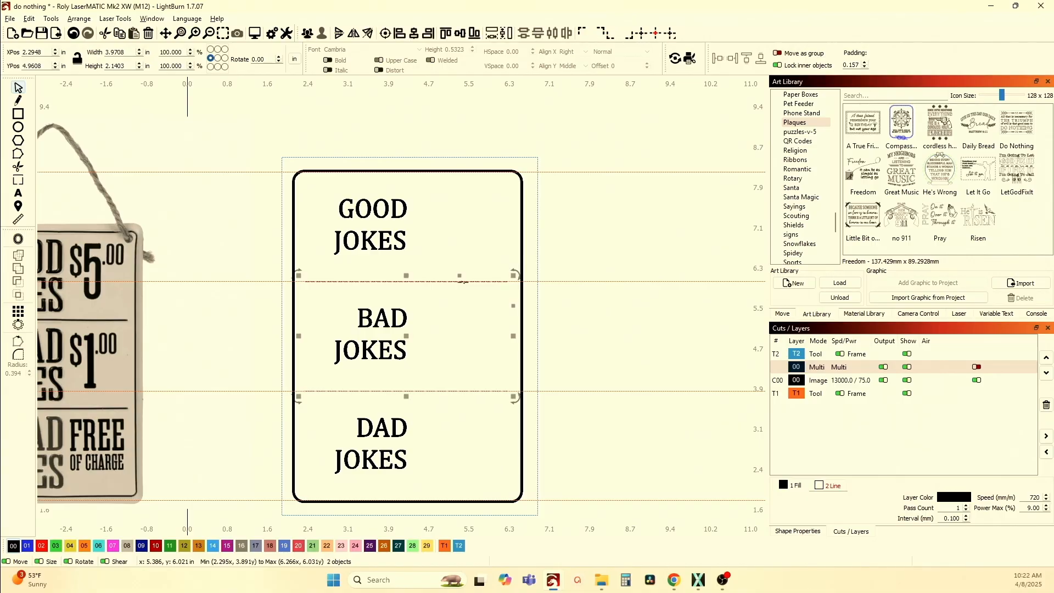
pyautogui.click(18, 239)
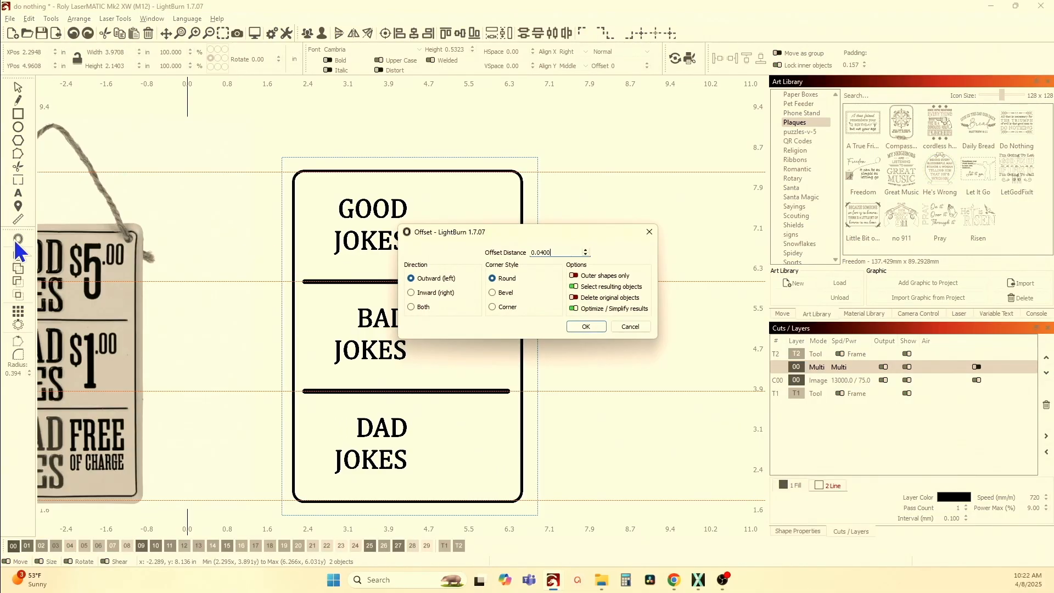
pyautogui.doubleClick(548, 252)
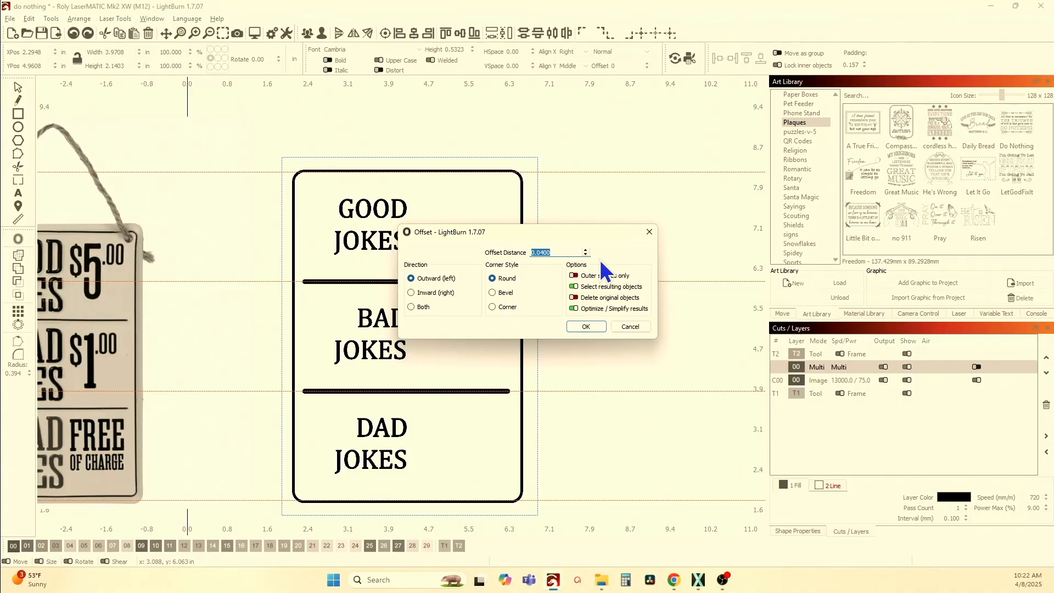
pyautogui.write('.02')
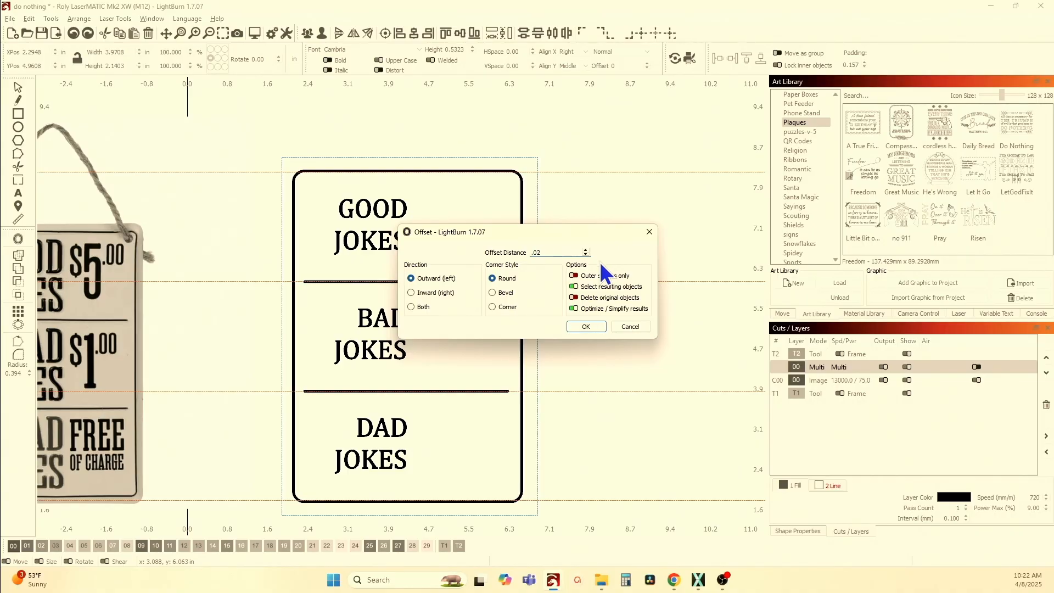
pyautogui.click(573, 298)
pyautogui.click(585, 327)
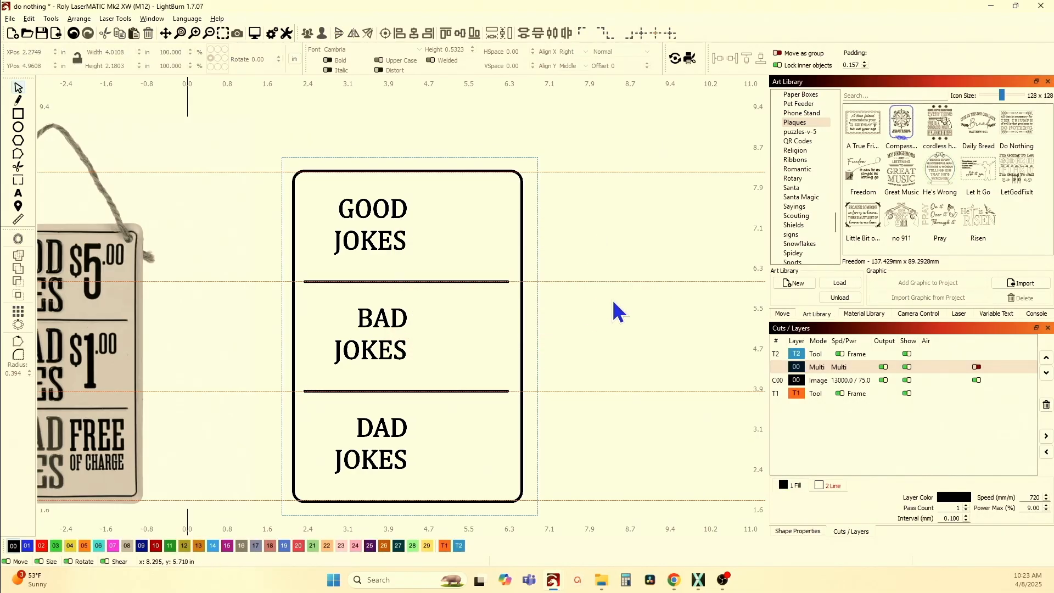
# - Add a "$" text in Cambria and place it beside GOOD at about X 4.79, Y 7.44 in
pyautogui.scroll(-3, 619, 312)
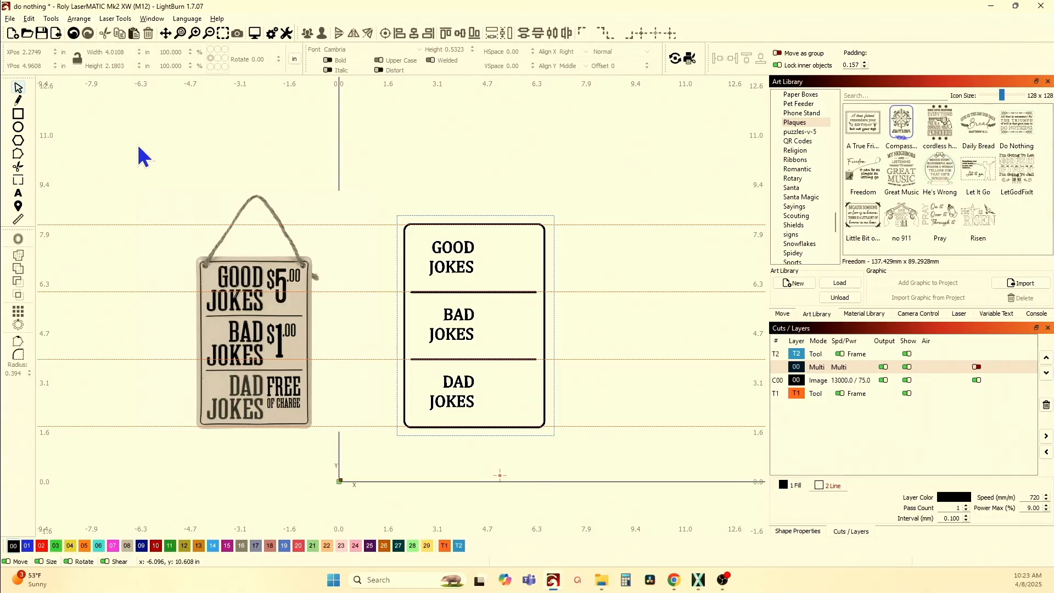
pyautogui.click(20, 196)
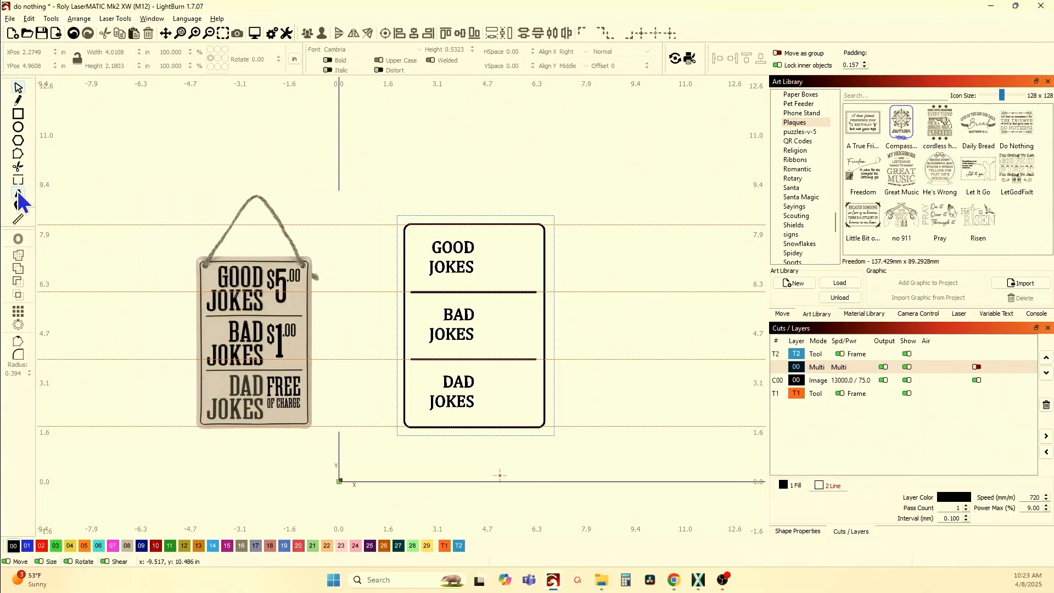
pyautogui.click(561, 169)
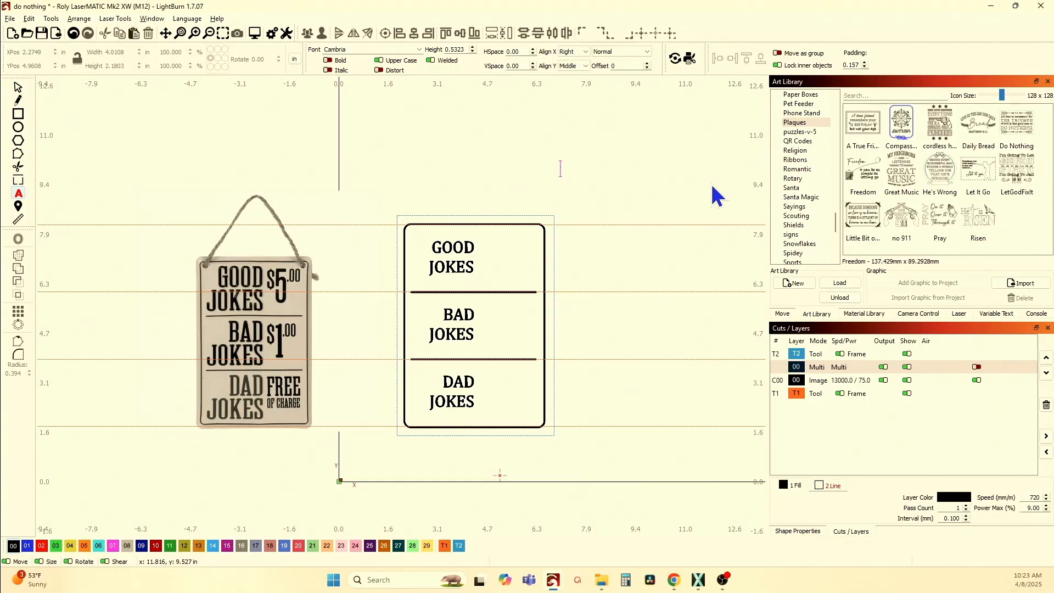
pyautogui.click(22, 91)
pyautogui.click(558, 170)
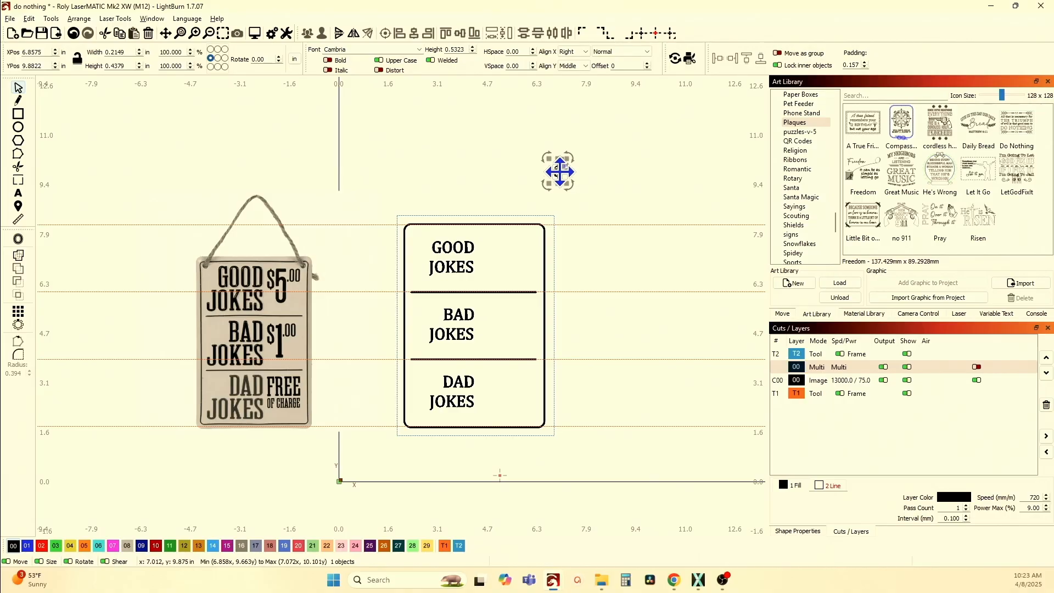
pyautogui.moveTo(558, 170); pyautogui.dragTo(495, 251)
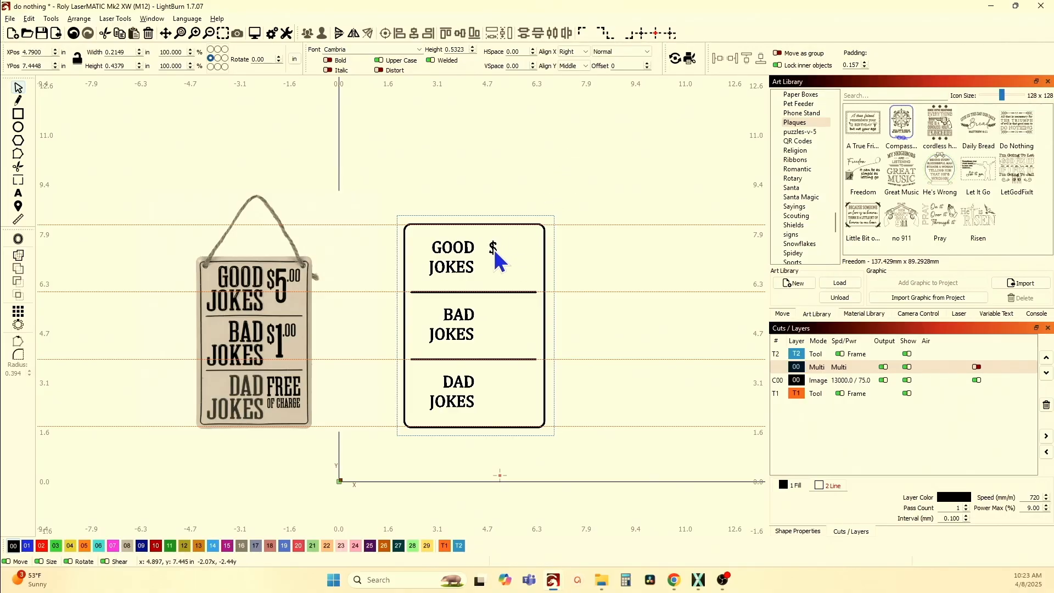
pyautogui.moveTo(495, 251); pyautogui.dragTo(495, 251)
# - Move the $ sign closer to GOOD, to about X 4.54, Y 7.35 in, following the reference sign
pyautogui.scroll(6, 236, 305)
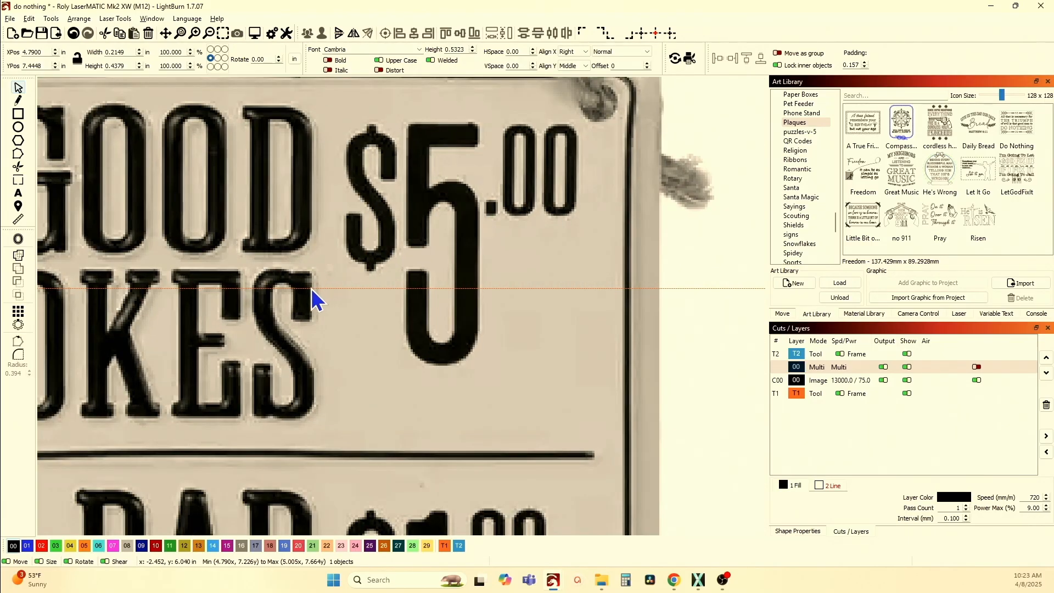
pyautogui.scroll(-2, 309, 289)
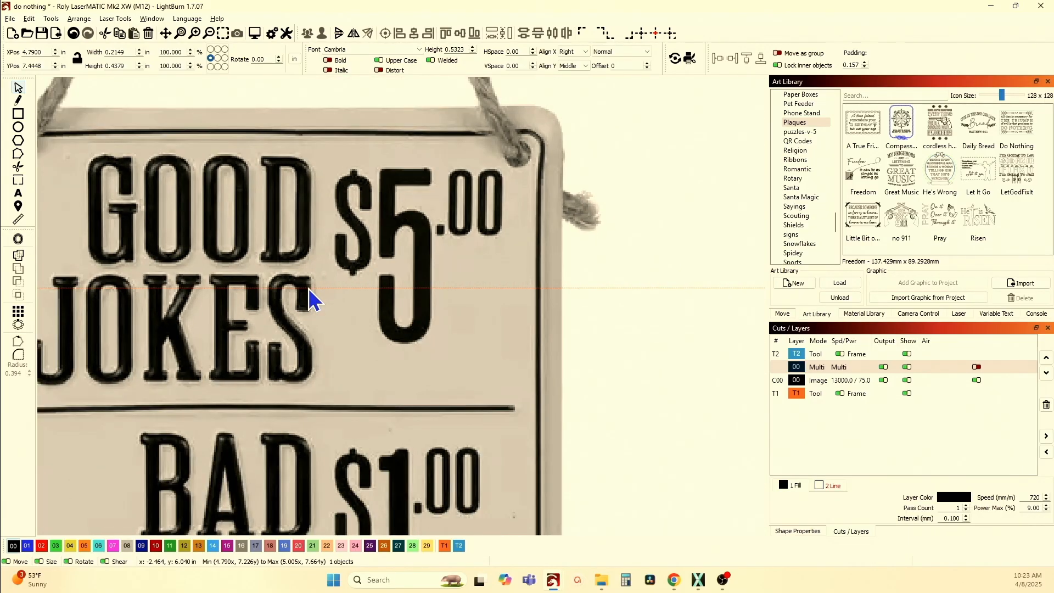
pyautogui.scroll(-6, 308, 288)
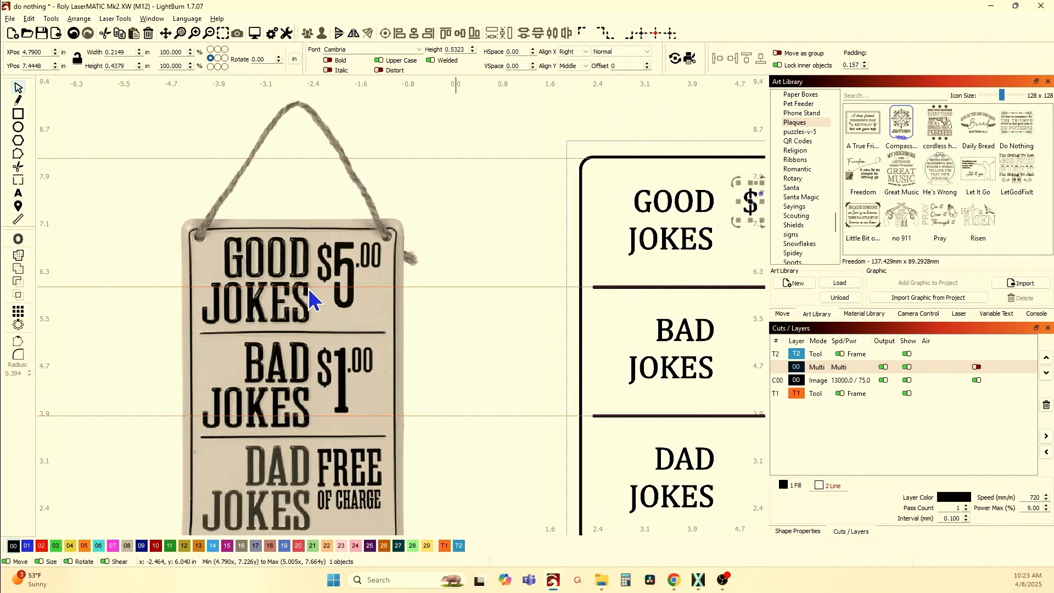
pyautogui.scroll(5, 604, 236)
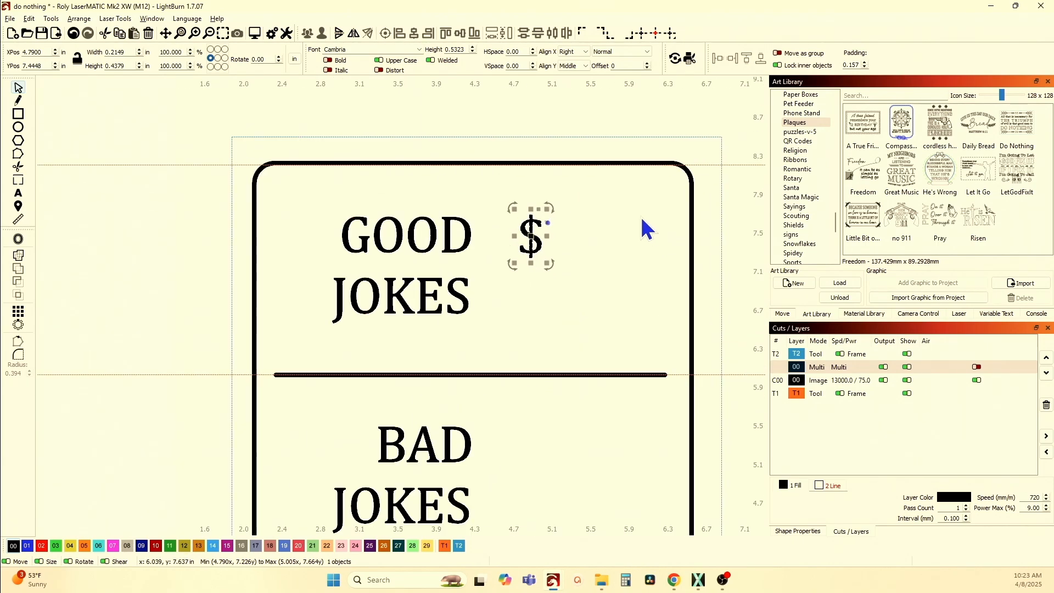
pyautogui.moveTo(363, 277); pyautogui.dragTo(302, 312)
# - Compare the price layout and the $ sign's placement on the reference sign with the new design
pyautogui.scroll(-2, 303, 313)
pyautogui.scroll(-3, 299, 299)
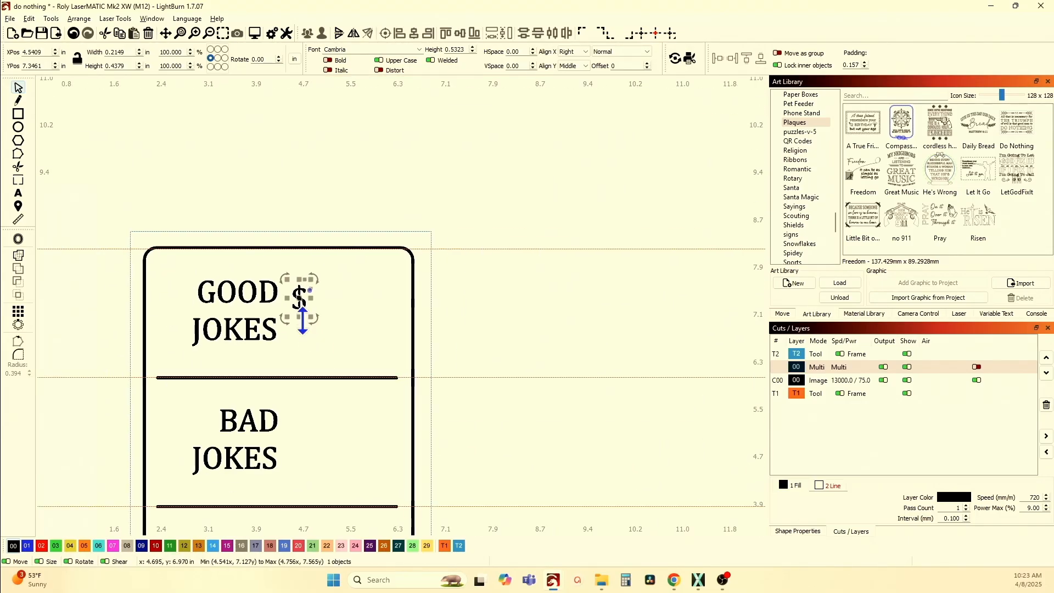
pyautogui.scroll(2, 307, 304)
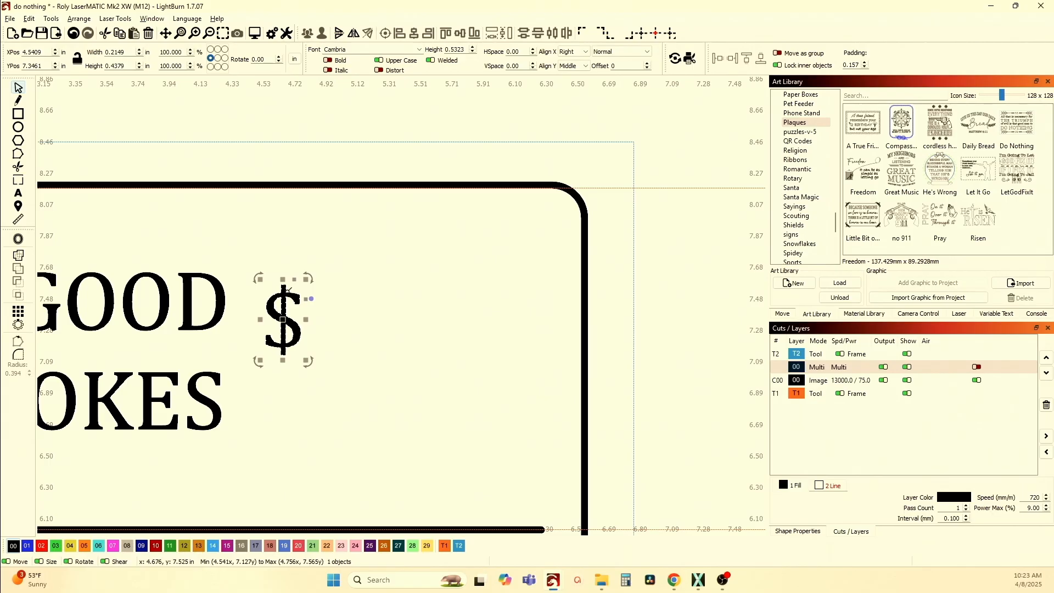
pyautogui.scroll(-3, 299, 321)
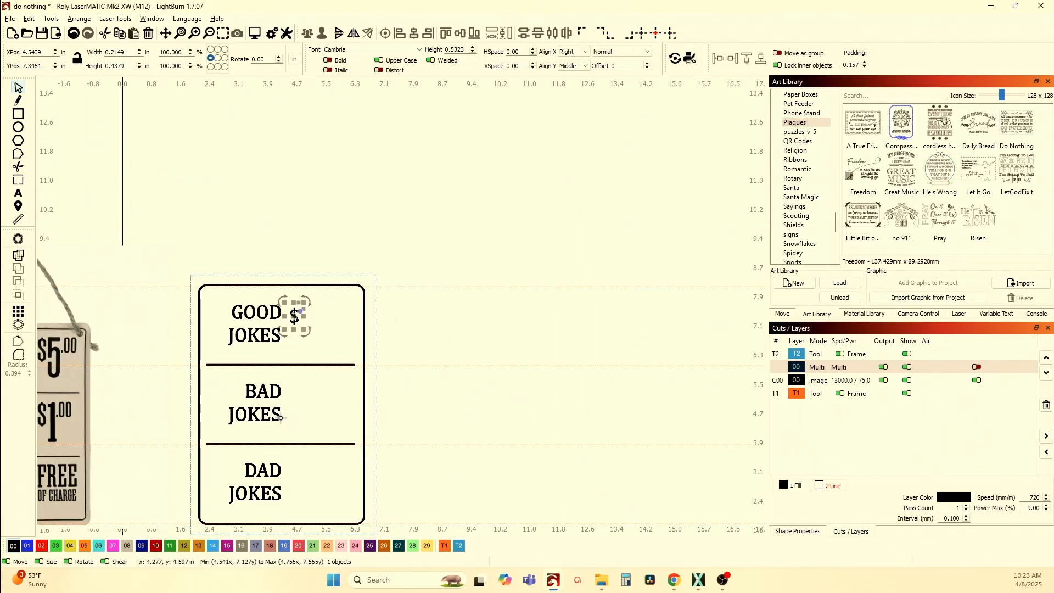
pyautogui.scroll(-3, 280, 415)
pyautogui.scroll(2, 307, 406)
pyautogui.scroll(-2, 314, 406)
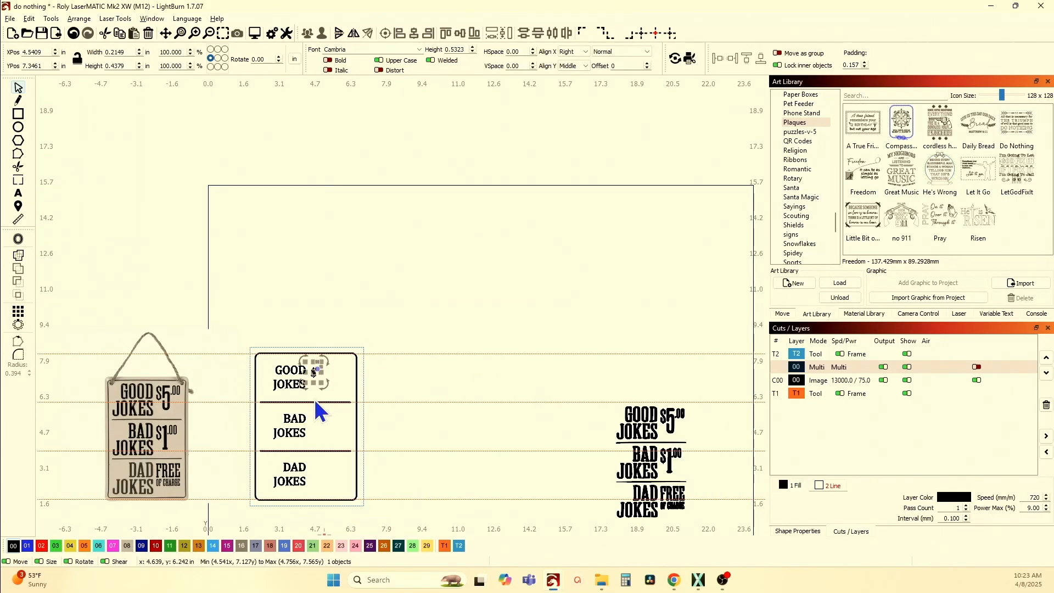
pyautogui.scroll(5, 222, 437)
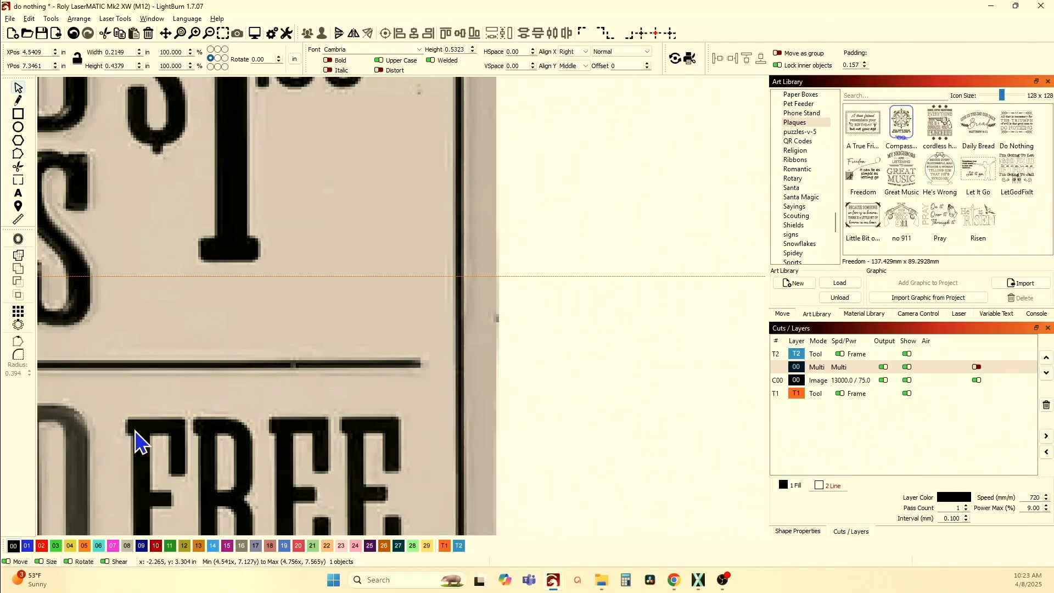
pyautogui.scroll(-4, 103, 435)
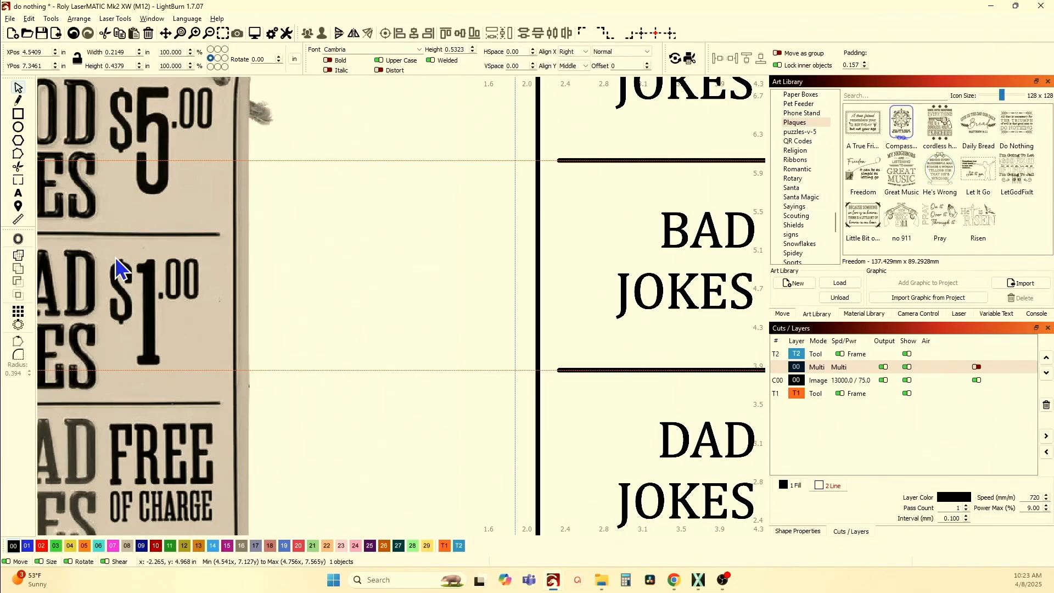
pyautogui.scroll(-3, 118, 277)
# - Move the guide line from the border's top edge down to the top of the GOOD lettering
pyautogui.scroll(4, 335, 160)
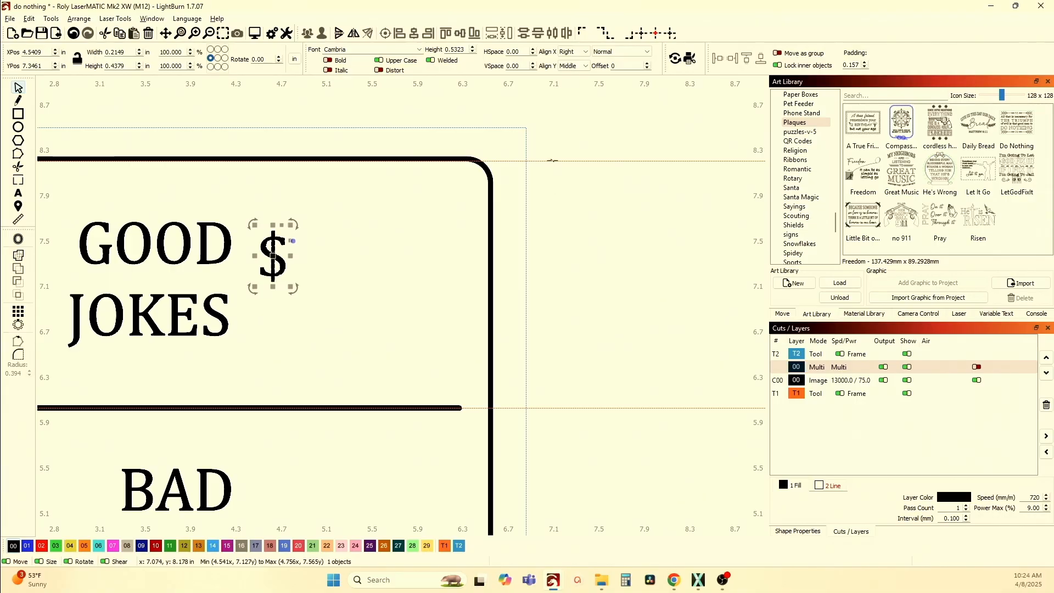
pyautogui.moveTo(556, 161); pyautogui.dragTo(204, 223)
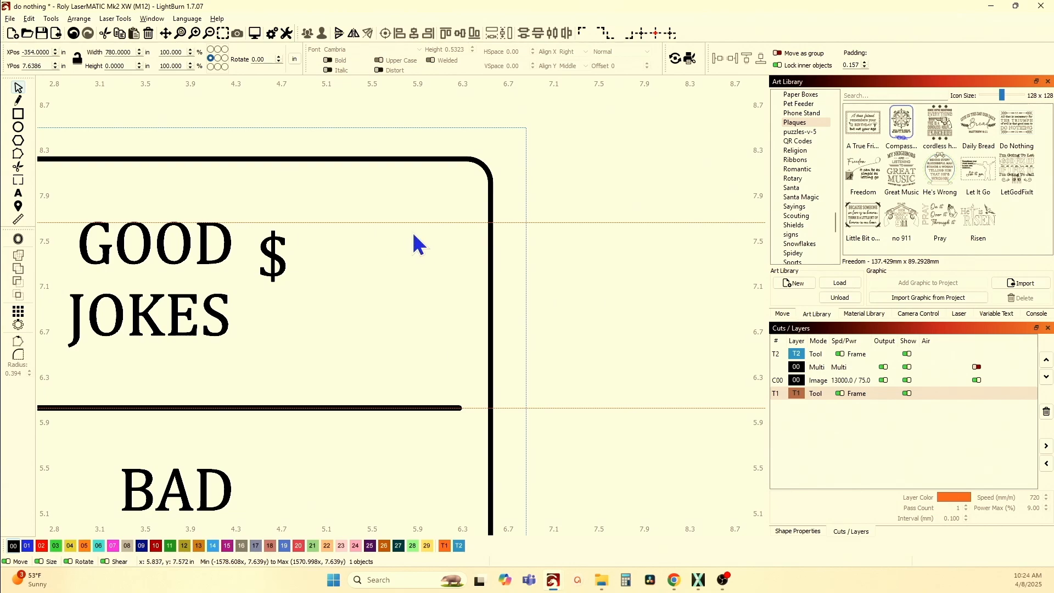
pyautogui.scroll(5, 242, 254)
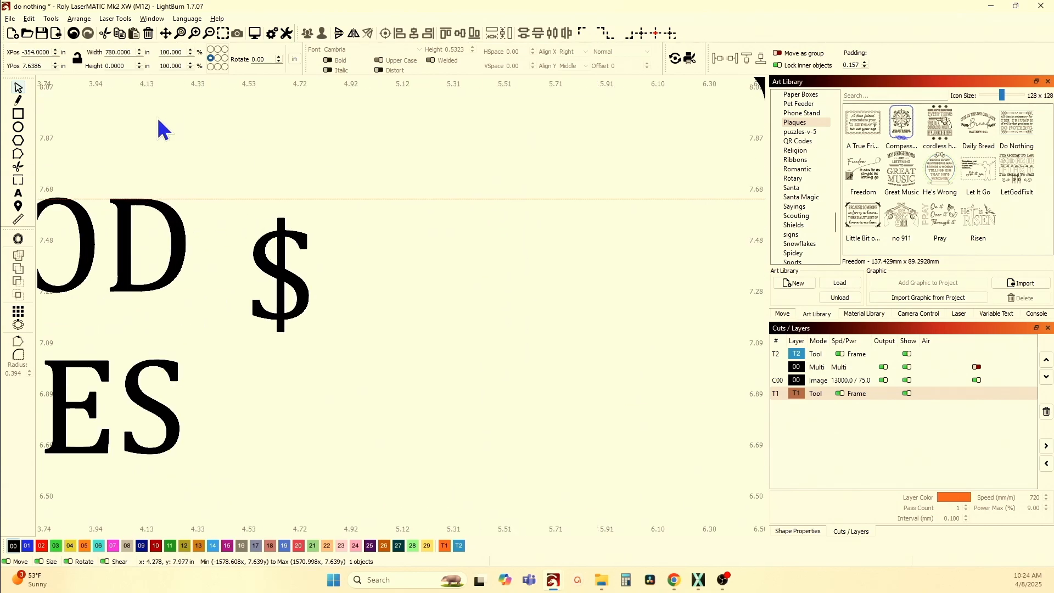
# - Measure the vertical gap between the guide line and the top of the $ sign, in inches and in millimetres
pyautogui.click(18, 219)
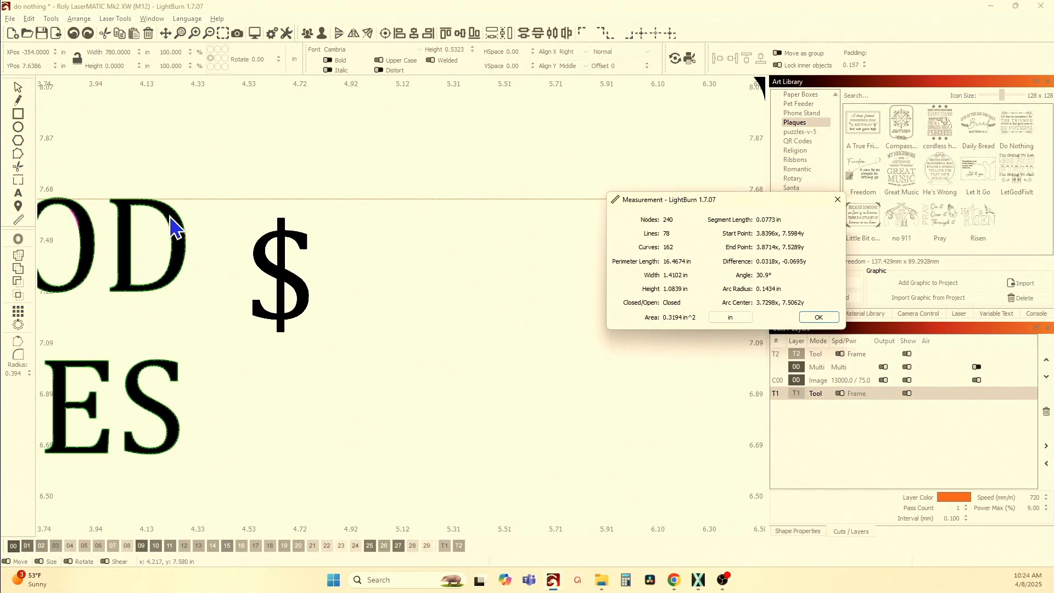
pyautogui.scroll(2, 287, 206)
pyautogui.scroll(2, 286, 201)
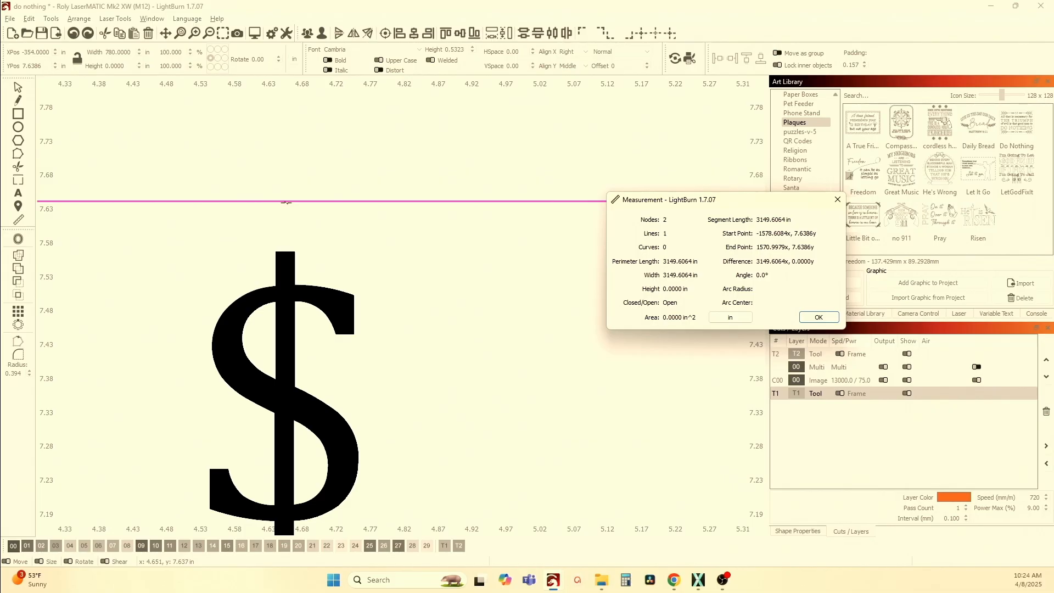
pyautogui.moveTo(286, 201); pyautogui.dragTo(286, 252)
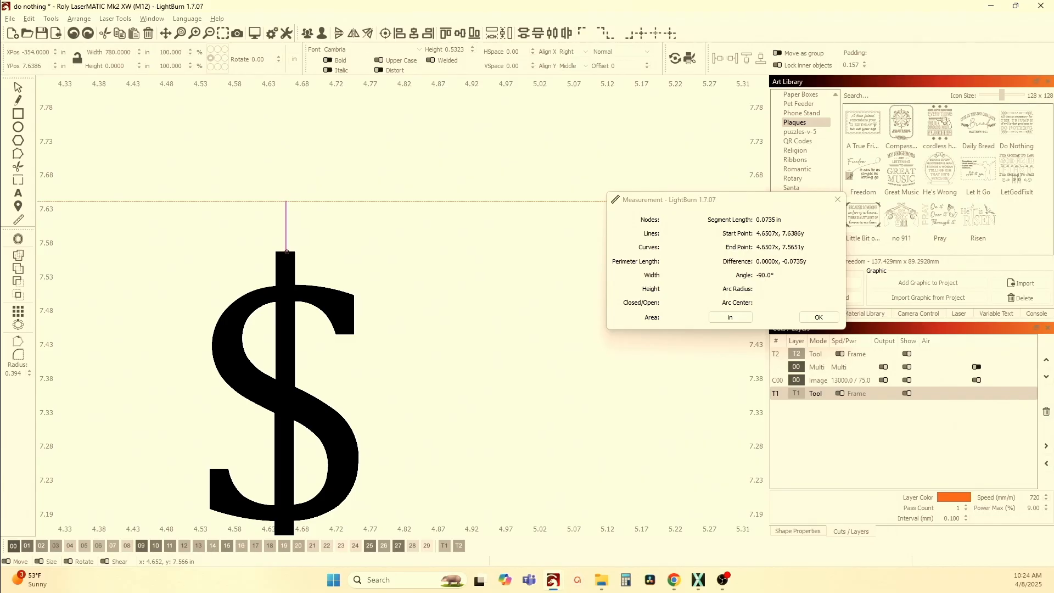
pyautogui.moveTo(286, 252); pyautogui.dragTo(286, 252)
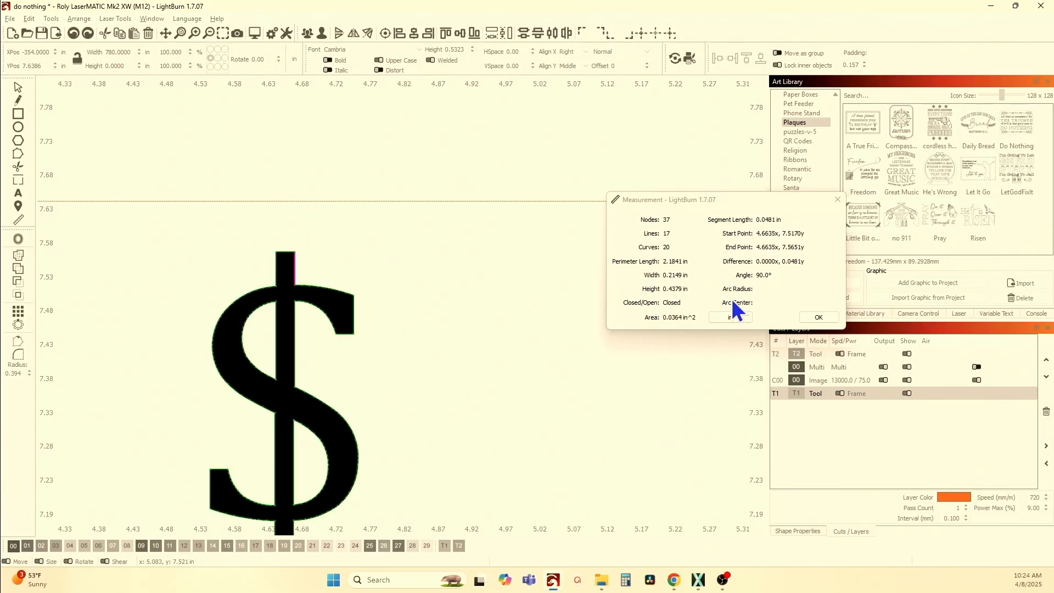
pyautogui.click(726, 321)
pyautogui.moveTo(306, 226)
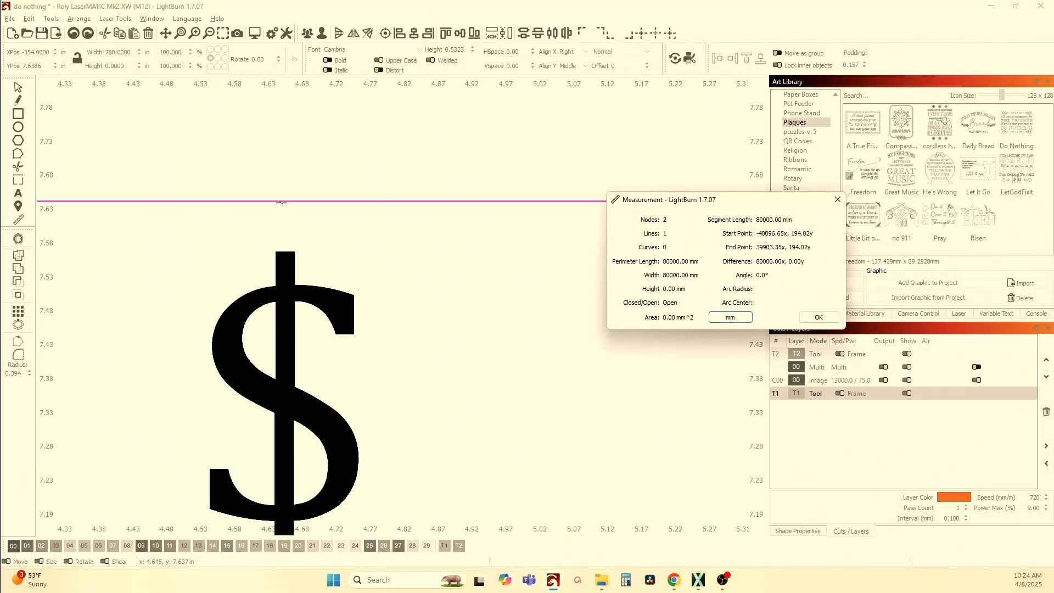
pyautogui.moveTo(283, 201); pyautogui.dragTo(285, 252)
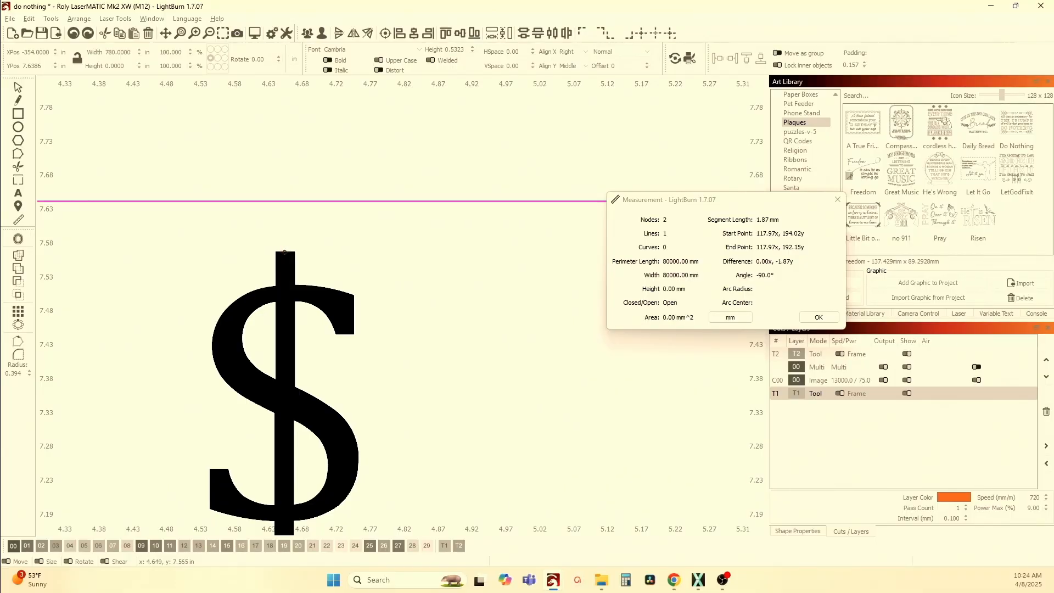
pyautogui.moveTo(285, 265)
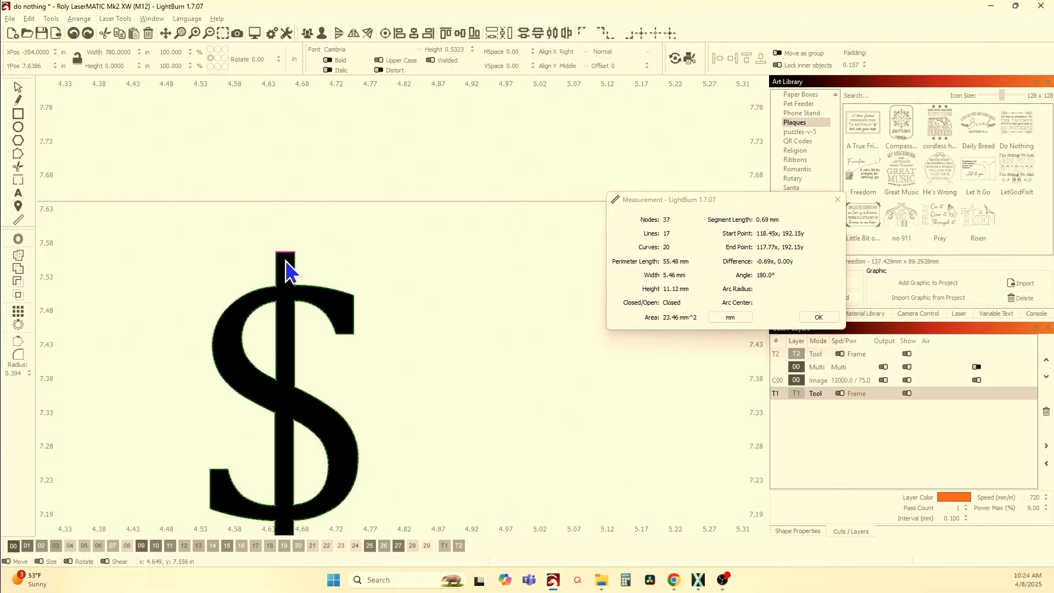
pyautogui.click(819, 318)
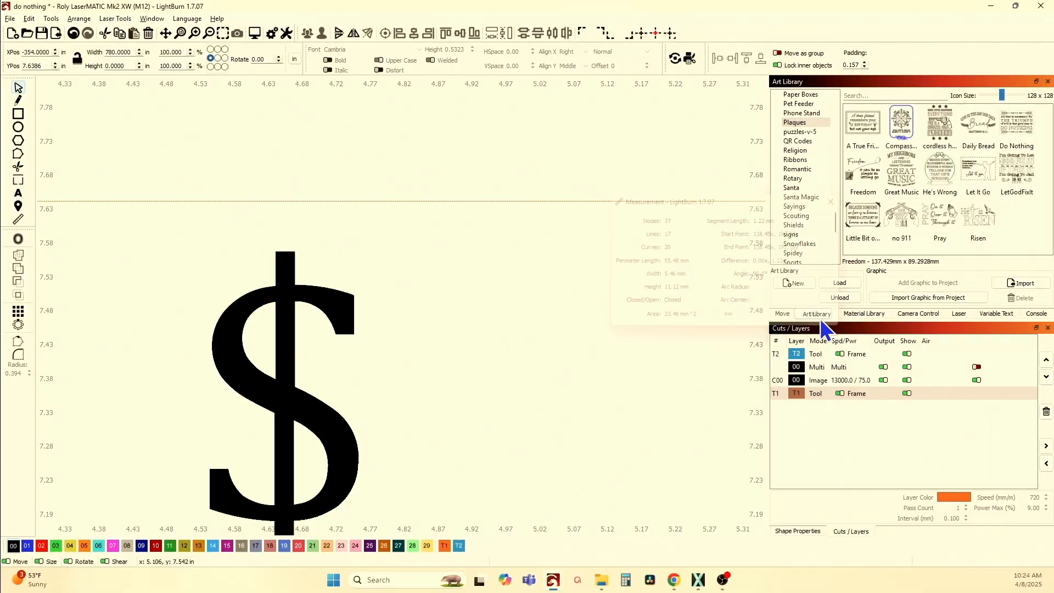
# - Align the top of the $ sign with the guide line at the top of GOOD
pyautogui.click(324, 363)
pyautogui.scroll(-10, 327, 325)
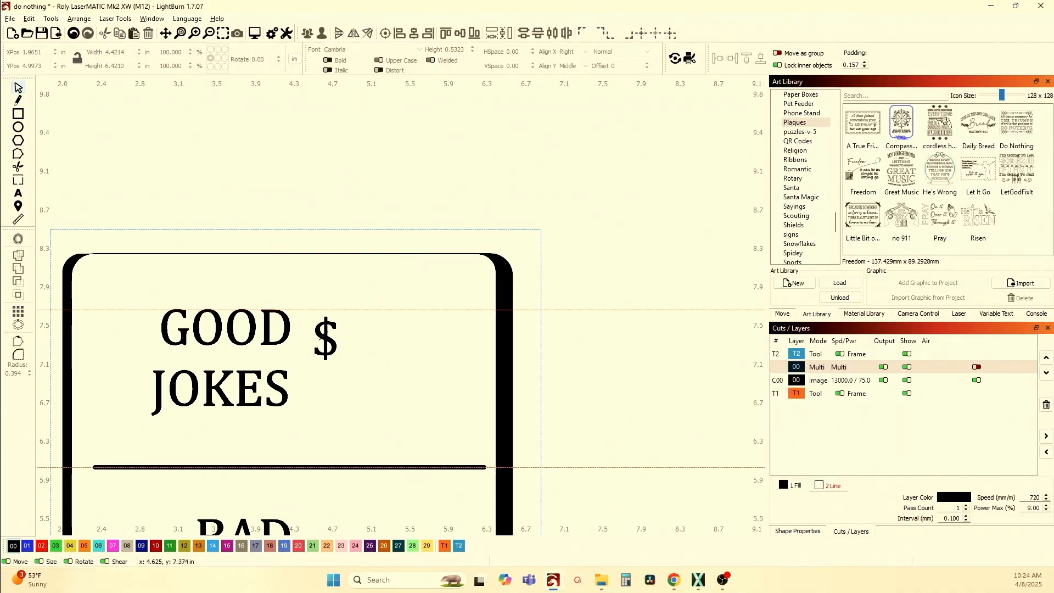
pyautogui.click(326, 337)
pyautogui.keyDown('shift'); pyautogui.click(388, 310); pyautogui.keyUp('shift')
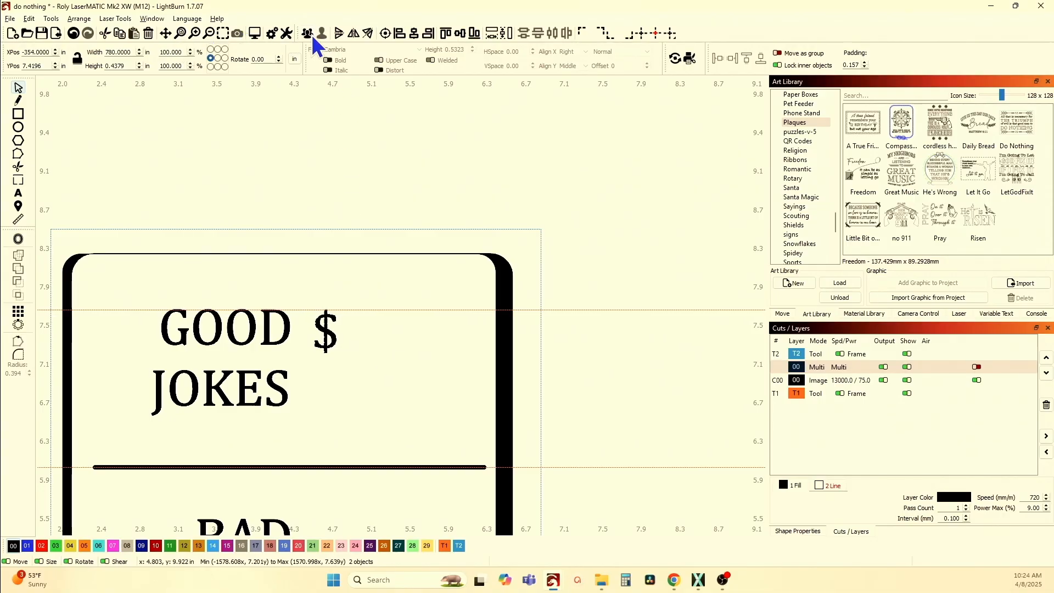
pyautogui.click(272, 33)
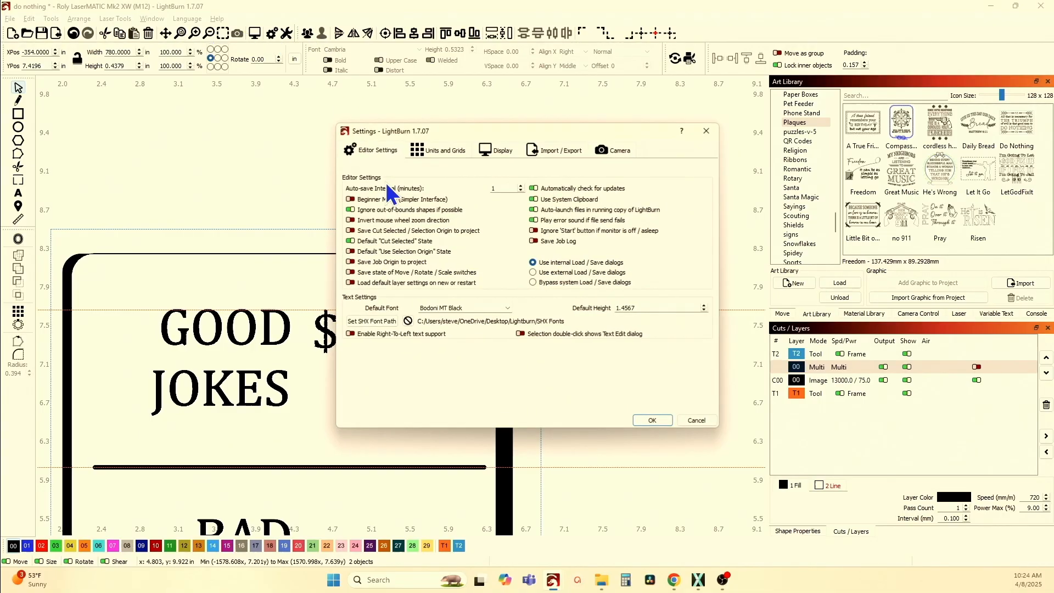
pyautogui.click(437, 154)
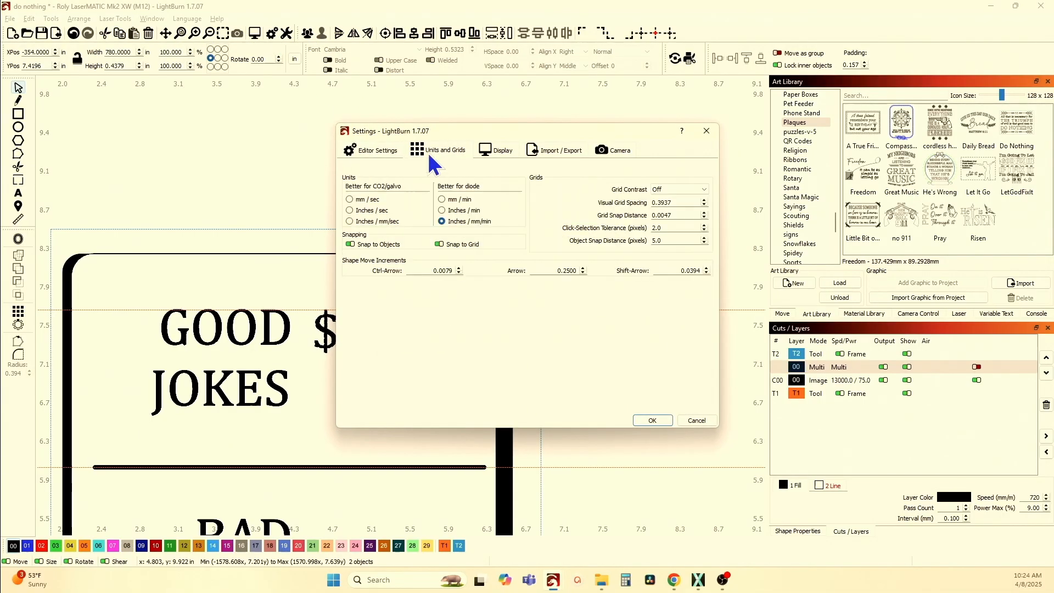
pyautogui.click(697, 420)
# - Switch the units to millimetres and set the Shift-Arrow shape move increment to 1.0 mm
pyautogui.click(294, 59)
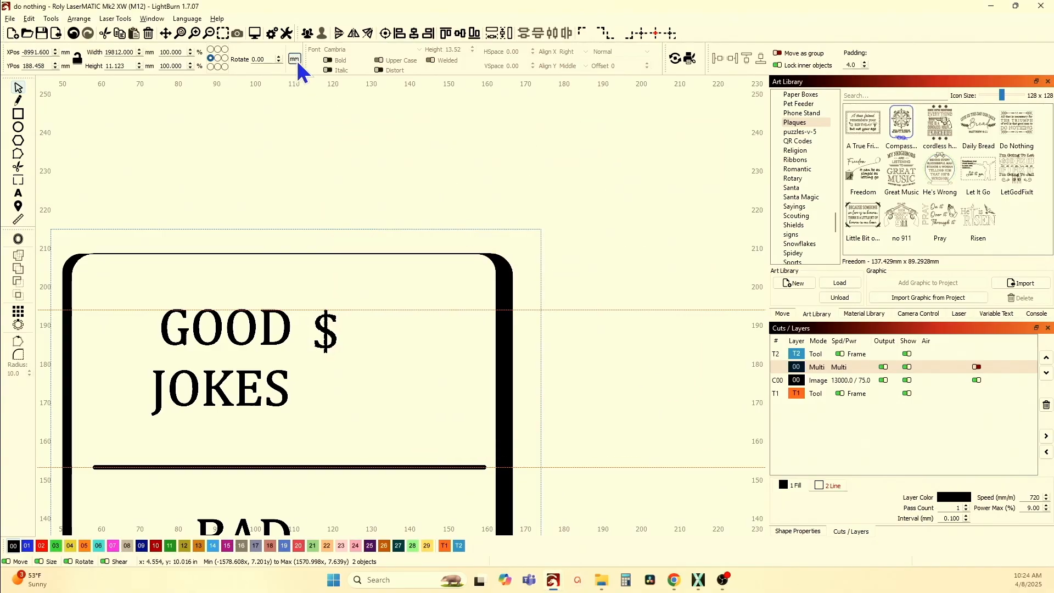
pyautogui.click(270, 35)
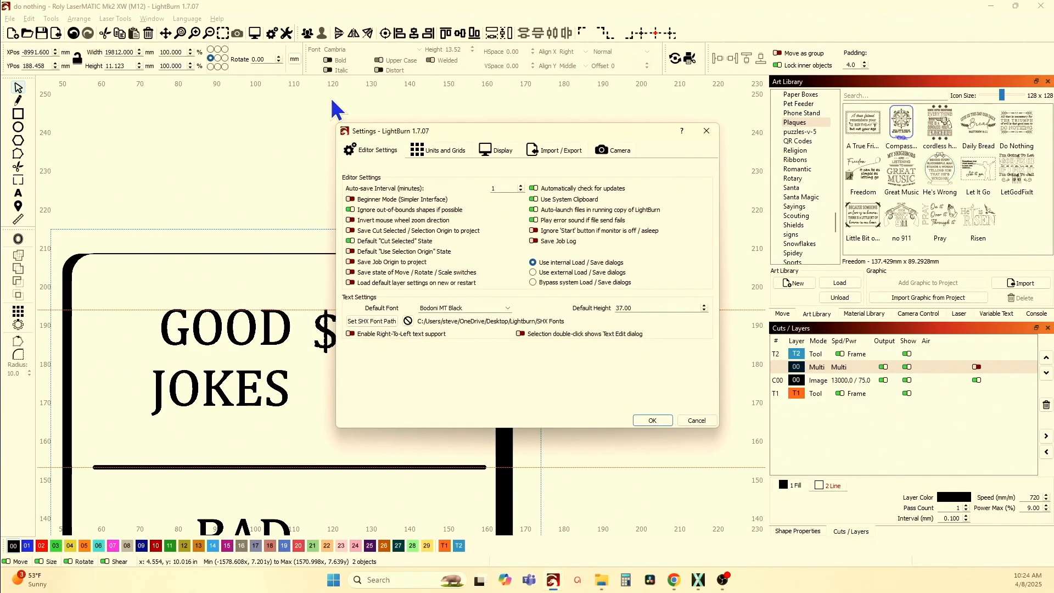
pyautogui.click(434, 153)
pyautogui.doubleClick(655, 273)
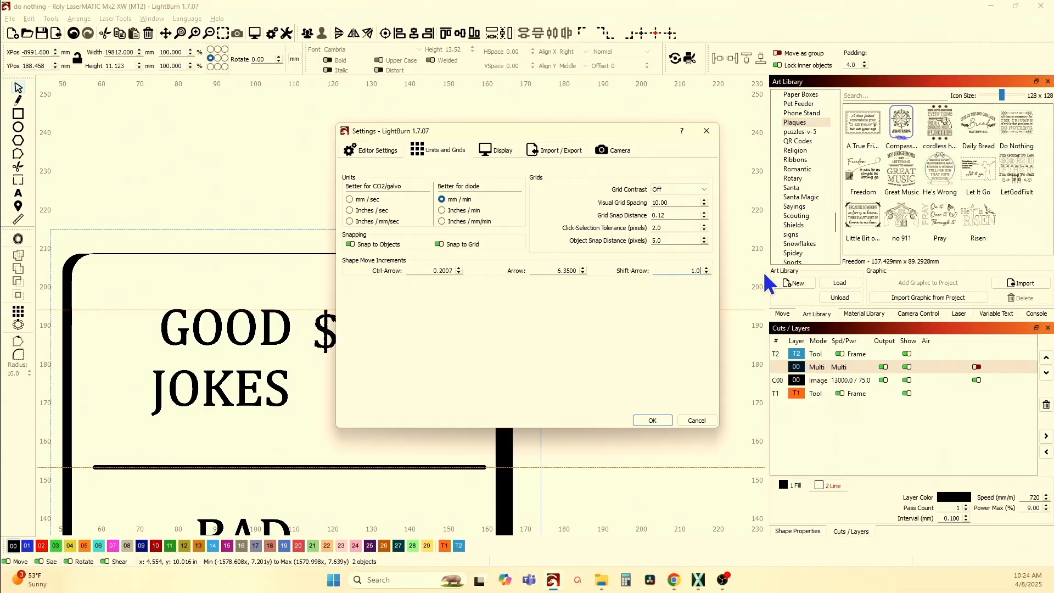
pyautogui.click(661, 421)
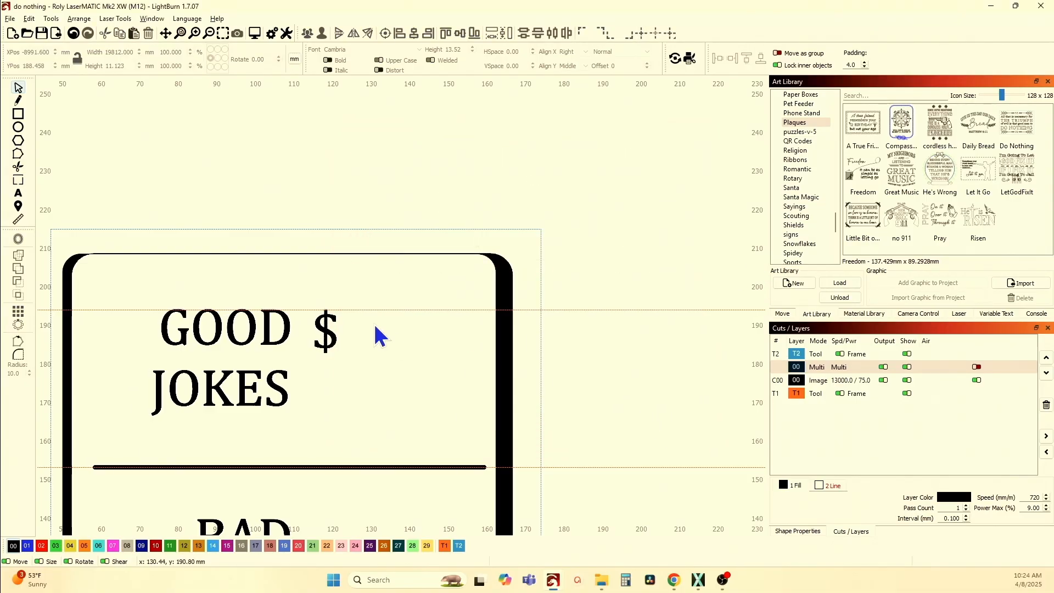
# - Move the $ sign beside GOOD down 2 mm
pyautogui.click(326, 330)
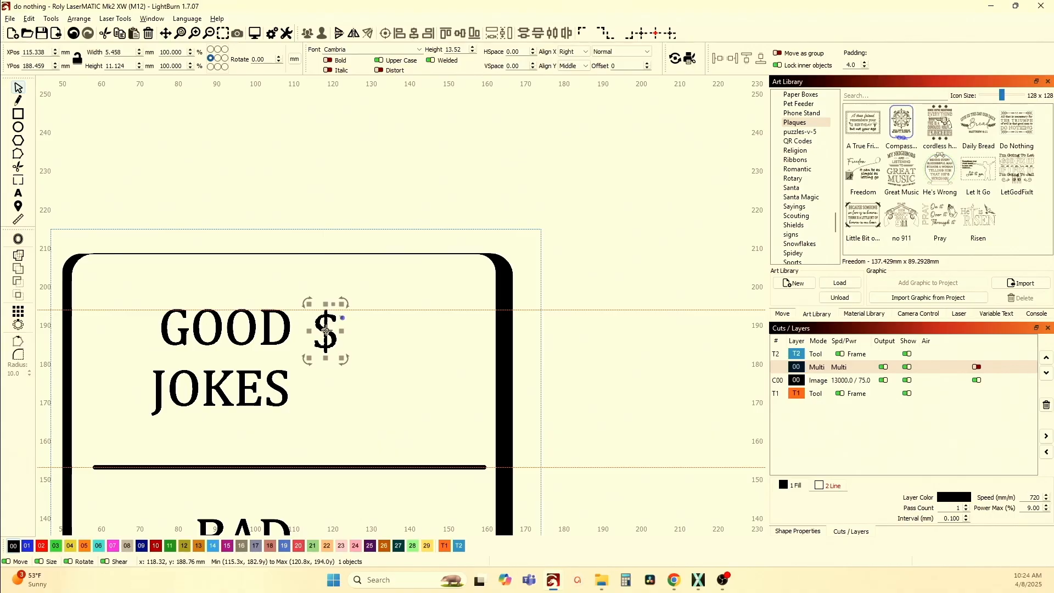
pyautogui.press('Down')
pyautogui.press('Down')
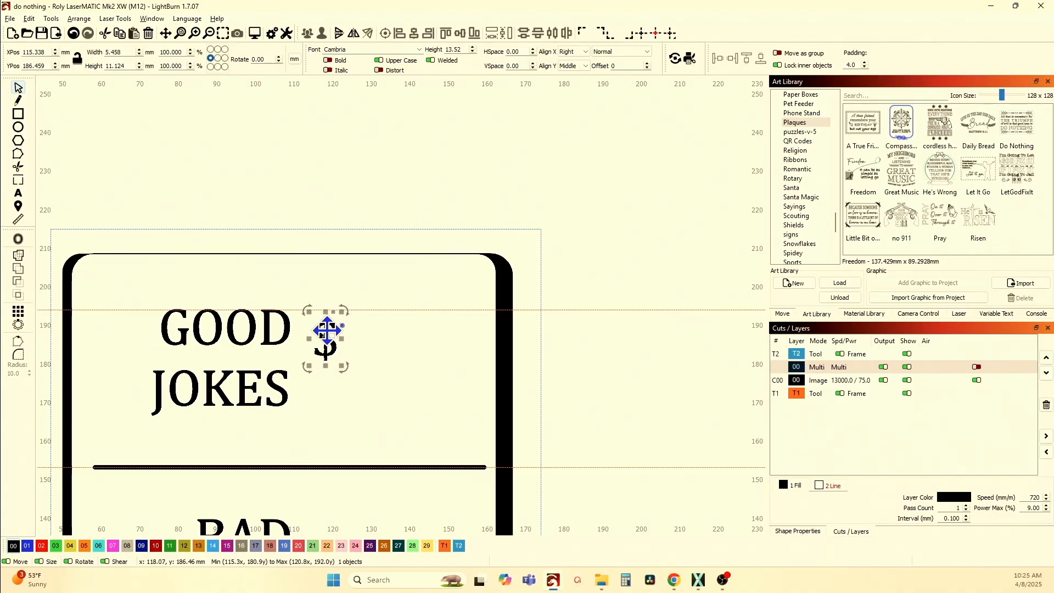
# - Move the guide line from the top of the GOOD lettering down to the top of the BAD lettering
pyautogui.scroll(-2, 325, 349)
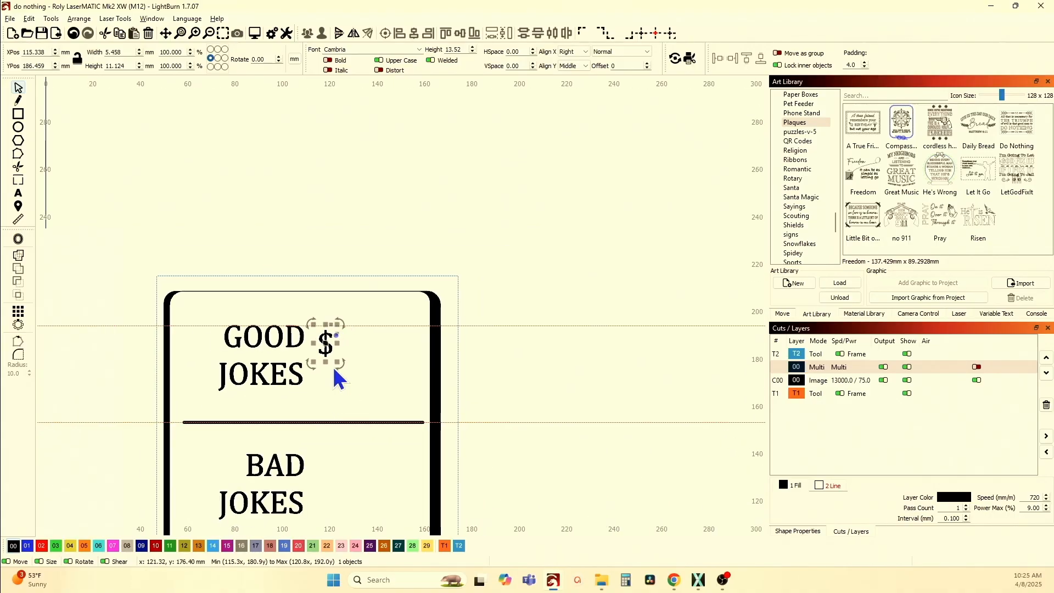
pyautogui.scroll(10, 345, 351)
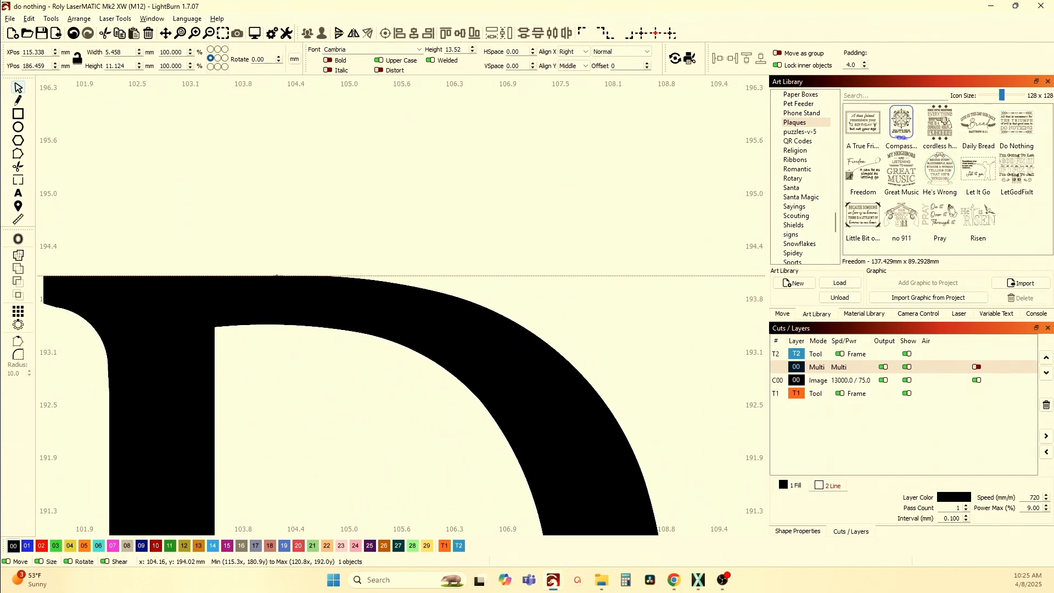
pyautogui.scroll(-8, 220, 291)
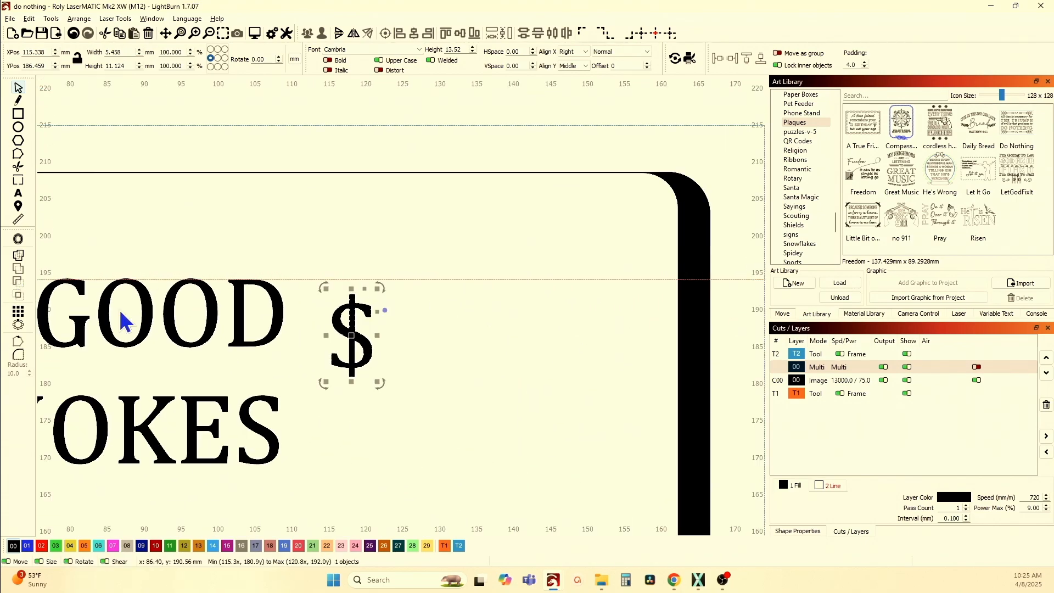
pyautogui.scroll(6, 242, 300)
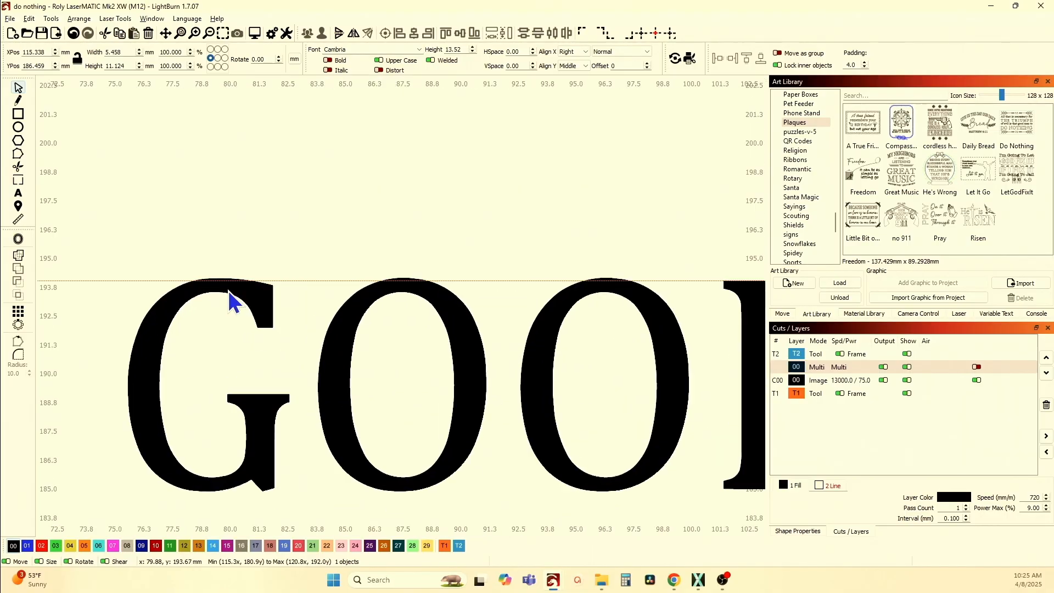
pyautogui.scroll(1, 230, 291)
pyautogui.scroll(-5, 372, 299)
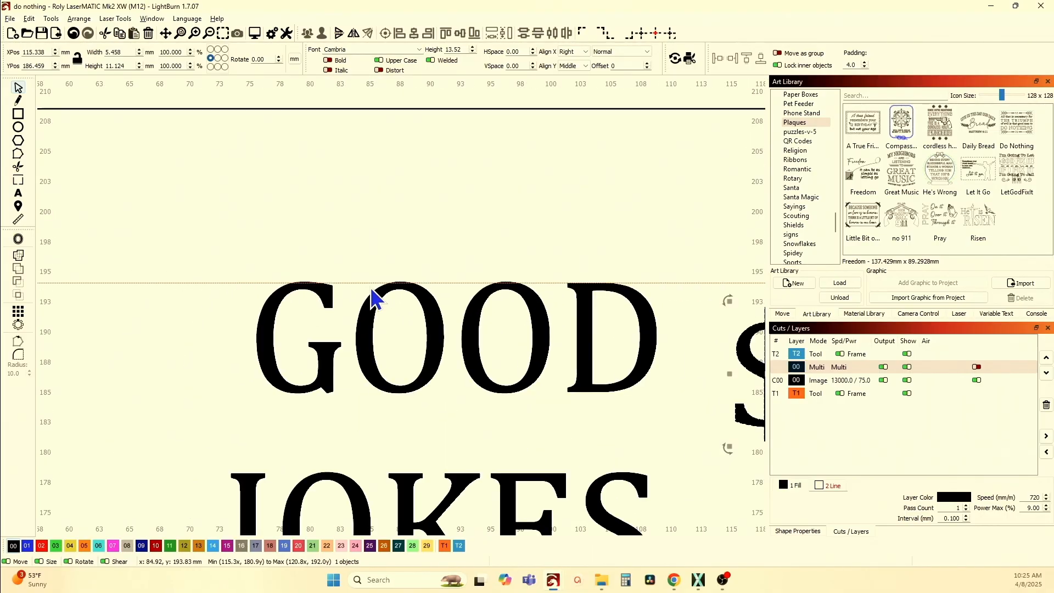
pyautogui.moveTo(499, 307); pyautogui.dragTo(481, 210)
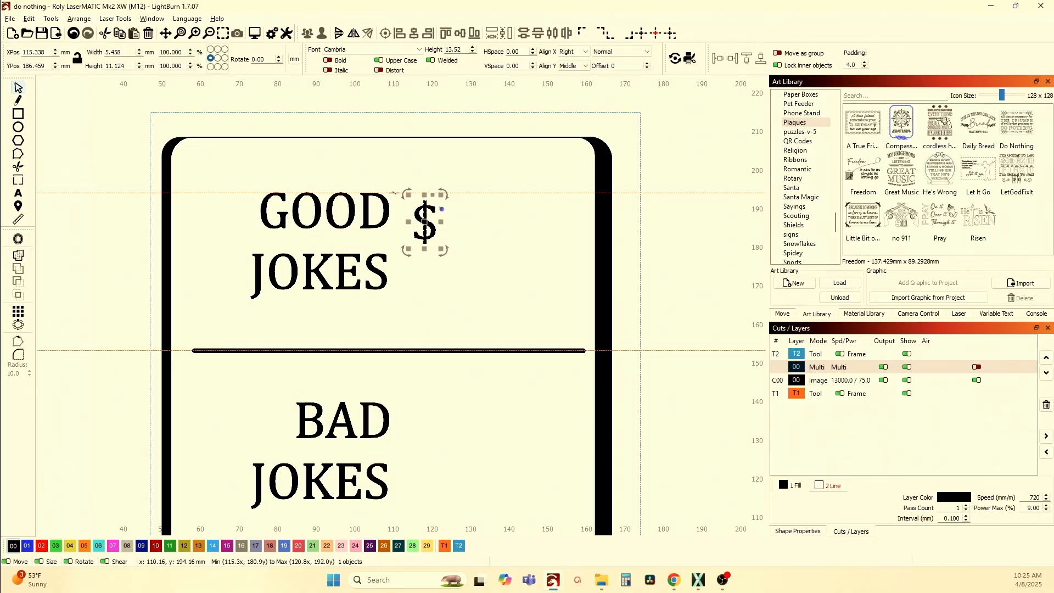
pyautogui.click(394, 193)
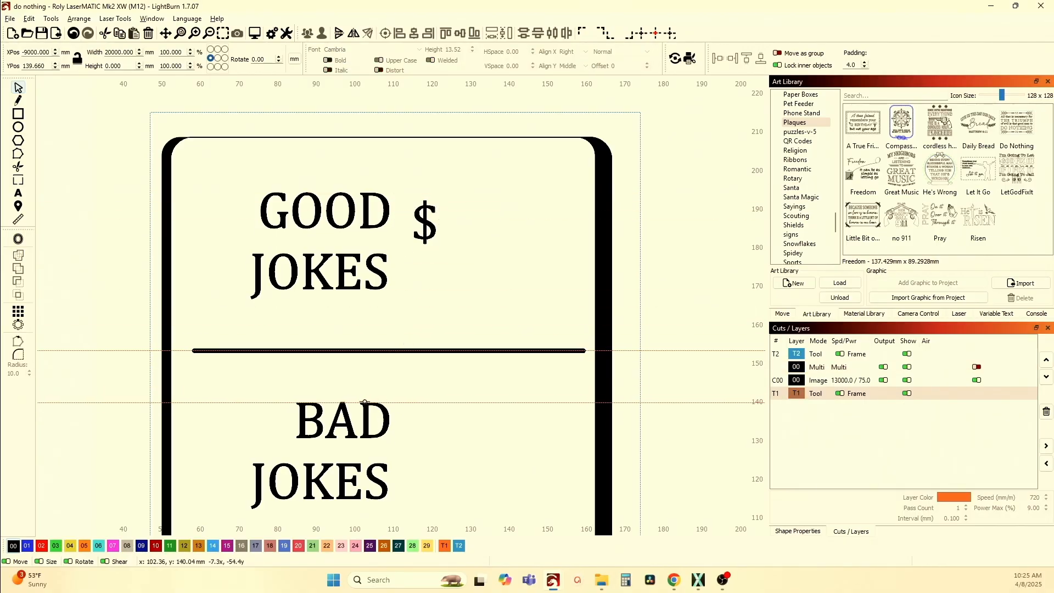
pyautogui.scroll(8, 365, 402)
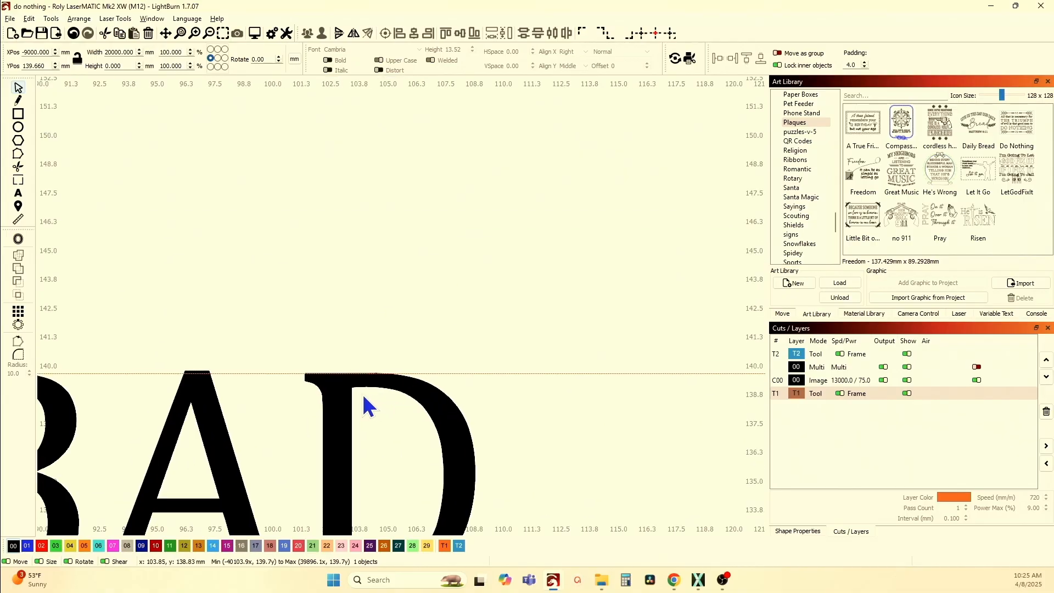
pyautogui.scroll(3, 366, 406)
pyautogui.scroll(-12, 360, 405)
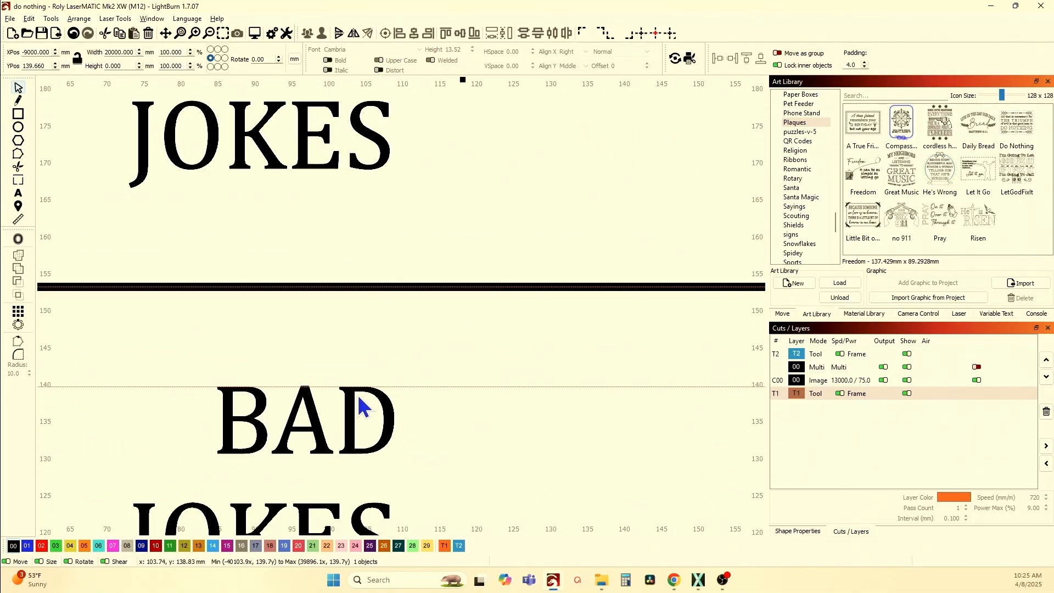
# - Duplicate the $ sign beside GOOD and align the top of the copy with the guide line at BAD
pyautogui.click(399, 261)
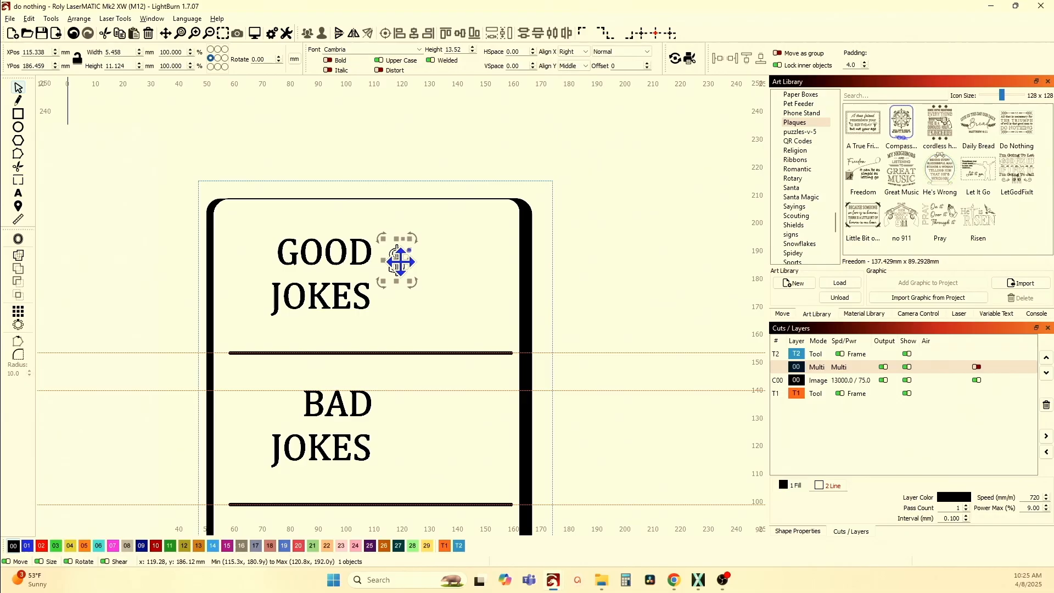
pyautogui.keyDown('shift'); pyautogui.click(431, 390); pyautogui.keyUp('shift')
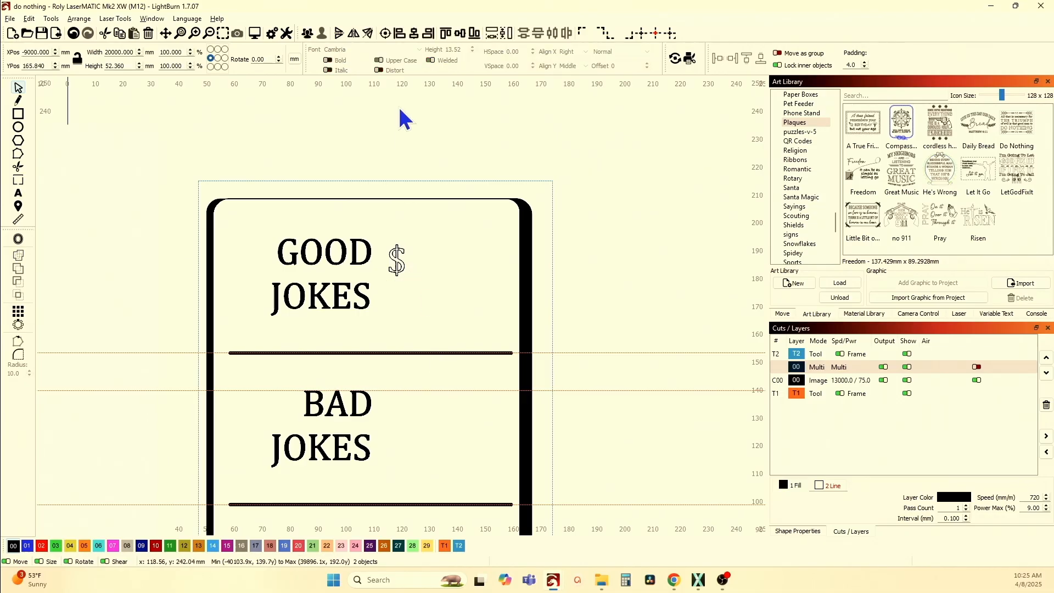
pyautogui.click(446, 32)
pyautogui.click(679, 272)
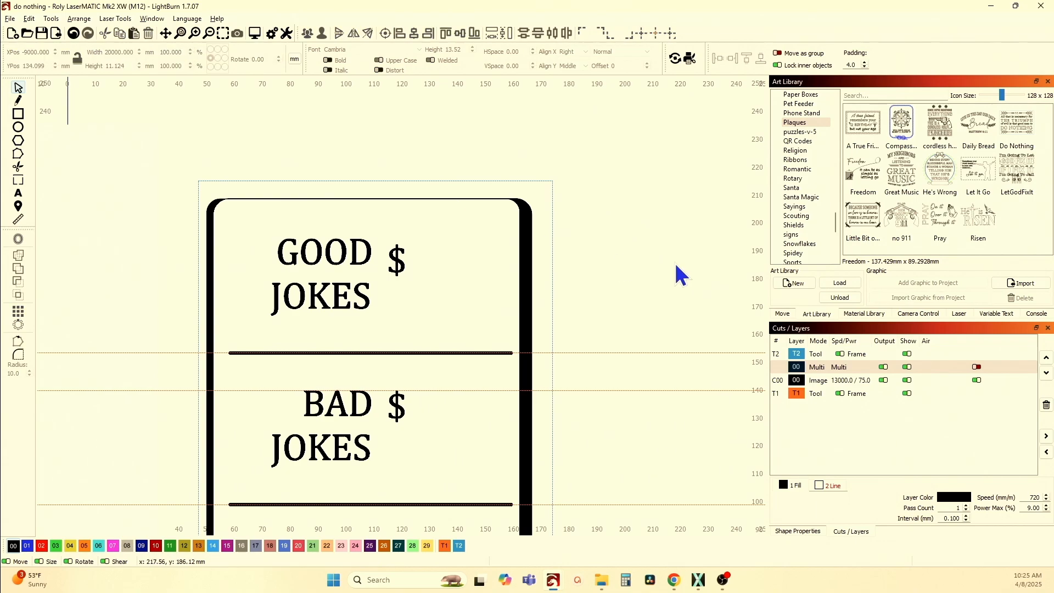
# - Move the $ sign beside BAD down 2 mm
pyautogui.click(399, 409)
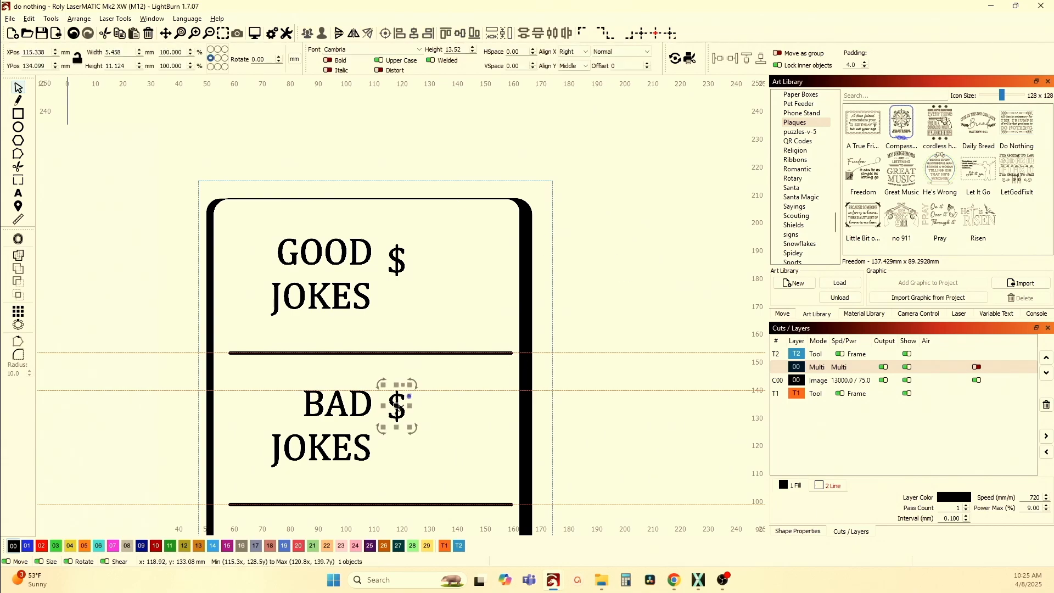
pyautogui.press('Down')
pyautogui.press('Down')
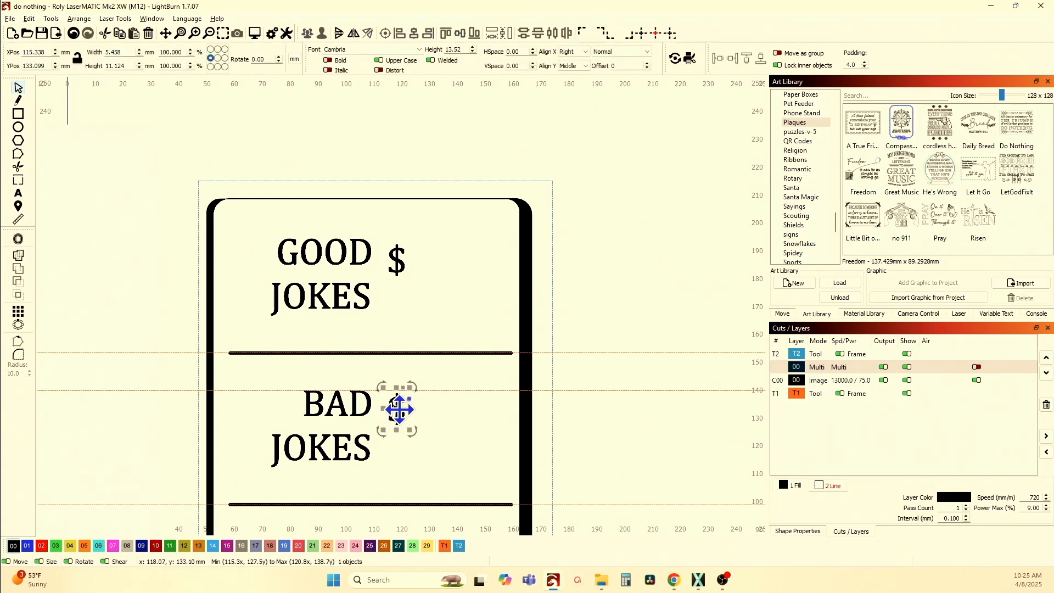
pyautogui.click(640, 301)
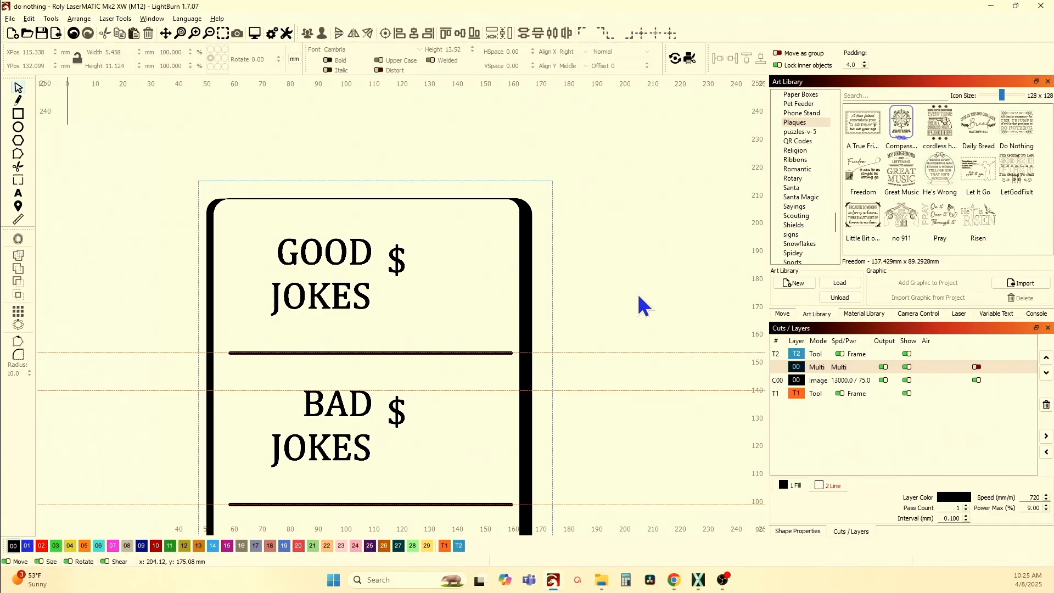
pyautogui.scroll(-2, 389, 394)
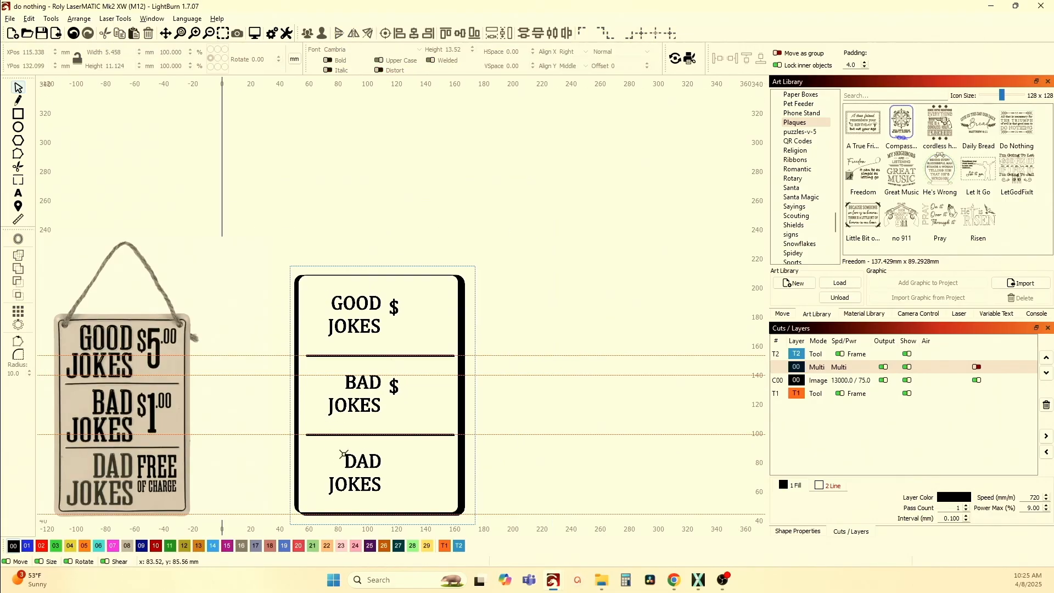
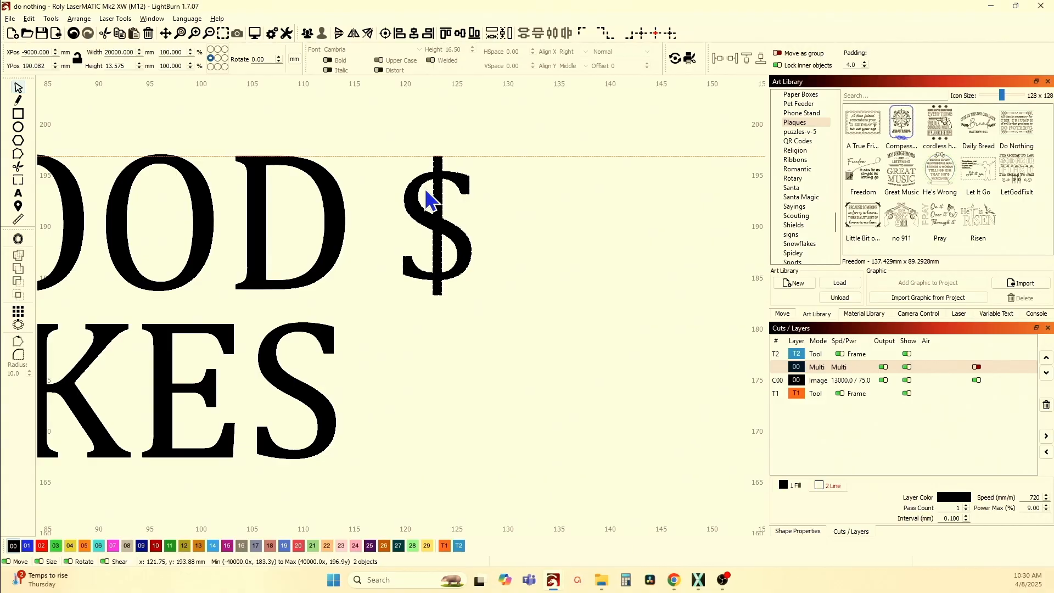
# - Nudge the $ sign beside GOOD down about 1 mm from the guide line
pyautogui.click(433, 166)
pyautogui.click(433, 176)
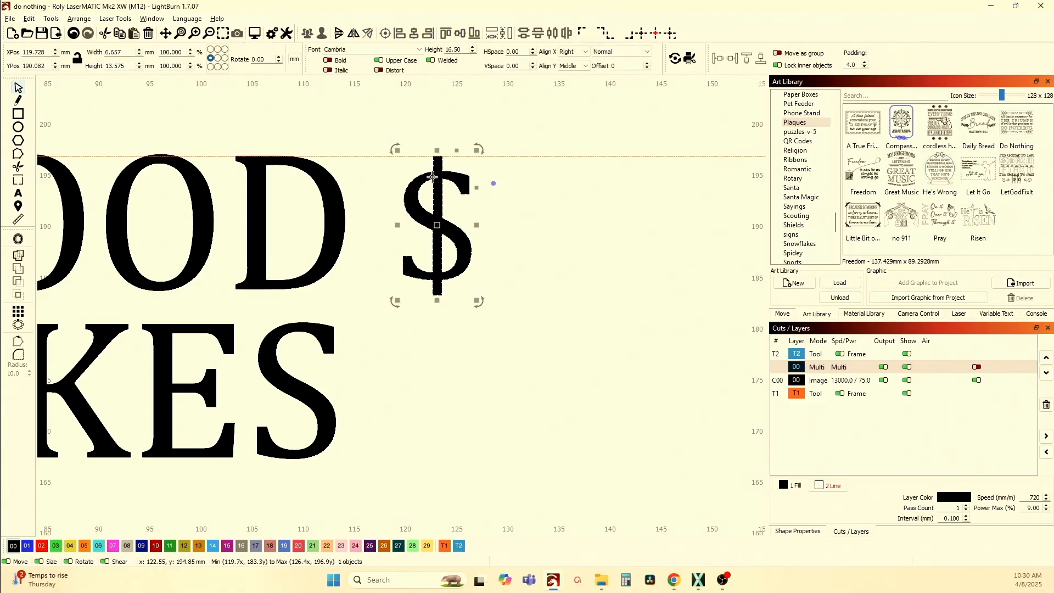
pyautogui.press('Down')
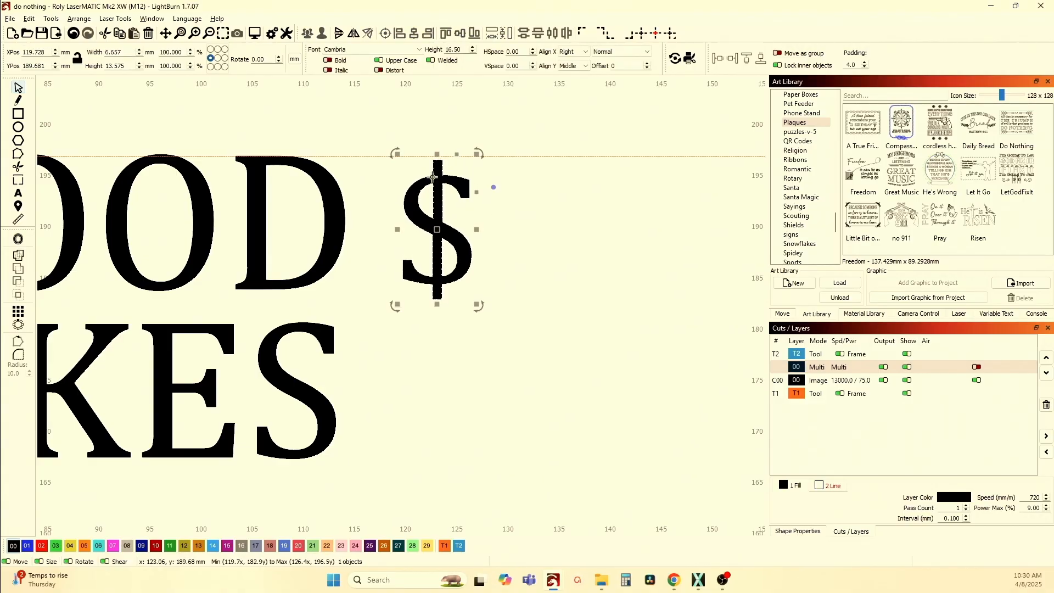
pyautogui.scroll(-4, 439, 197)
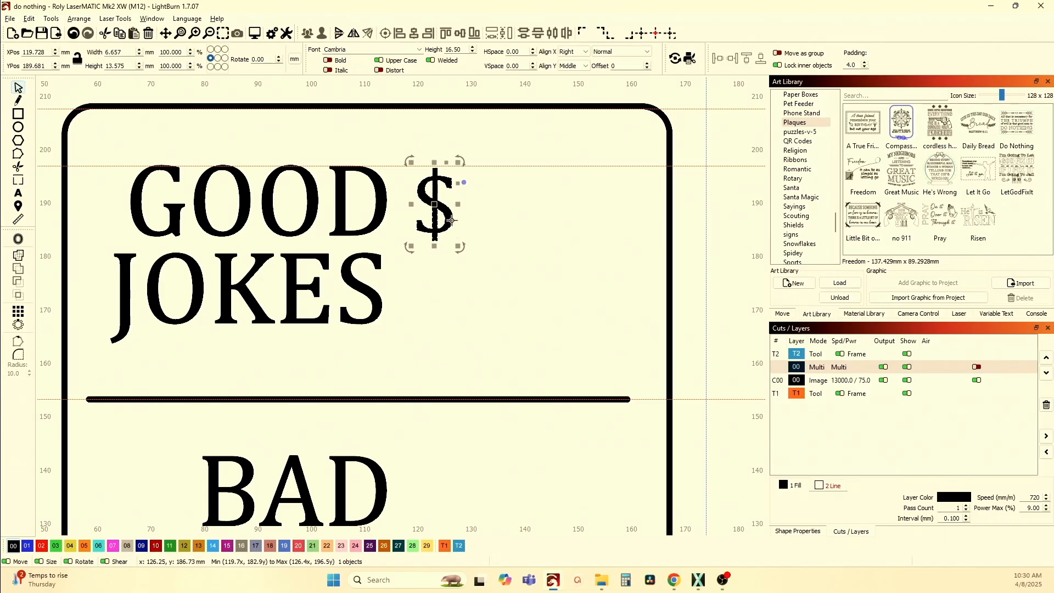
pyautogui.scroll(-2, 451, 221)
pyautogui.scroll(-2, 442, 265)
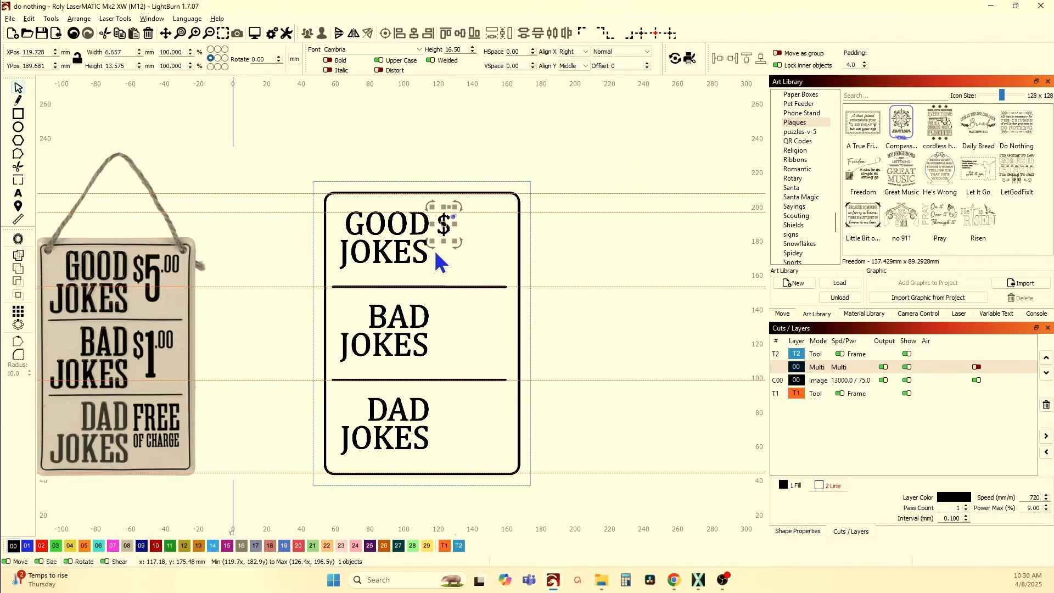
pyautogui.press('Down')
pyautogui.press('Down')
pyautogui.press('Down')
# - Add a horizontal guide line at the top of the BAD lettering
pyautogui.scroll(2, 419, 282)
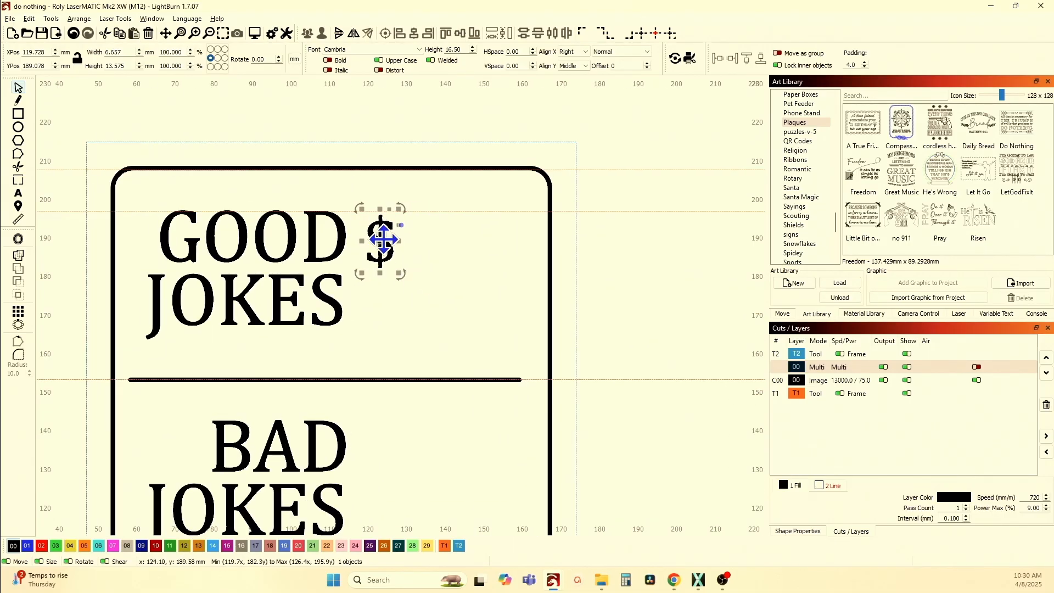
pyautogui.scroll(2, 377, 239)
pyautogui.scroll(-1, 380, 241)
pyautogui.scroll(-2, 380, 242)
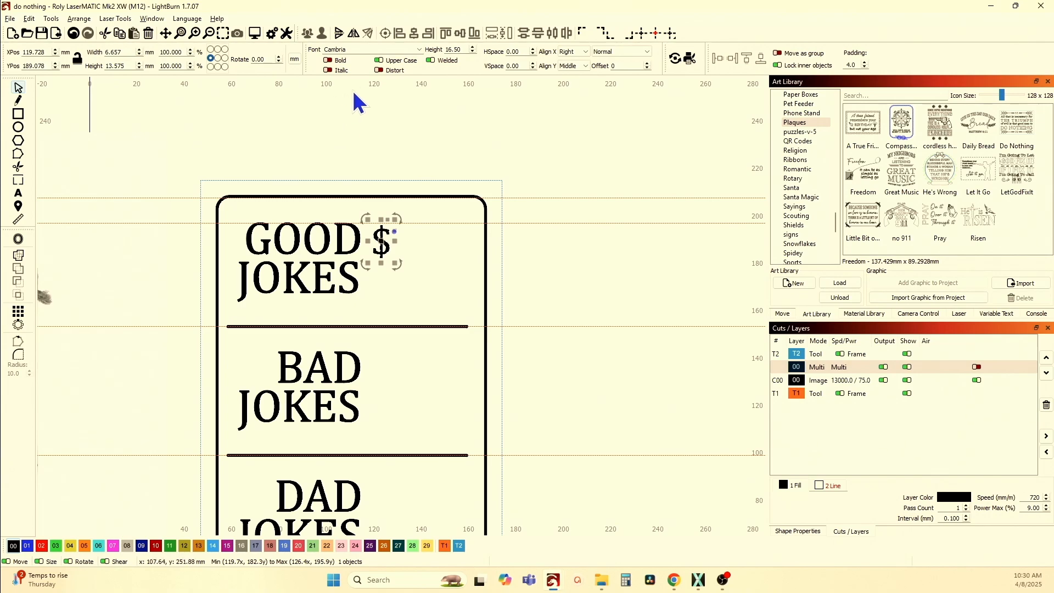
pyautogui.moveTo(350, 81); pyautogui.dragTo(340, 352)
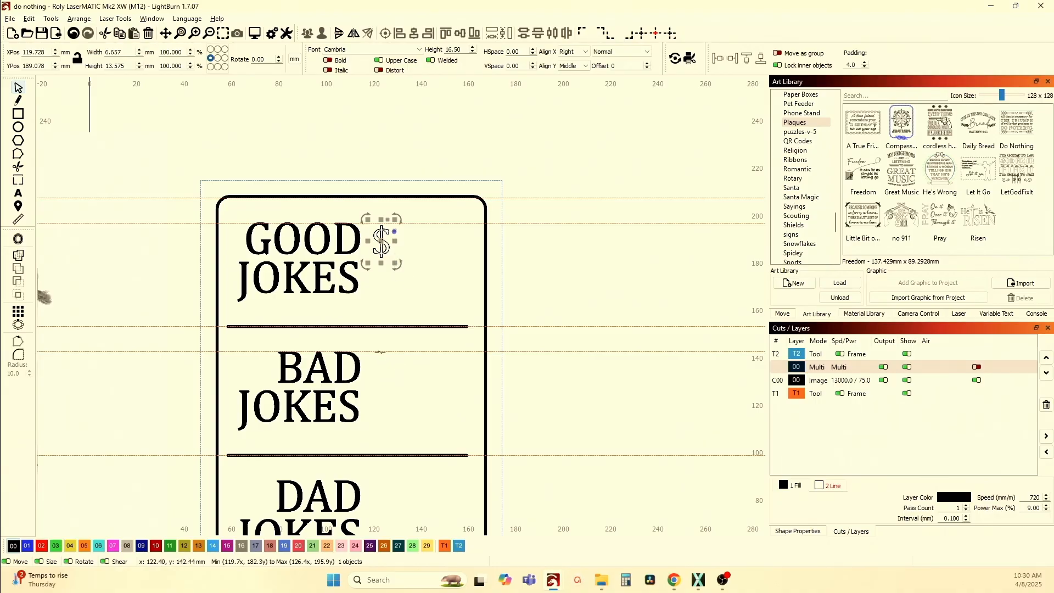
# - Place a copy of the $ sign beside BAD with its top aligned to the new guide line
pyautogui.keyDown('shift'); pyautogui.click(380, 351); pyautogui.keyUp('shift')
pyautogui.click(445, 33)
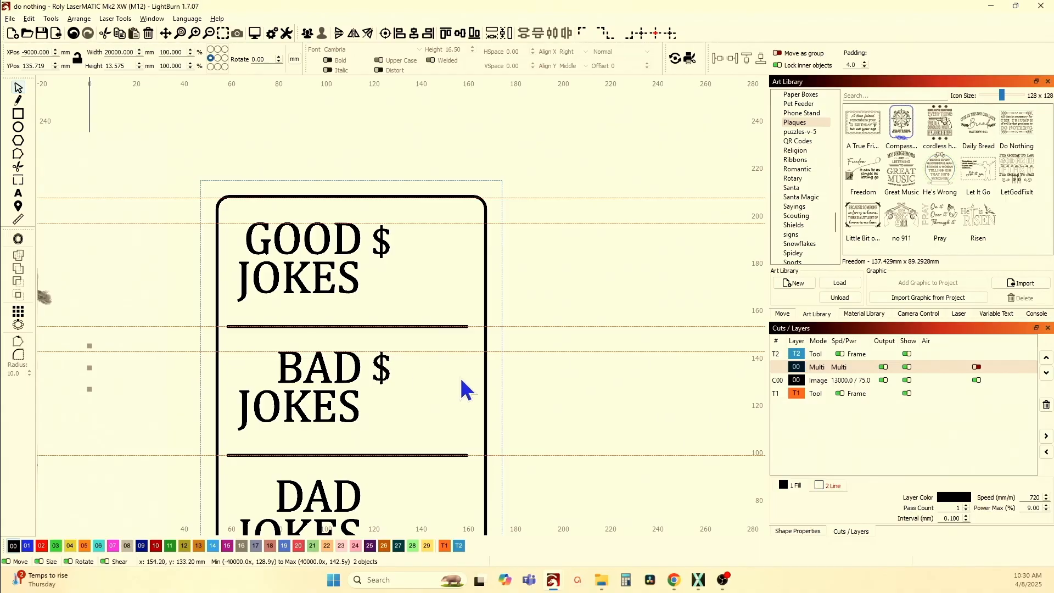
pyautogui.click(518, 392)
# - Set the view style to Wireframe / Smooth
pyautogui.click(381, 372)
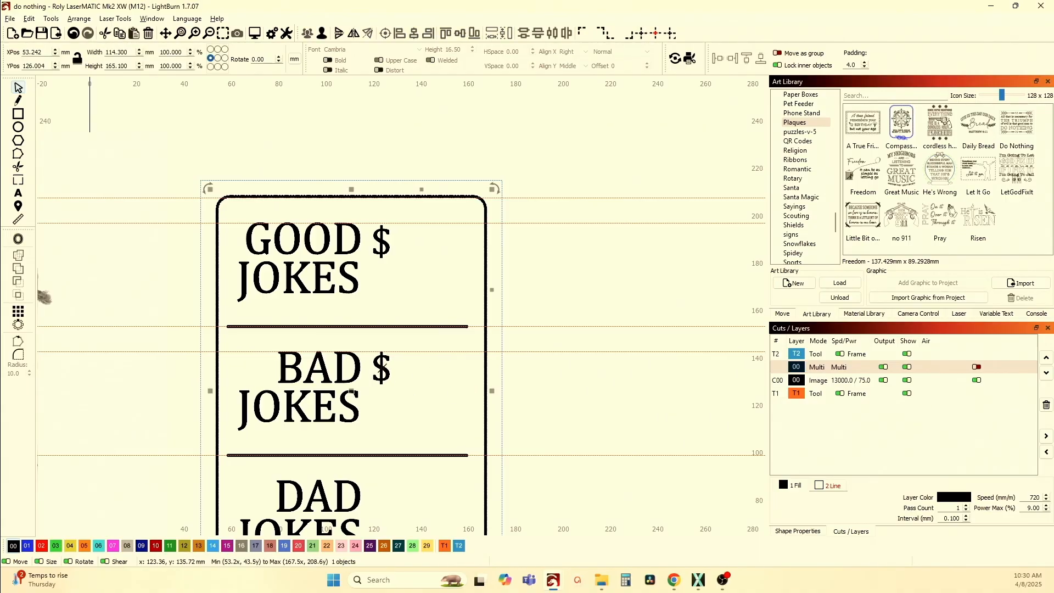
pyautogui.scroll(4, 401, 392)
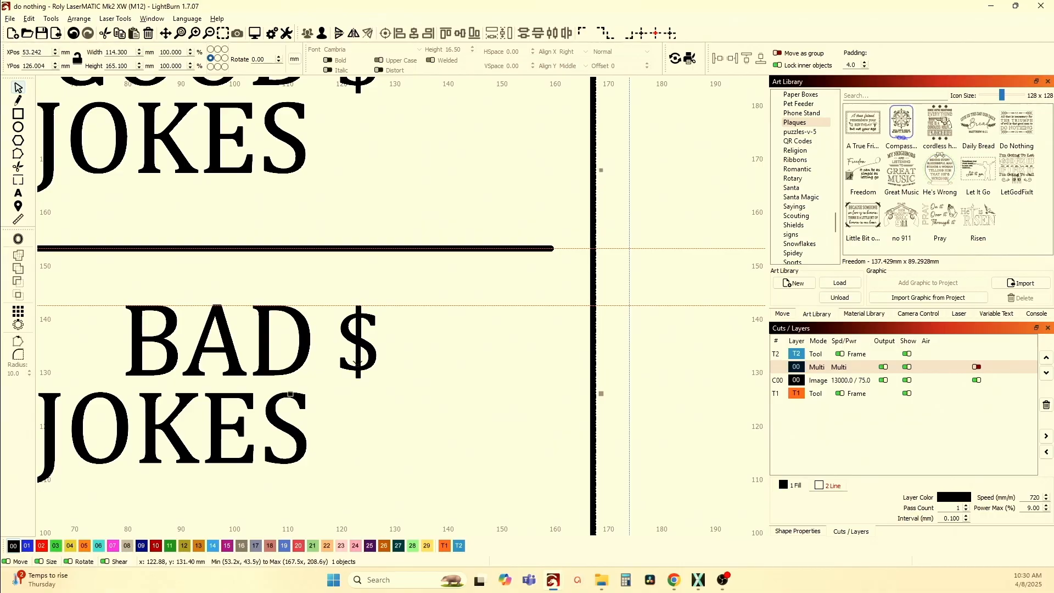
pyautogui.click(152, 19)
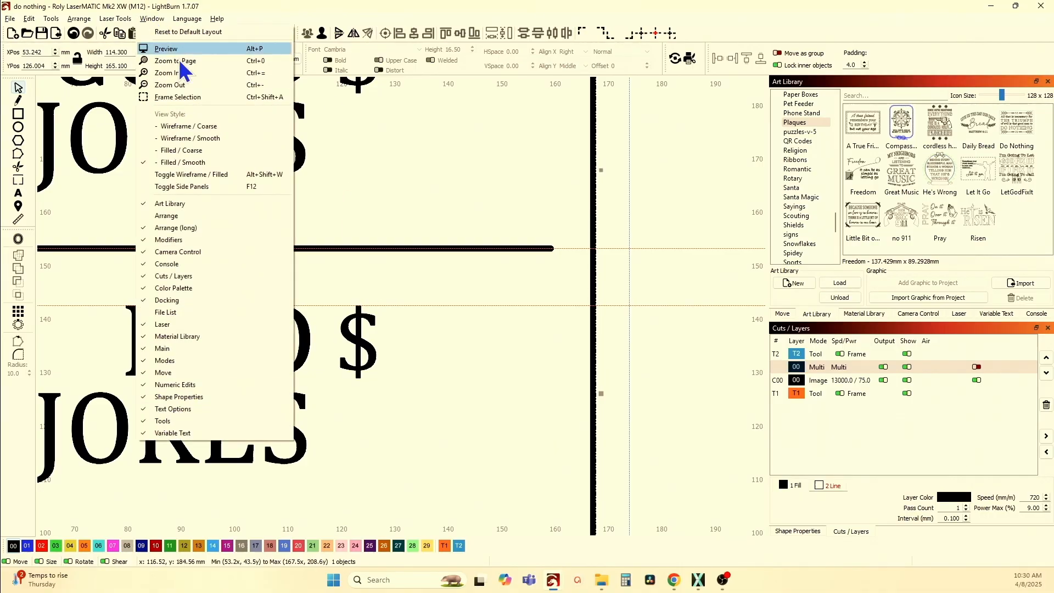
pyautogui.click(218, 139)
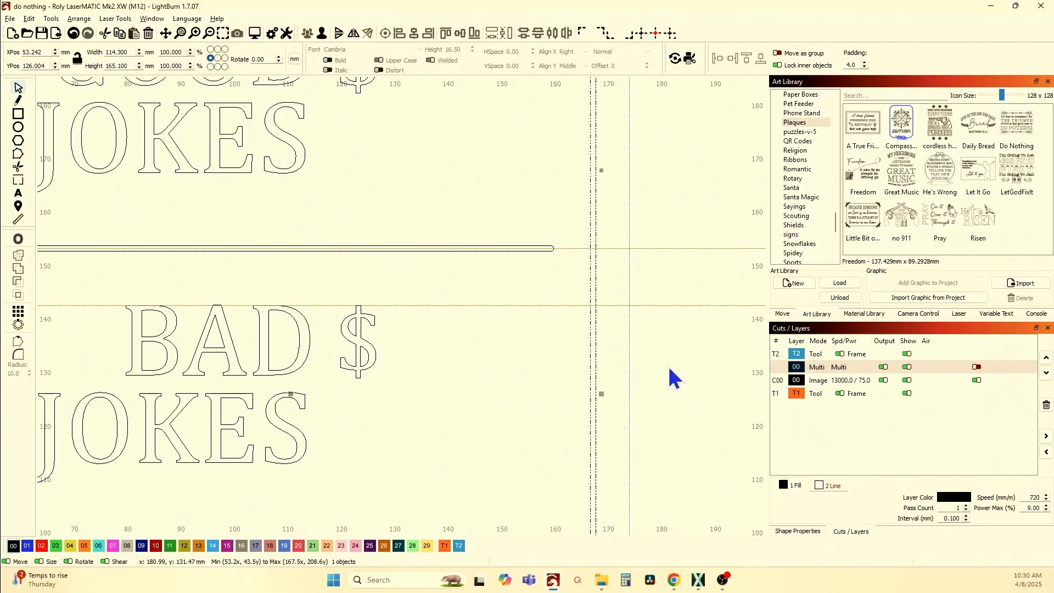
# - Move the $ sign beside BAD down 5 mm from the guide line
pyautogui.click(360, 340)
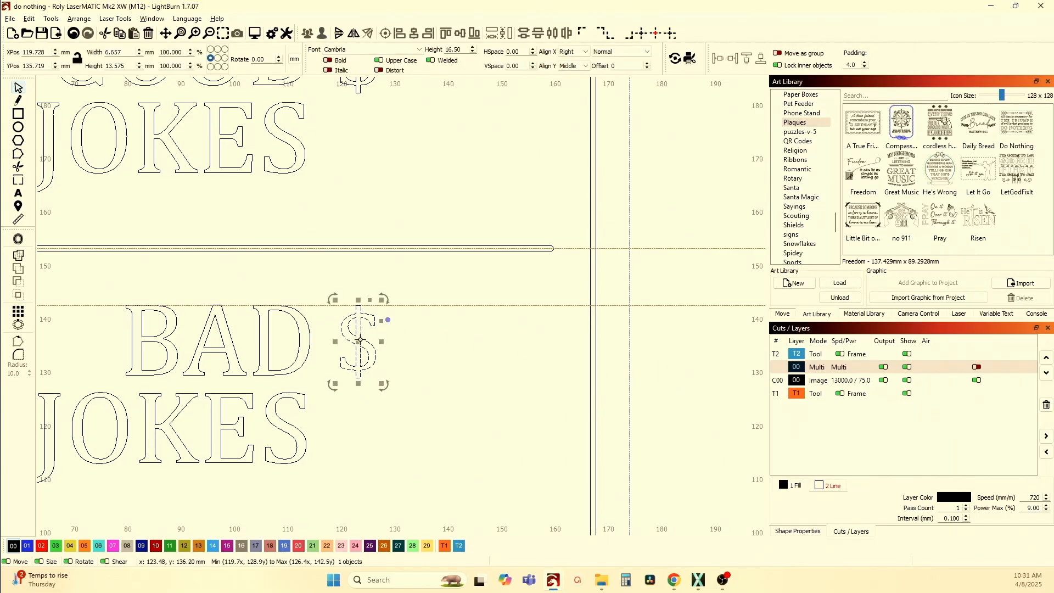
pyautogui.press('Down')
pyautogui.press('Down')
pyautogui.press('Down')
pyautogui.press('Down')
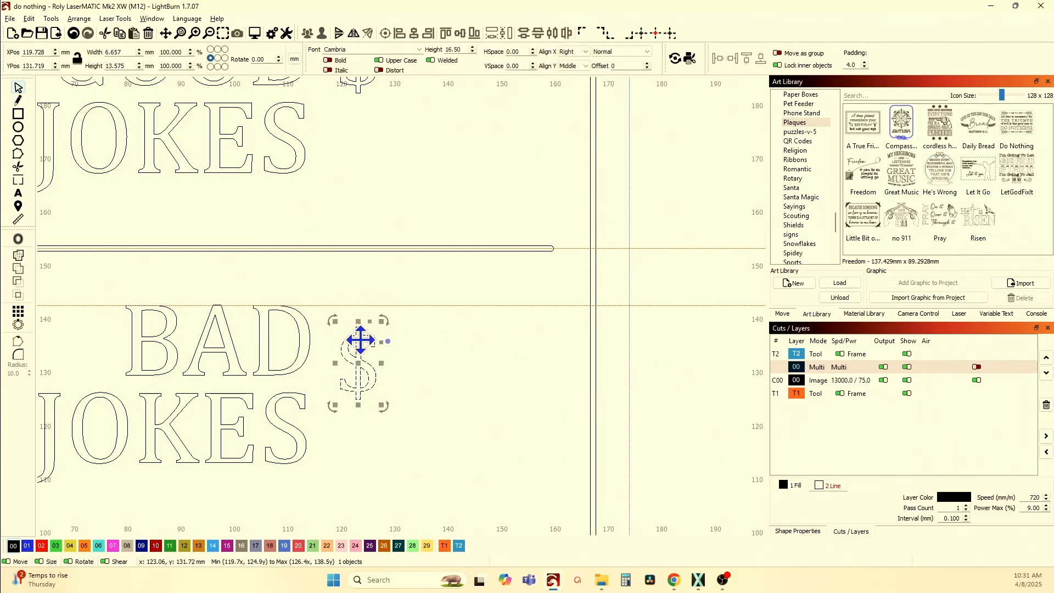
pyautogui.press('Down')
pyautogui.scroll(-3, 387, 413)
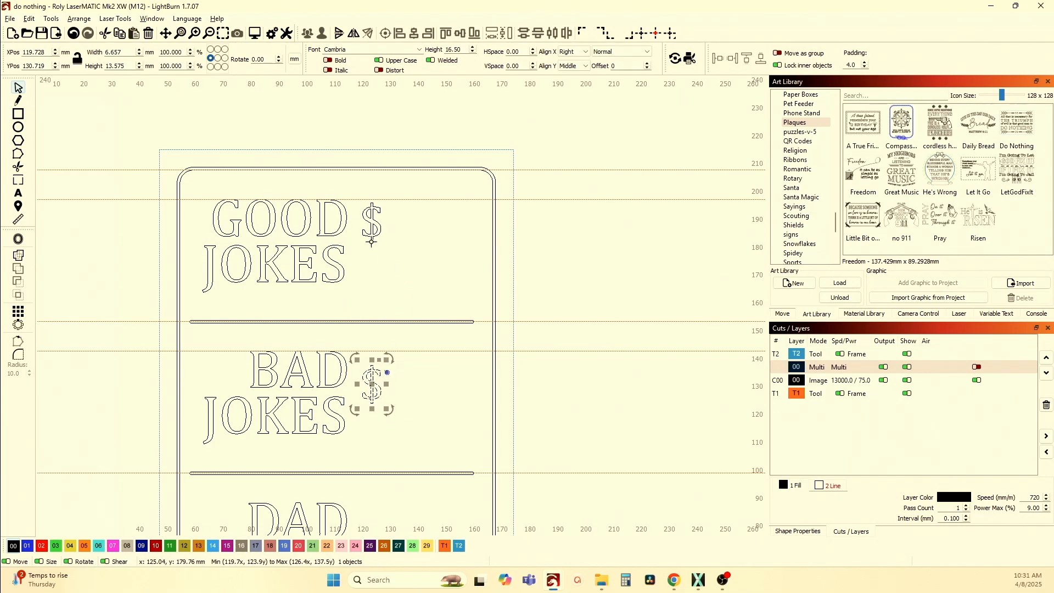
# - Align the top of the dollar sign beside GOOD to the horizontal guide line, with the sign nudged 2 mm down
pyautogui.click(374, 220)
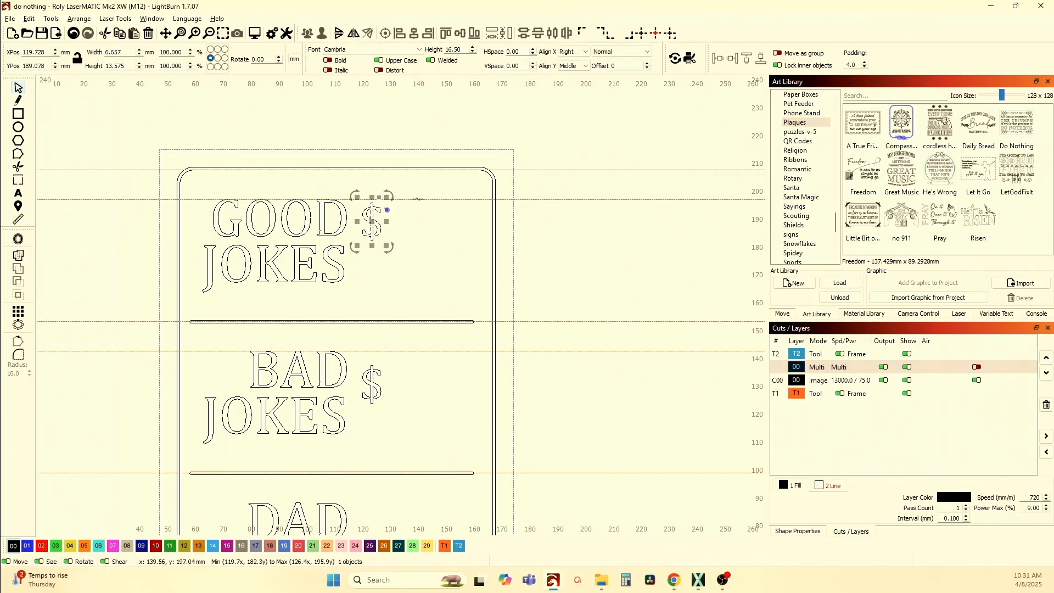
pyautogui.keyDown('shift'); pyautogui.click(419, 200); pyautogui.keyUp('shift')
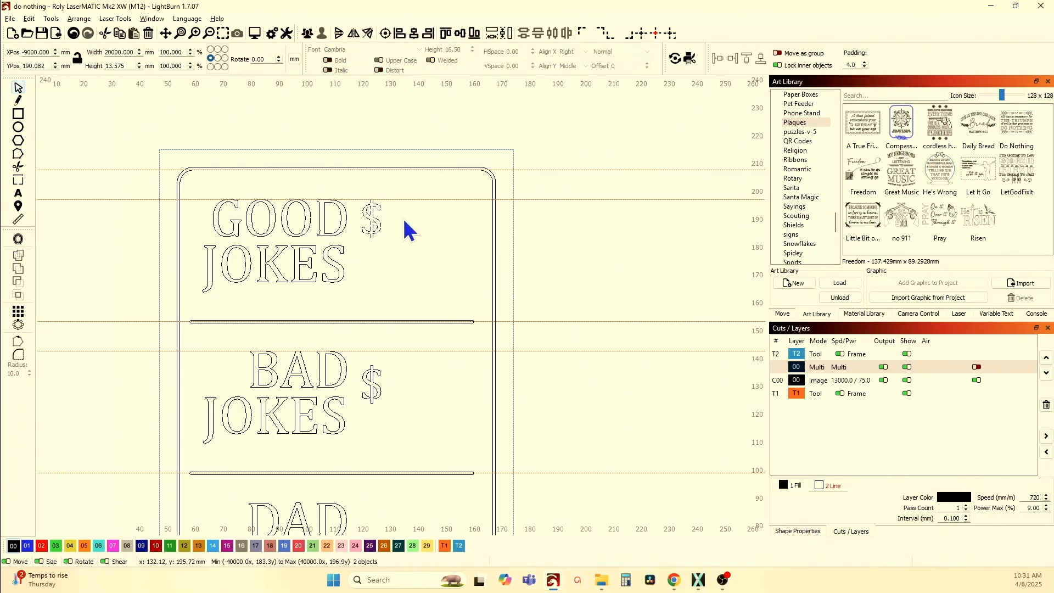
pyautogui.click(401, 239)
pyautogui.click(373, 220)
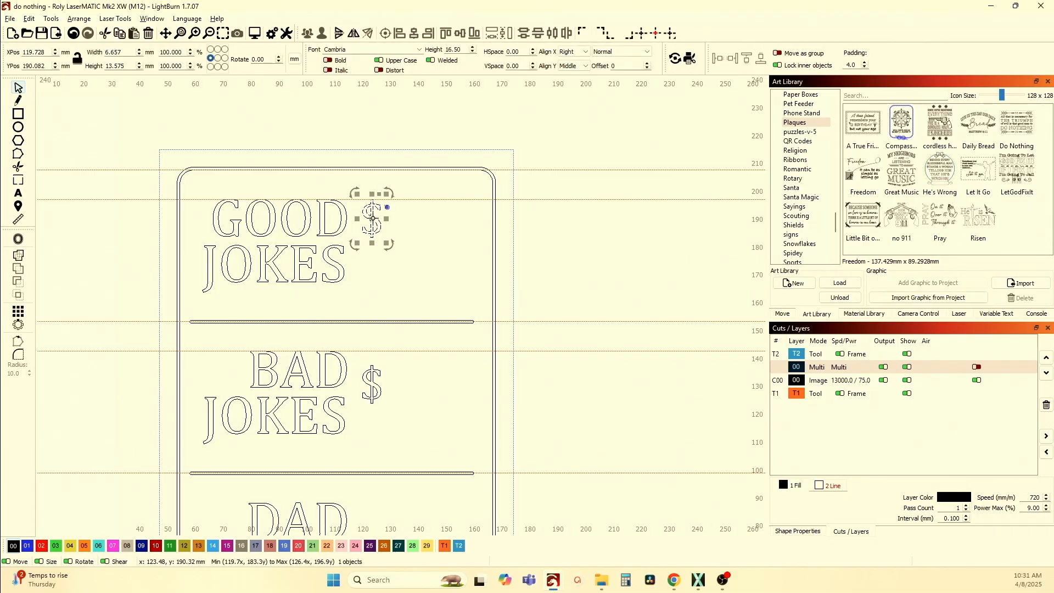
pyautogui.press('Down')
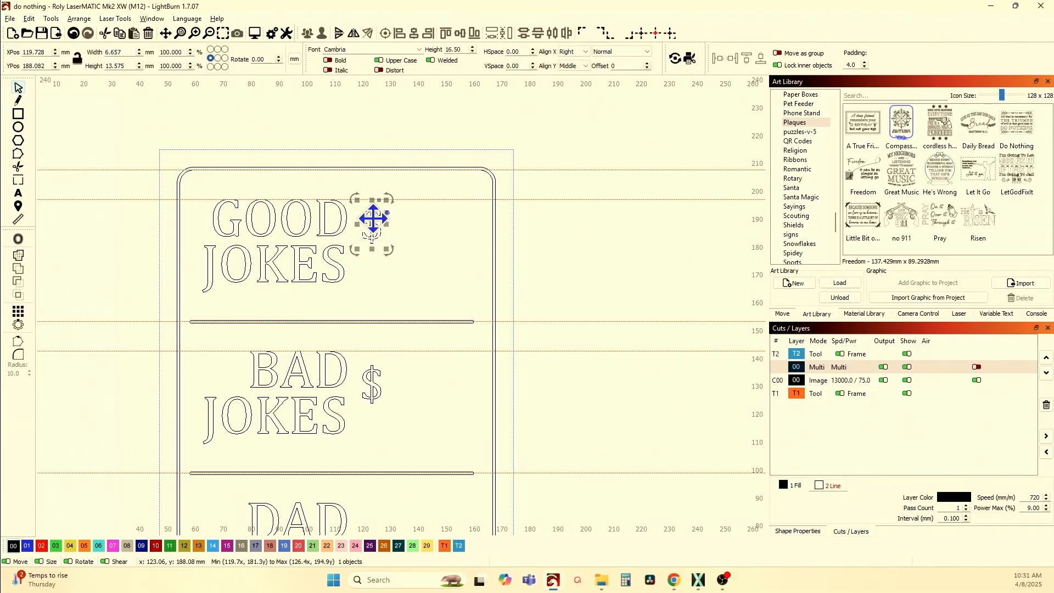
pyautogui.scroll(2, 365, 240)
pyautogui.scroll(-1, 364, 242)
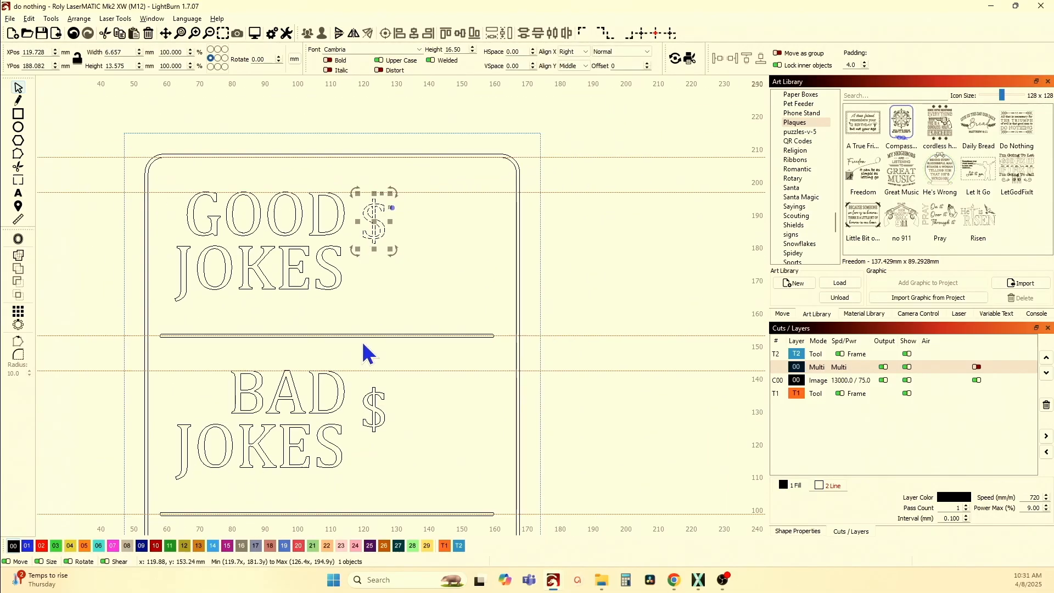
pyautogui.press('Escape')
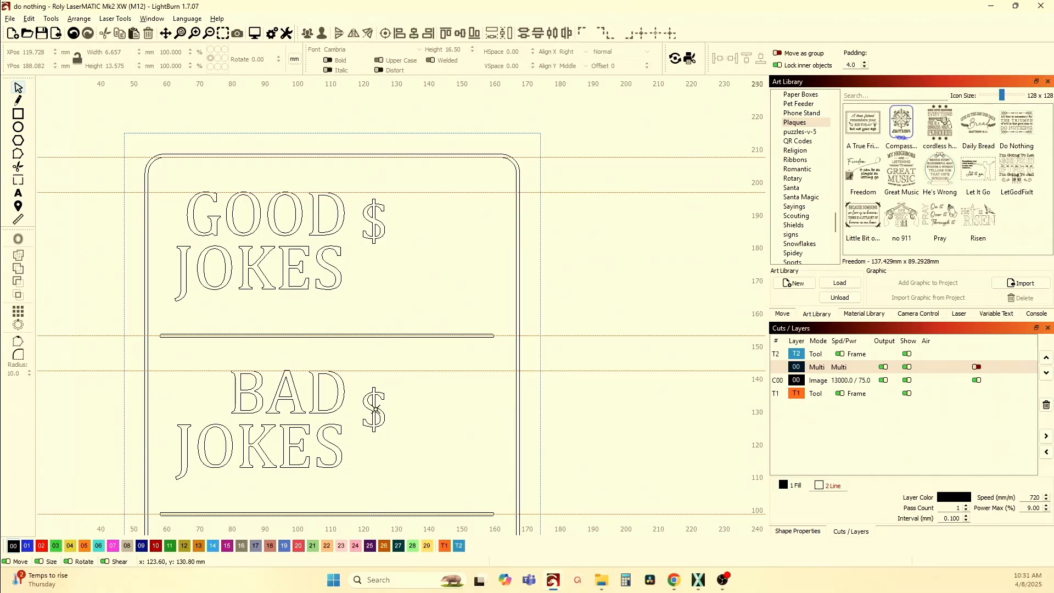
# - Move the dollar sign beside BAD up about 3 mm, so it sits just below its guide line
pyautogui.click(376, 409)
pyautogui.moveTo(376, 410); pyautogui.dragTo(377, 399)
pyautogui.scroll(-4, 375, 406)
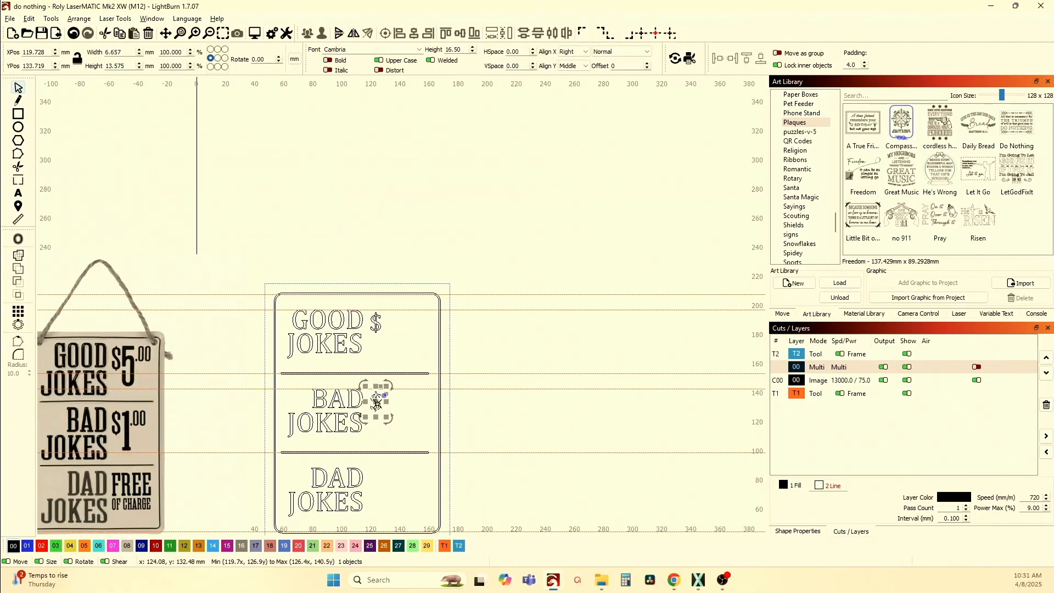
pyautogui.scroll(2, 353, 306)
pyautogui.scroll(3, 369, 329)
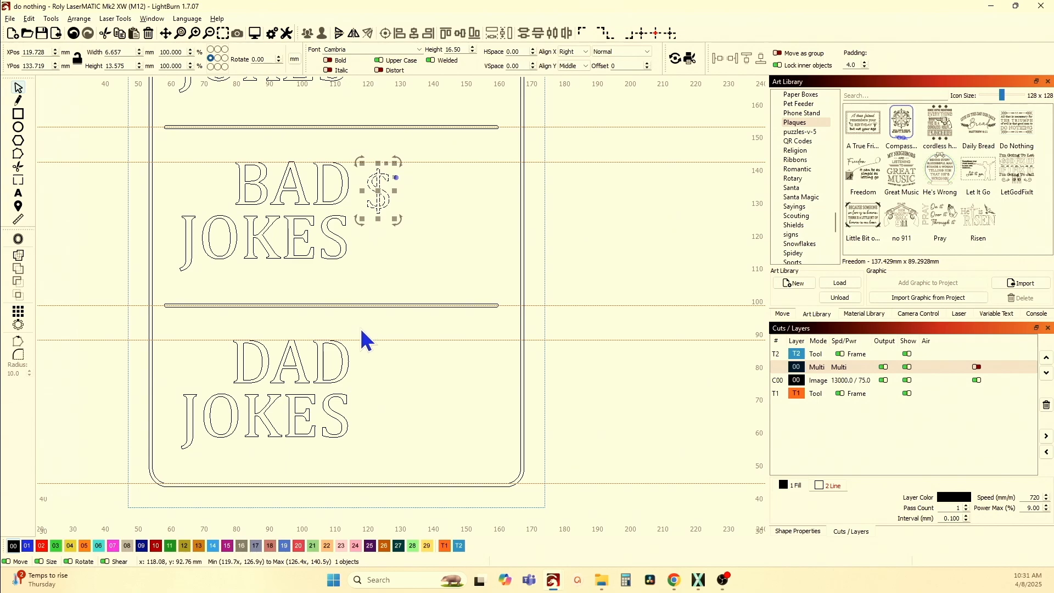
# - Add the text FREE beside DAD JOKES, with its horizontal alignment set to Middle
pyautogui.scroll(-3, 363, 340)
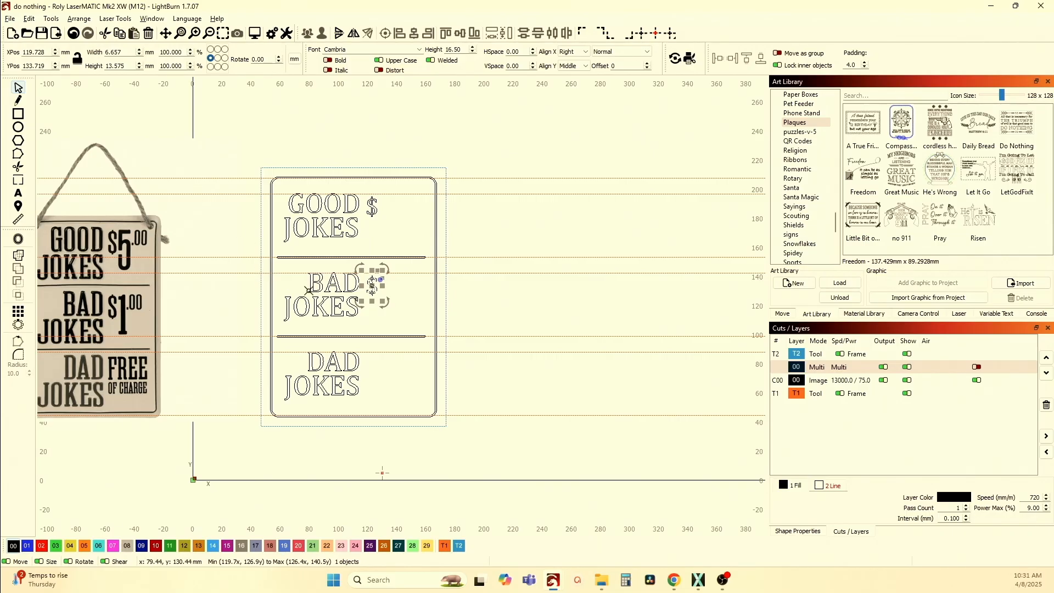
pyautogui.scroll(4, 394, 377)
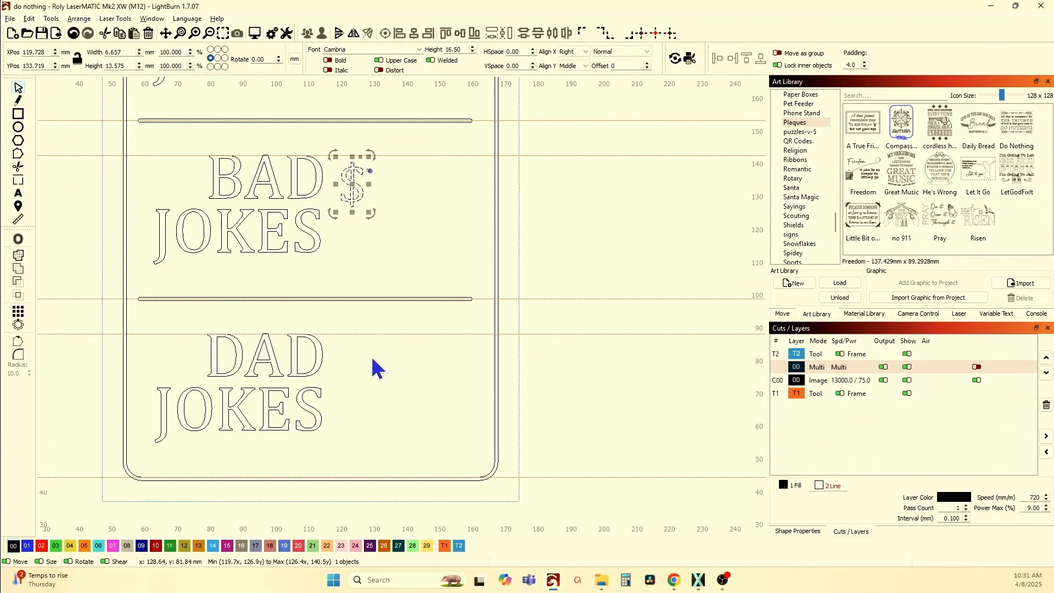
pyautogui.click(20, 194)
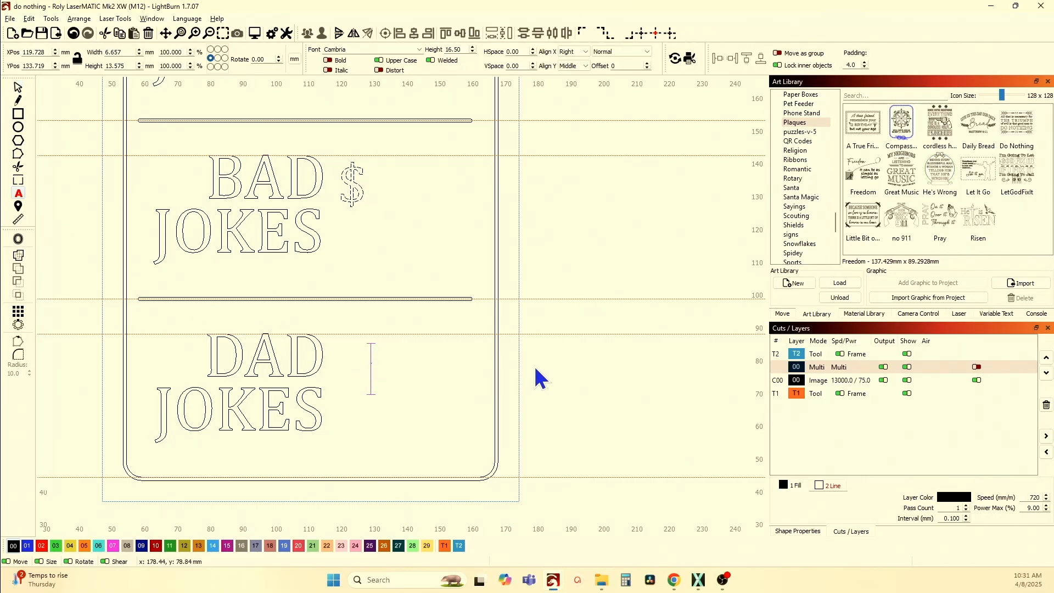
pyautogui.write('FREE')
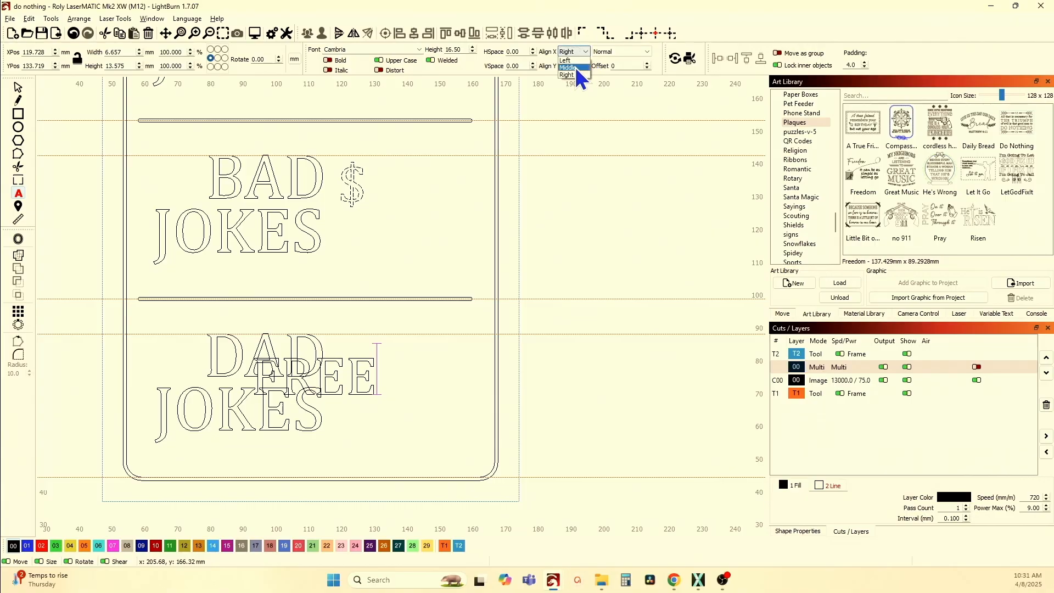
pyautogui.click(574, 67)
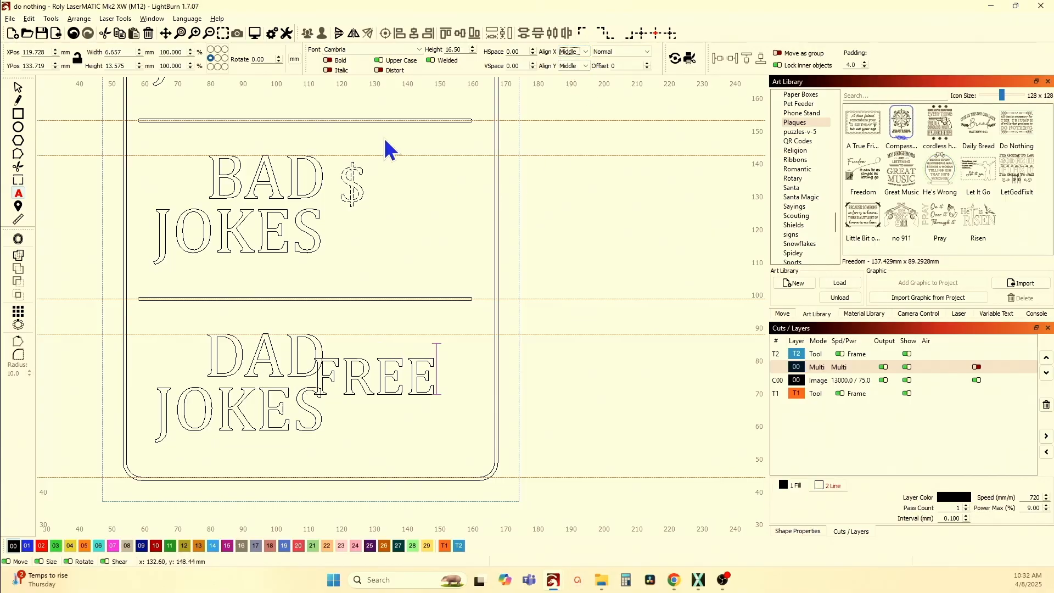
pyautogui.click(18, 87)
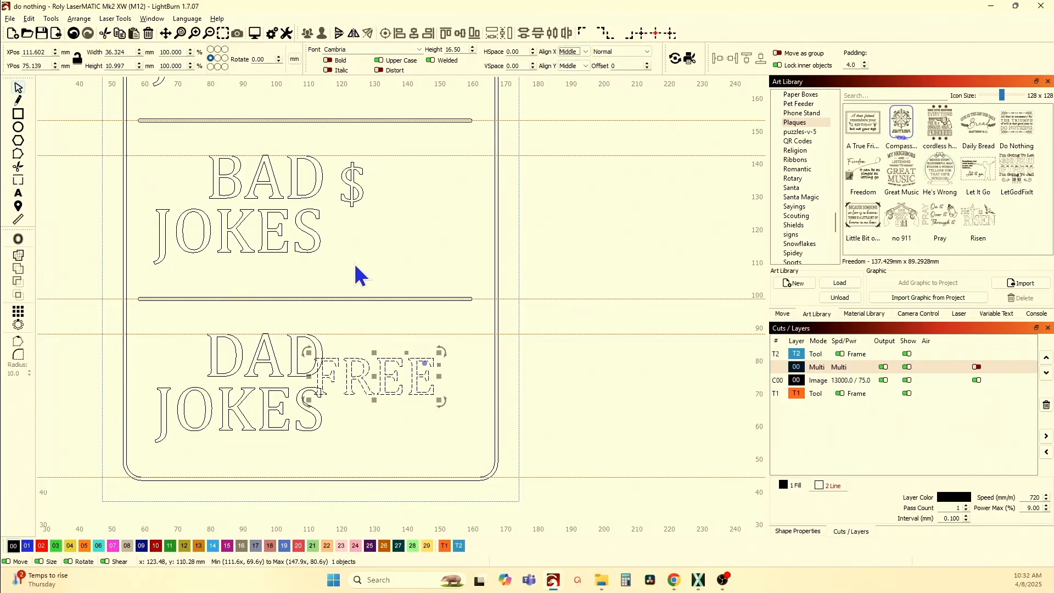
# - Align the left edge of FREE with the left edge of the dollar sign beside BAD
pyautogui.keyDown('shift'); pyautogui.click(357, 199); pyautogui.keyUp('shift')
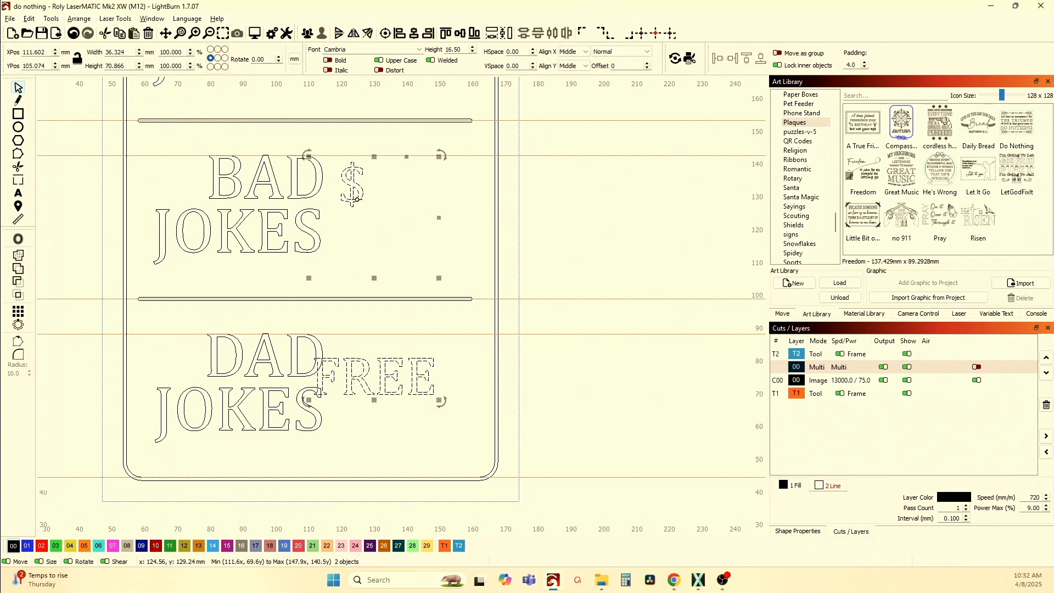
pyautogui.click(399, 34)
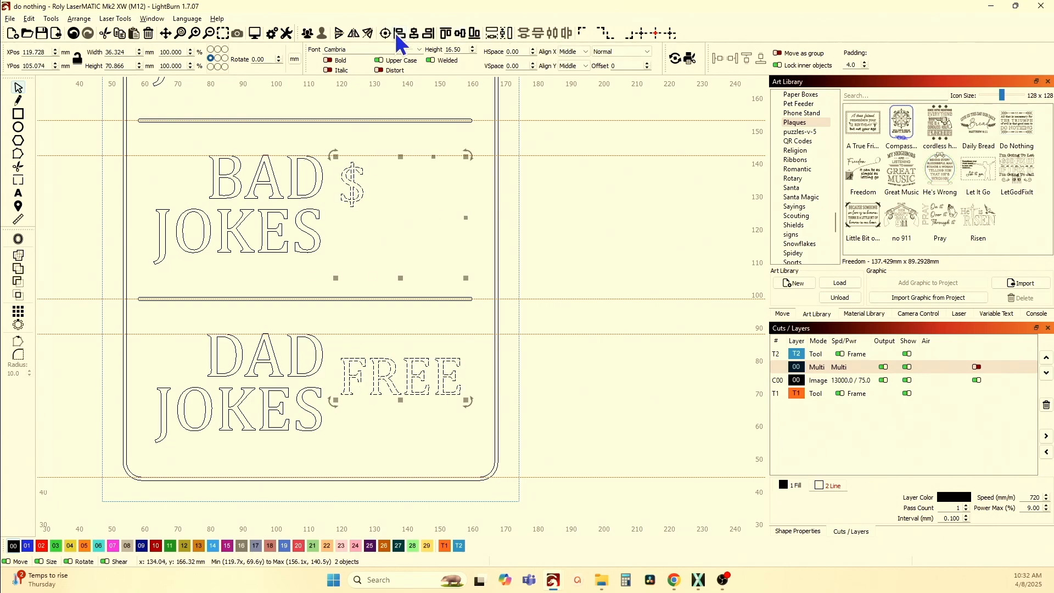
pyautogui.click(437, 364)
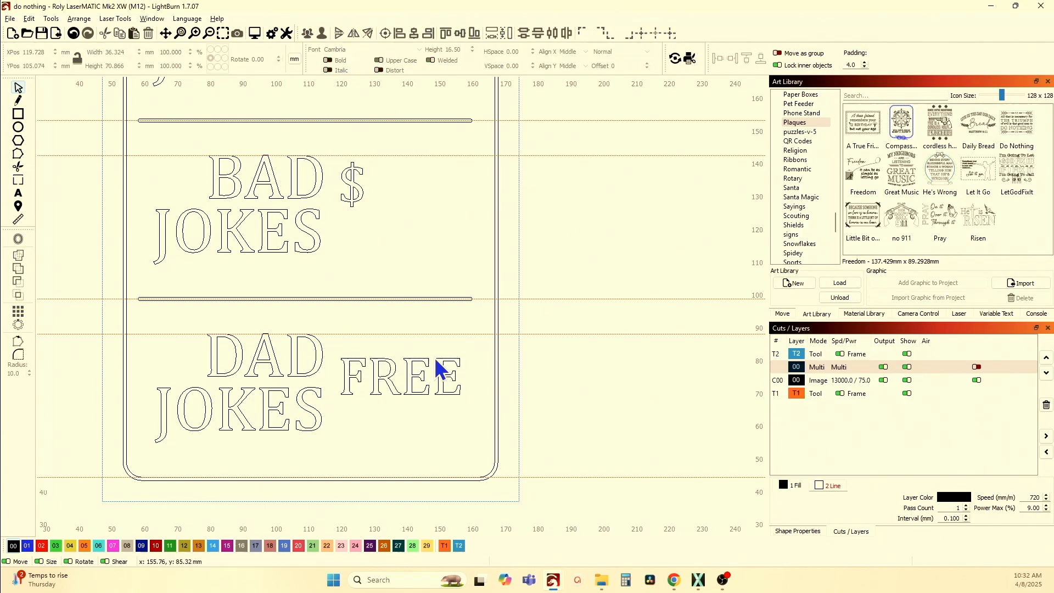
# - Align the top of FREE to the guide line above DAD, with the word nudged 2 mm down
pyautogui.click(391, 377)
pyautogui.keyDown('shift'); pyautogui.click(387, 334); pyautogui.keyUp('shift')
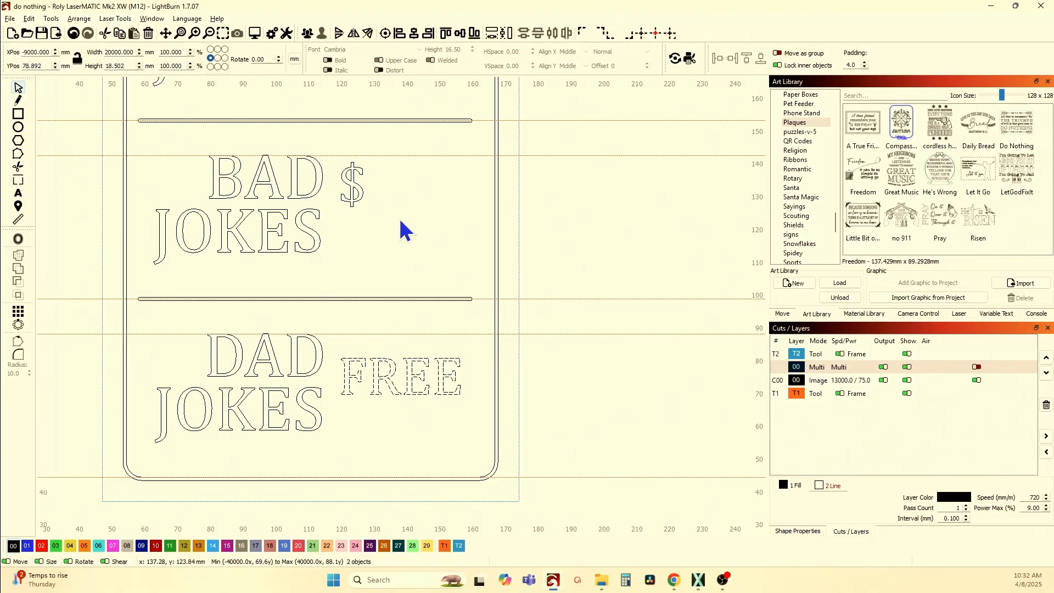
pyautogui.click(448, 34)
pyautogui.click(426, 315)
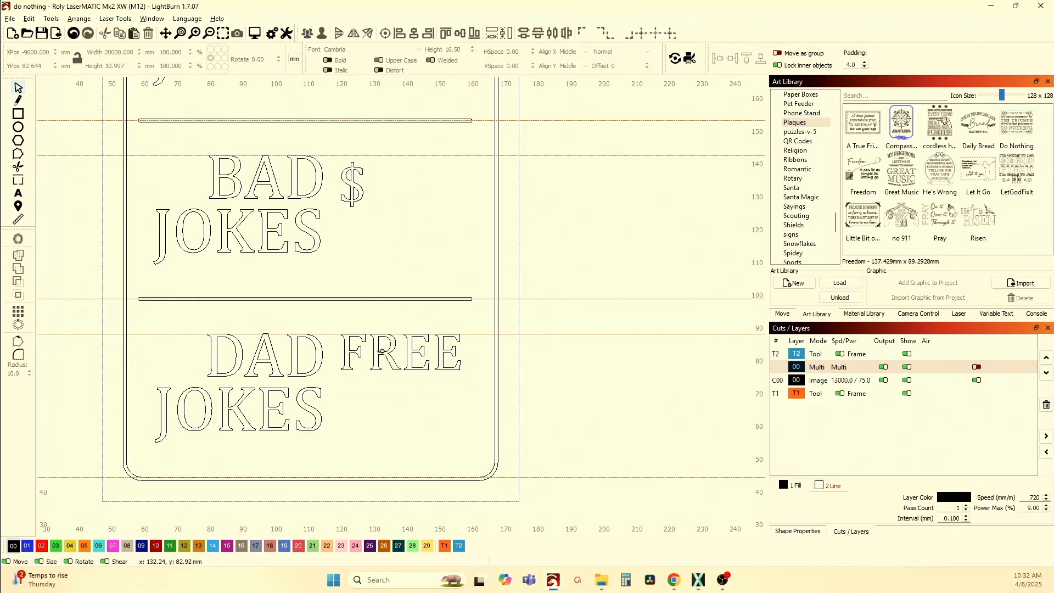
pyautogui.click(382, 353)
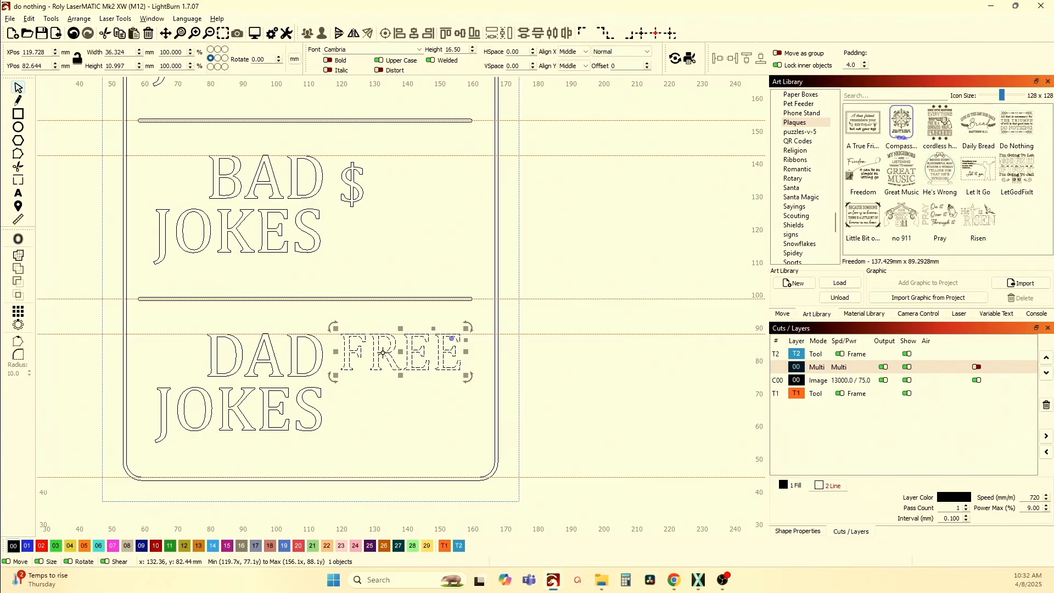
pyautogui.press('Down')
pyautogui.press('Down')
pyautogui.scroll(-5, 383, 353)
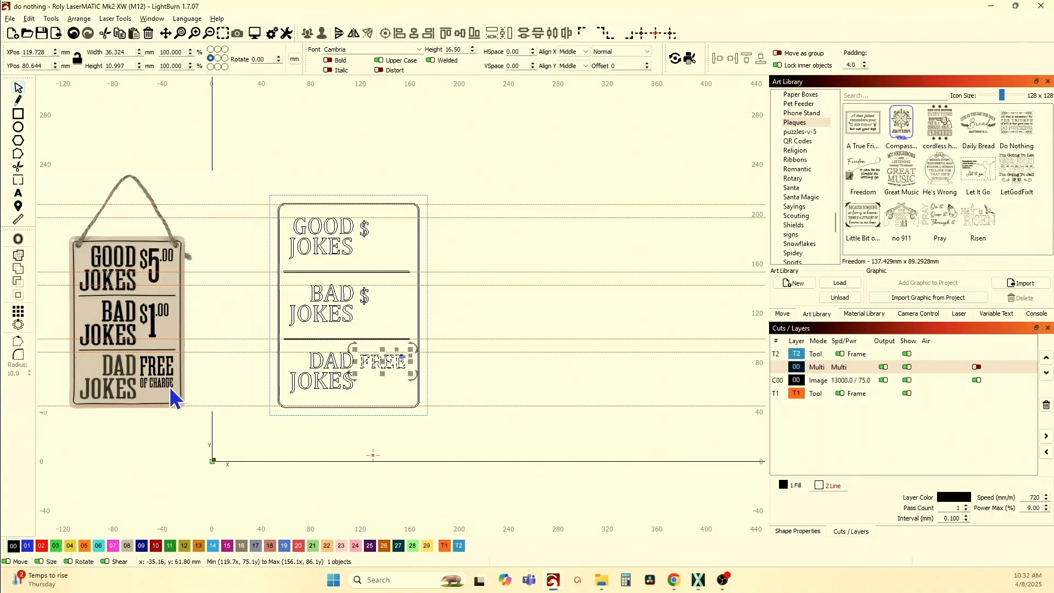
# - Add the text OF CHARGE below FREE
pyautogui.scroll(8, 351, 379)
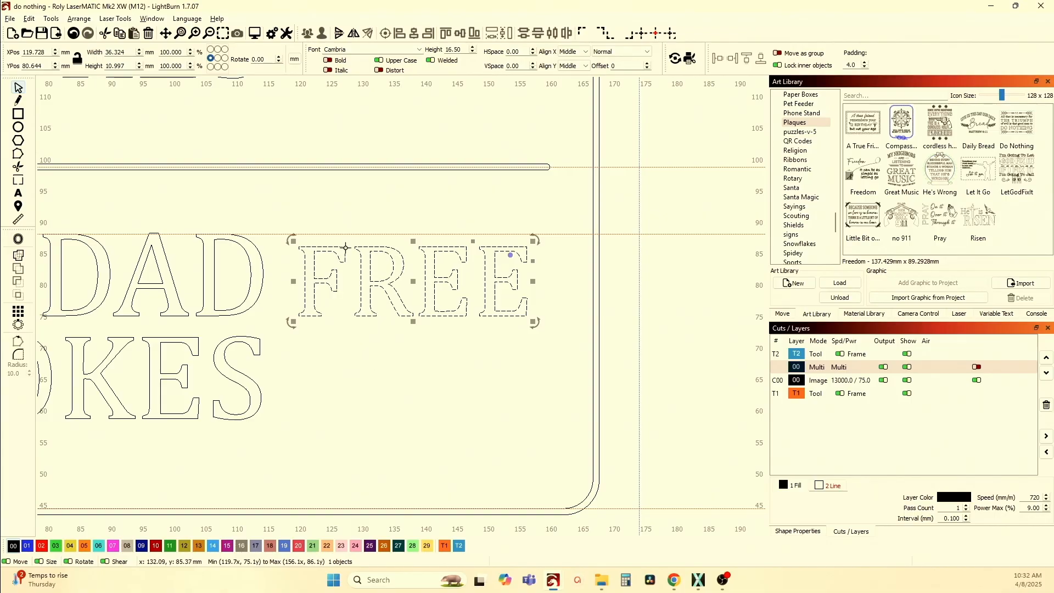
pyautogui.click(19, 193)
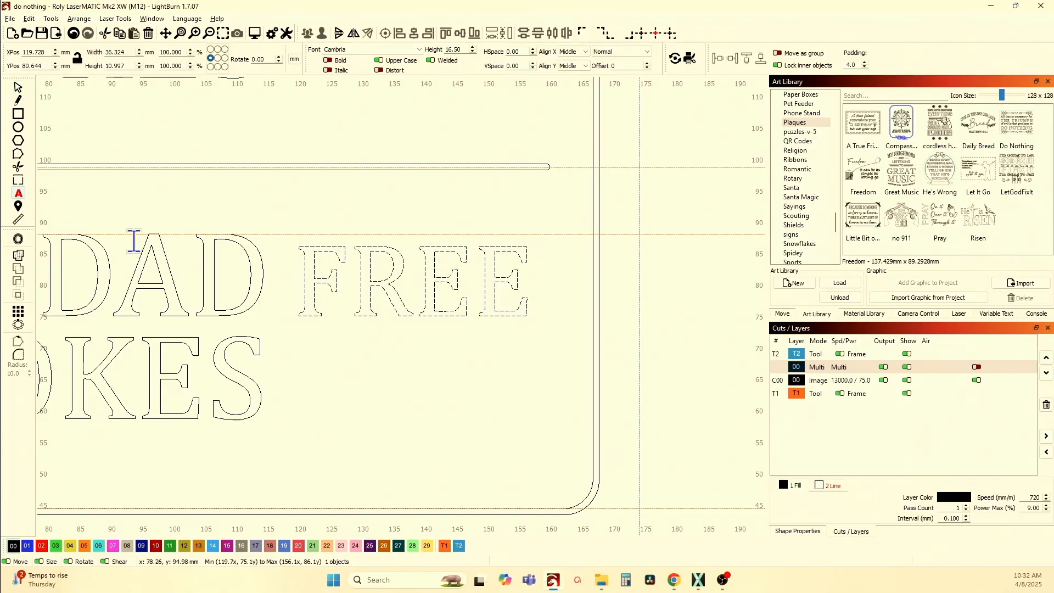
pyautogui.click(373, 364)
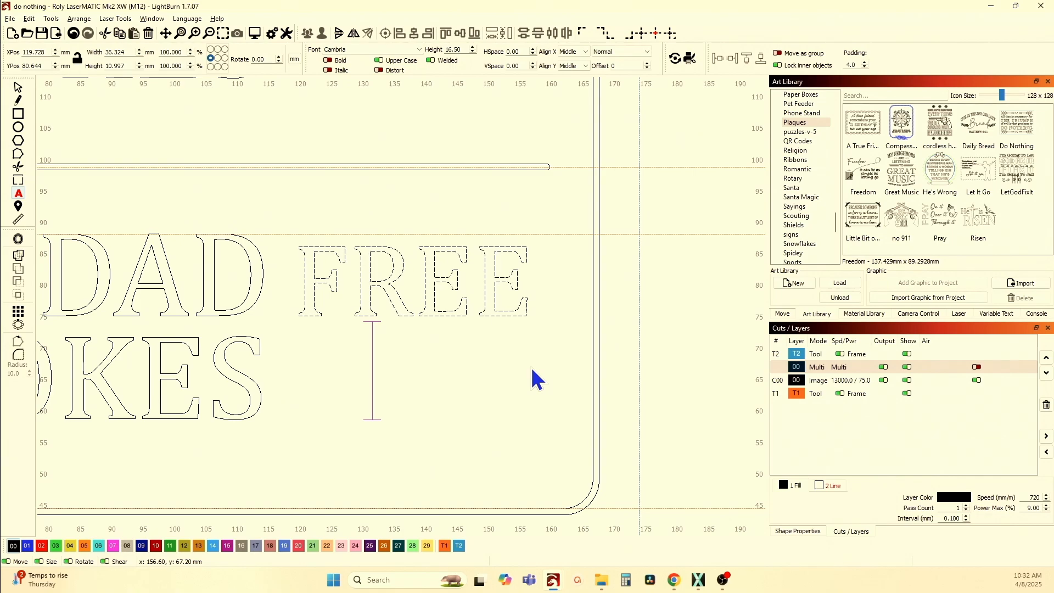
pyautogui.write('OF CH')
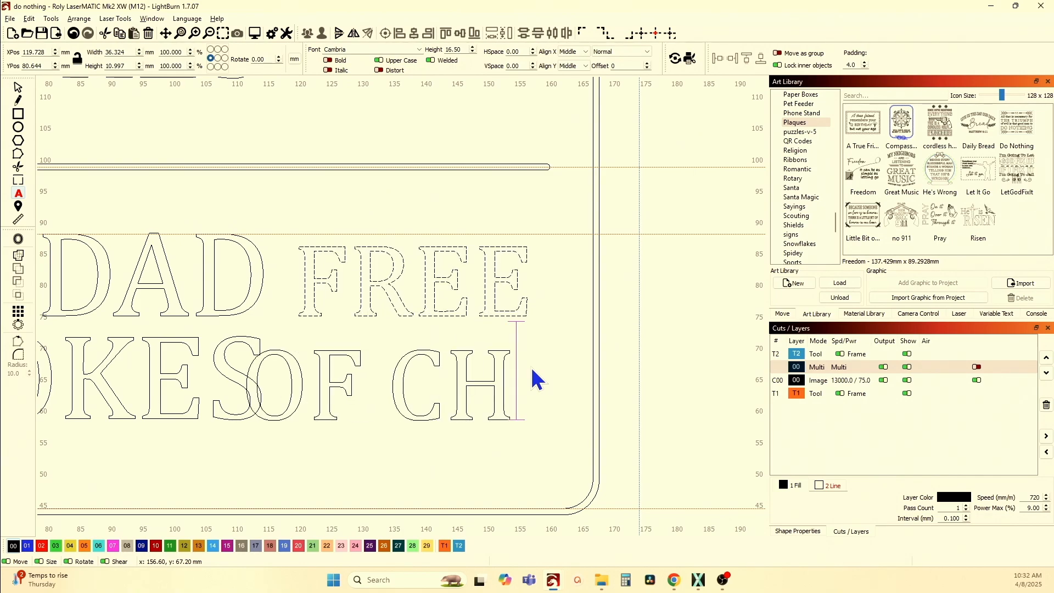
pyautogui.write('ARGE')
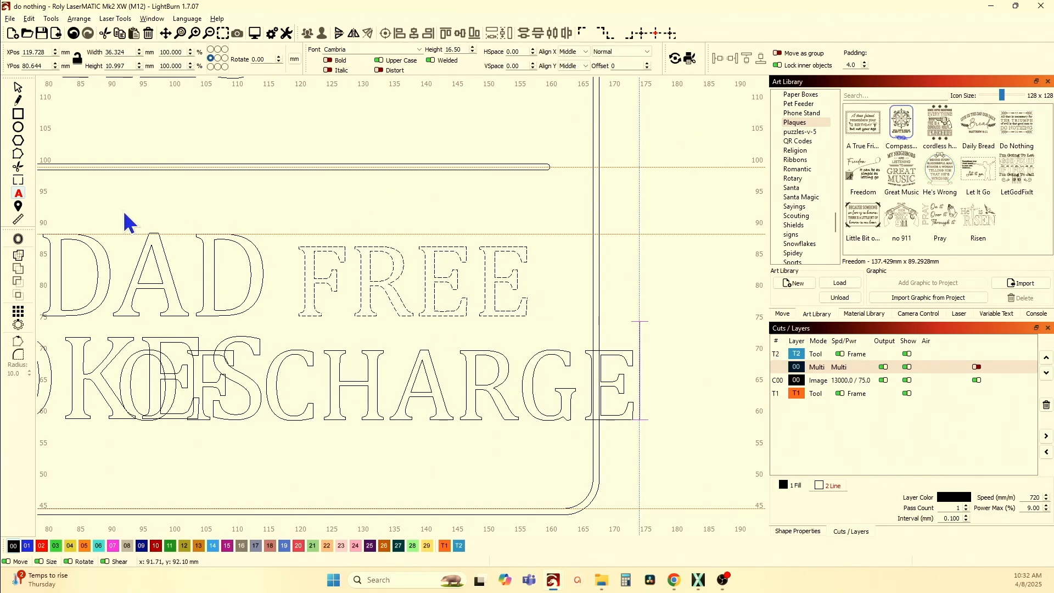
pyautogui.click(18, 87)
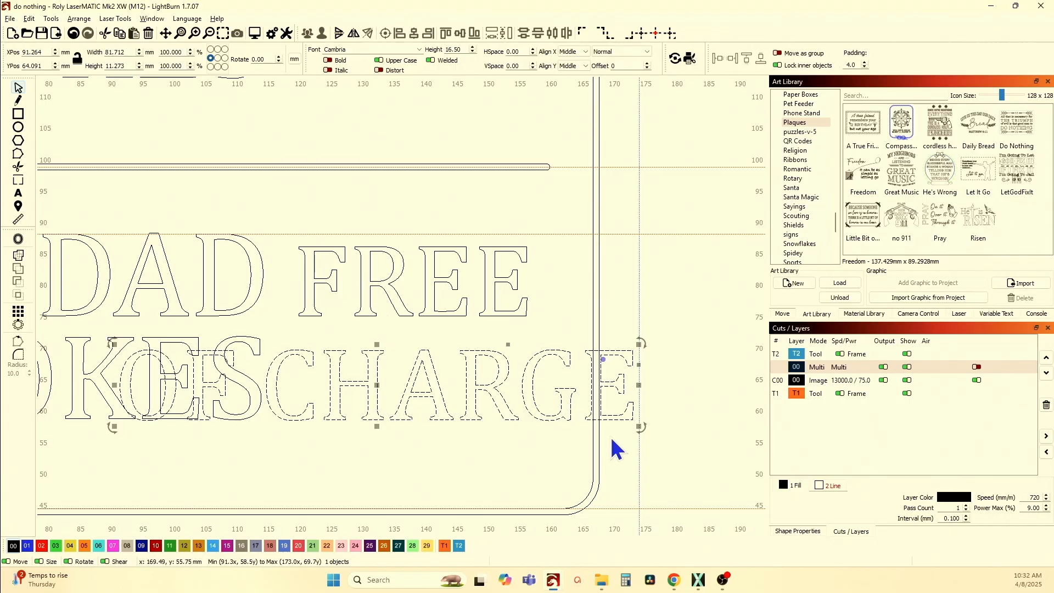
# - Scale OF CHARGE down to about 36 mm wide and place it directly under FREE with their left edges lined up
pyautogui.scroll(-2, 505, 399)
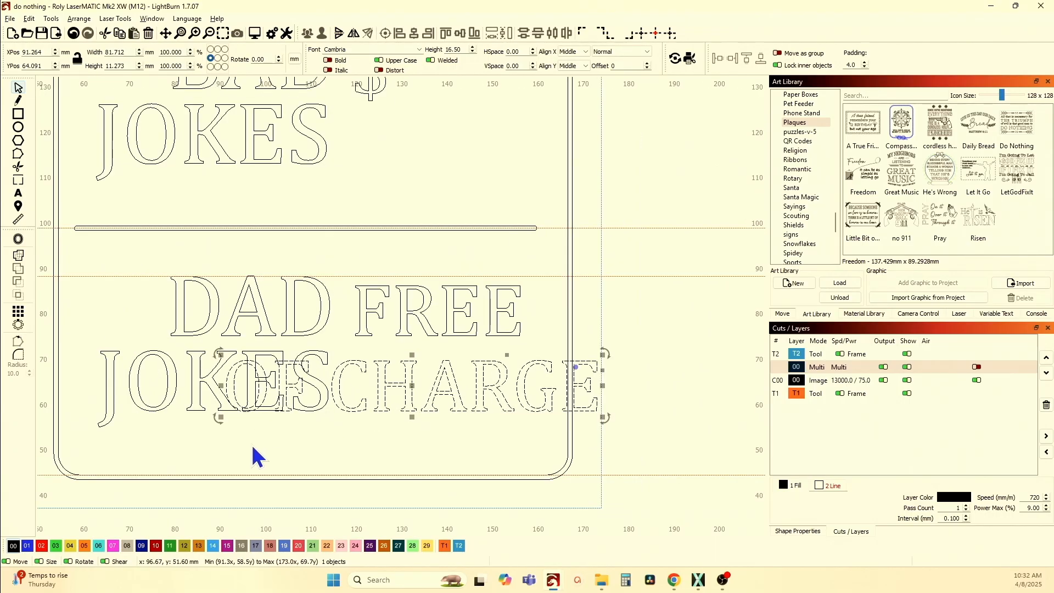
pyautogui.moveTo(220, 417); pyautogui.dragTo(344, 404)
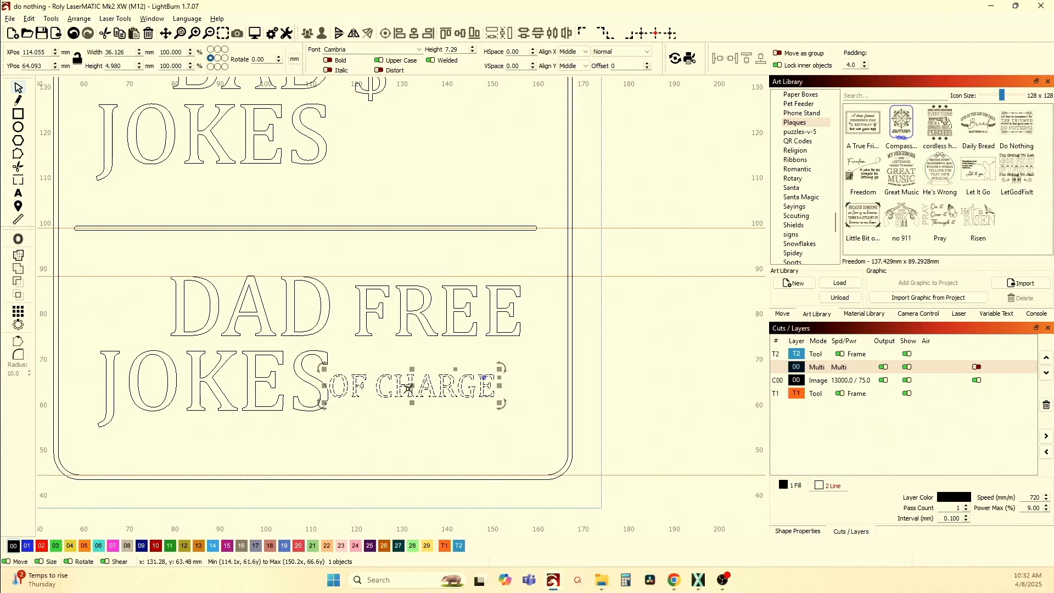
pyautogui.moveTo(414, 388); pyautogui.dragTo(439, 358)
pyautogui.scroll(3, 437, 357)
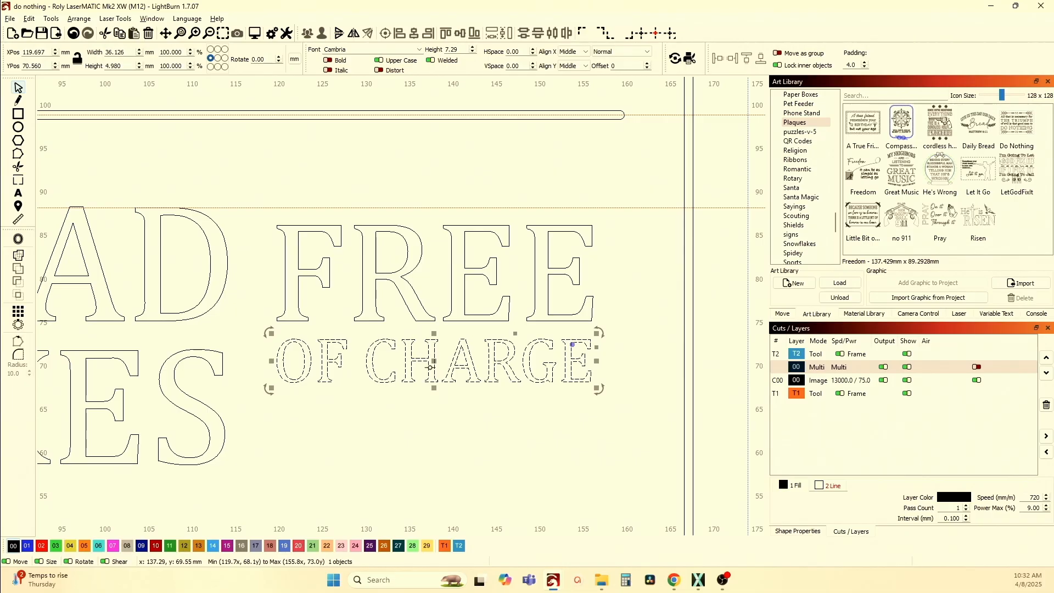
# - Match OF CHARGE to the width of FREE by setting it to 36.324 mm with the aspect ratio locked
pyautogui.click(369, 321)
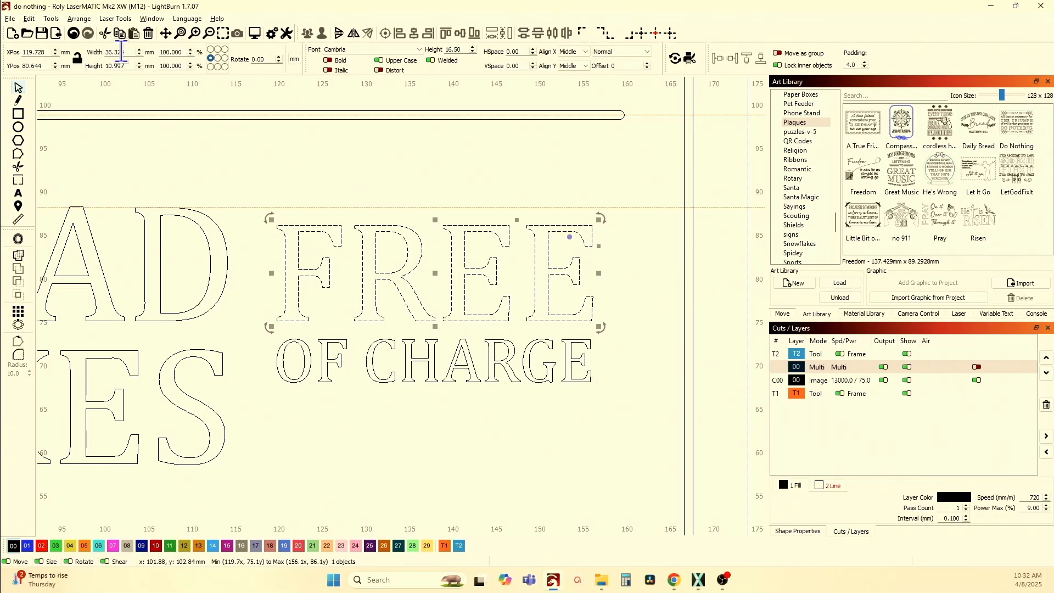
pyautogui.click(331, 362)
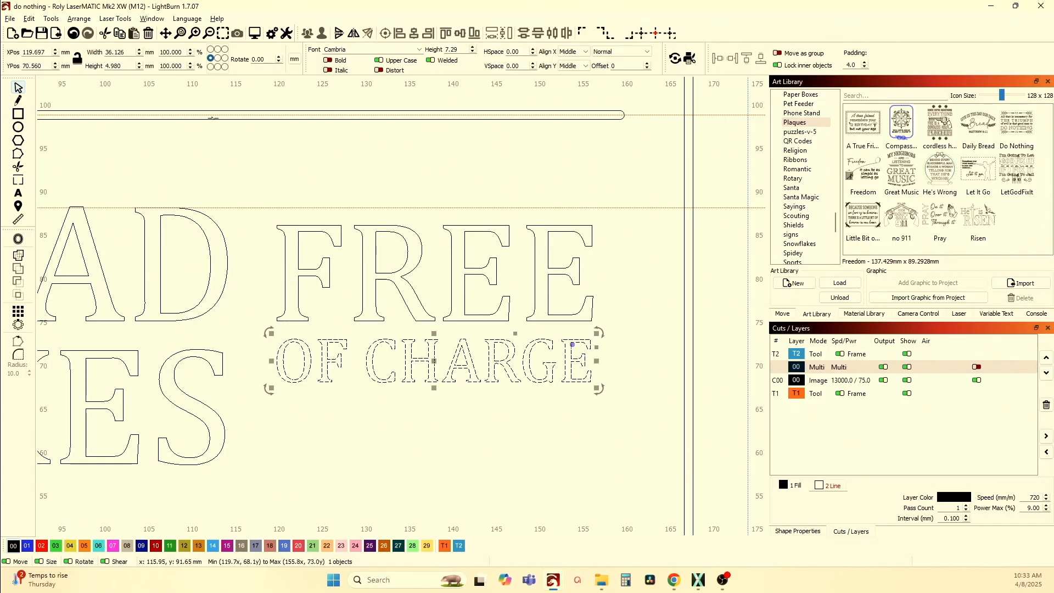
pyautogui.click(151, 53)
pyautogui.click(77, 59)
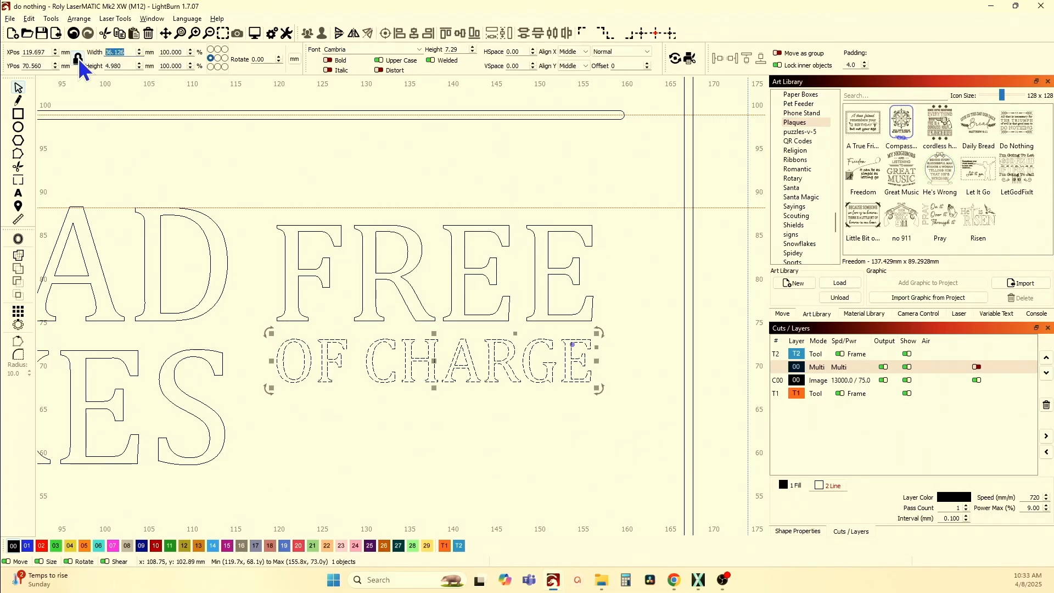
pyautogui.write('36.324')
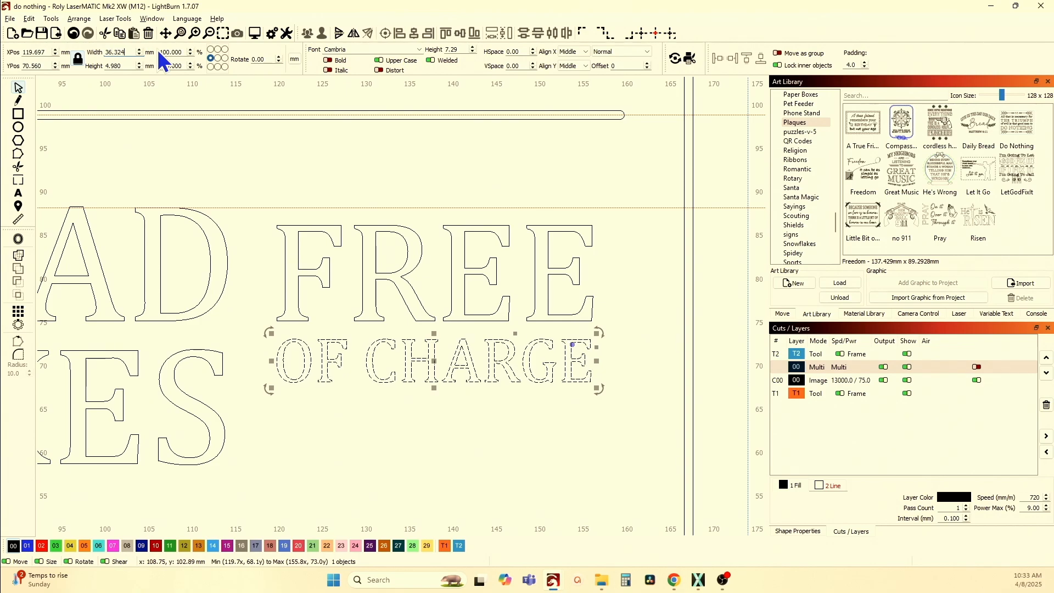
pyautogui.press('Return')
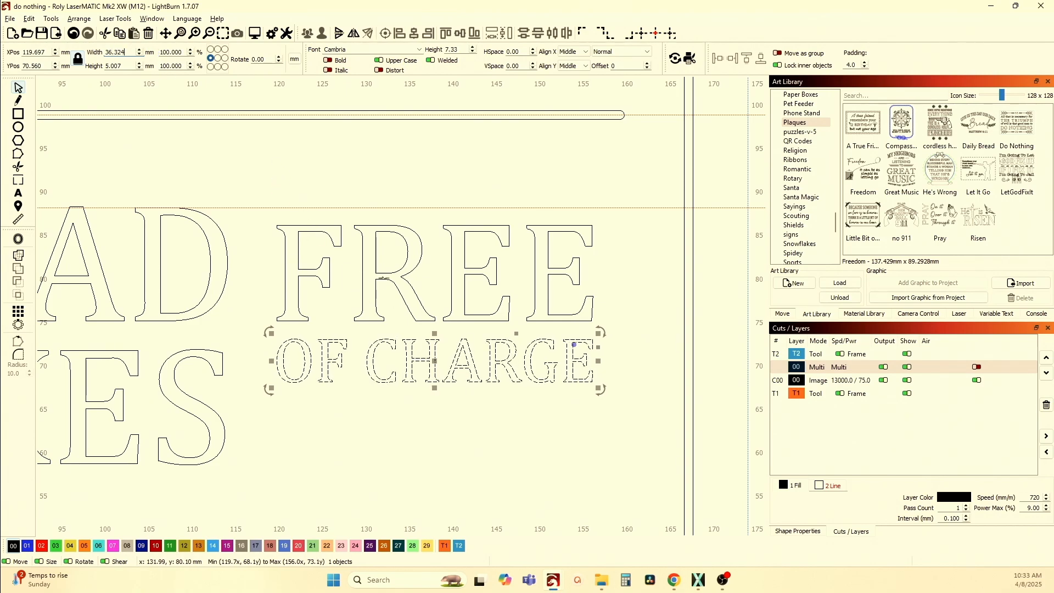
# - Centre OF CHARGE under FREE and nudge it up about 0.8 mm closer to that word
pyautogui.keyDown('shift'); pyautogui.click(384, 278); pyautogui.keyUp('shift')
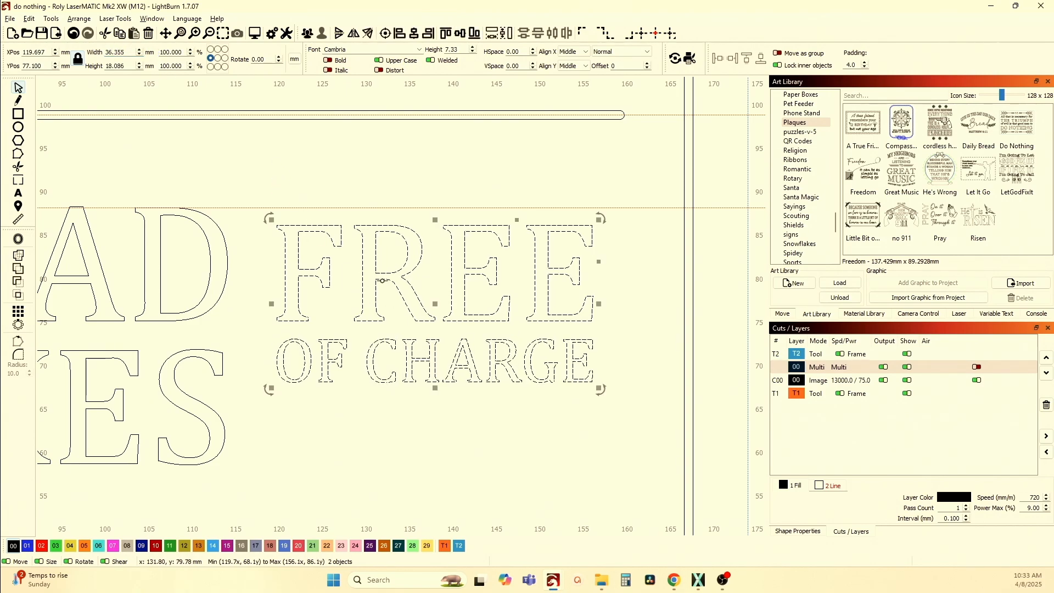
pyautogui.click(413, 34)
pyautogui.click(426, 425)
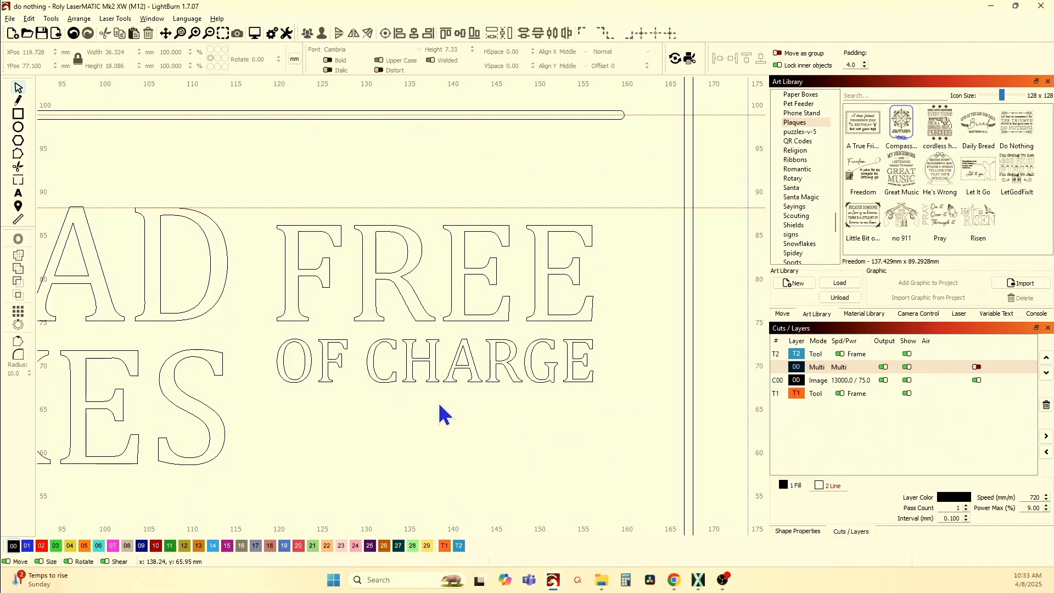
pyautogui.click(415, 386)
pyautogui.press('Up')
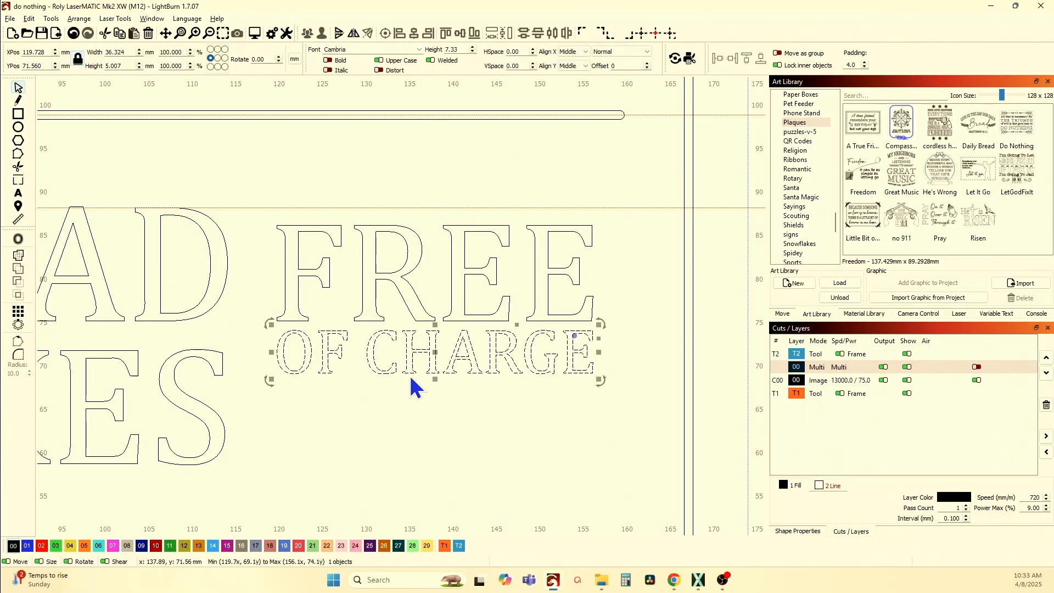
pyautogui.press('Down')
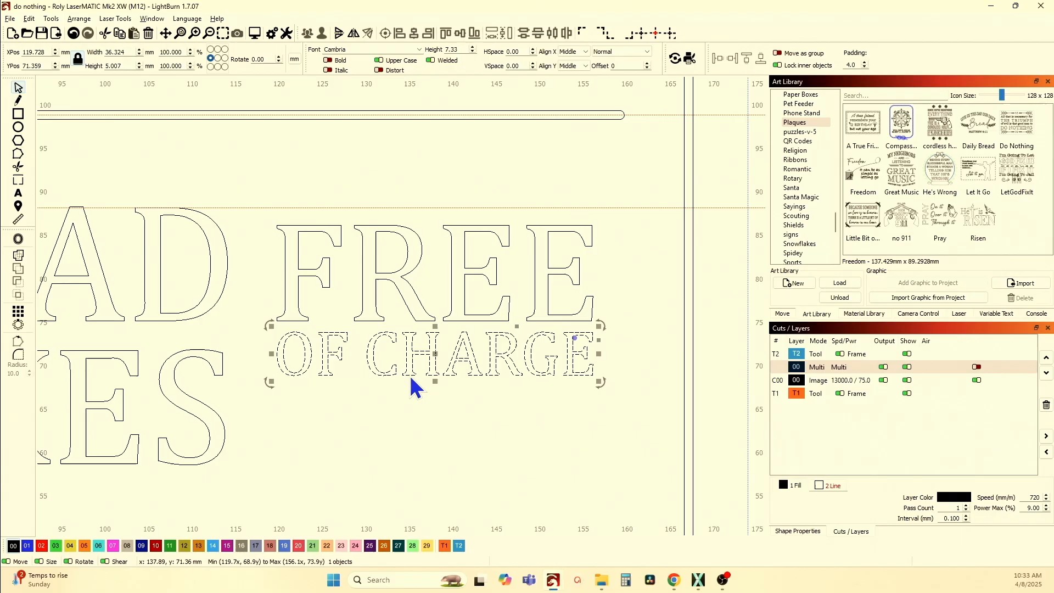
pyautogui.click(392, 405)
# - Add the text 5 next to the dollar sign beside GOOD JOKES and enlarge it to about 18 mm tall
pyautogui.scroll(-6, 393, 406)
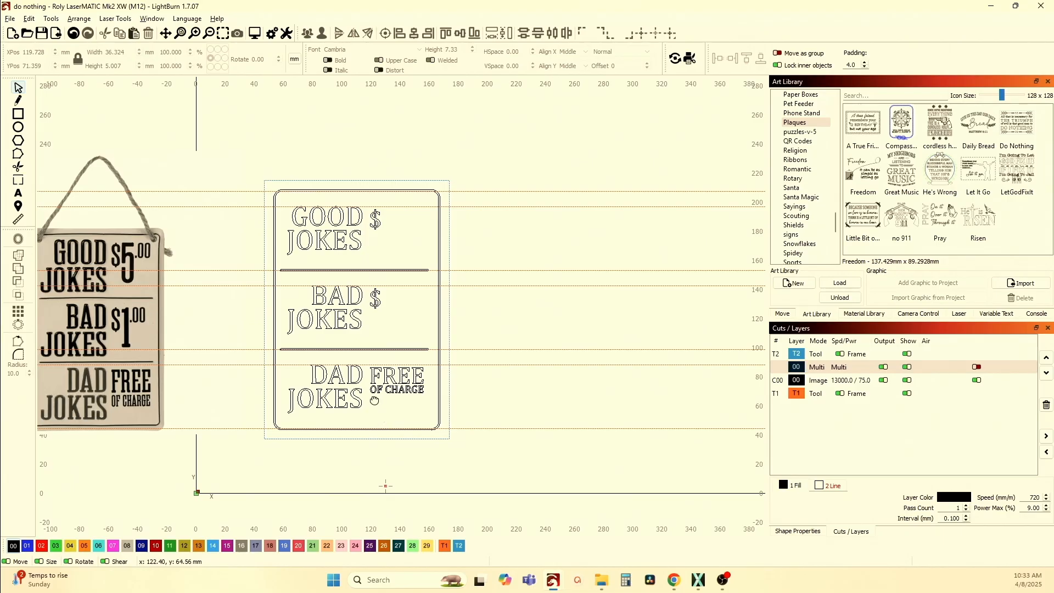
pyautogui.moveTo(374, 401); pyautogui.dragTo(398, 401)
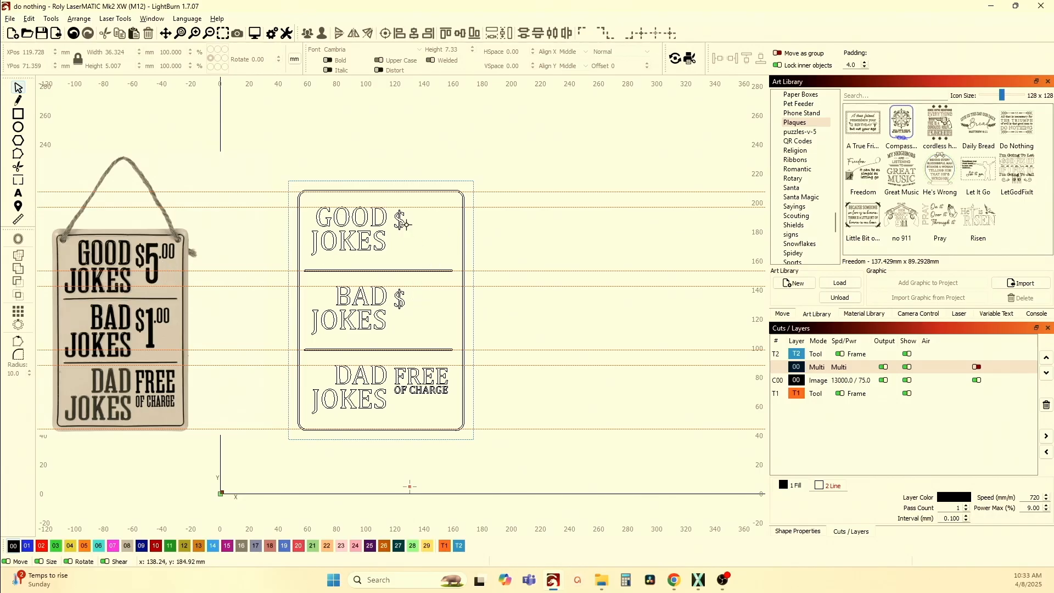
pyautogui.scroll(4, 417, 229)
pyautogui.click(18, 193)
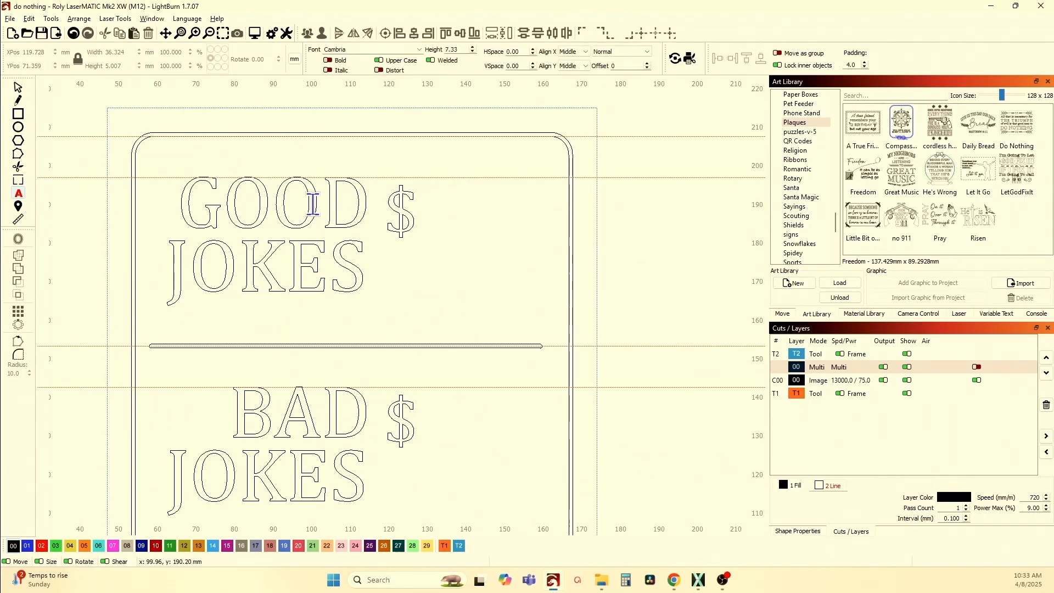
pyautogui.click(441, 241)
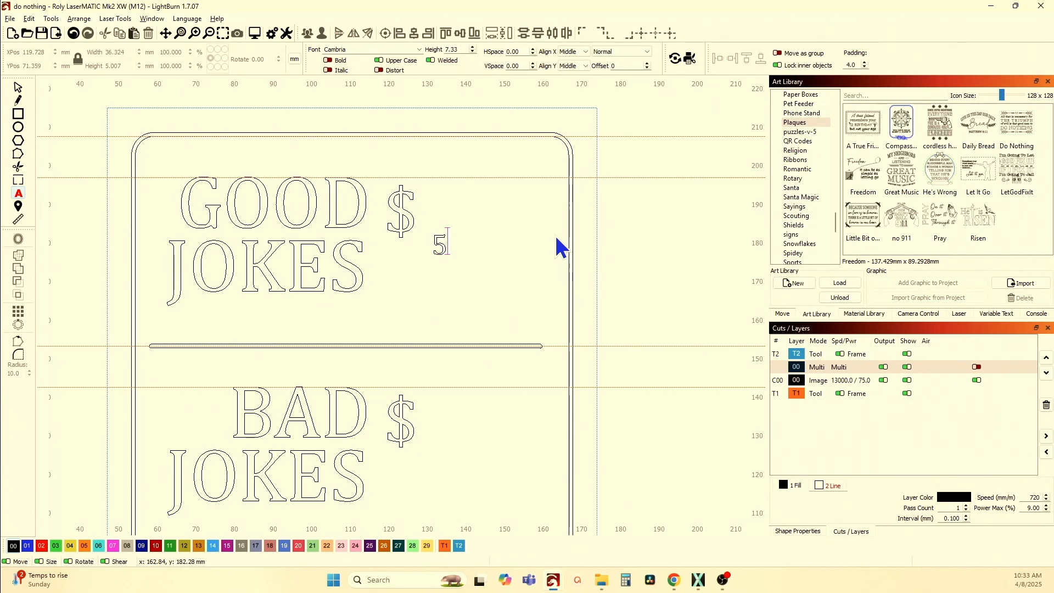
pyautogui.click(18, 88)
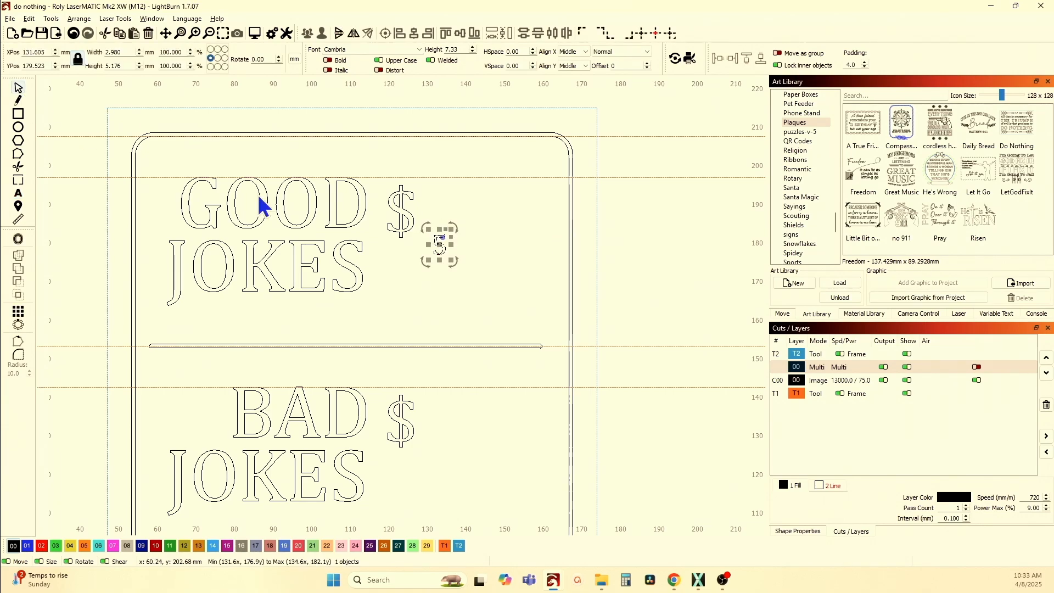
pyautogui.moveTo(453, 258); pyautogui.dragTo(458, 284)
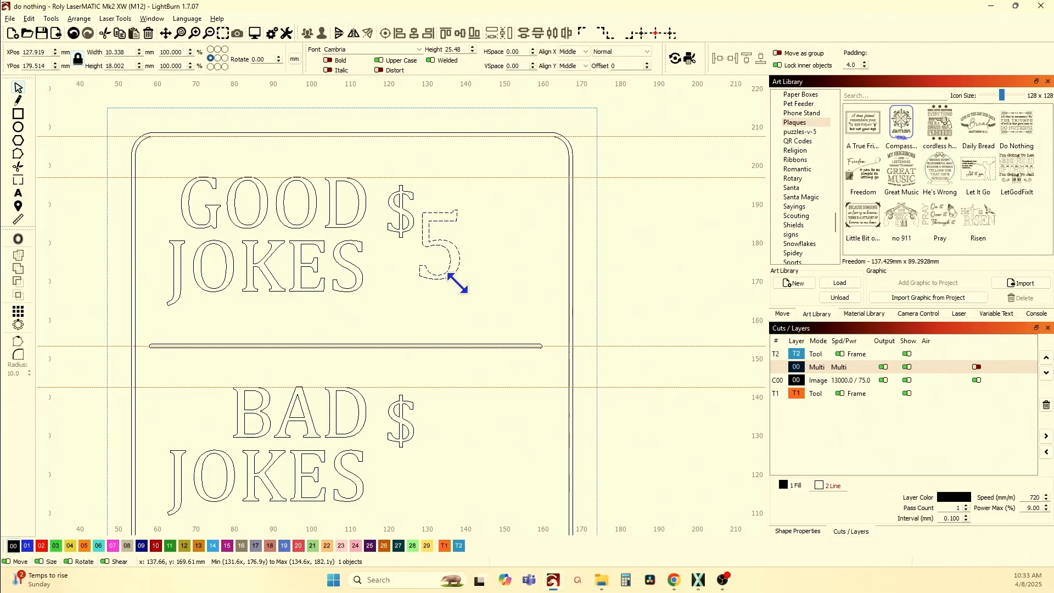
pyautogui.click(368, 322)
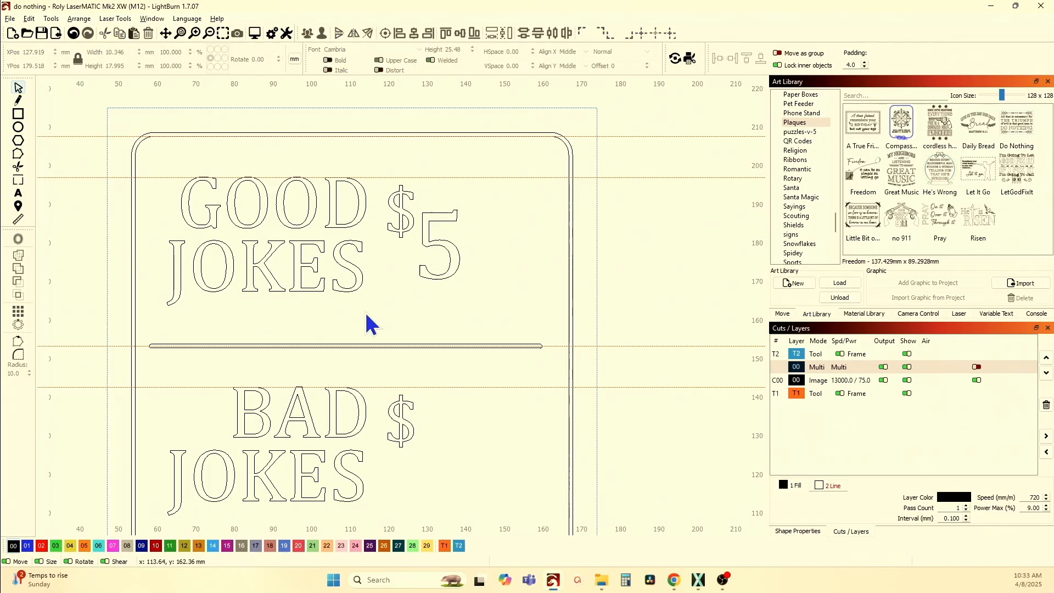
# - Try matching the 5 to the height of GOOD JOKES with a height of 33.313 mm, and move it clear of the dollar sign
pyautogui.moveTo(369, 280); pyautogui.dragTo(301, 209)
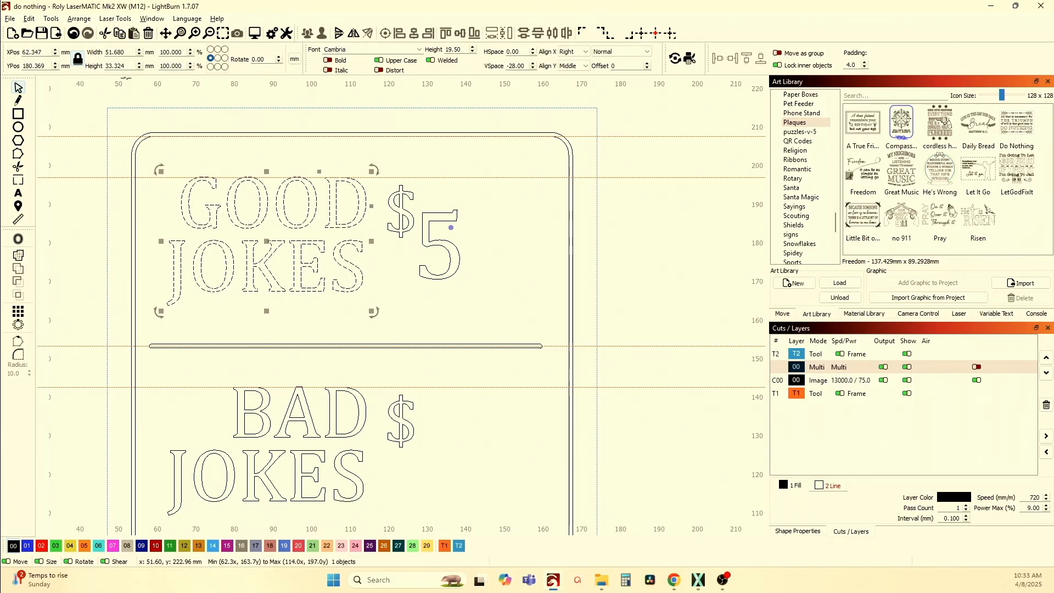
pyautogui.scroll(-6, 242, 163)
pyautogui.scroll(3, 111, 203)
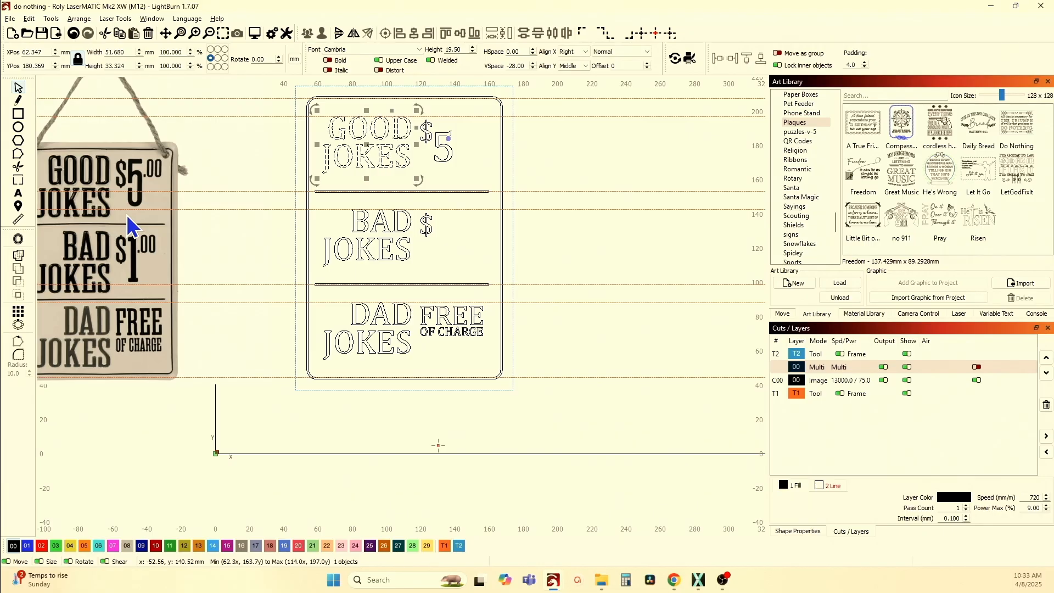
pyautogui.scroll(3, 404, 384)
pyautogui.scroll(2, 422, 301)
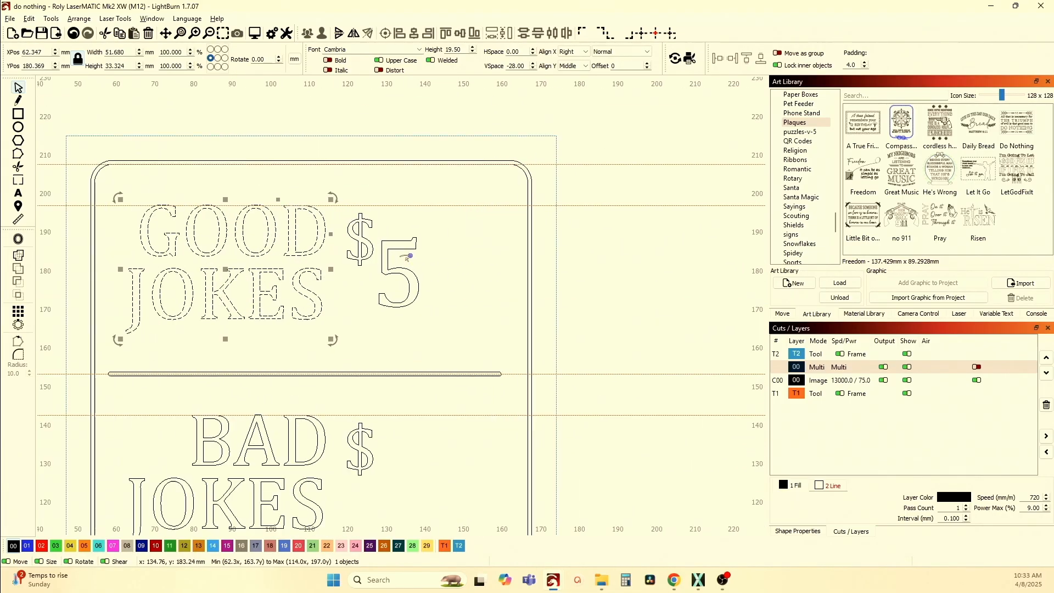
pyautogui.click(405, 277)
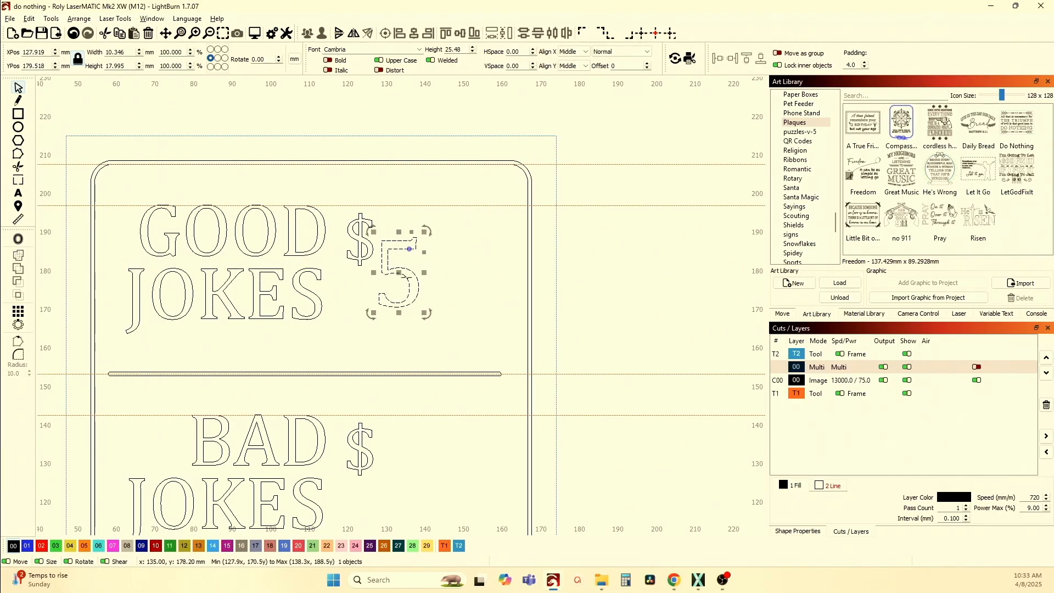
pyautogui.click(318, 299)
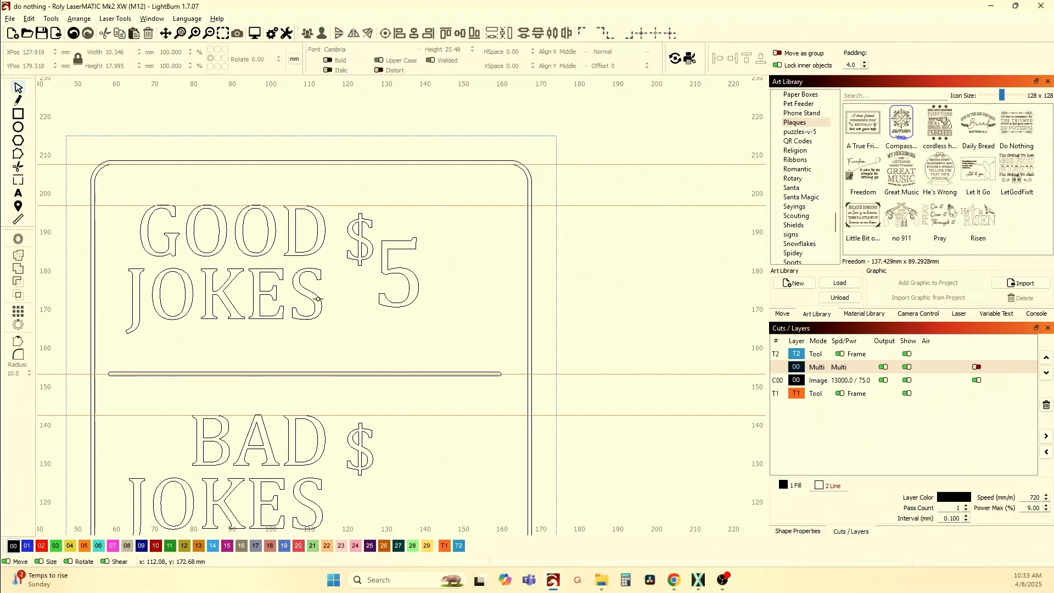
pyautogui.click(319, 298)
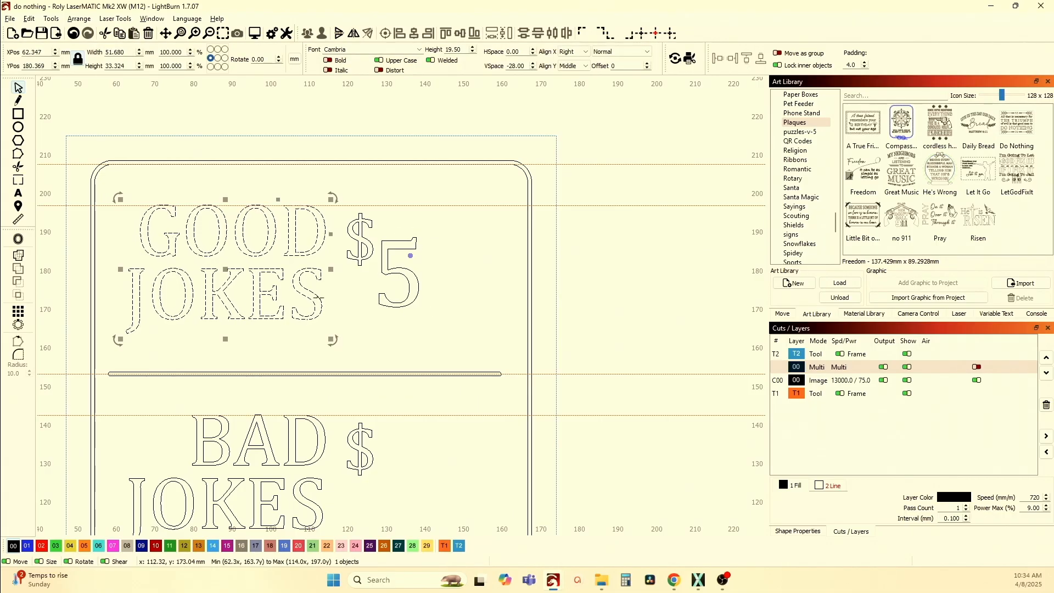
pyautogui.click(409, 270)
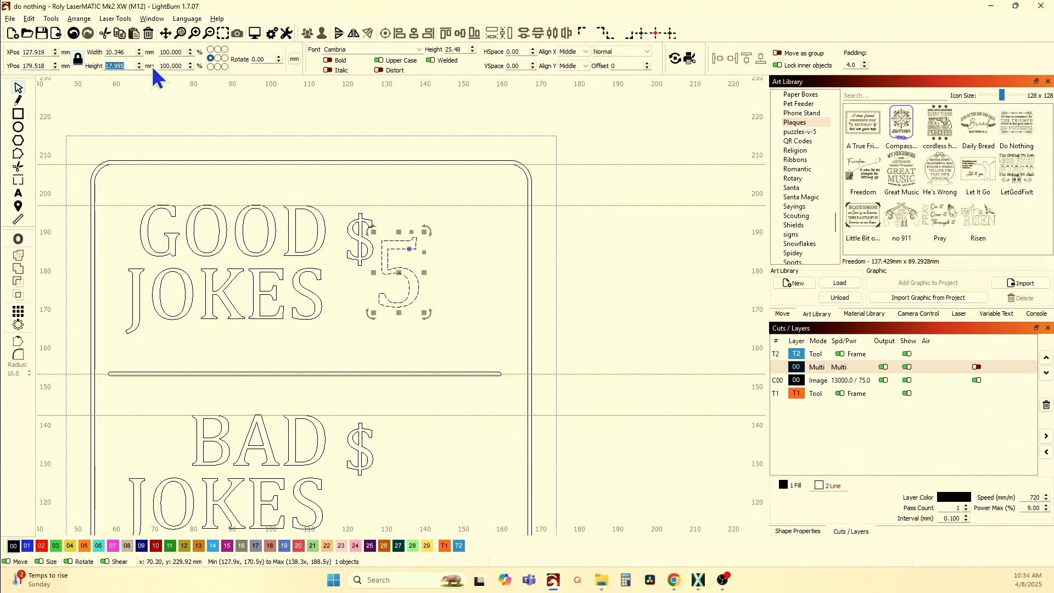
pyautogui.write('33.3')
pyautogui.press('Return')
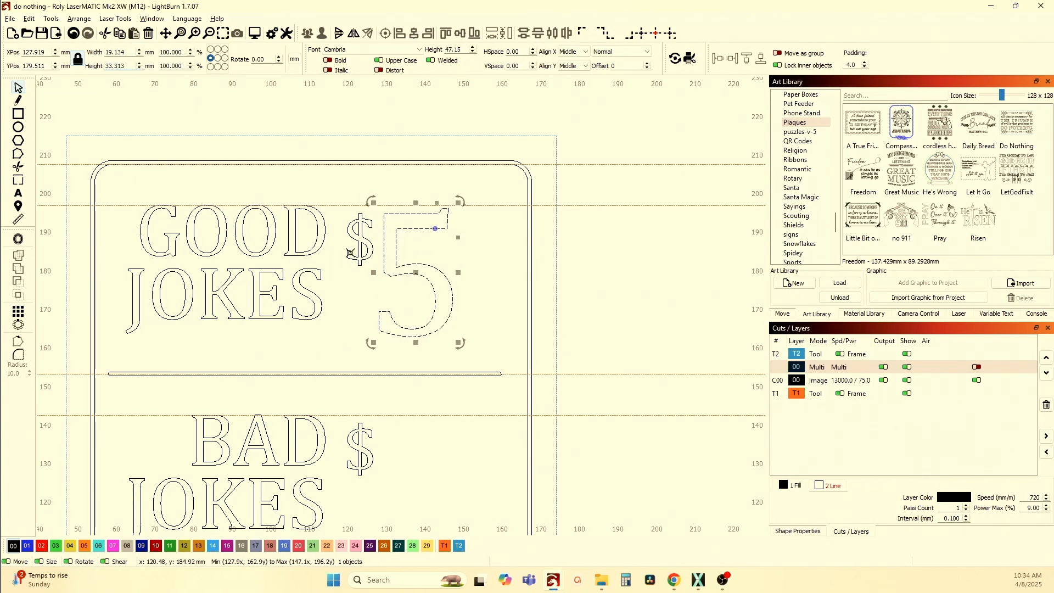
pyautogui.moveTo(413, 270); pyautogui.dragTo(433, 287)
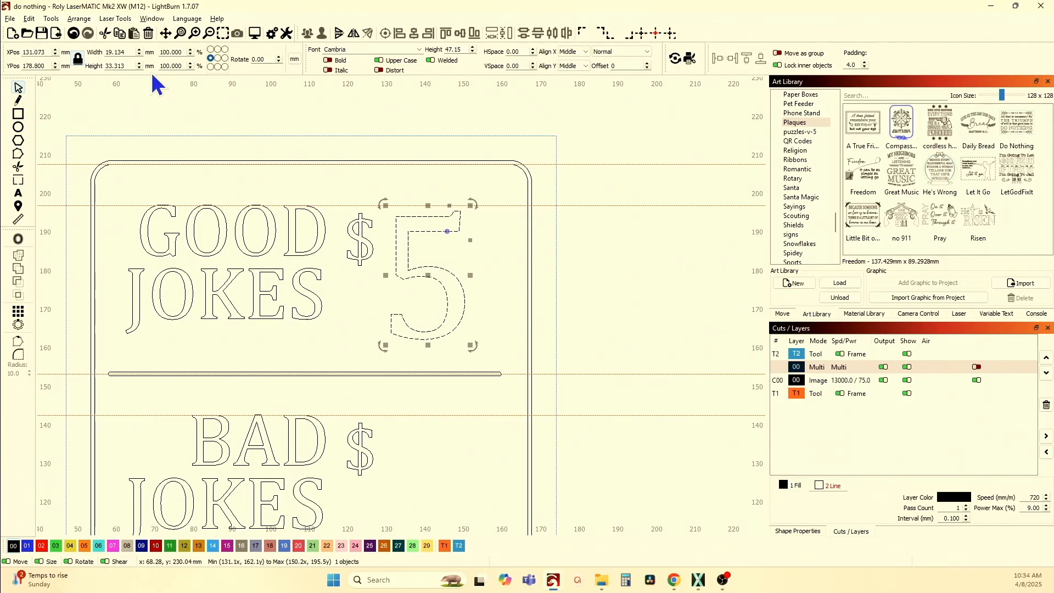
# - Set the 5's height to 30 mm, move it against the dollar sign, and scale it to 75%
pyautogui.click(151, 68)
pyautogui.write('30')
pyautogui.press('Return')
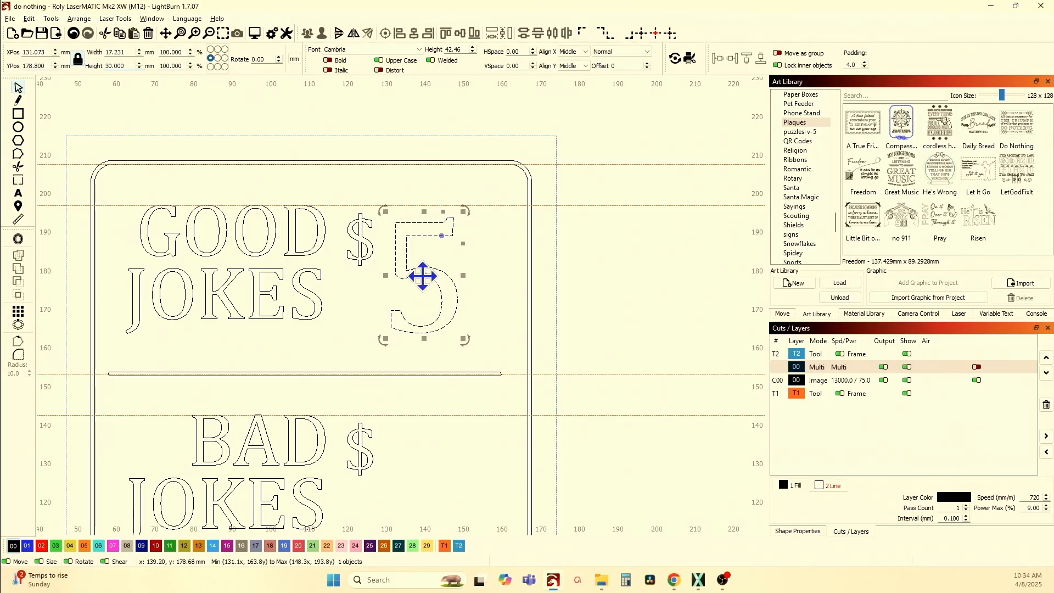
pyautogui.moveTo(418, 276)
pyautogui.mouseDown()
pyautogui.moveTo(299, 275)
pyautogui.moveTo(297, 265)
pyautogui.moveTo(411, 278)
pyautogui.mouseUp()
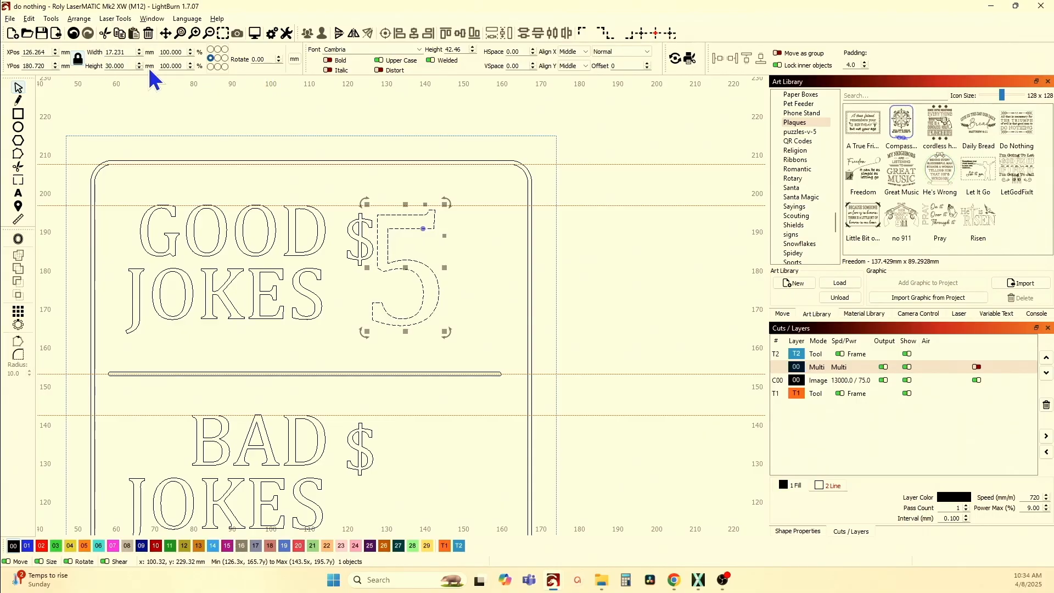
pyautogui.press('Tab')
pyautogui.write('75')
pyautogui.press('Return')
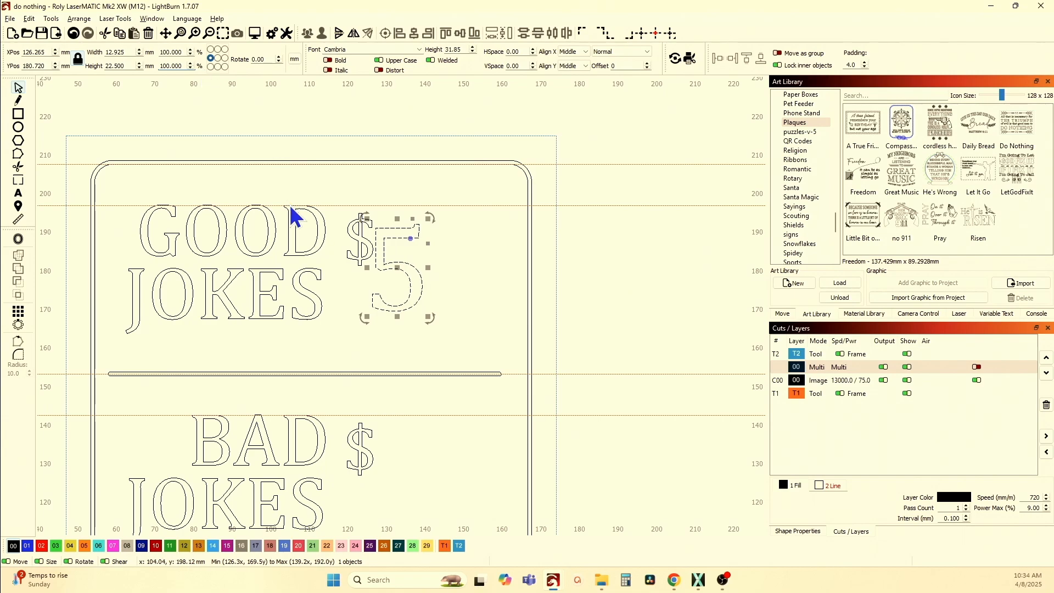
# - Align the top of the 5 with the top of the dollar sign and shift the 5 about 0.8 mm to the right
pyautogui.scroll(2, 365, 258)
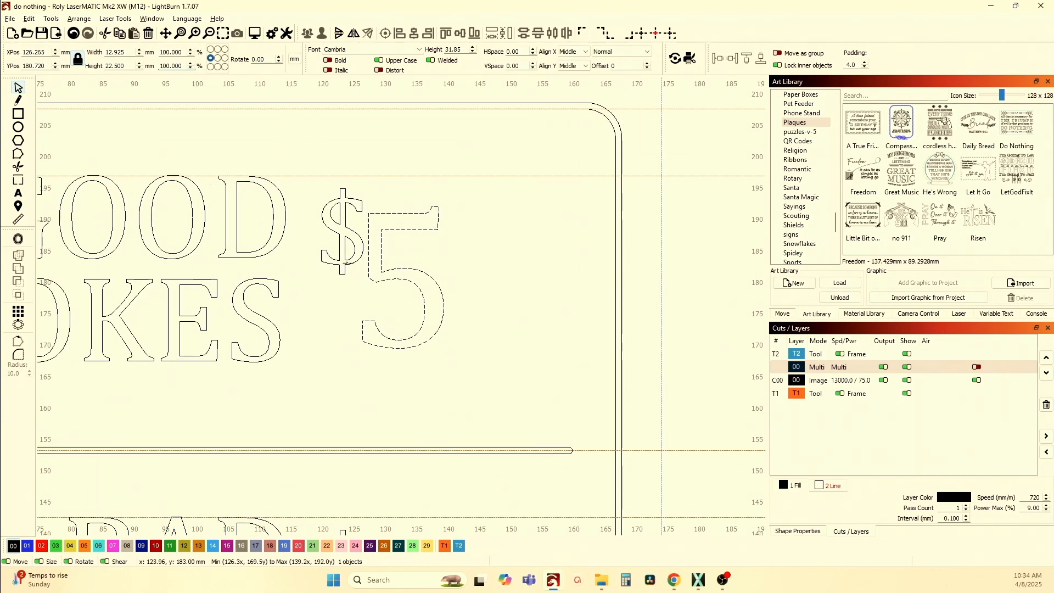
pyautogui.keyDown('shift'); pyautogui.click(361, 254); pyautogui.keyUp('shift')
pyautogui.click(446, 34)
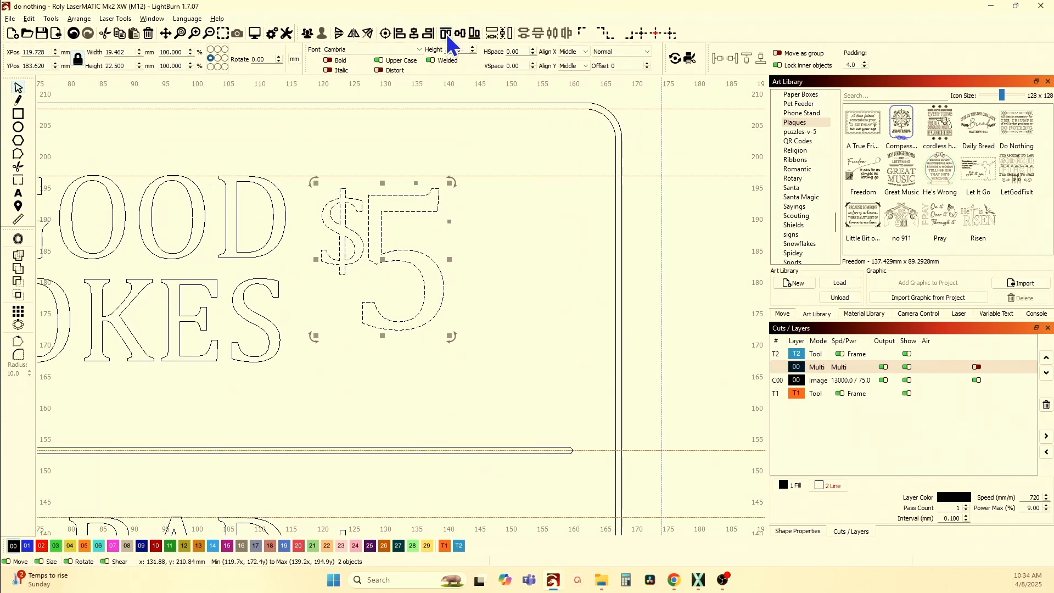
pyautogui.click(452, 251)
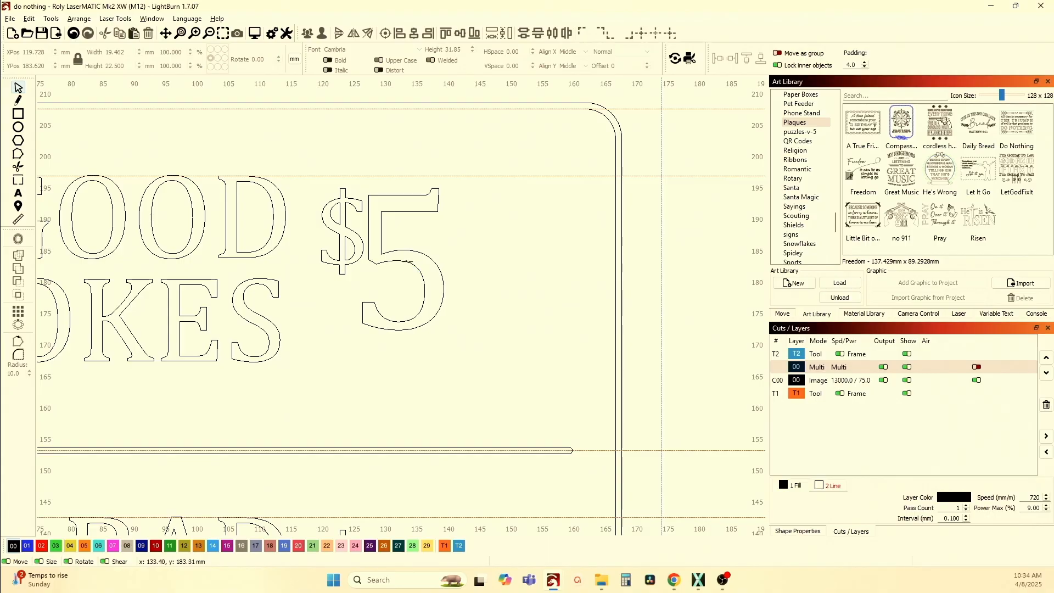
pyautogui.click(406, 262)
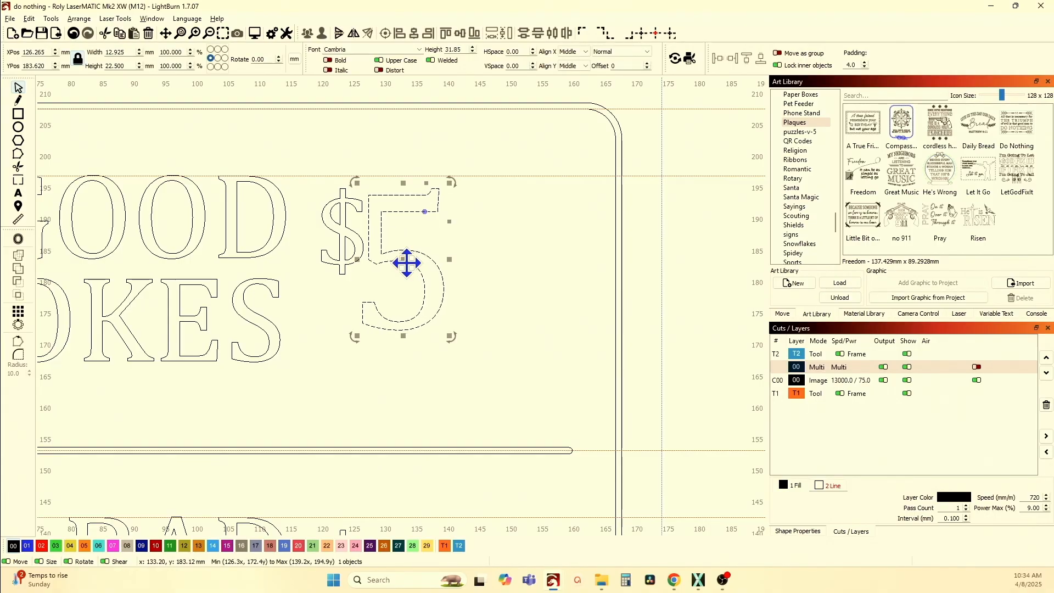
pyautogui.moveTo(404, 258); pyautogui.dragTo(406, 263)
# - Add the text .00, shrink it to about 11.7 mm wide, and place it beside the upper part of the 5 as raised cents
pyautogui.scroll(-5, 406, 262)
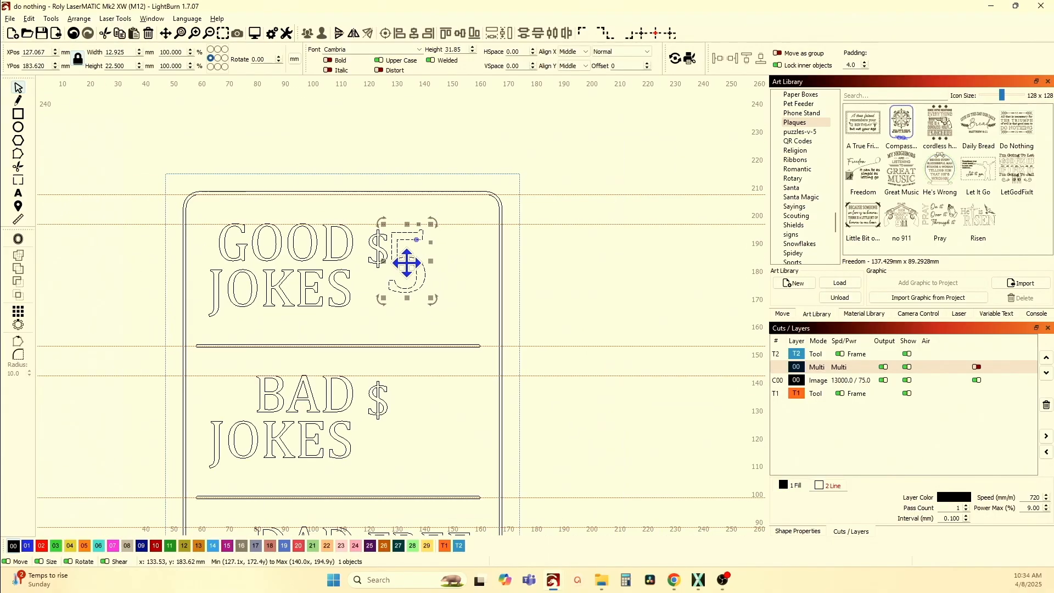
pyautogui.scroll(-3, 291, 338)
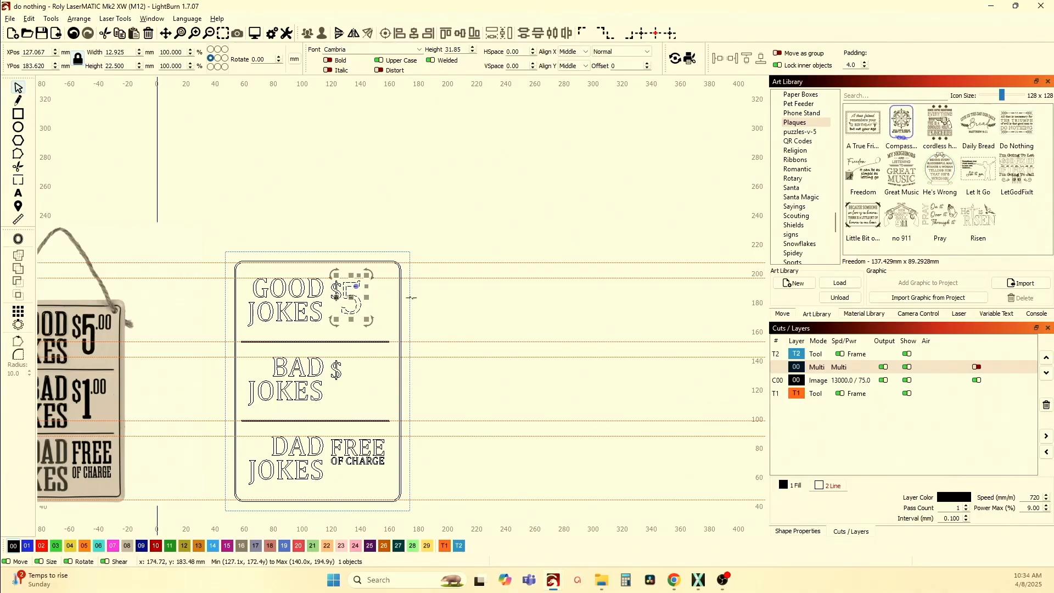
pyautogui.scroll(2, 329, 299)
pyautogui.scroll(-2, 337, 312)
pyautogui.scroll(2, 341, 316)
pyautogui.scroll(-2, 366, 327)
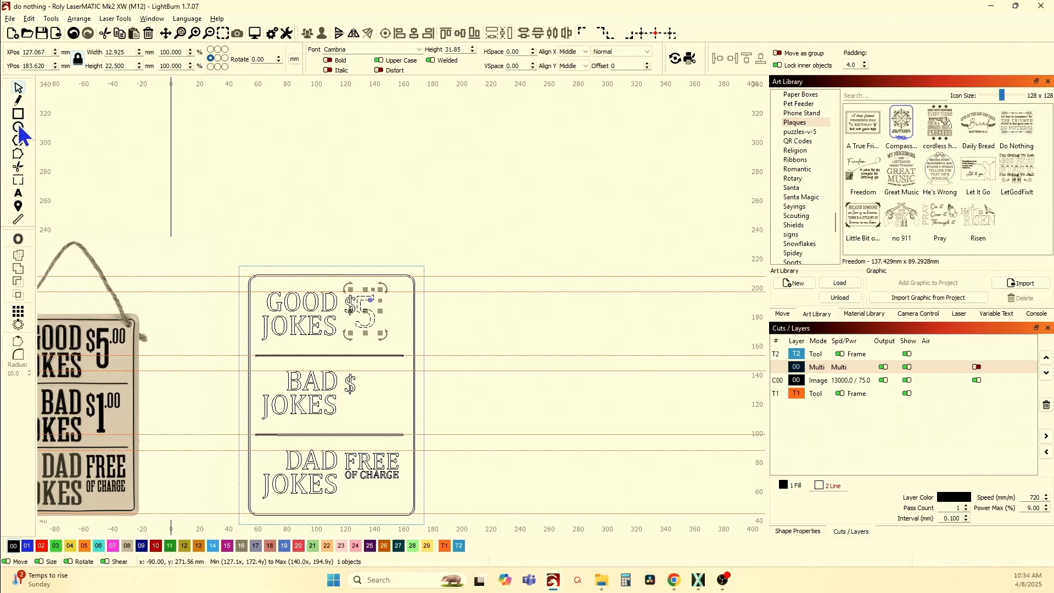
pyautogui.click(18, 193)
pyautogui.scroll(2, 387, 312)
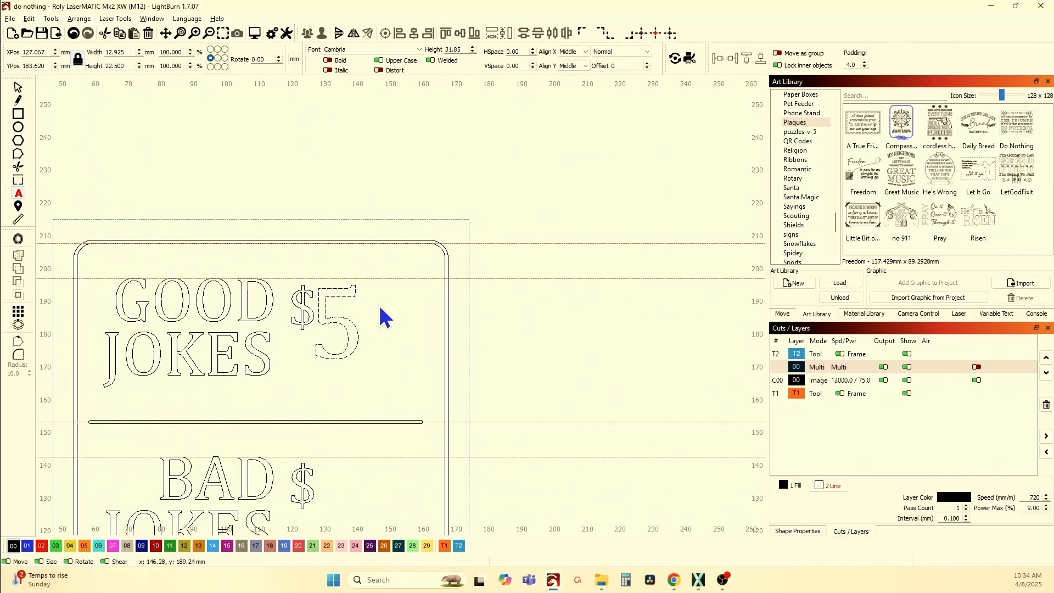
pyautogui.scroll(1, 379, 334)
pyautogui.click(374, 334)
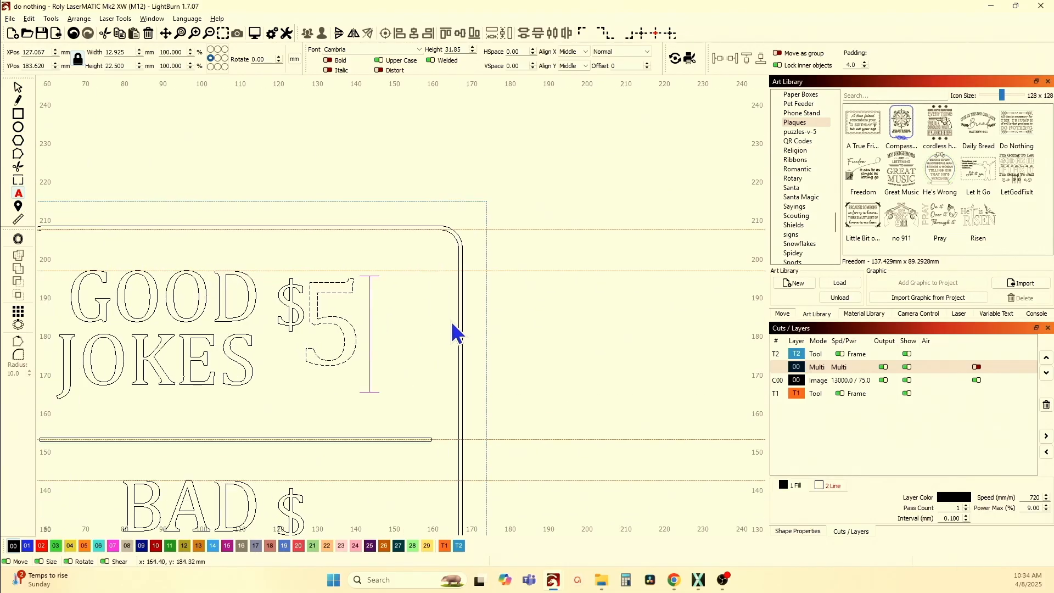
pyautogui.write('.00')
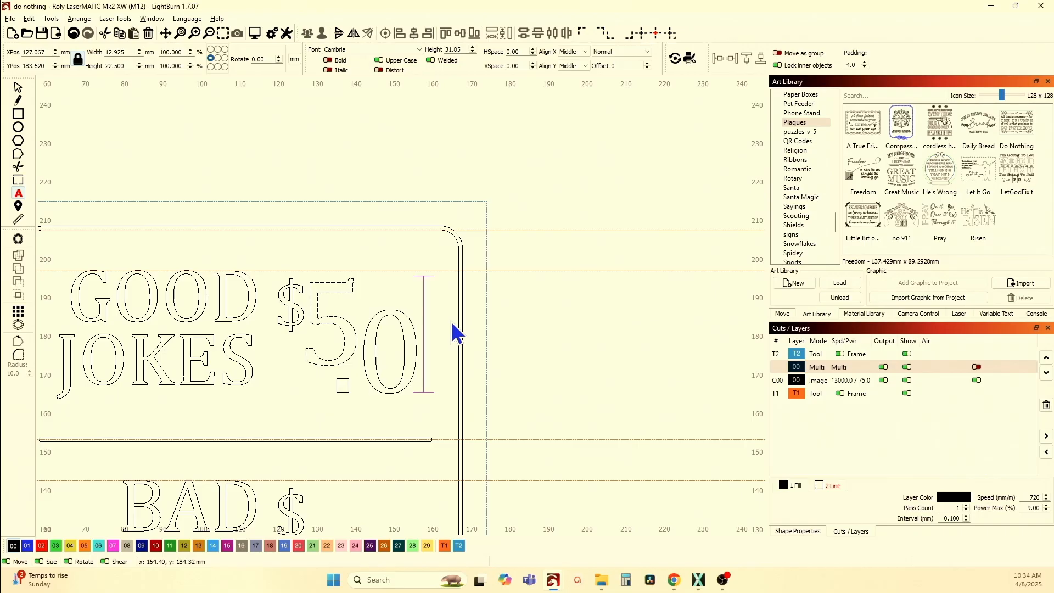
pyautogui.click(17, 89)
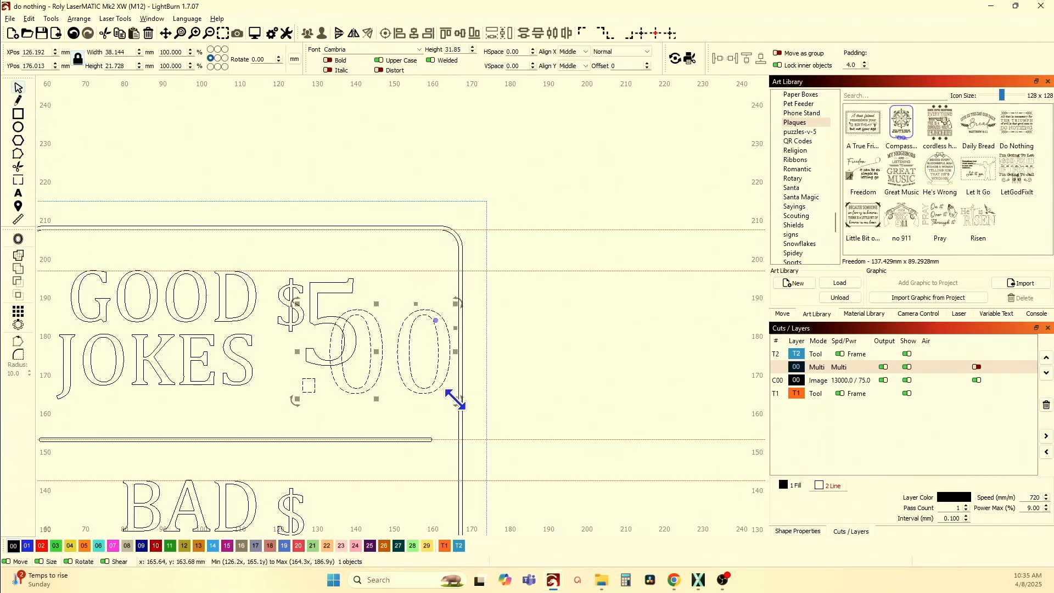
pyautogui.moveTo(455, 401); pyautogui.dragTo(384, 297)
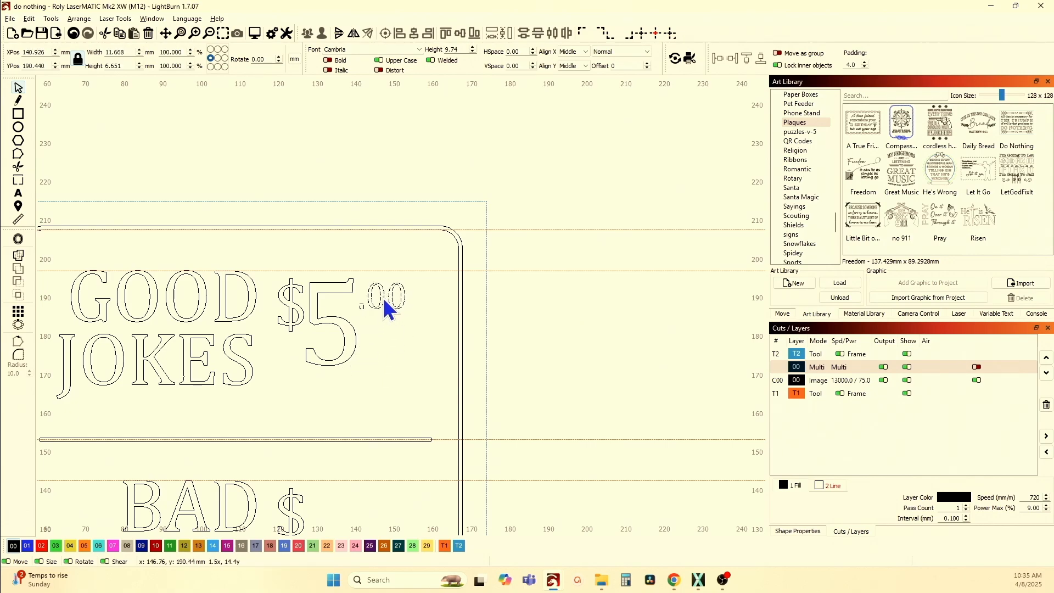
# - Enlarge the .00 to about 15.6 mm wide beside the 5 and align the tops of the two texts
pyautogui.scroll(-3, 389, 310)
pyautogui.click(357, 307)
pyautogui.scroll(2, 356, 324)
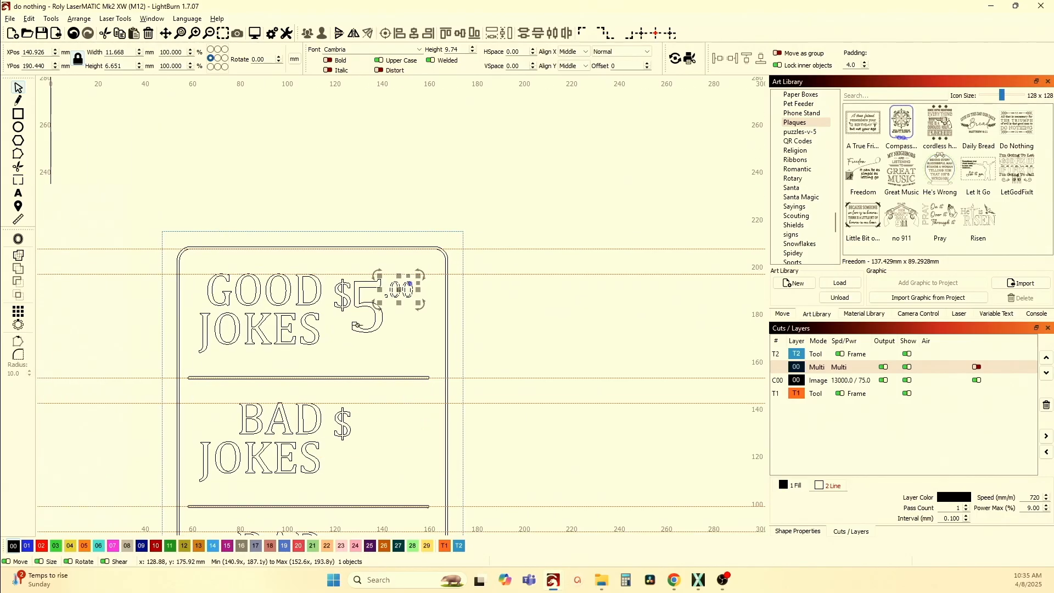
pyautogui.scroll(4, 404, 324)
pyautogui.moveTo(431, 268); pyautogui.dragTo(431, 277)
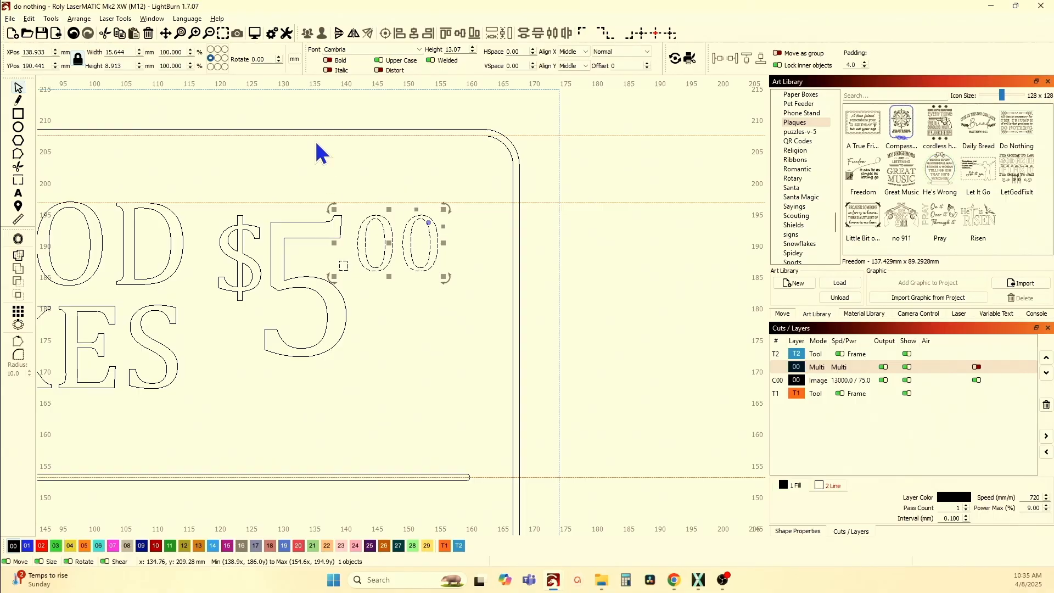
pyautogui.keyDown('shift'); pyautogui.click(317, 237); pyautogui.keyUp('shift')
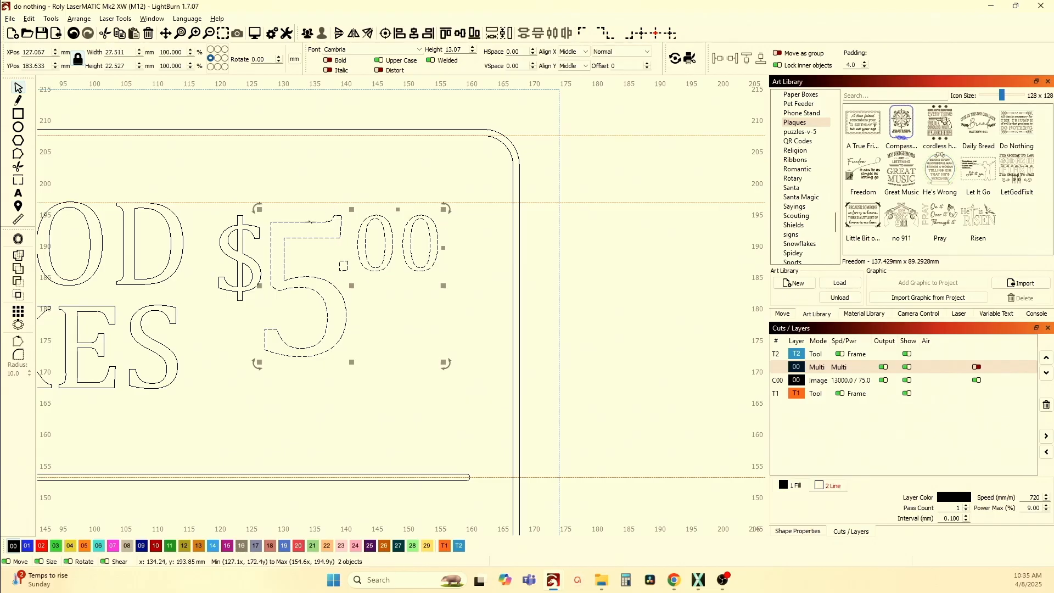
pyautogui.click(447, 34)
# - Add a horizontal guide line at the 5's flat upper edge and align the top of the .00 to it
pyautogui.moveTo(301, 79); pyautogui.dragTo(270, 222)
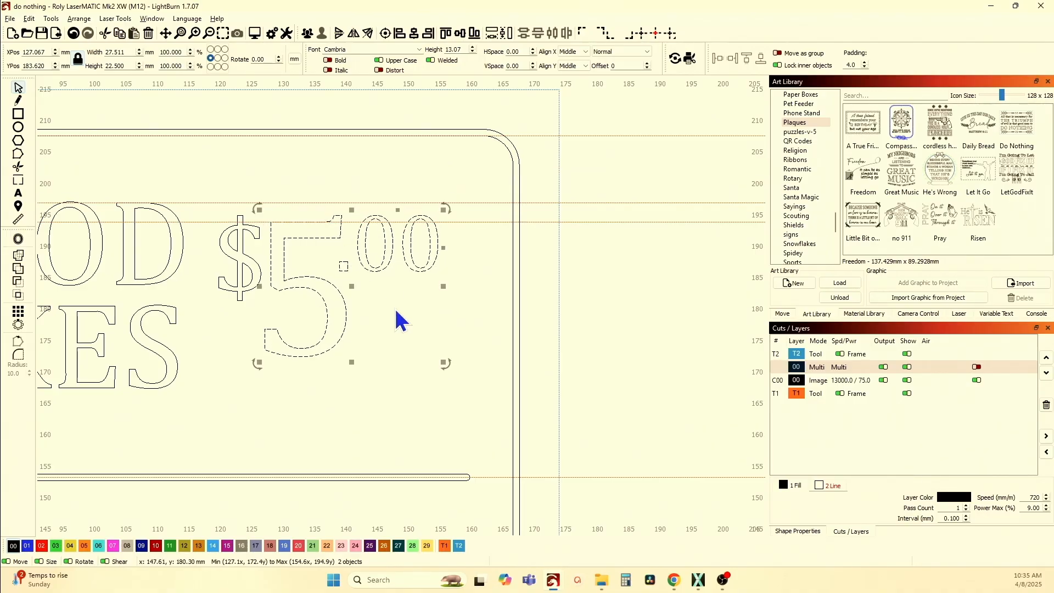
pyautogui.click(397, 310)
pyautogui.click(374, 271)
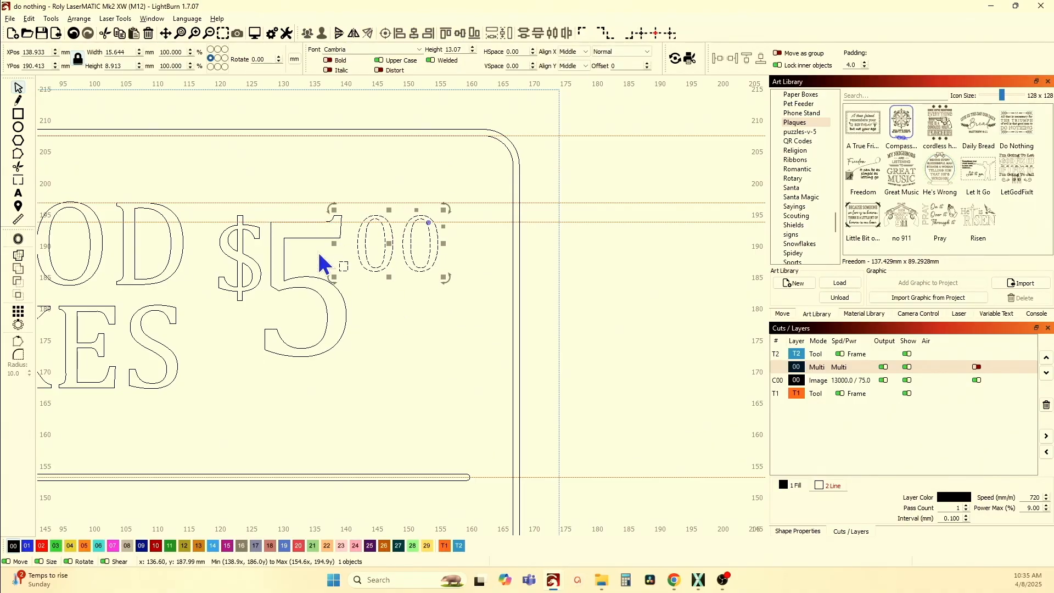
pyautogui.keyDown('shift'); pyautogui.click(480, 223); pyautogui.keyUp('shift')
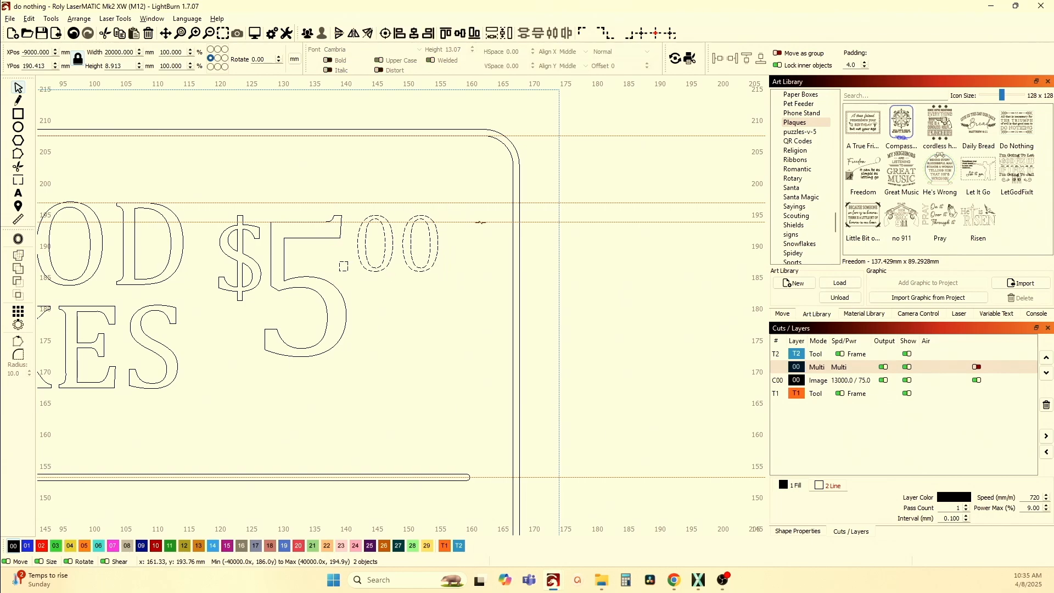
pyautogui.click(445, 33)
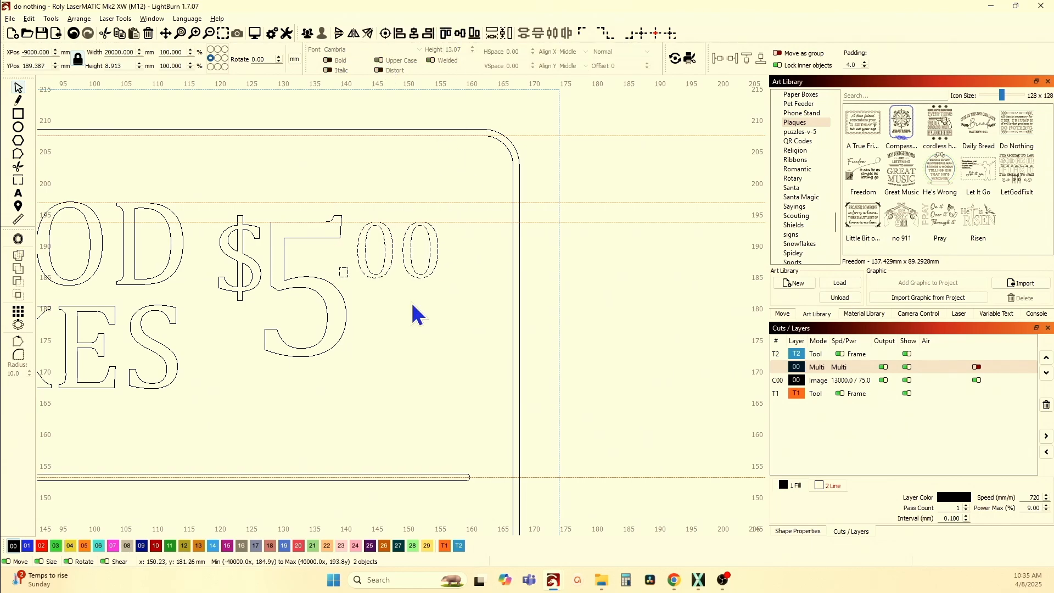
# - Shift the .00 about 1.4 mm to the right, clear of the 5, keeping its height on the guide line
pyautogui.click(379, 303)
pyautogui.click(370, 275)
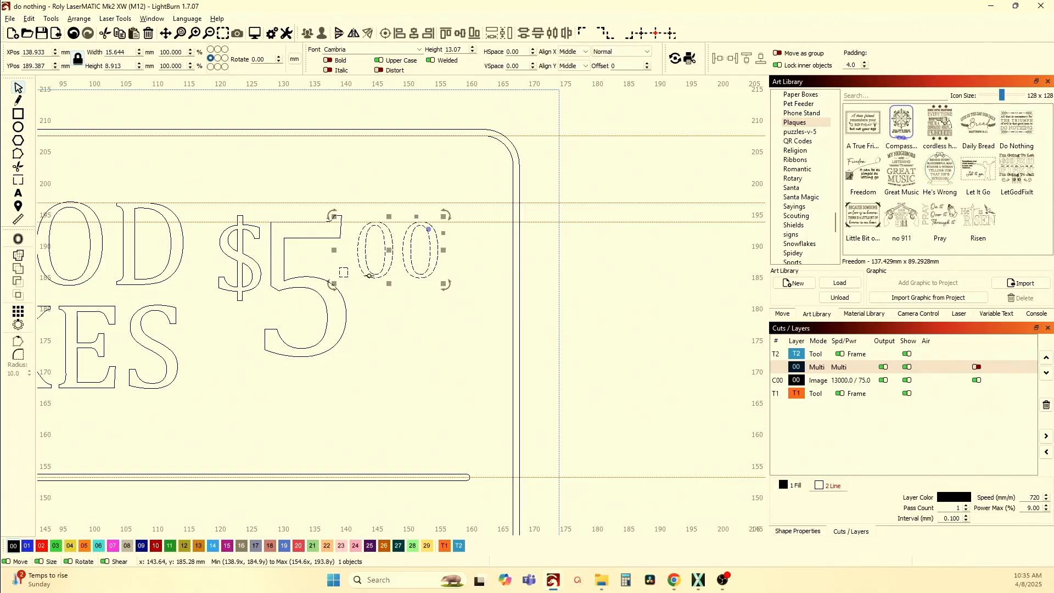
pyautogui.moveTo(369, 274); pyautogui.dragTo(397, 250)
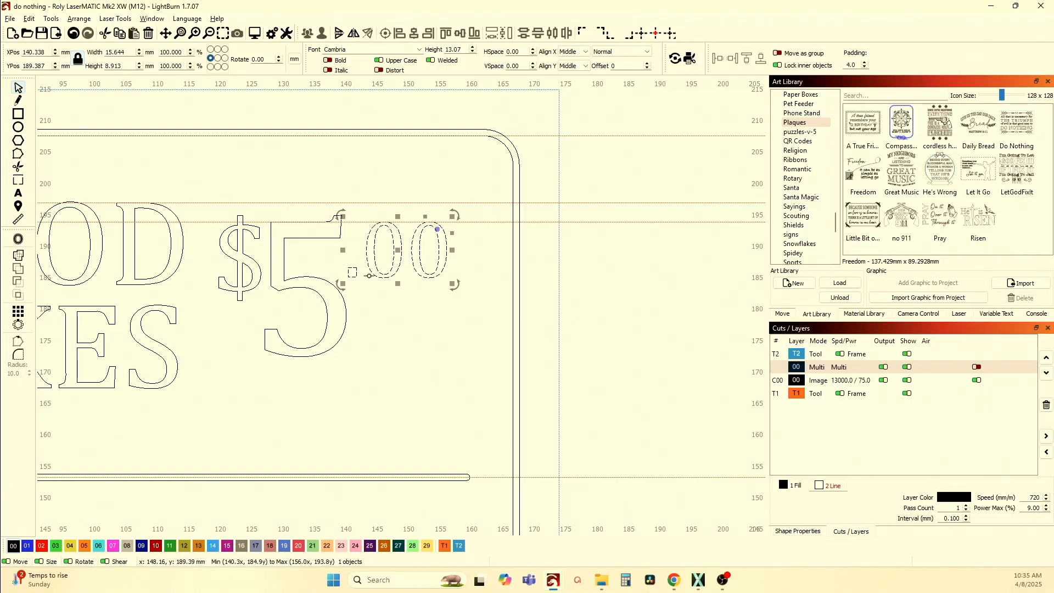
pyautogui.click(612, 305)
pyautogui.scroll(-4, 612, 305)
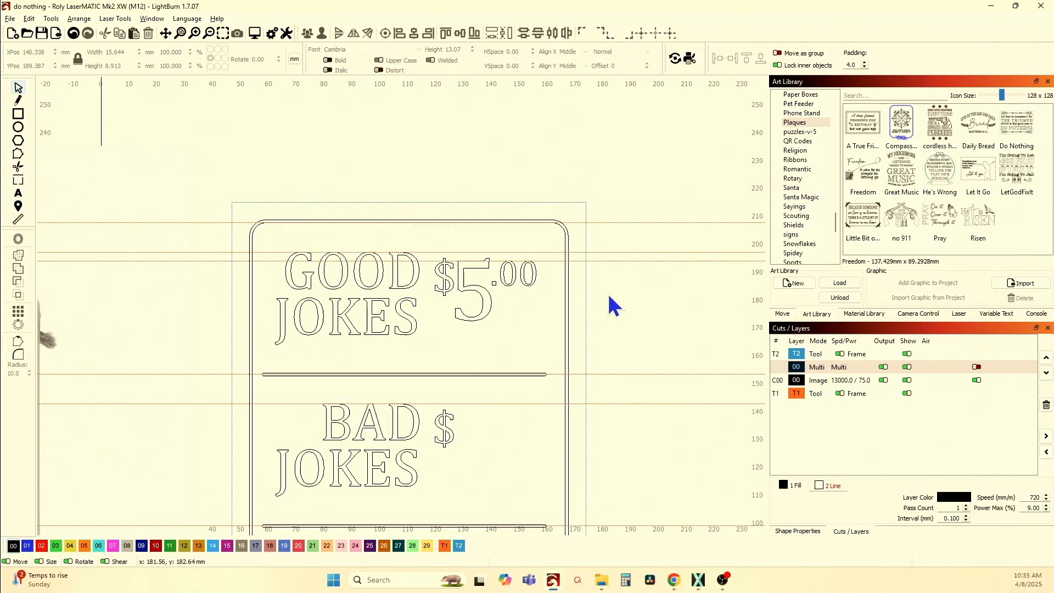
pyautogui.scroll(-2, 612, 304)
pyautogui.scroll(-2, 571, 341)
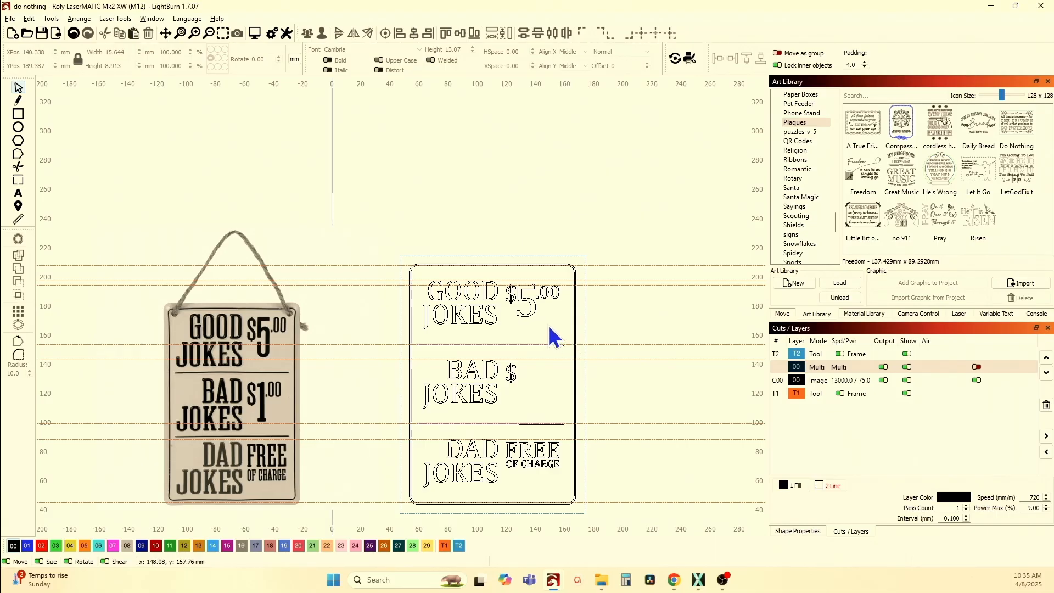
pyautogui.scroll(3, 552, 334)
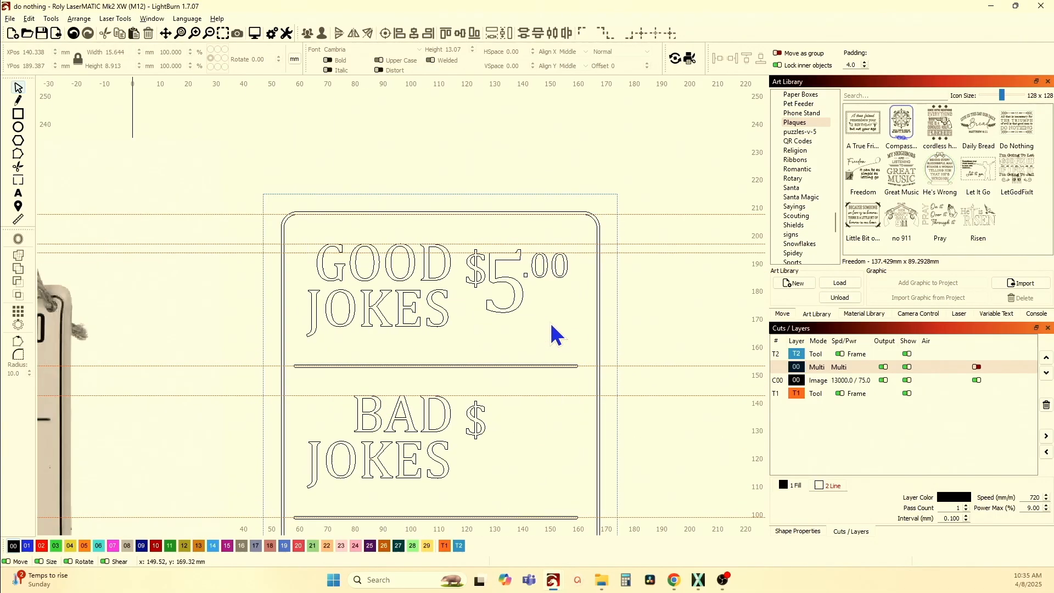
# - Check the spacing of the $5.00 price against the reference image and group the 5 with its .00
pyautogui.click(523, 294)
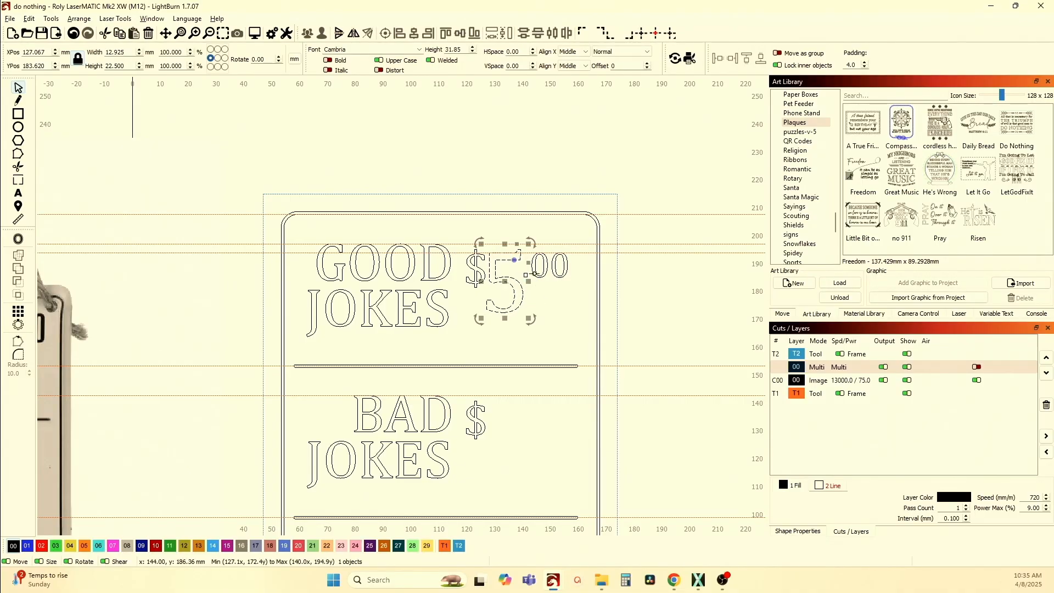
pyautogui.keyDown('shift'); pyautogui.click(534, 273); pyautogui.keyUp('shift')
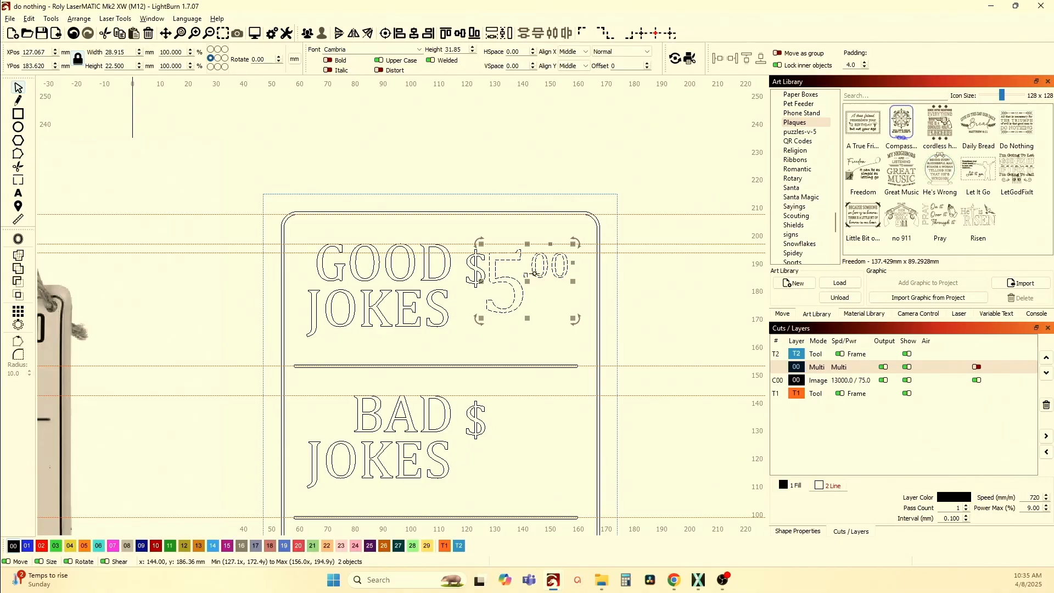
pyautogui.scroll(6, 535, 273)
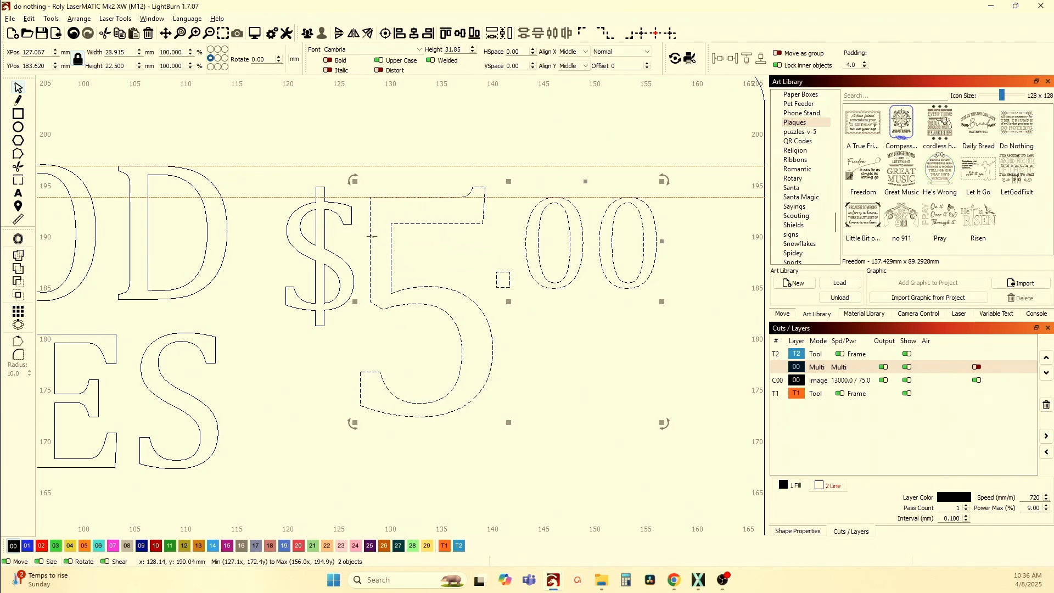
pyautogui.scroll(-2, 369, 237)
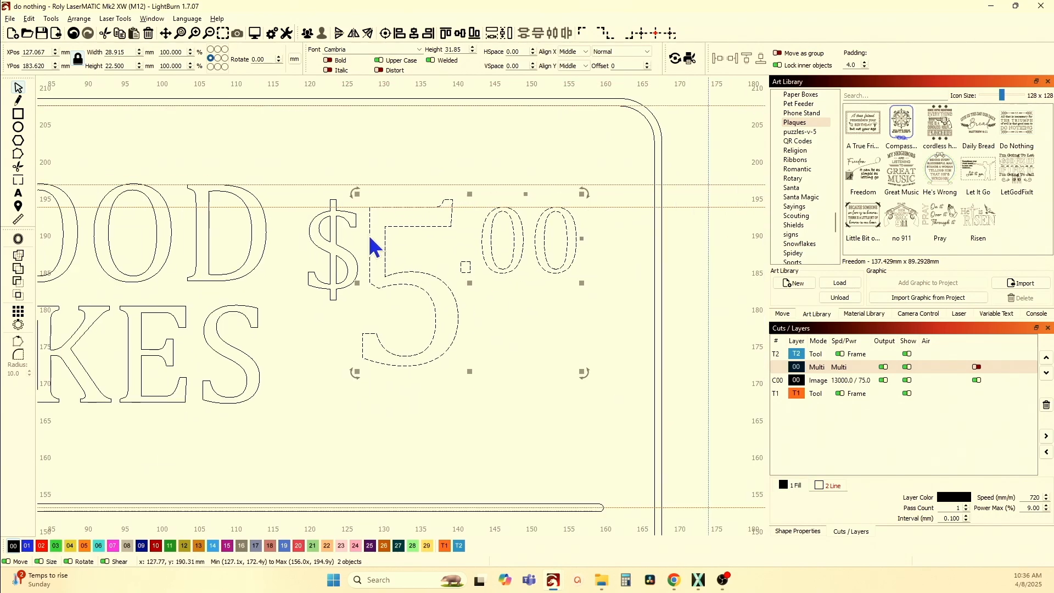
pyautogui.scroll(-3, 368, 235)
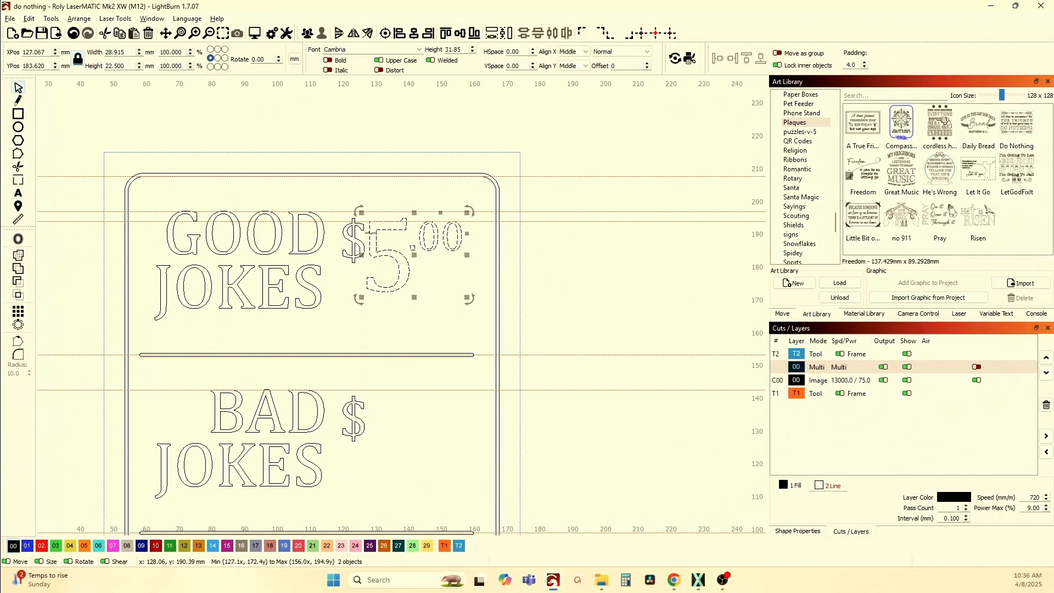
pyautogui.scroll(-2, 483, 255)
pyautogui.scroll(5, 153, 267)
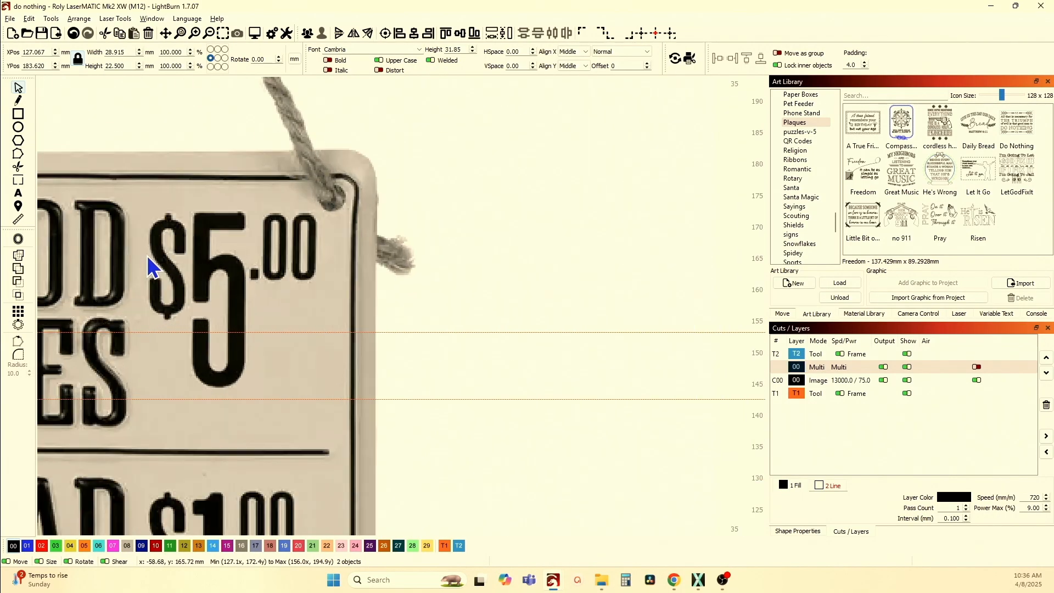
pyautogui.scroll(-4, 153, 268)
pyautogui.scroll(-2, 313, 217)
pyautogui.scroll(6, 407, 247)
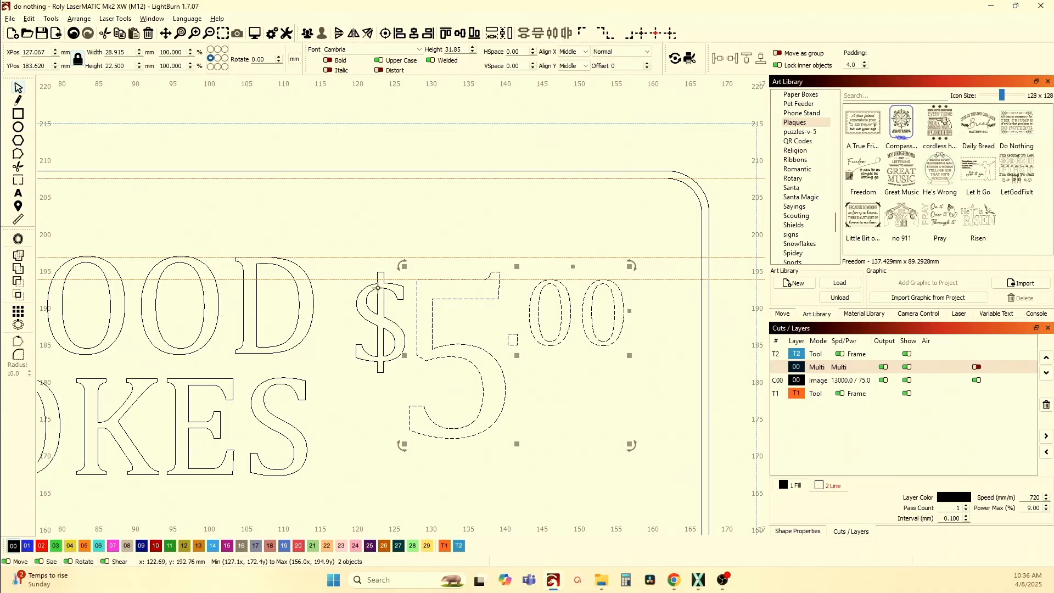
pyautogui.scroll(-6, 447, 317)
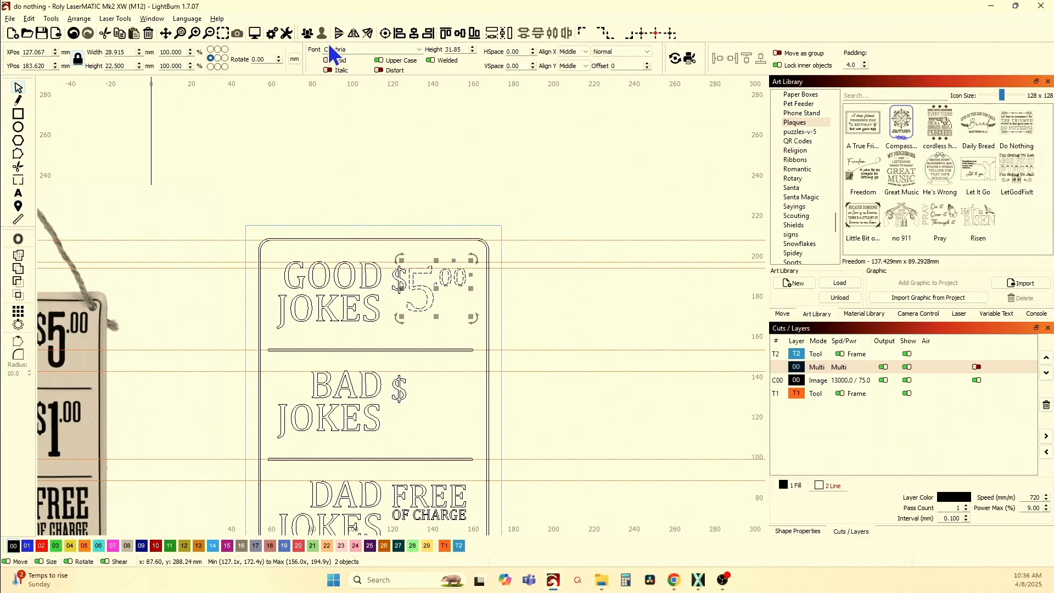
pyautogui.click(308, 33)
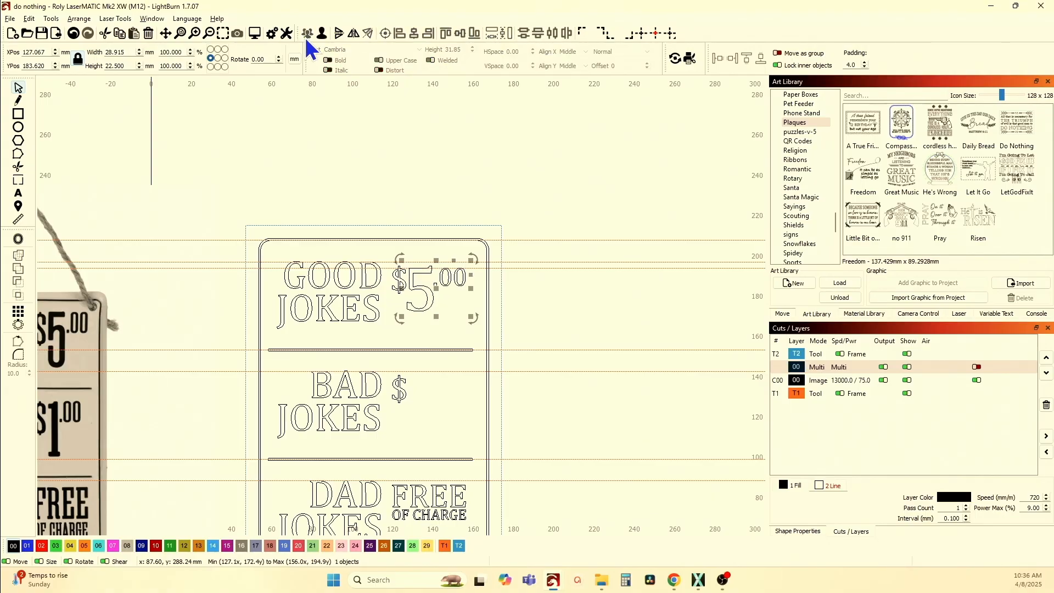
# - Duplicate the grouped 5 and .00, top-align the copy with the dollar sign beside BAD JOKES, and ungroup it
pyautogui.keyDown('shift'); pyautogui.click(402, 390); pyautogui.keyUp('shift')
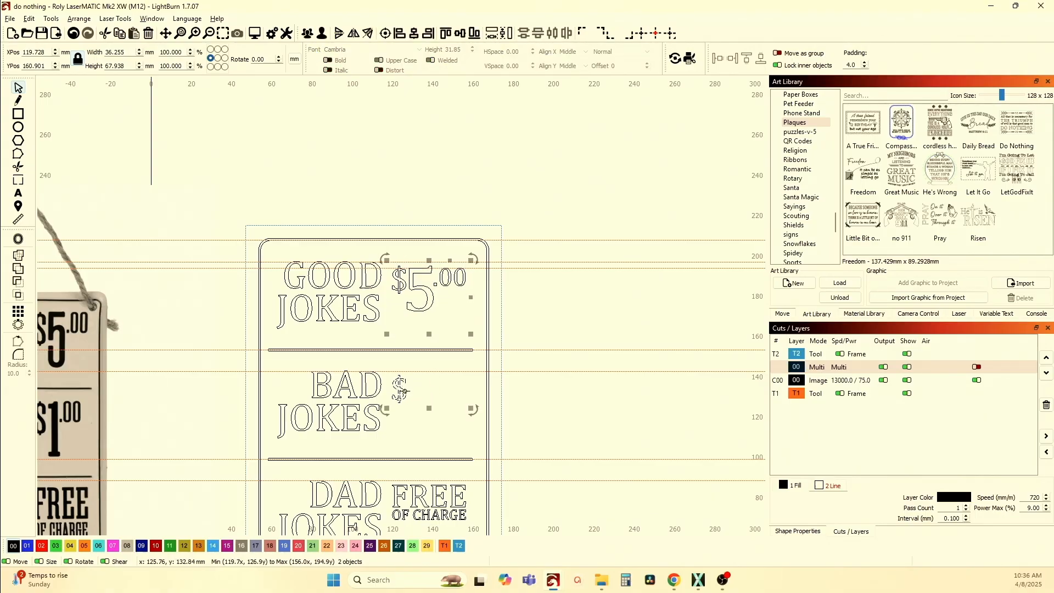
pyautogui.click(442, 33)
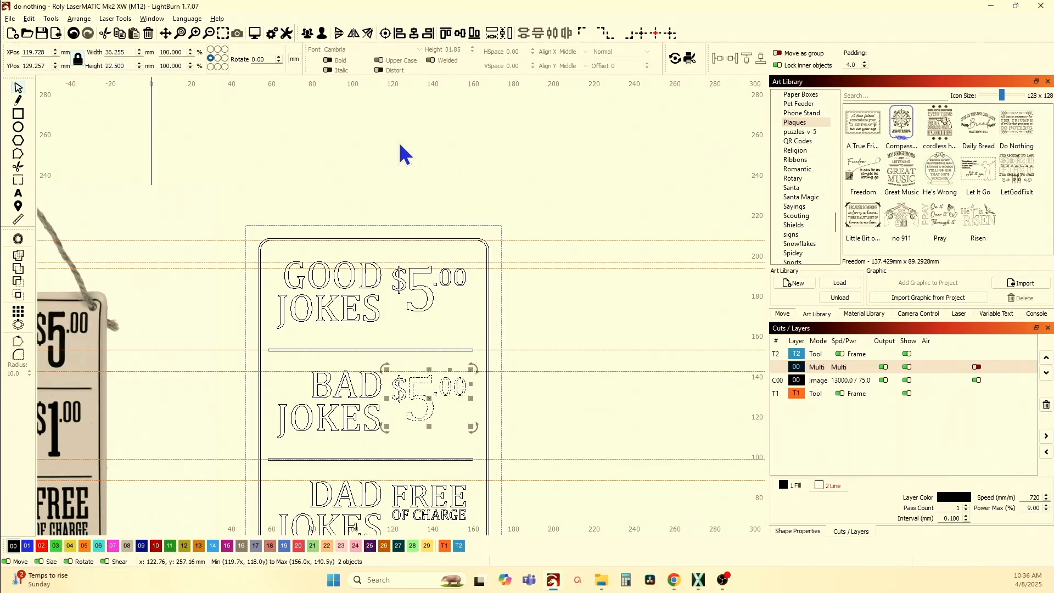
pyautogui.click(322, 33)
pyautogui.click(554, 425)
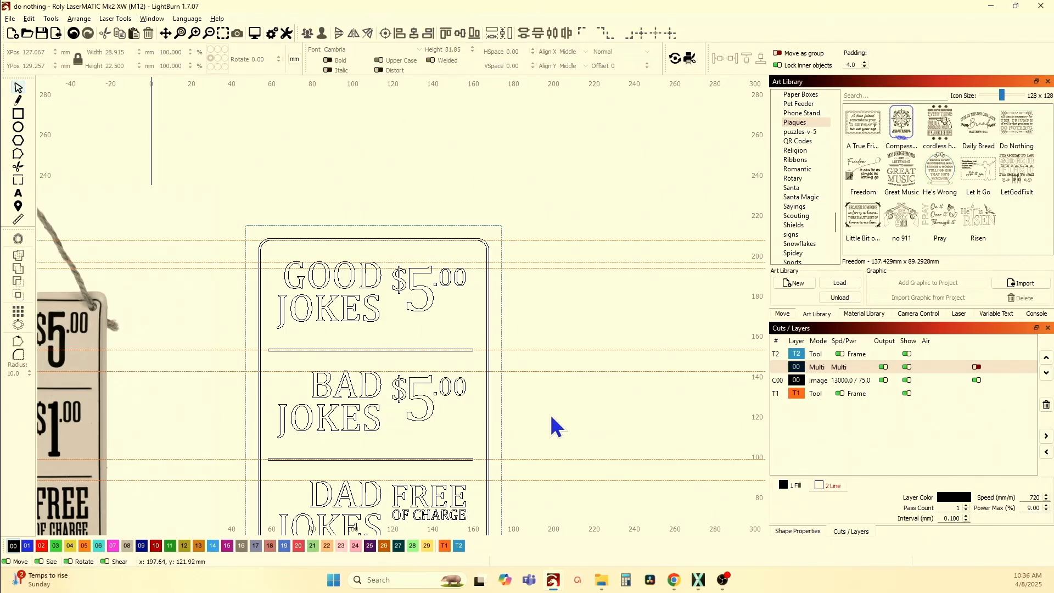
# - Replace the copied 5 beside BAD JOKES with a 1
pyautogui.click(434, 407)
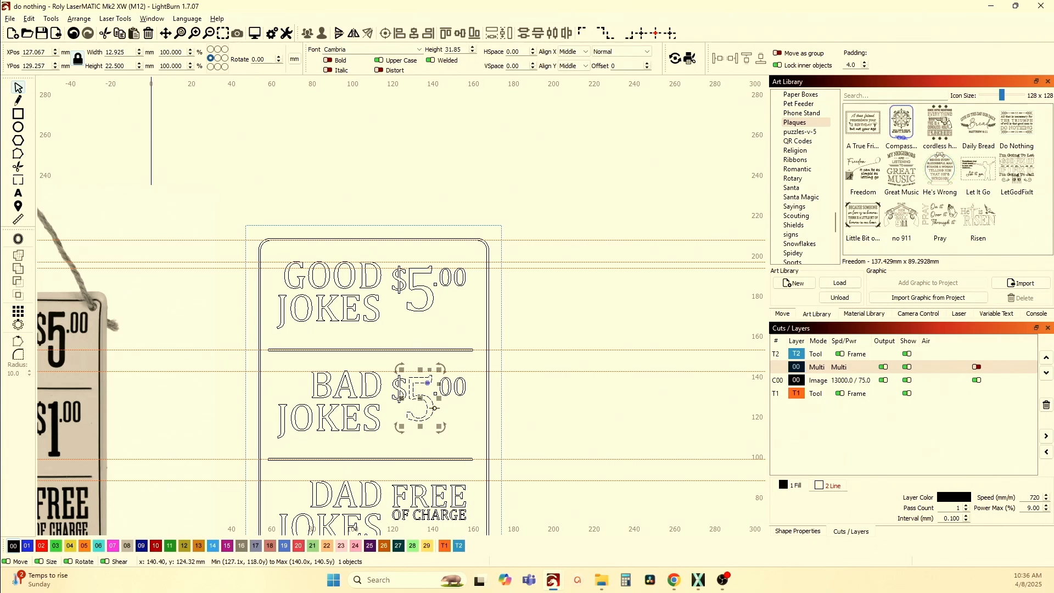
pyautogui.click(18, 194)
pyautogui.click(433, 403)
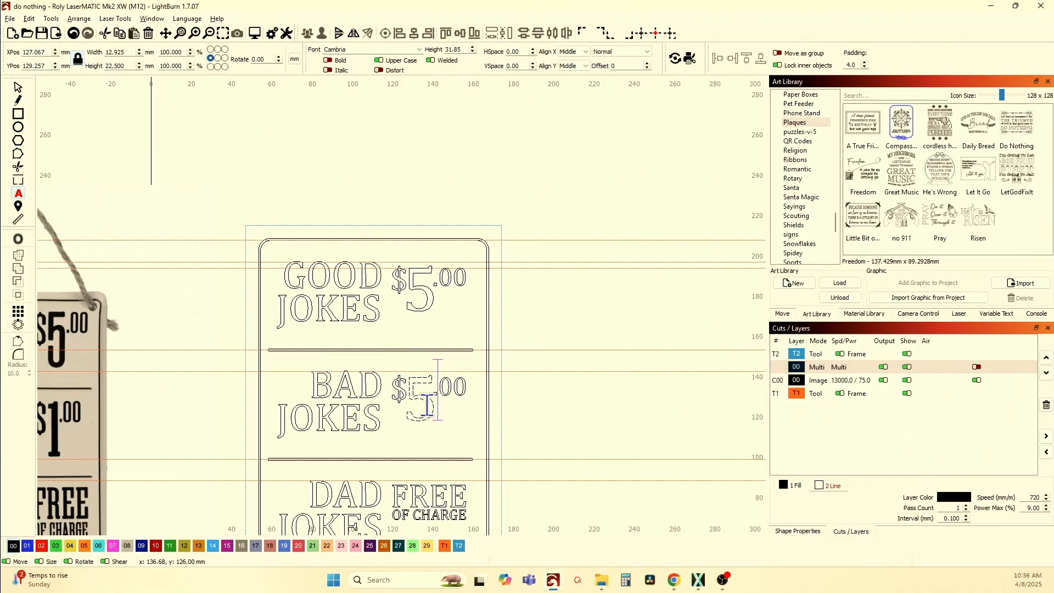
pyautogui.press('BackSpace')
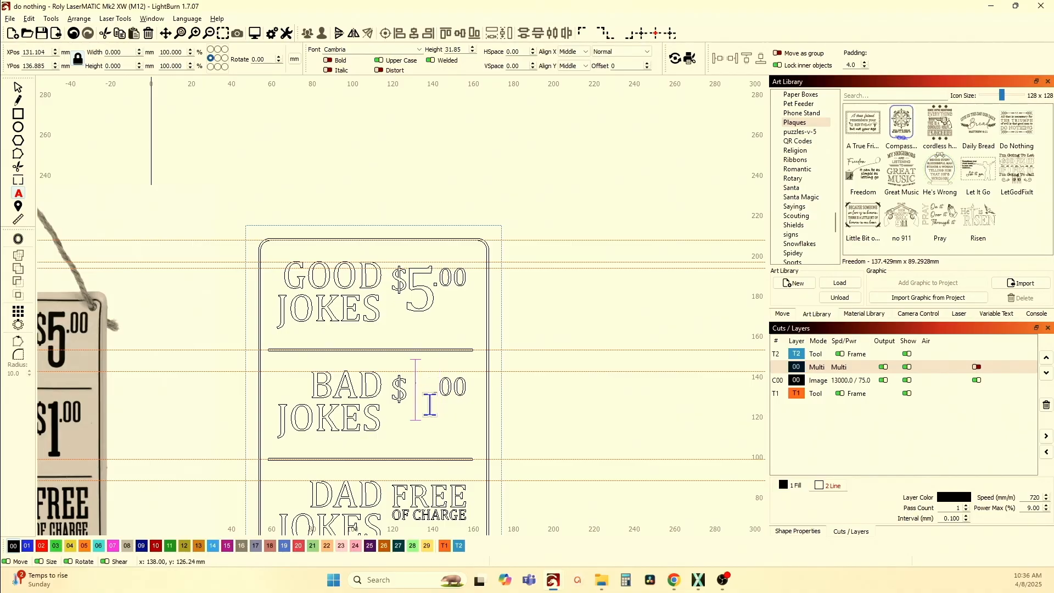
pyautogui.write('1')
pyautogui.click(18, 88)
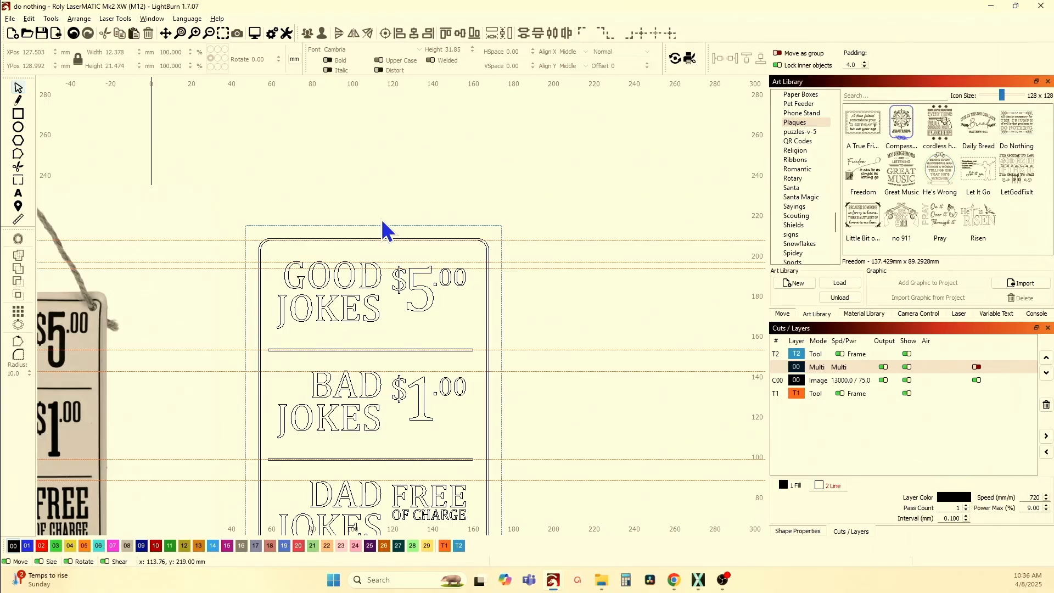
# - Compare the $1.00 spacing with the reference image and nudge its .00 about 3 mm left, closer to the 1
pyautogui.scroll(-2, 378, 338)
pyautogui.scroll(6, 87, 392)
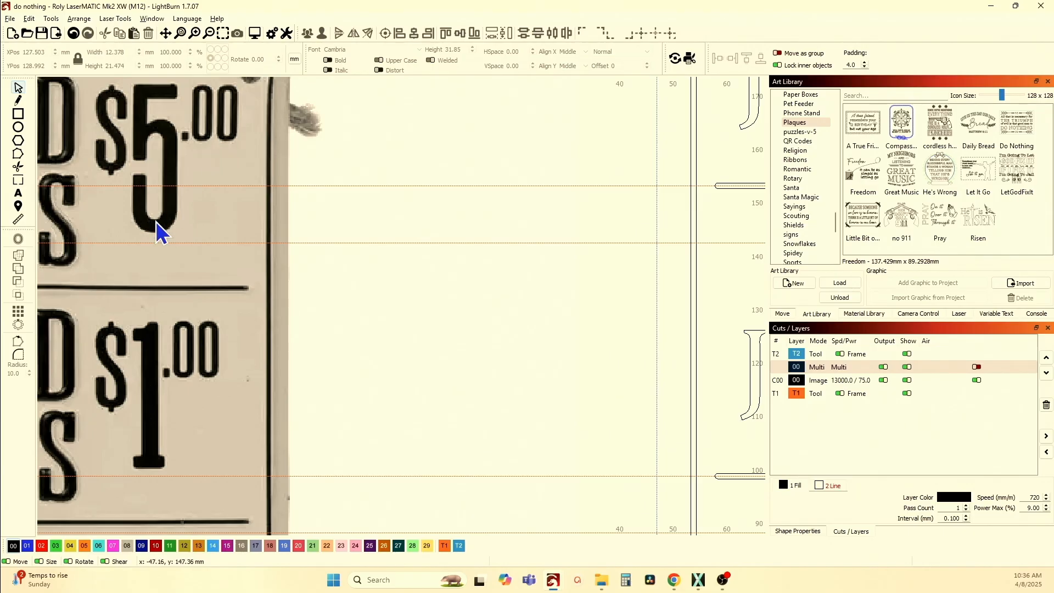
pyautogui.scroll(-4, 486, 299)
pyautogui.scroll(5, 549, 274)
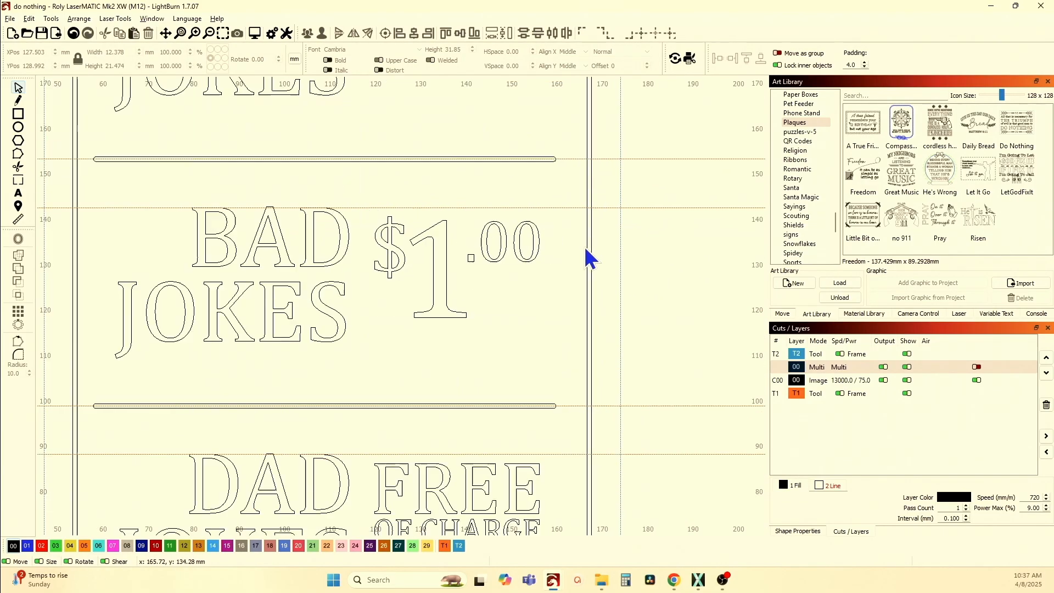
pyautogui.click(480, 265)
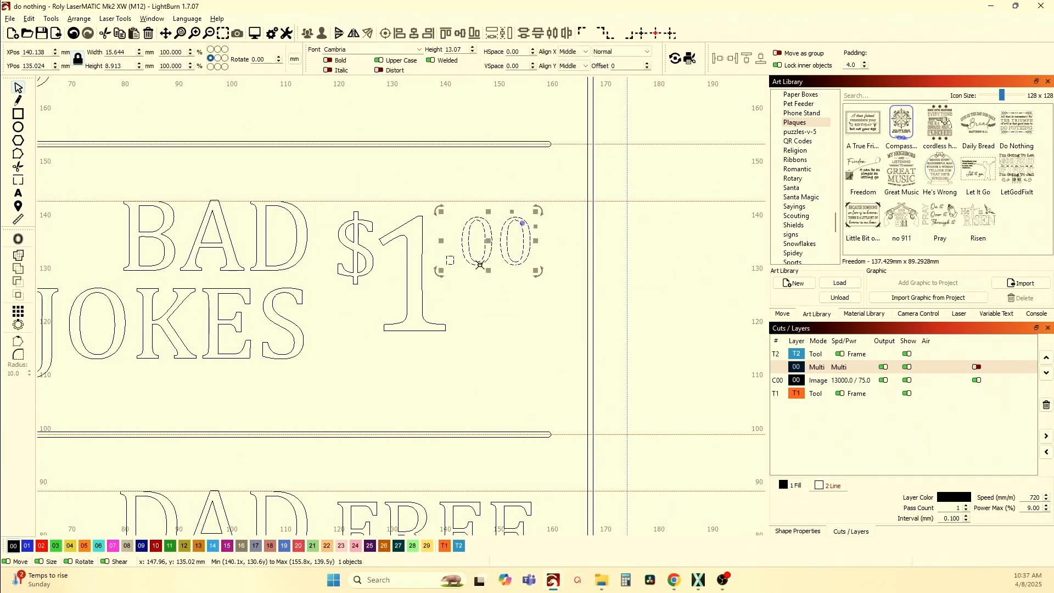
pyautogui.press('Left')
pyautogui.press('Left')
pyautogui.press('Left')
pyautogui.press('Left')
pyautogui.press('Left')
pyautogui.press('Left')
pyautogui.press('Left')
pyautogui.press('Left')
pyautogui.press('Left')
pyautogui.press('Left')
pyautogui.press('Left')
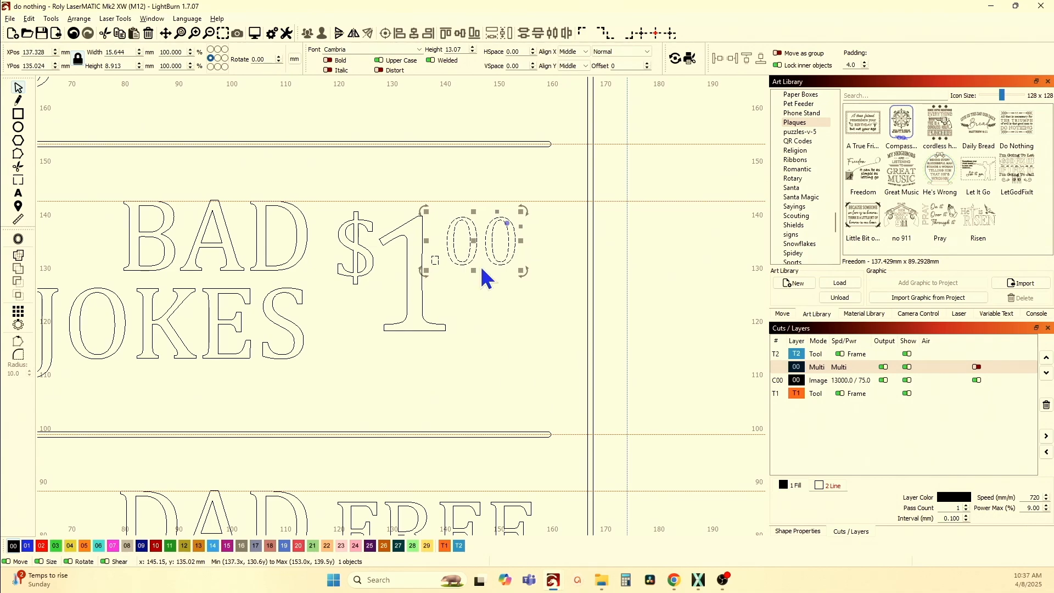
pyautogui.scroll(-3, 483, 278)
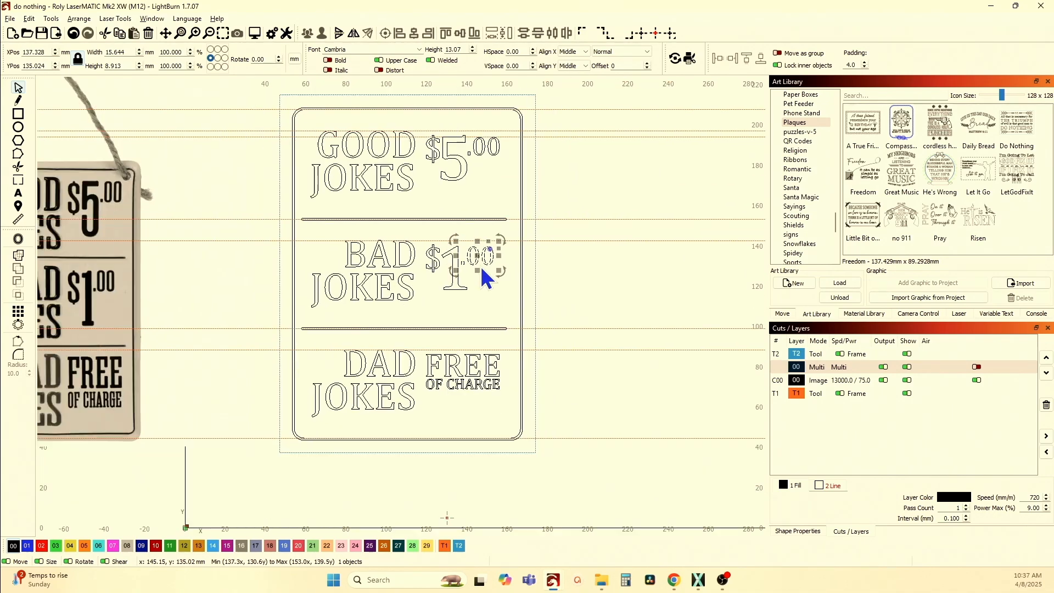
pyautogui.click(230, 192)
pyautogui.scroll(-3, 340, 263)
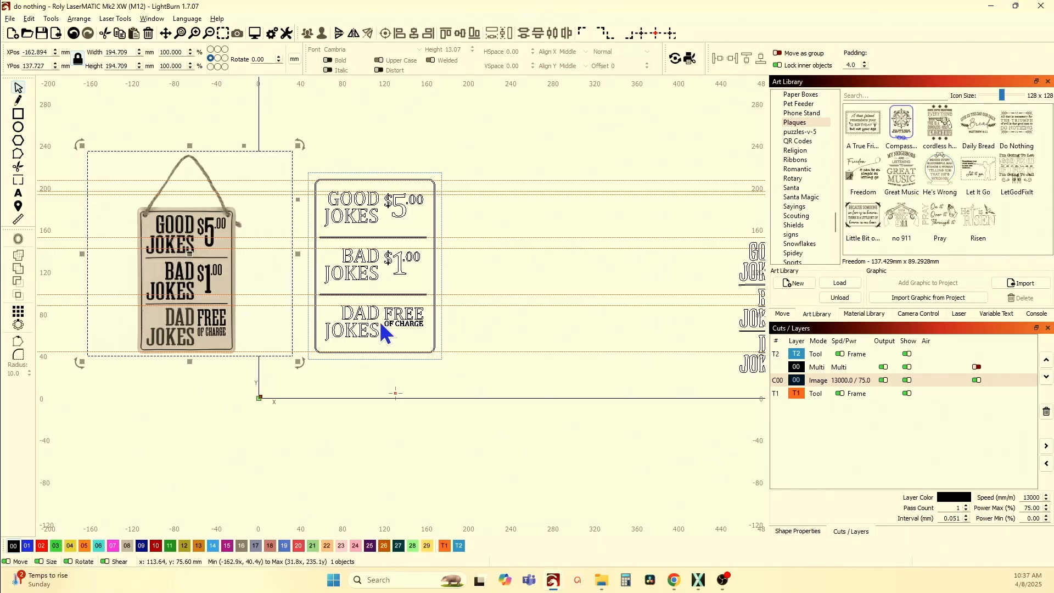
pyautogui.scroll(4, 392, 312)
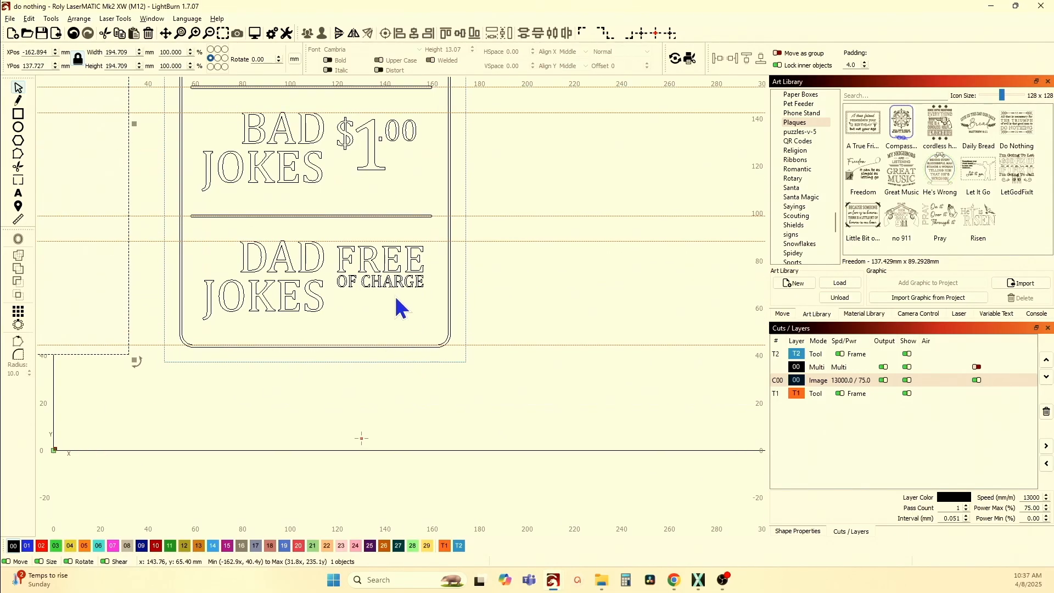
# - Delete the four extra guide lines crossing the text rows, keeping those on the border edges and divider lines
pyautogui.click(514, 242)
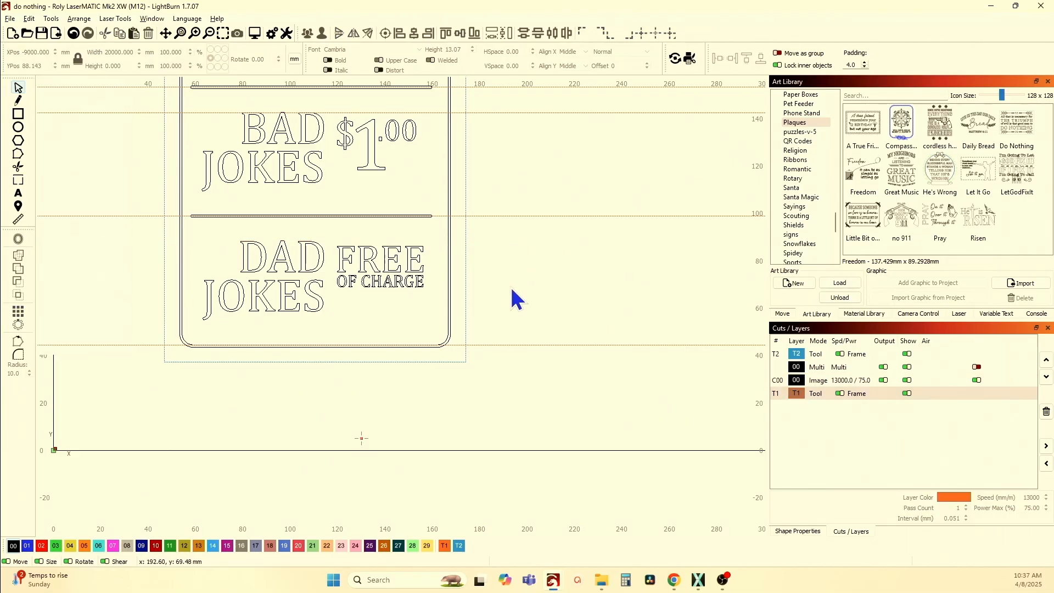
pyautogui.scroll(-4, 513, 298)
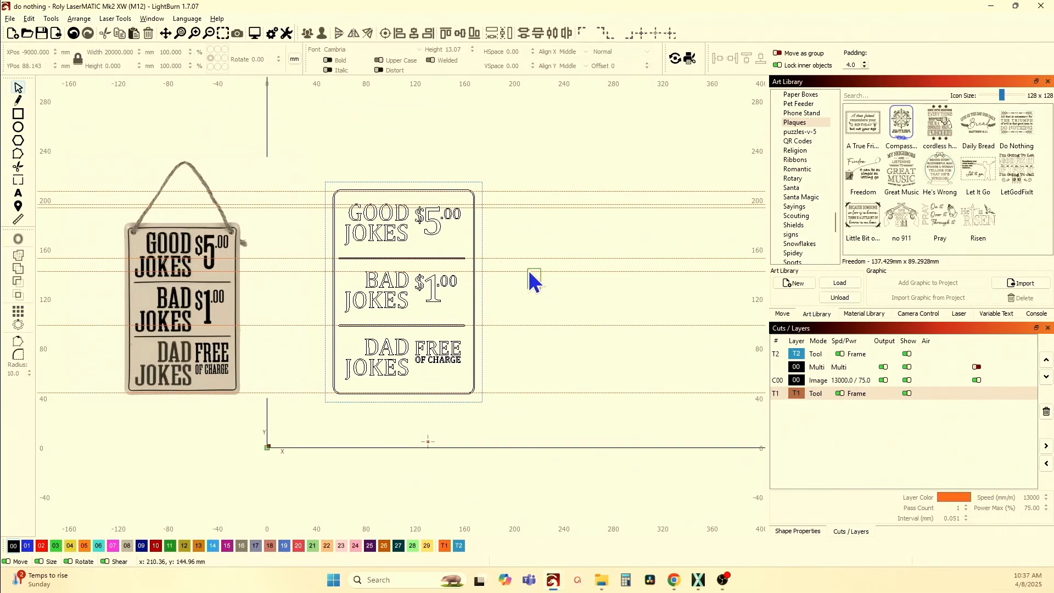
pyautogui.click(529, 271)
pyautogui.scroll(3, 528, 241)
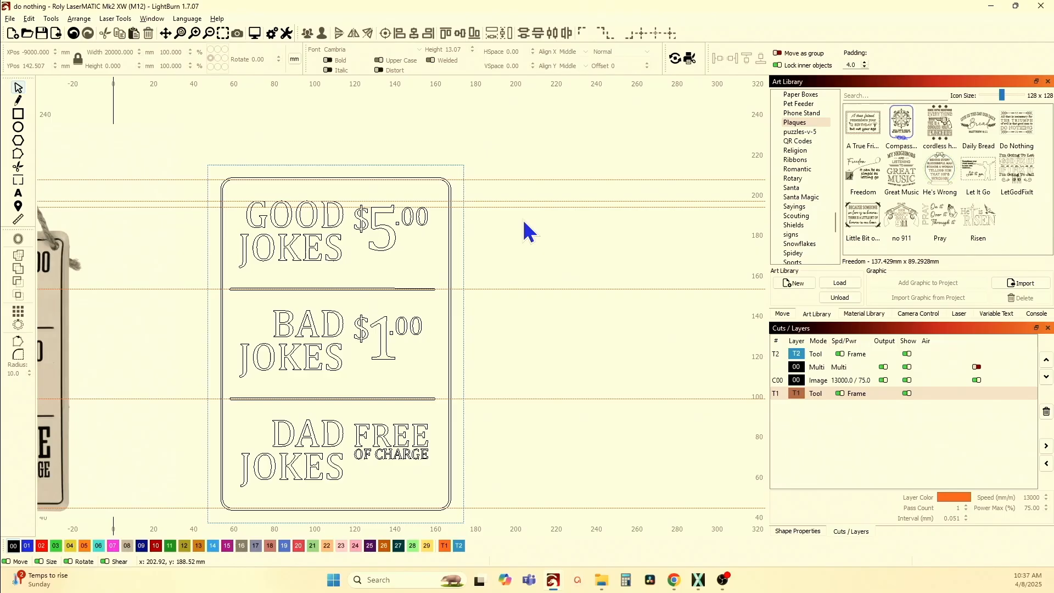
pyautogui.click(504, 196)
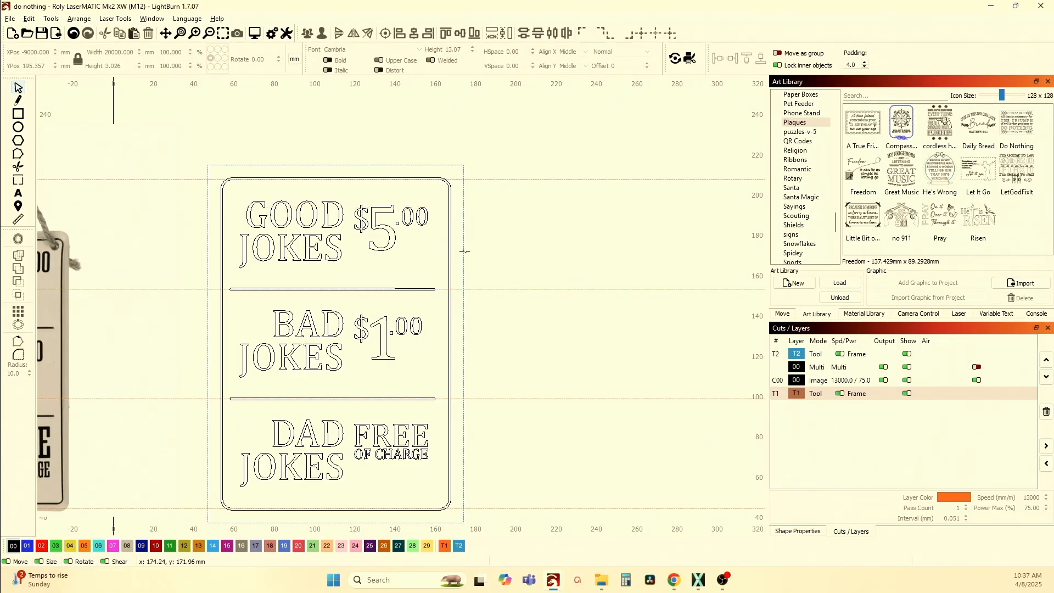
pyautogui.scroll(-2, 464, 251)
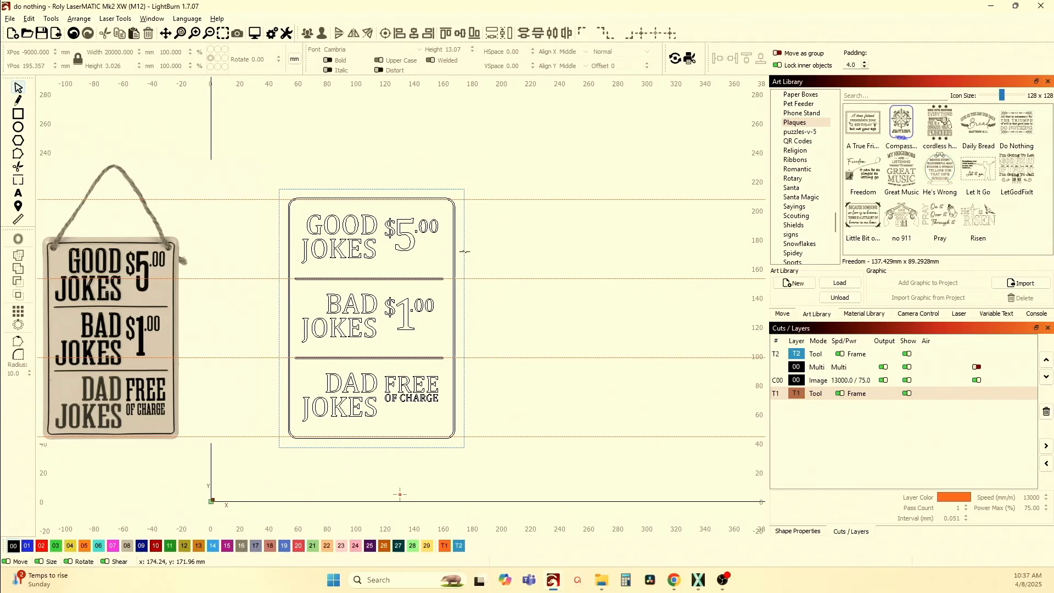
# - Group GOOD JOKES with its $5.00 price and center the group horizontally within the outer dashed rectangle
pyautogui.click(354, 248)
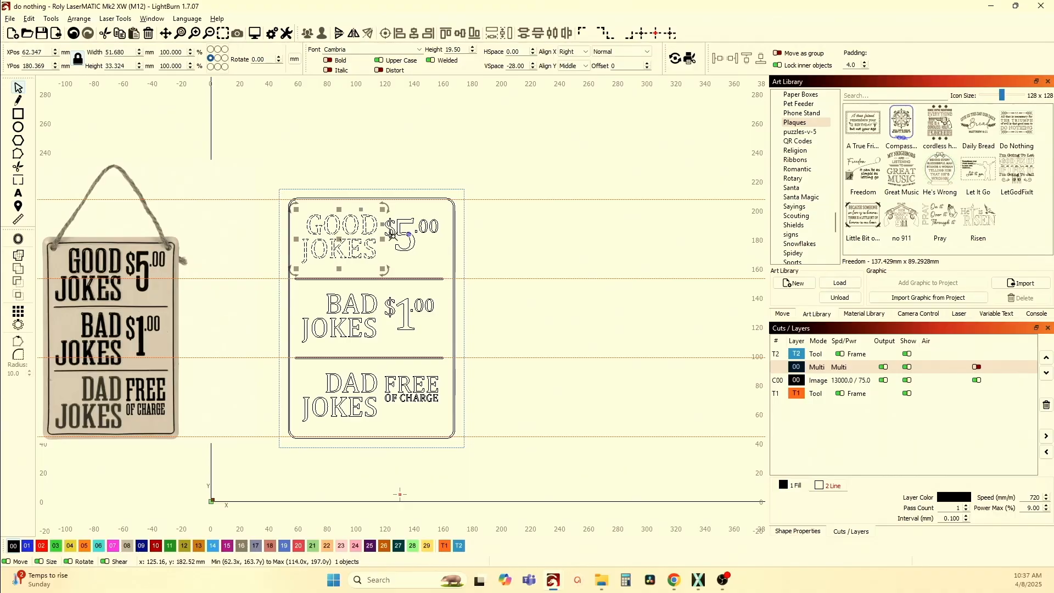
pyautogui.keyDown('shift'); pyautogui.click(392, 236); pyautogui.keyUp('shift')
pyautogui.scroll(3, 392, 236)
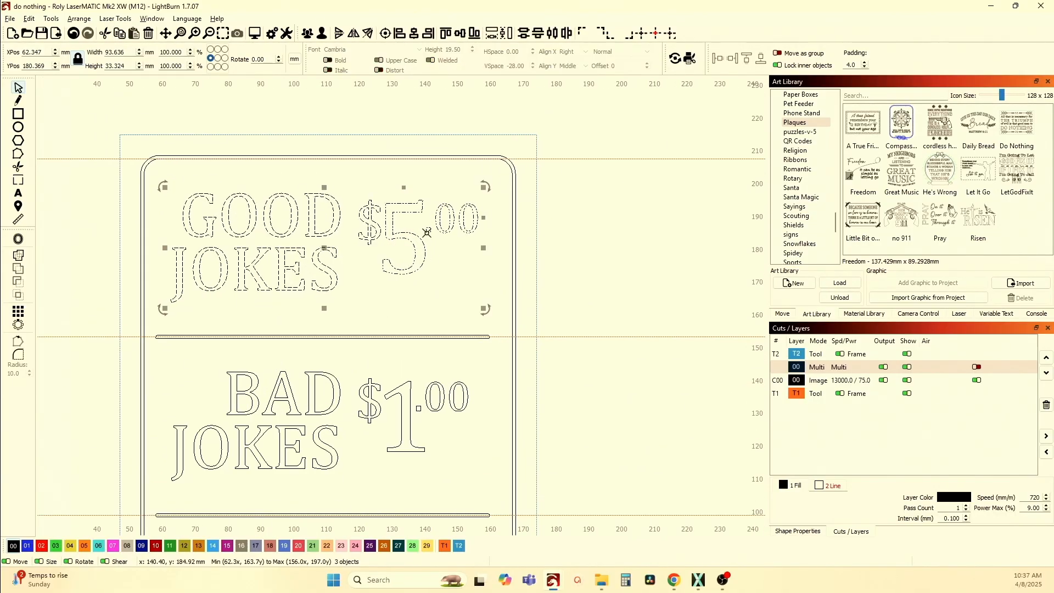
pyautogui.click(309, 35)
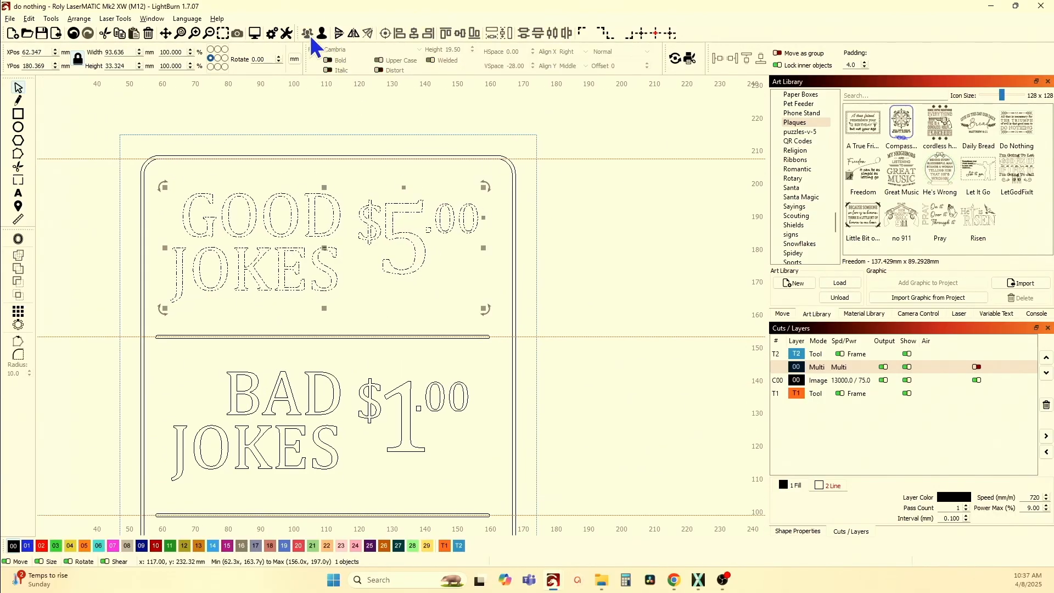
pyautogui.keyDown('shift'); pyautogui.click(349, 135); pyautogui.keyUp('shift')
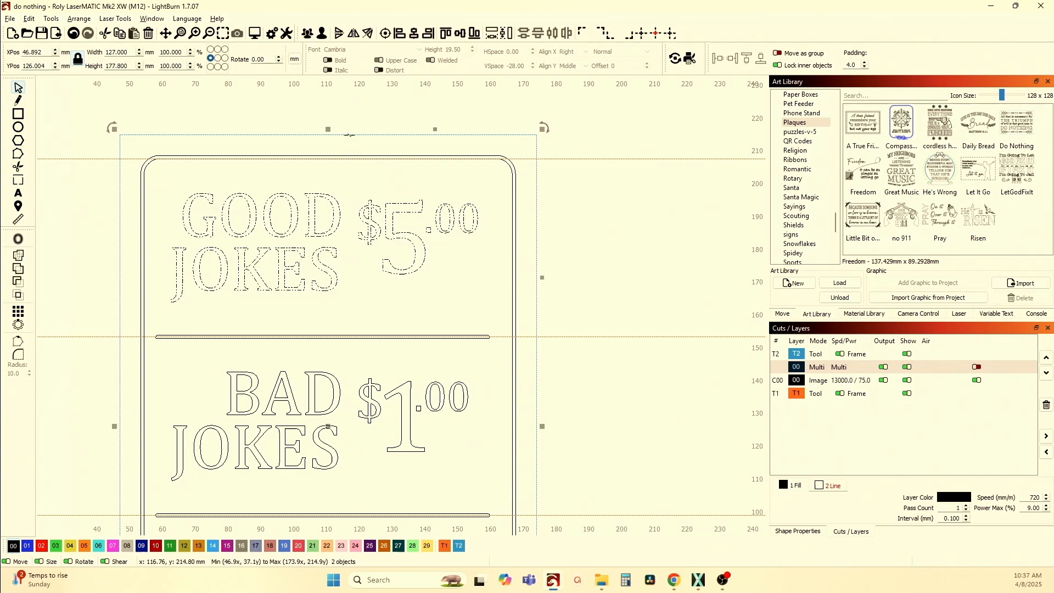
pyautogui.click(413, 32)
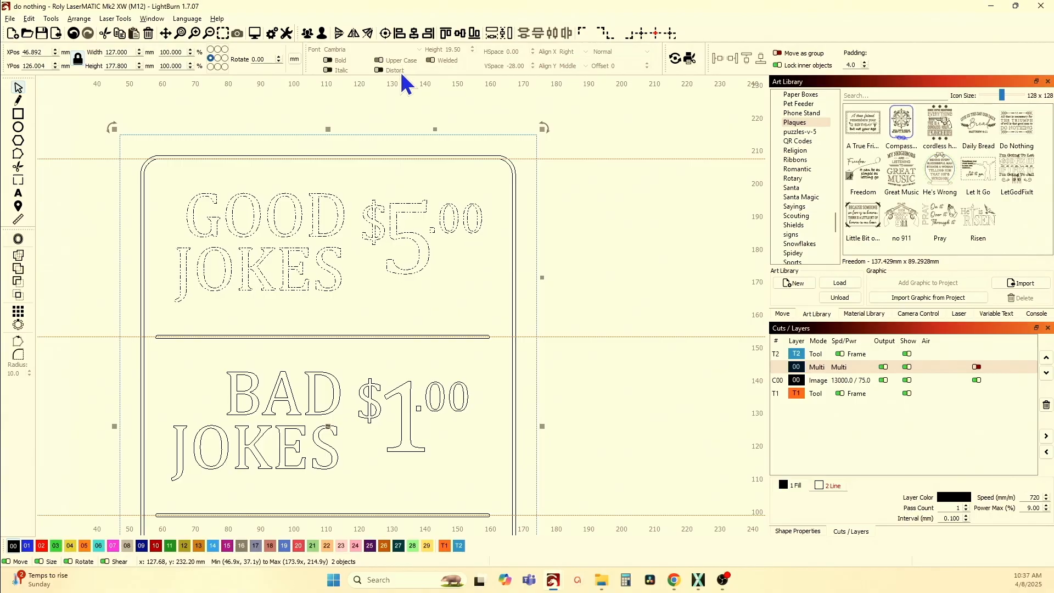
pyautogui.scroll(-2, 405, 185)
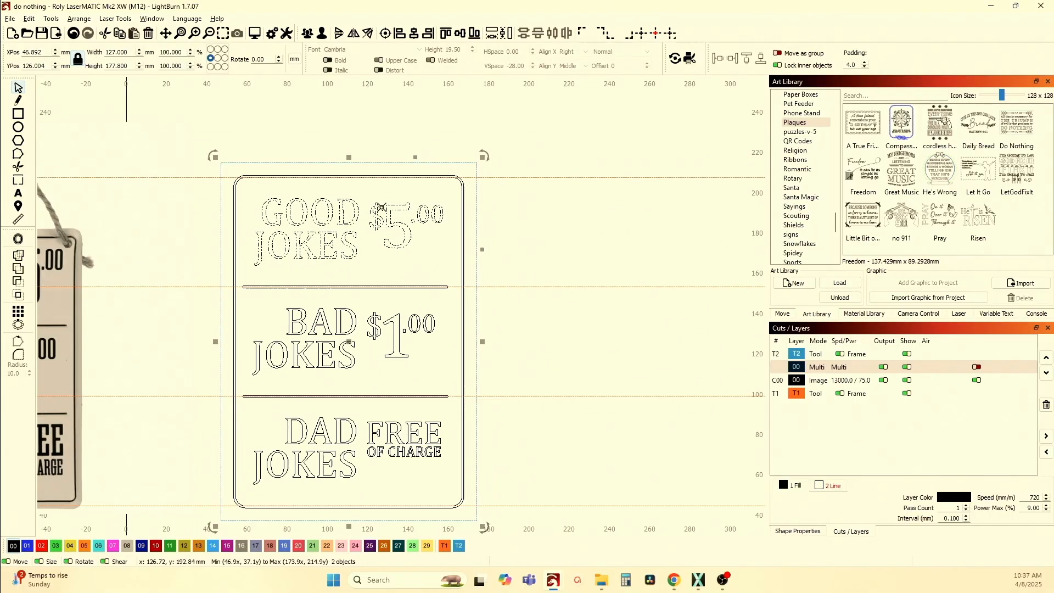
pyautogui.click(538, 318)
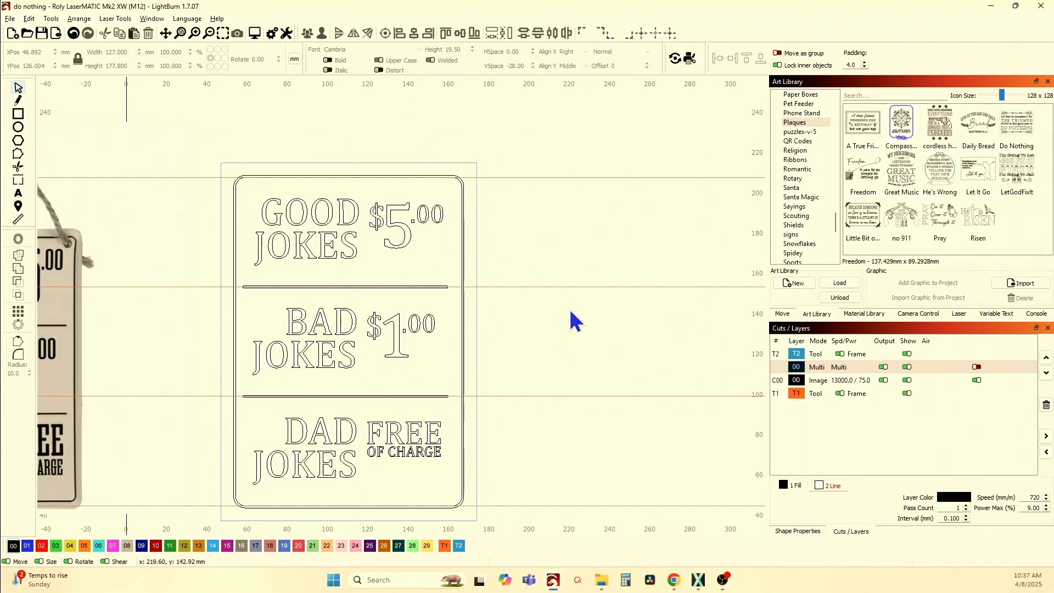
# - Group the guides above and below the GOOD JOKES row and center the GOOD JOKES group vertically between them
pyautogui.moveTo(581, 313); pyautogui.dragTo(532, 175)
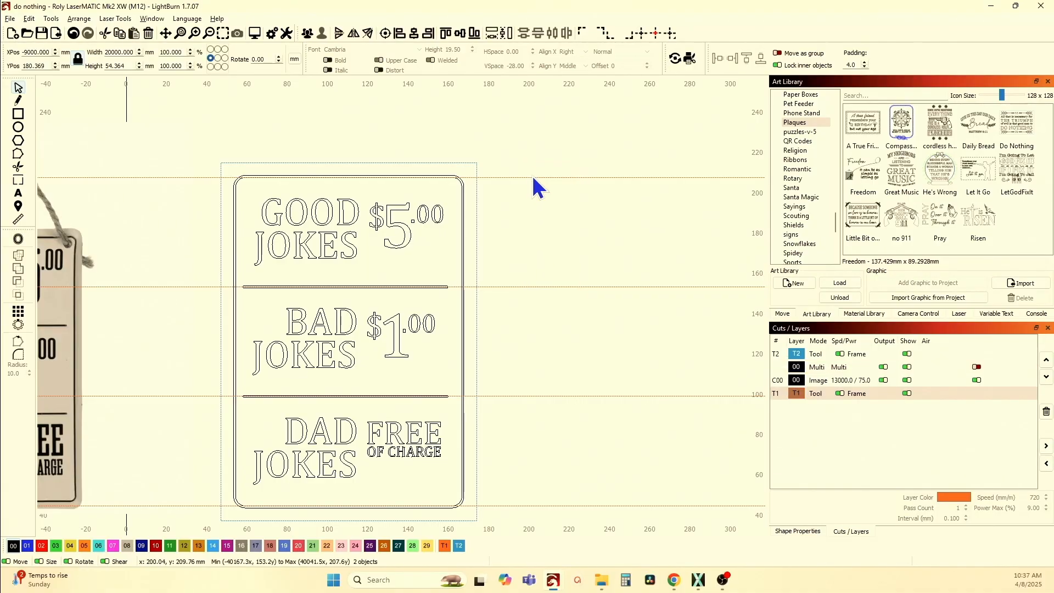
pyautogui.rightClick(531, 177)
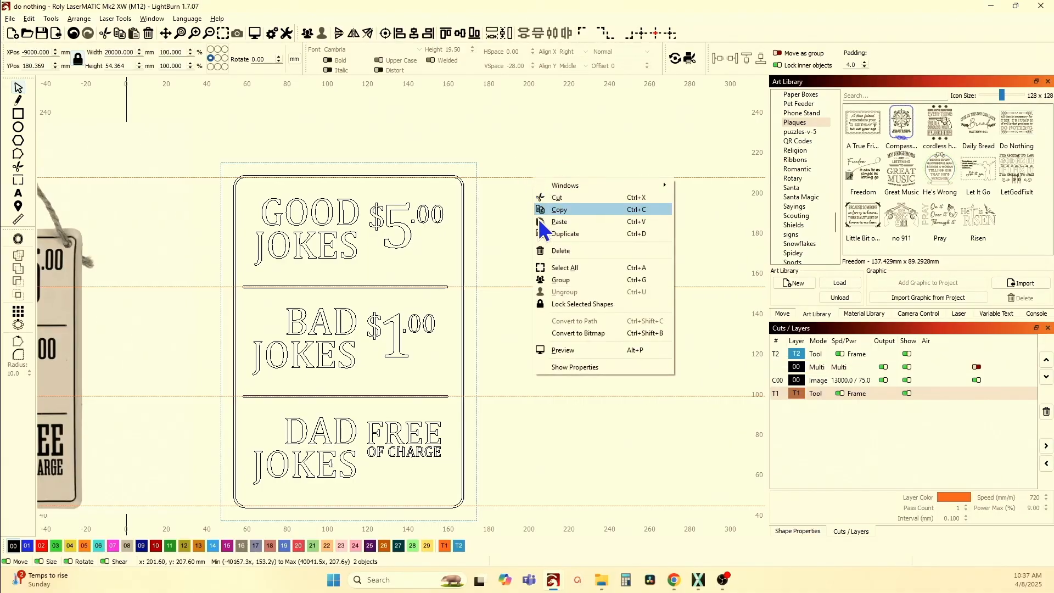
pyautogui.click(551, 277)
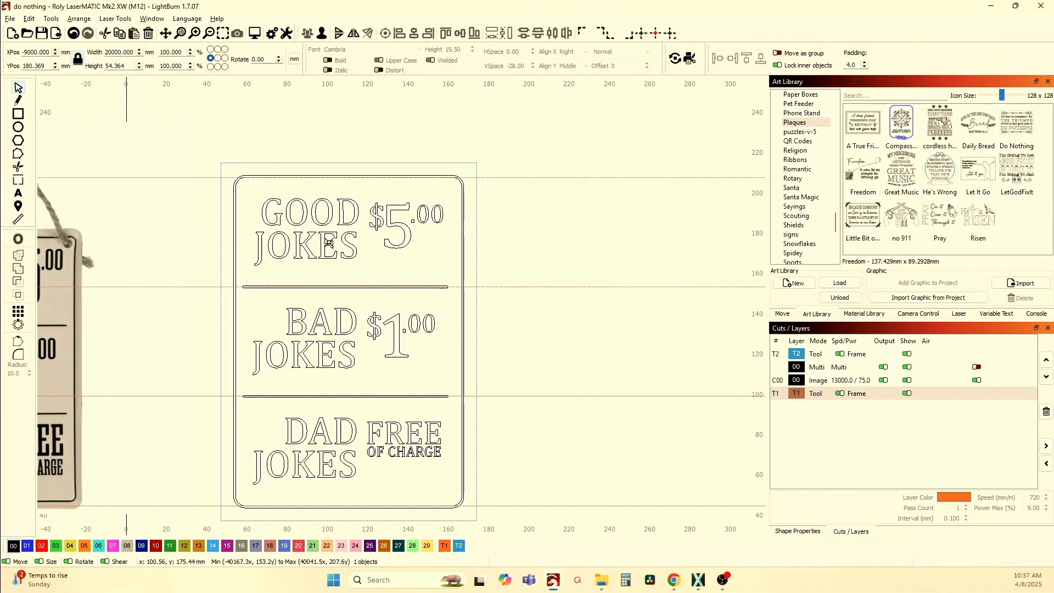
pyautogui.click(384, 241)
pyautogui.hotkey('ctrl', 'z')
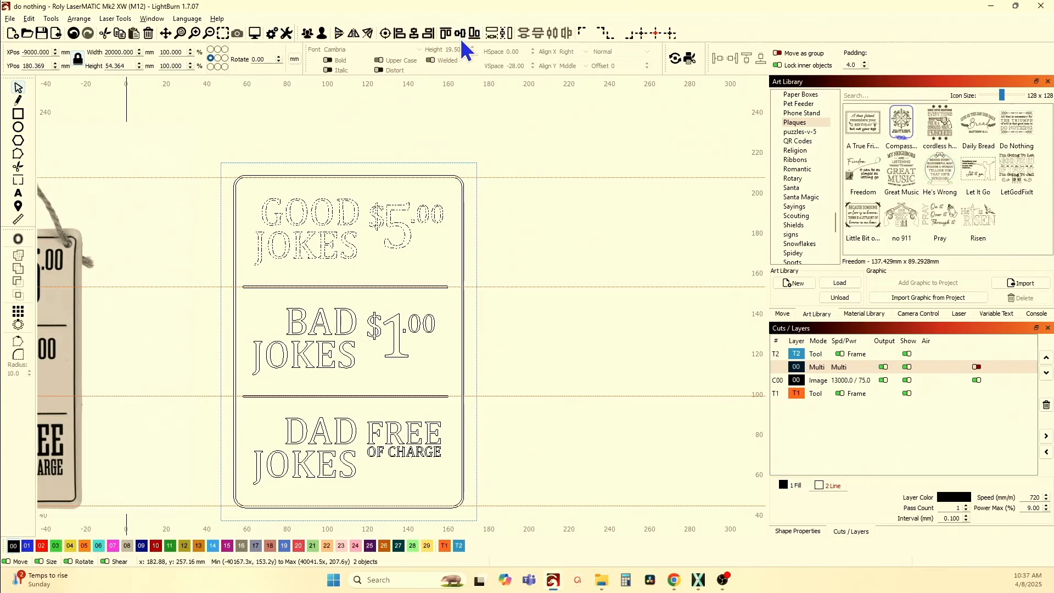
pyautogui.click(535, 143)
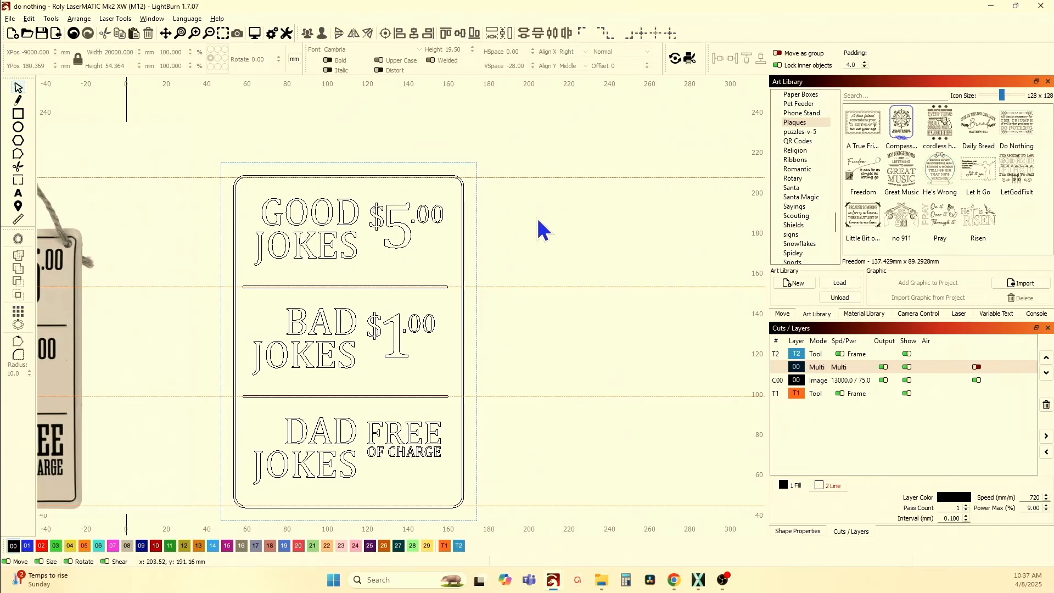
# - Ungroup the two guides bounding the GOOD JOKES row
pyautogui.click(534, 287)
pyautogui.rightClick(533, 290)
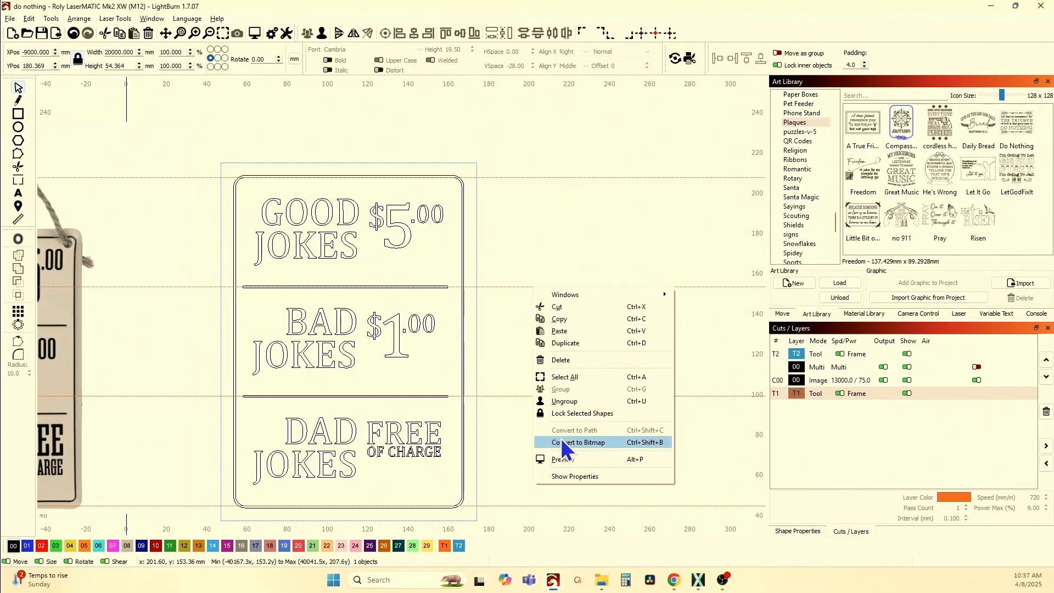
pyautogui.click(564, 401)
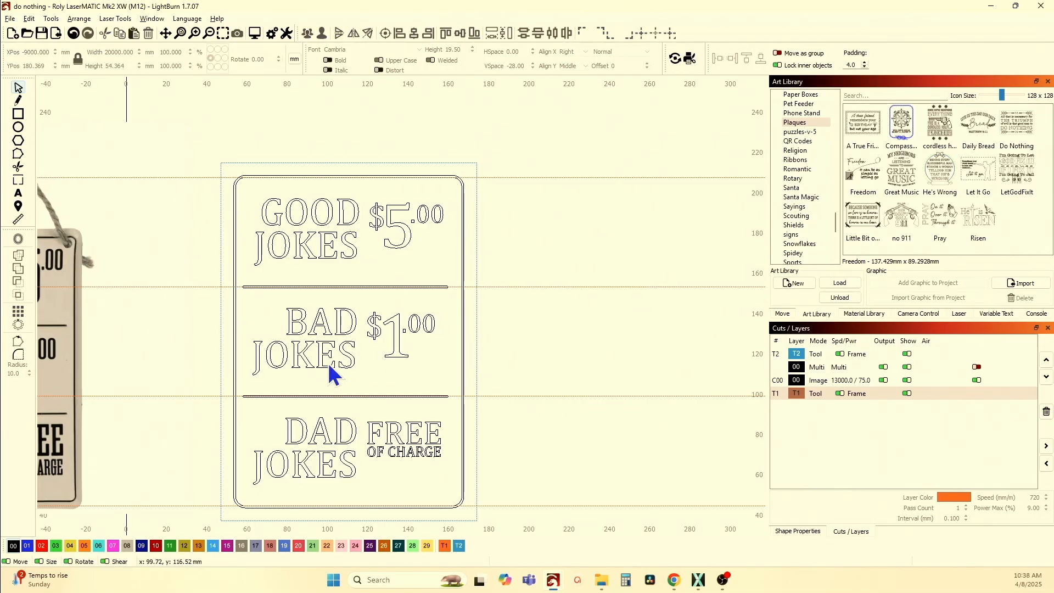
# - Group the BAD JOKES text with its $1.00 price
pyautogui.moveTo(433, 375); pyautogui.dragTo(261, 311)
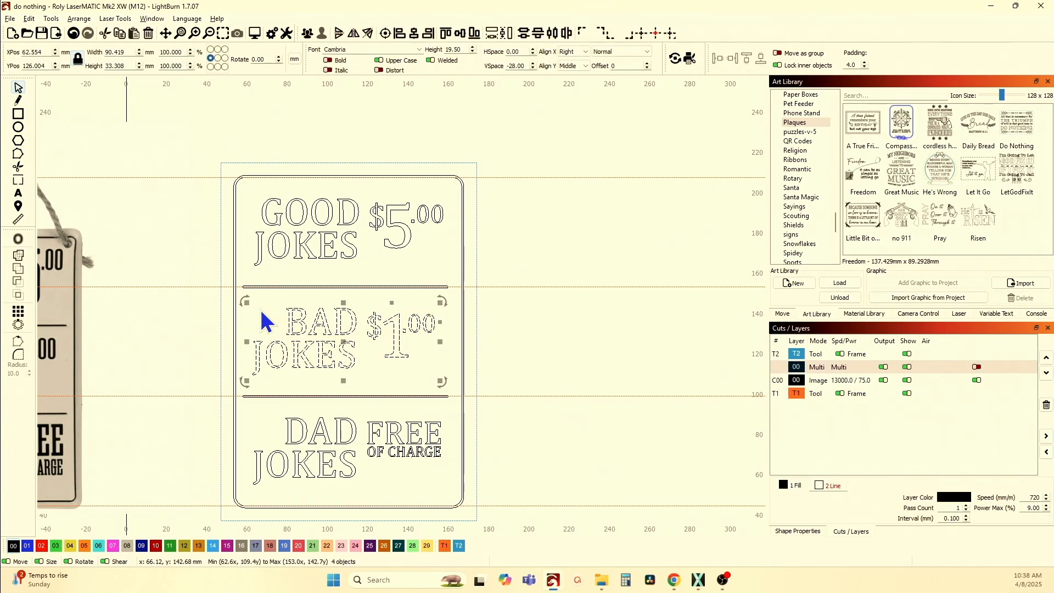
pyautogui.click(307, 34)
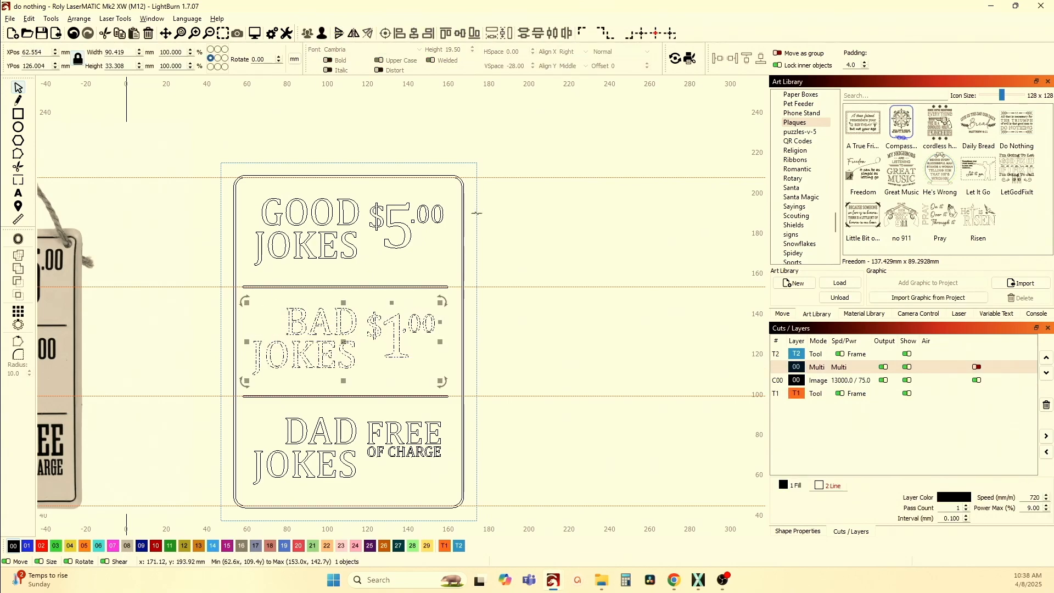
# - Try to center the BAD JOKES group vertically on the grouped divider and lower border guides, and undo the alignment
pyautogui.moveTo(564, 407); pyautogui.dragTo(524, 283)
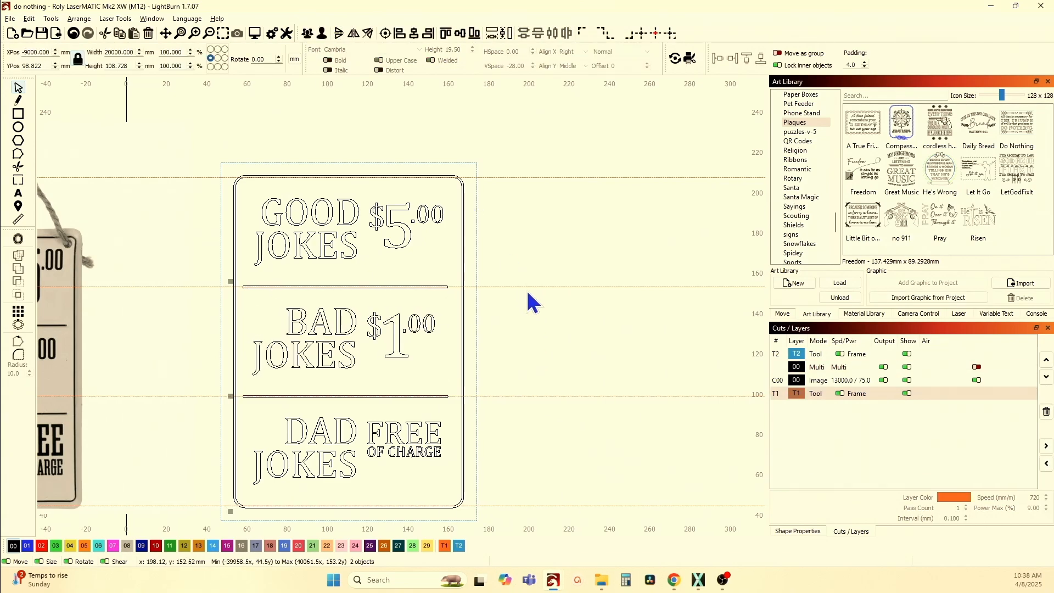
pyautogui.rightClick(531, 290)
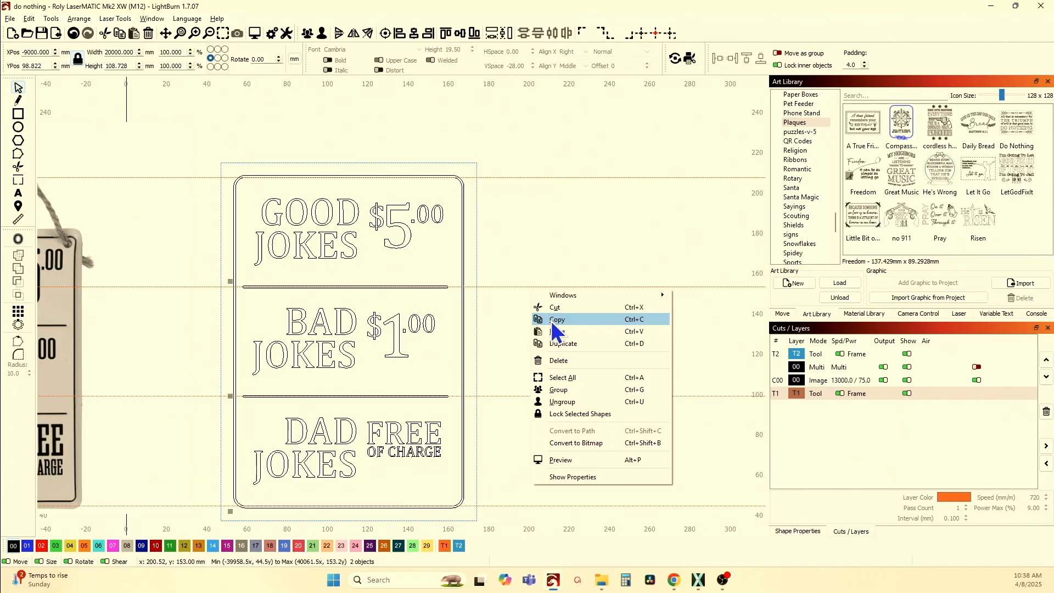
pyautogui.click(558, 390)
pyautogui.click(343, 368)
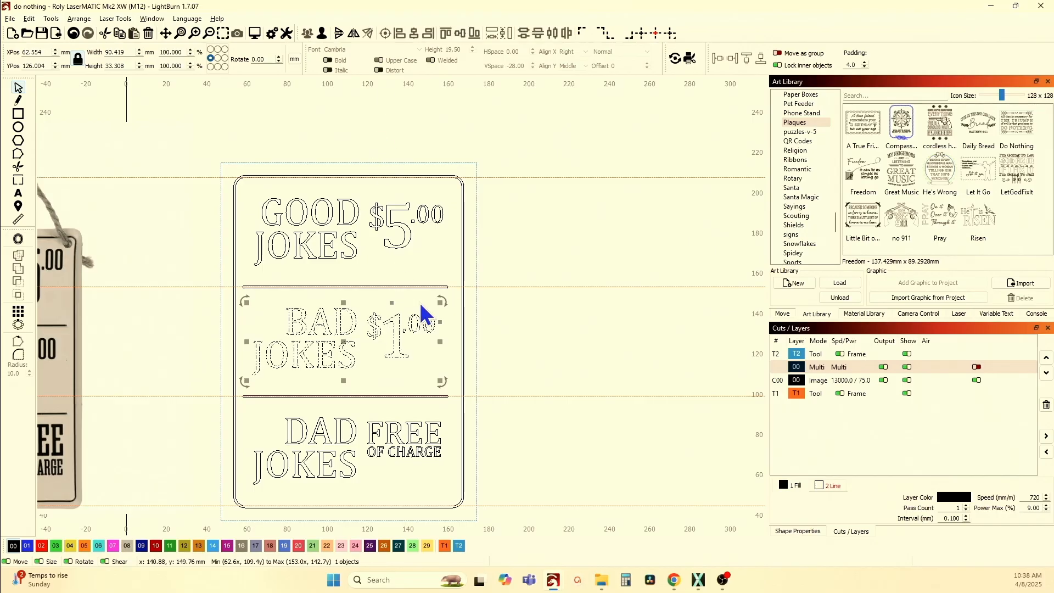
pyautogui.keyDown('shift'); pyautogui.click(518, 286); pyautogui.keyUp('shift')
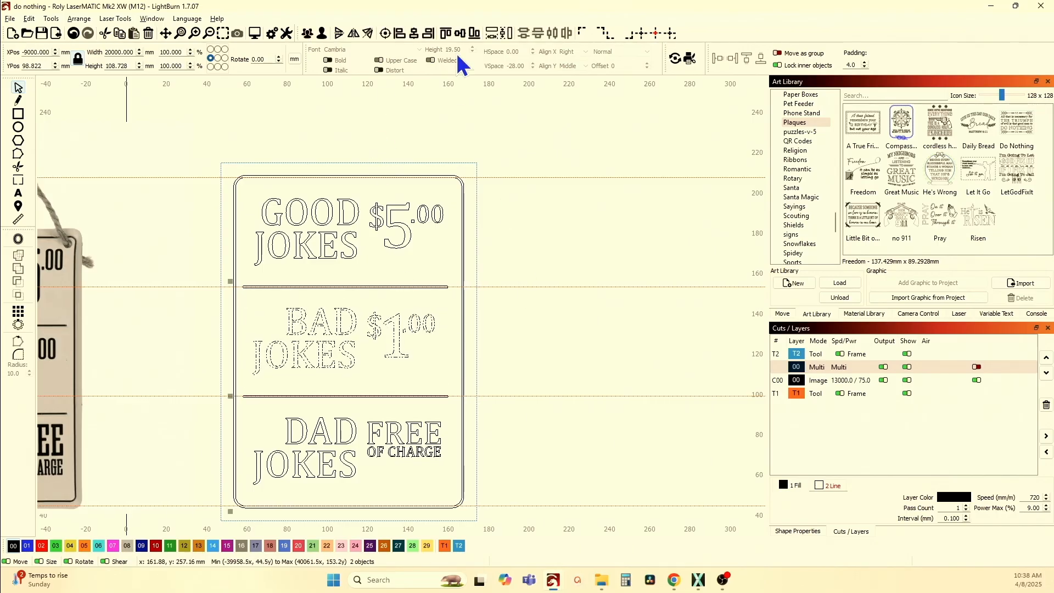
pyautogui.click(460, 33)
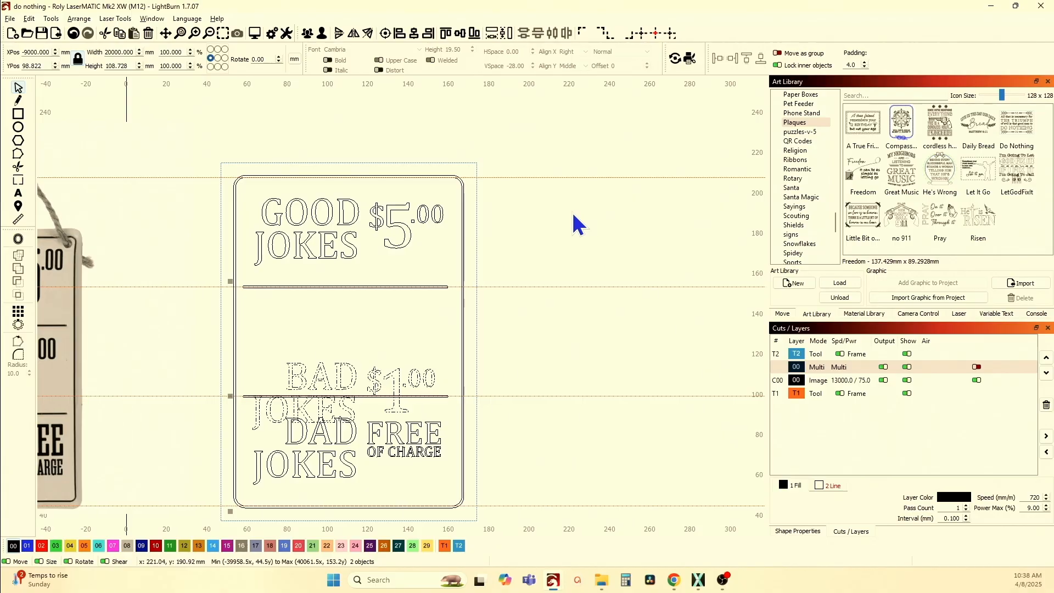
pyautogui.hotkey('ctrl', 'z')
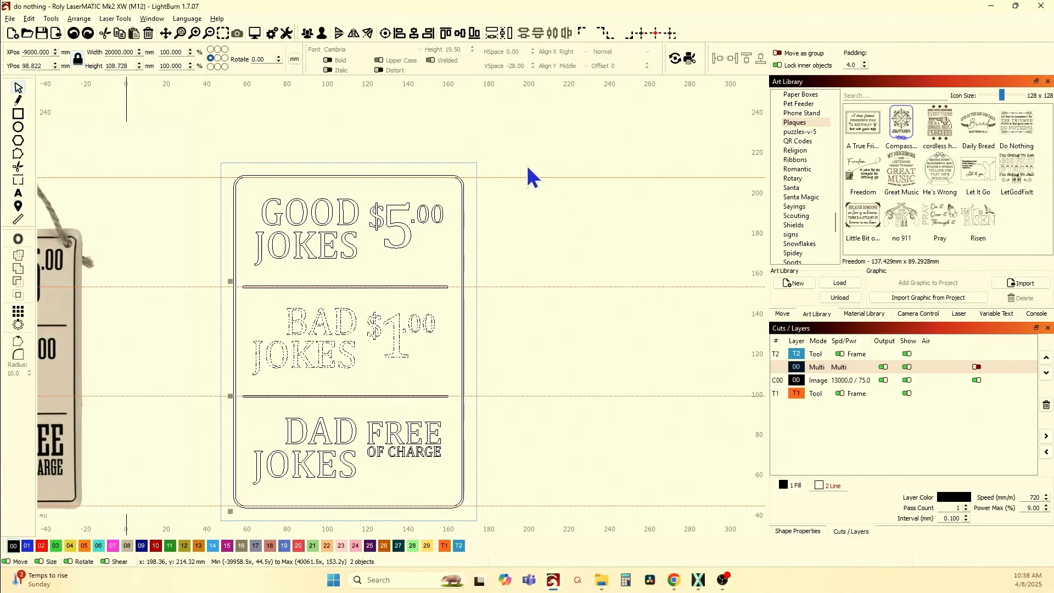
# - Ungroup the guides at both dividers and the lower border so that each one is separate
pyautogui.click(548, 274)
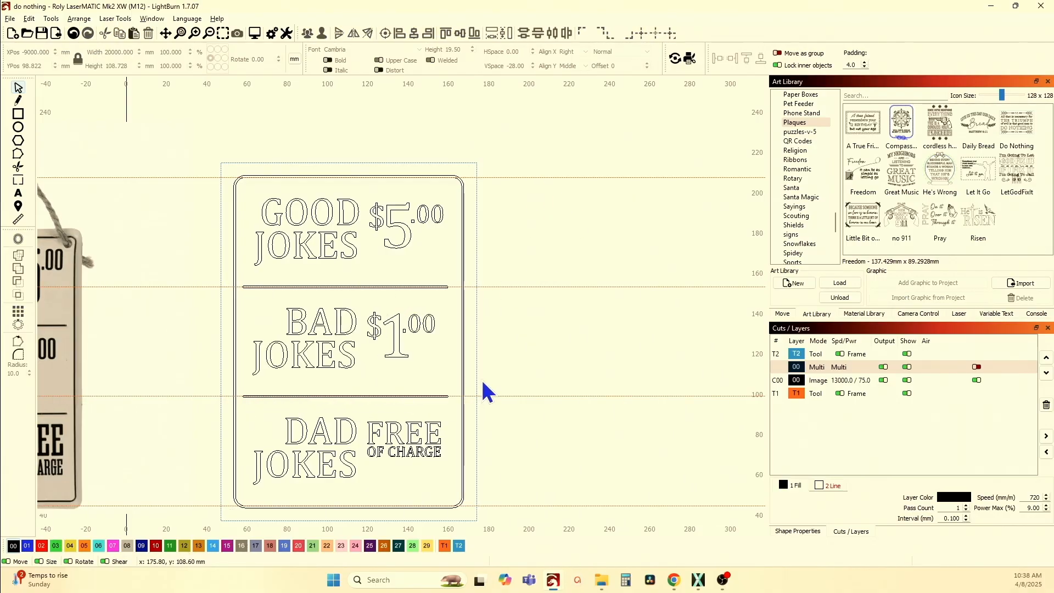
pyautogui.click(526, 396)
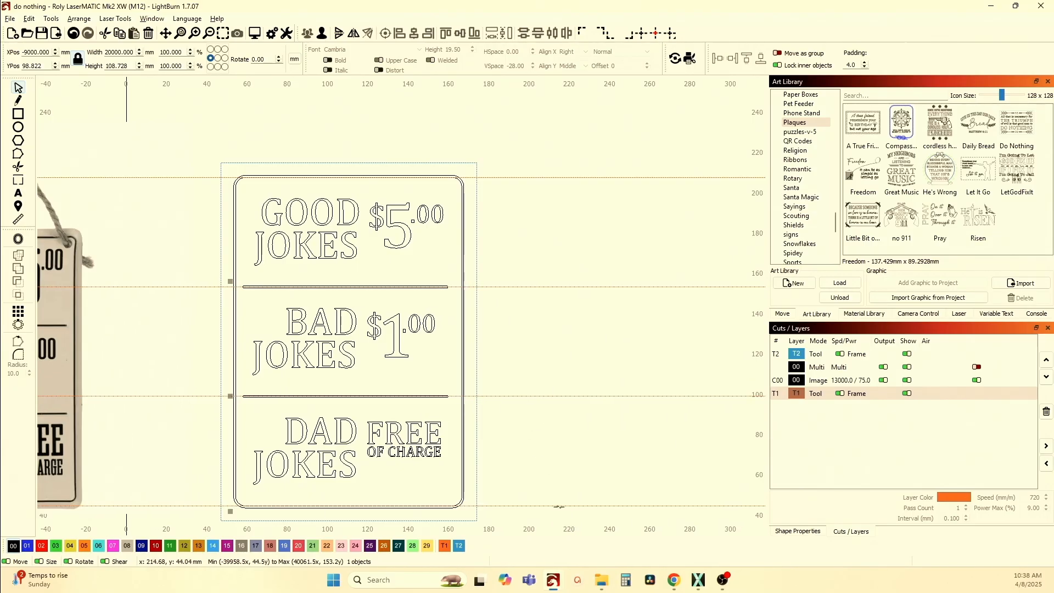
pyautogui.rightClick(559, 506)
pyautogui.click(595, 426)
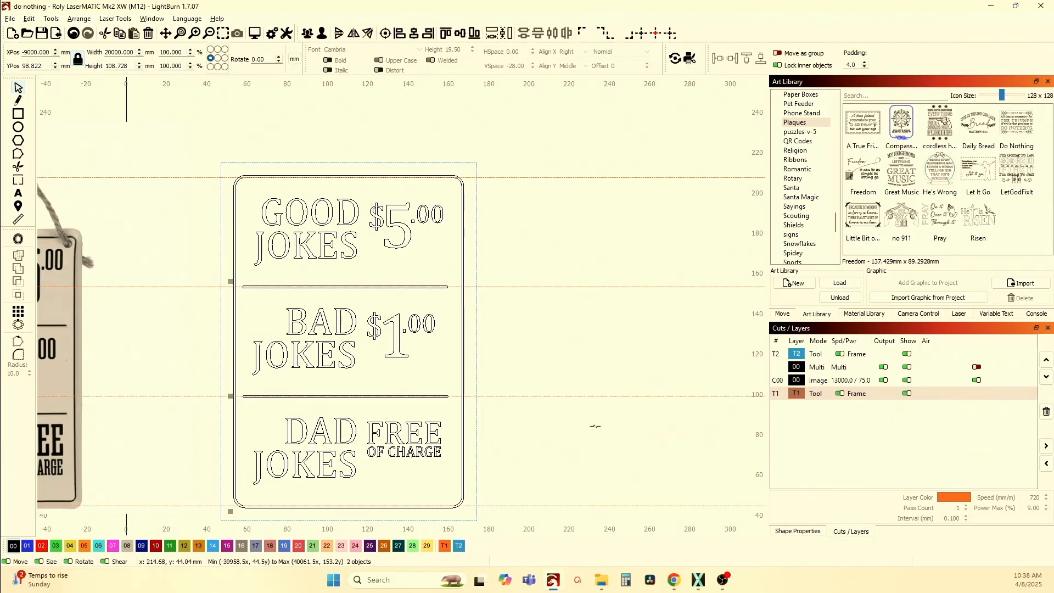
pyautogui.rightClick(567, 506)
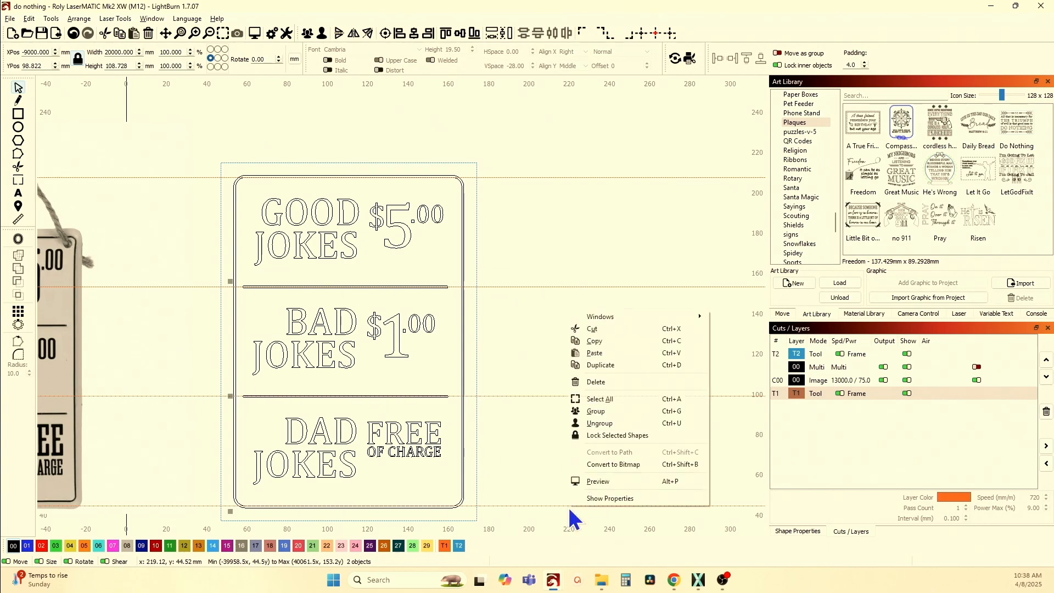
pyautogui.click(595, 412)
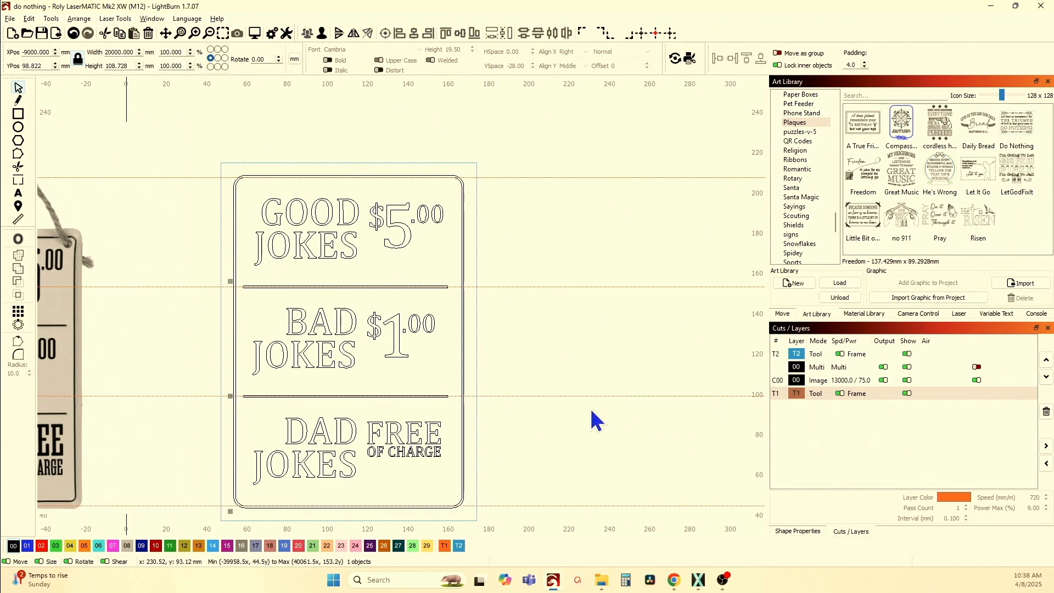
pyautogui.click(323, 35)
pyautogui.click(502, 168)
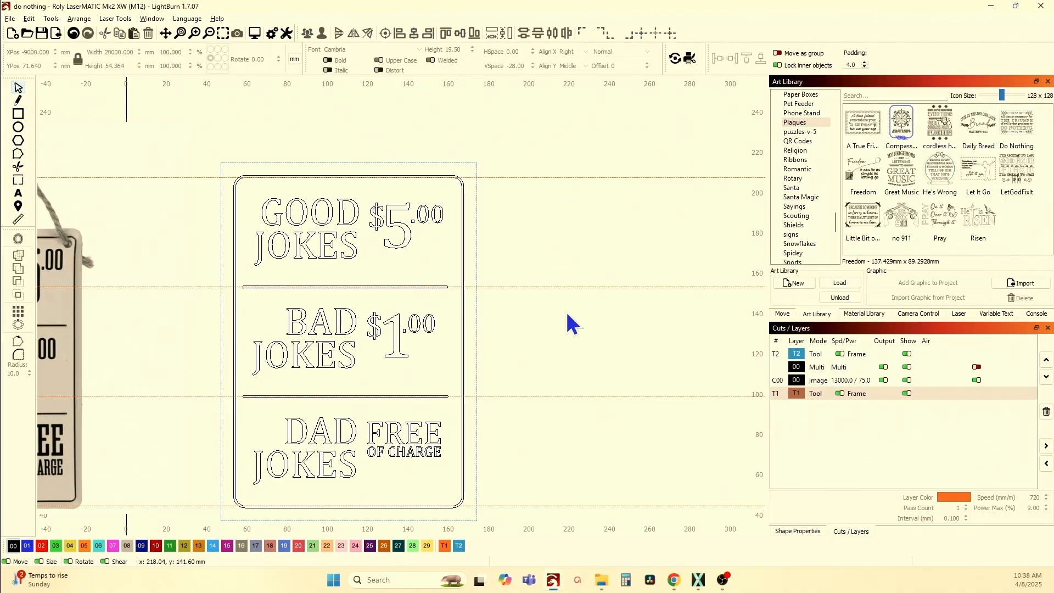
# - Group the two divider guides bounding the BAD JOKES row
pyautogui.moveTo(574, 409); pyautogui.dragTo(528, 273)
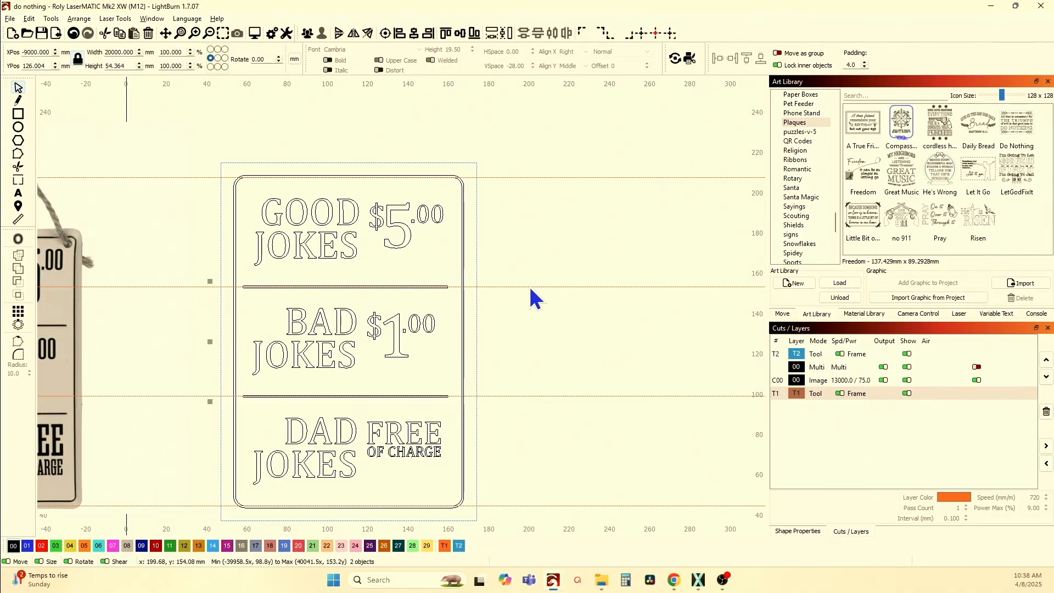
pyautogui.click(416, 285)
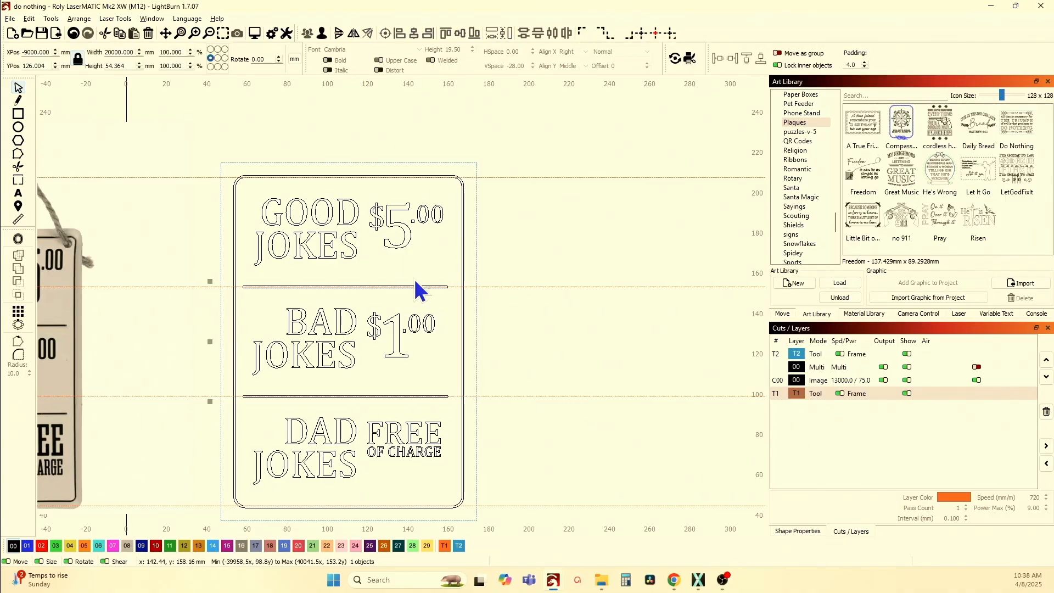
pyautogui.click(328, 349)
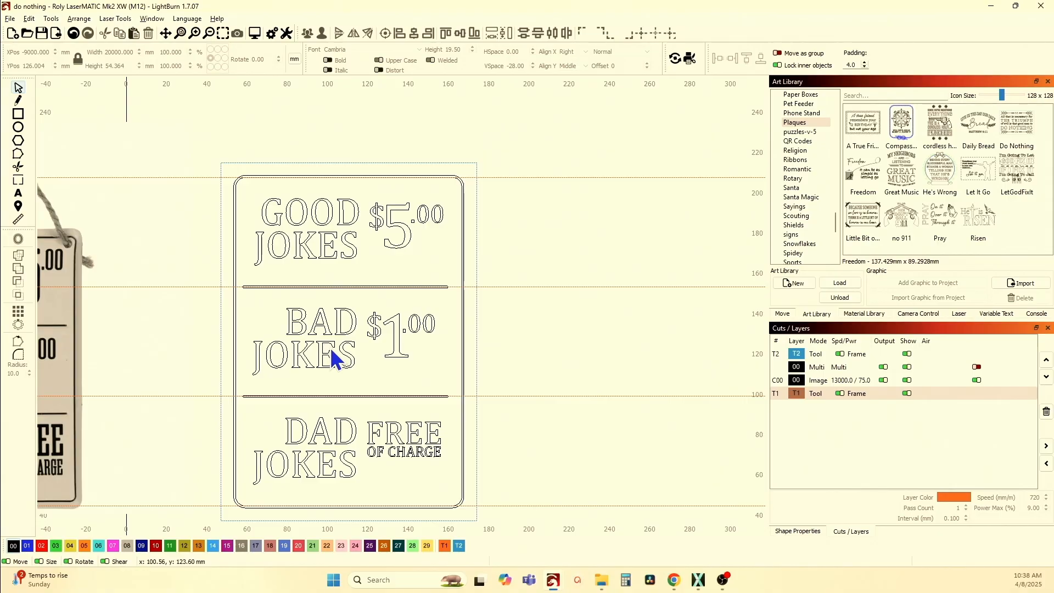
# - Try to center the BAD JOKES group horizontally on the grouped divider guides, and undo the alignment
pyautogui.click(331, 345)
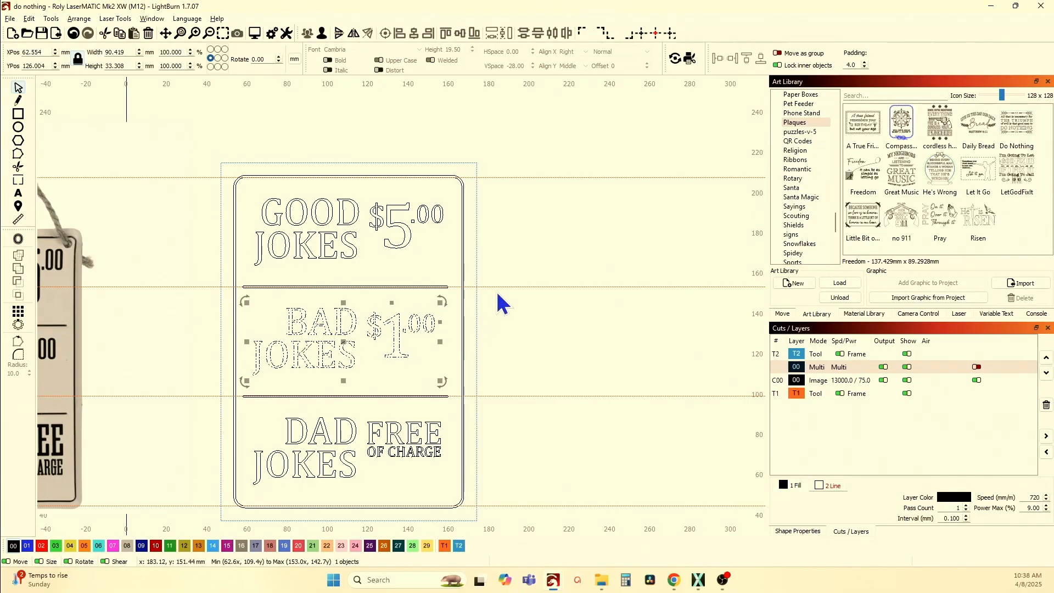
pyautogui.click(413, 34)
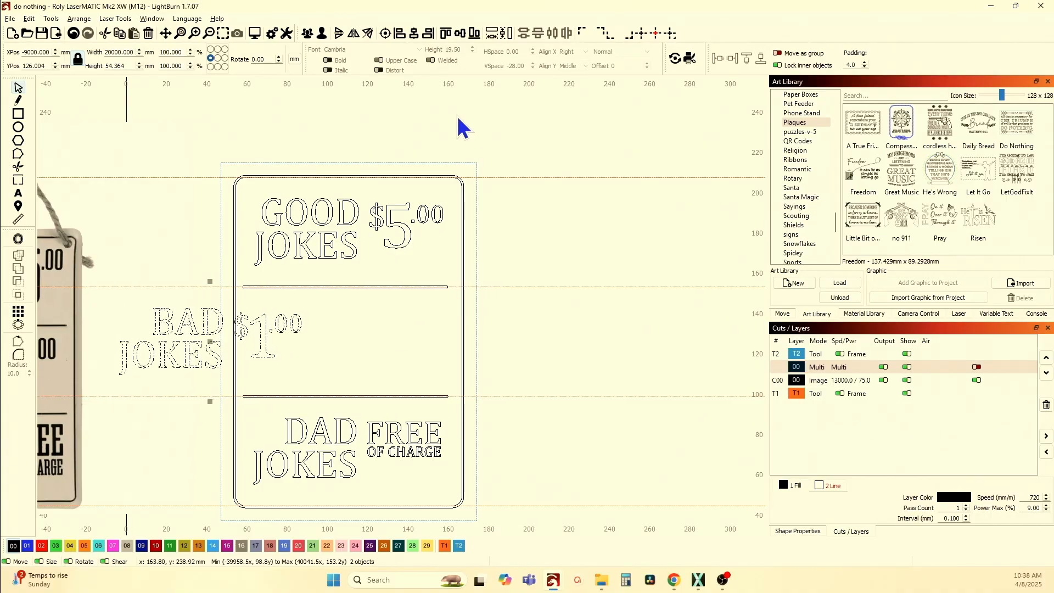
pyautogui.hotkey('ctrl', 'z')
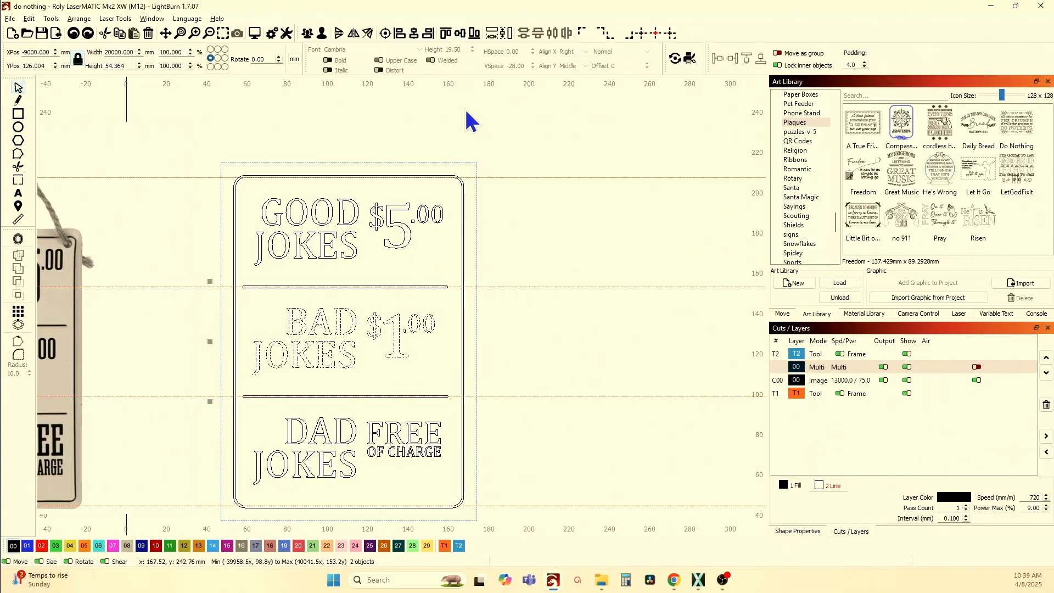
# - Center the BAD JOKES group horizontally on the sign's outer frame rectangle
pyautogui.click(352, 329)
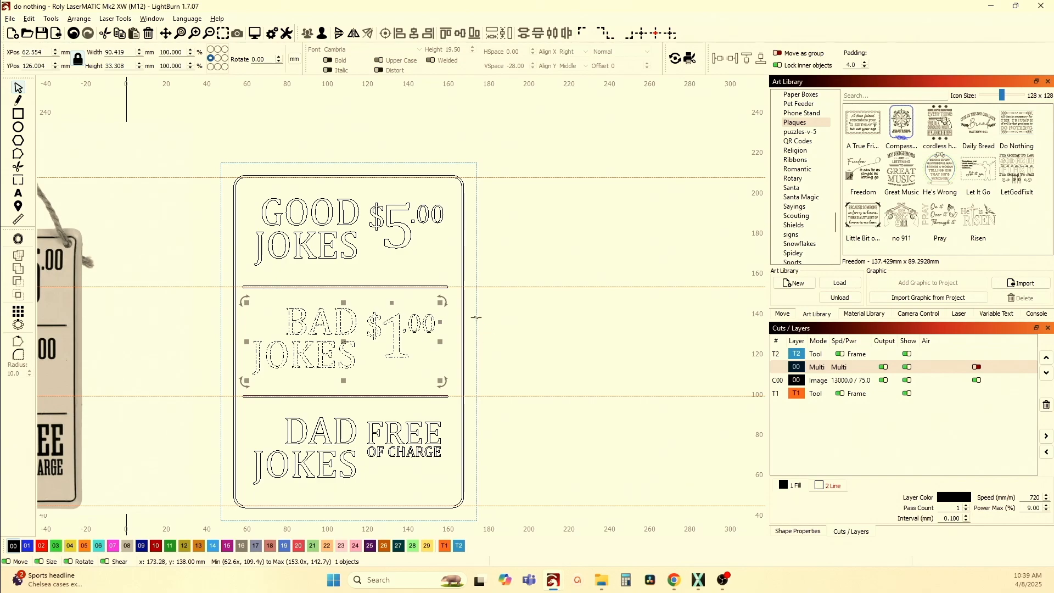
pyautogui.hotkey('ctrl', 'a')
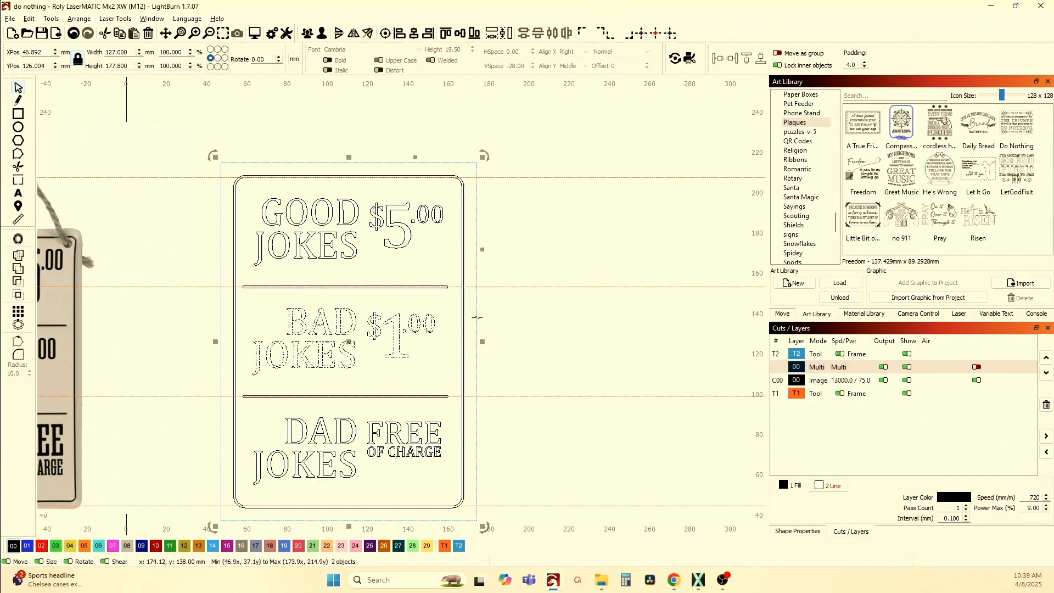
pyautogui.click(414, 32)
pyautogui.click(561, 130)
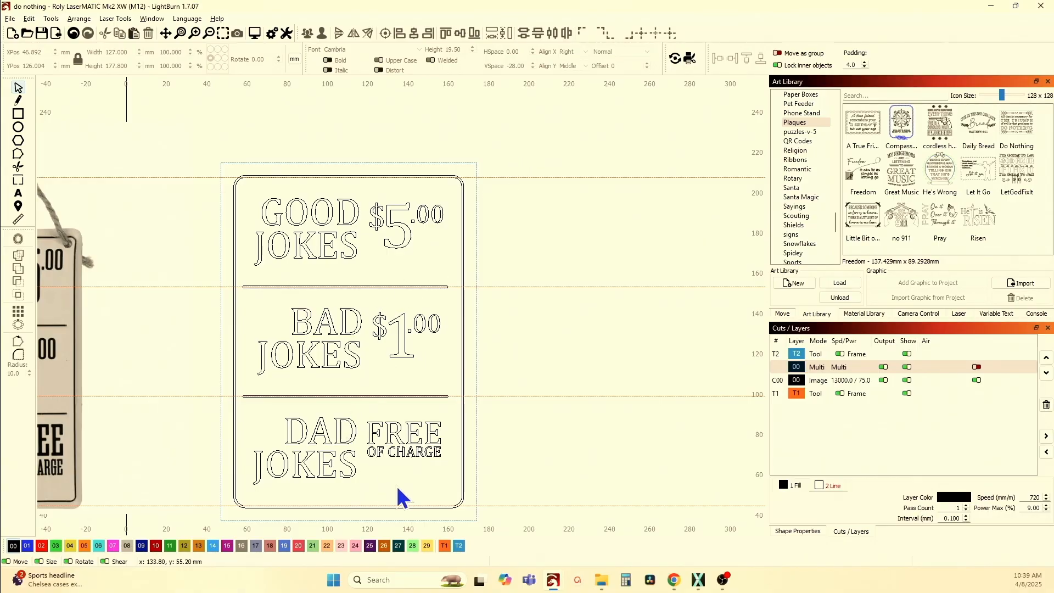
# - Group the DAD JOKES text with its FREE and OF CHARGE lines
pyautogui.moveTo(396, 484); pyautogui.dragTo(287, 434)
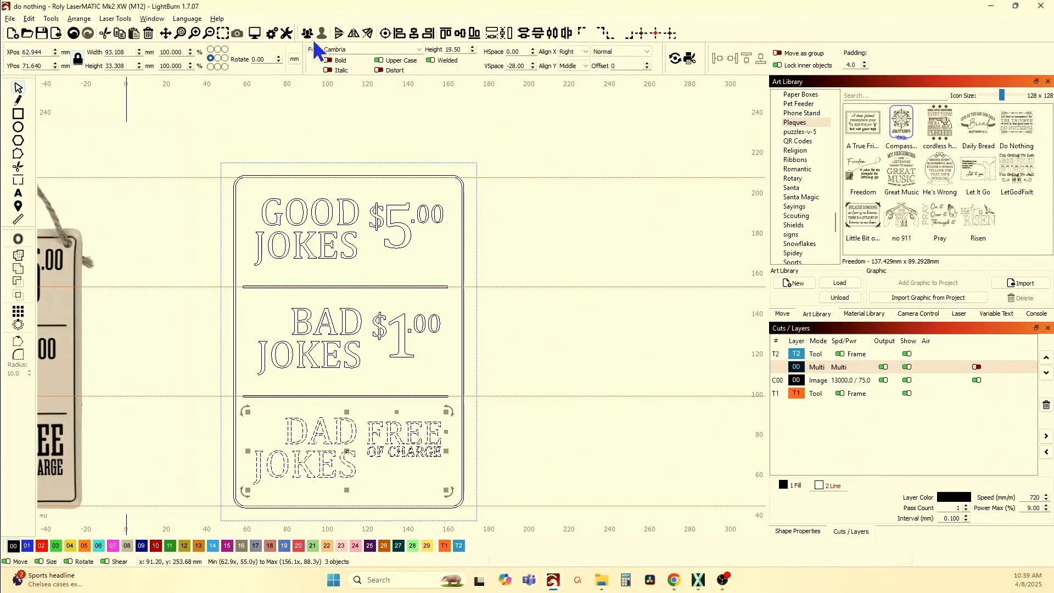
pyautogui.click(308, 34)
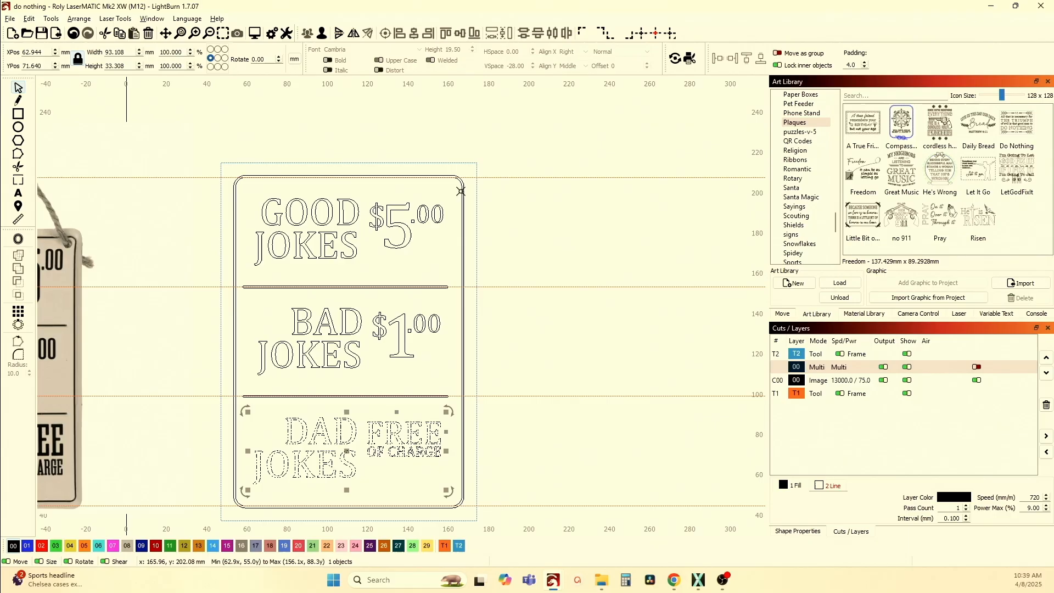
pyautogui.click(530, 340)
# - Ungroup the guides bounding the BAD JOKES row and group the two guides bounding the DAD JOKES row
pyautogui.click(530, 396)
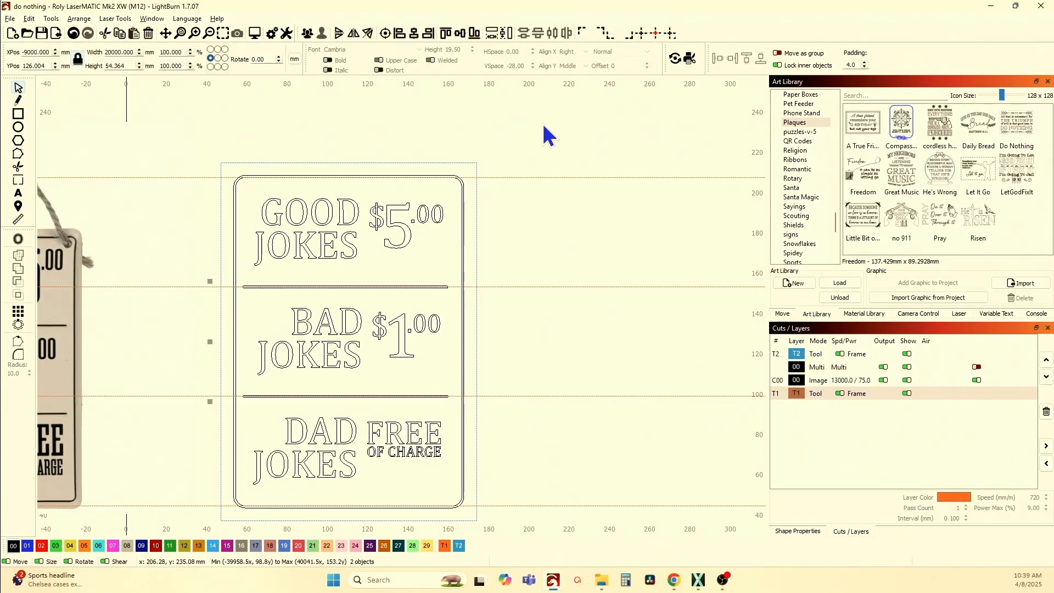
pyautogui.click(582, 403)
pyautogui.moveTo(577, 525); pyautogui.dragTo(537, 397)
pyautogui.click(308, 33)
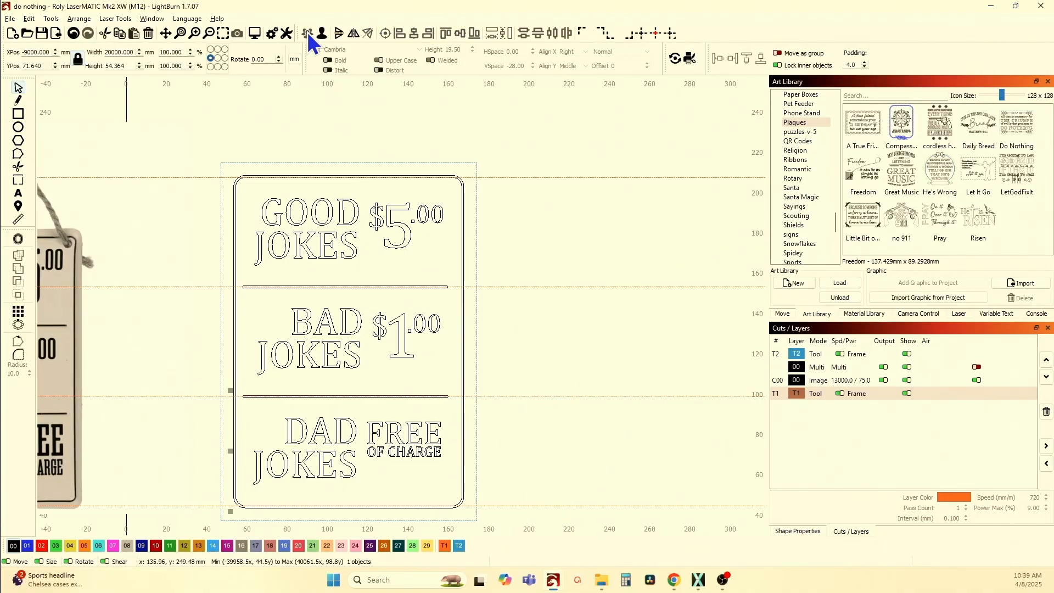
# - Center the DAD JOKES group vertically on its grouped guides and horizontally on the sign's outer frame rectangle
pyautogui.click(312, 437)
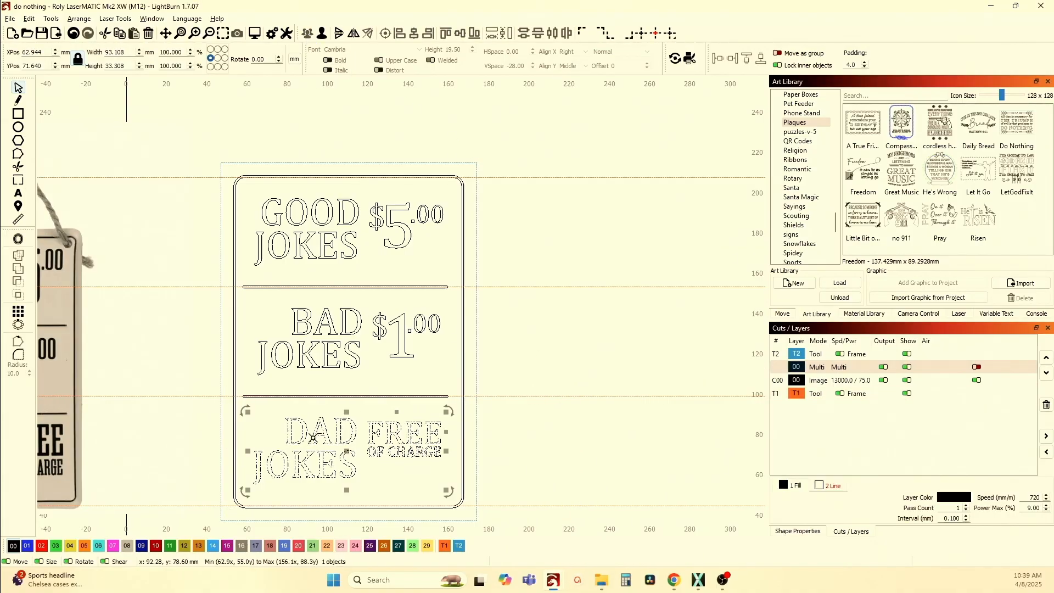
pyautogui.keyDown('shift'); pyautogui.click(526, 395); pyautogui.keyUp('shift')
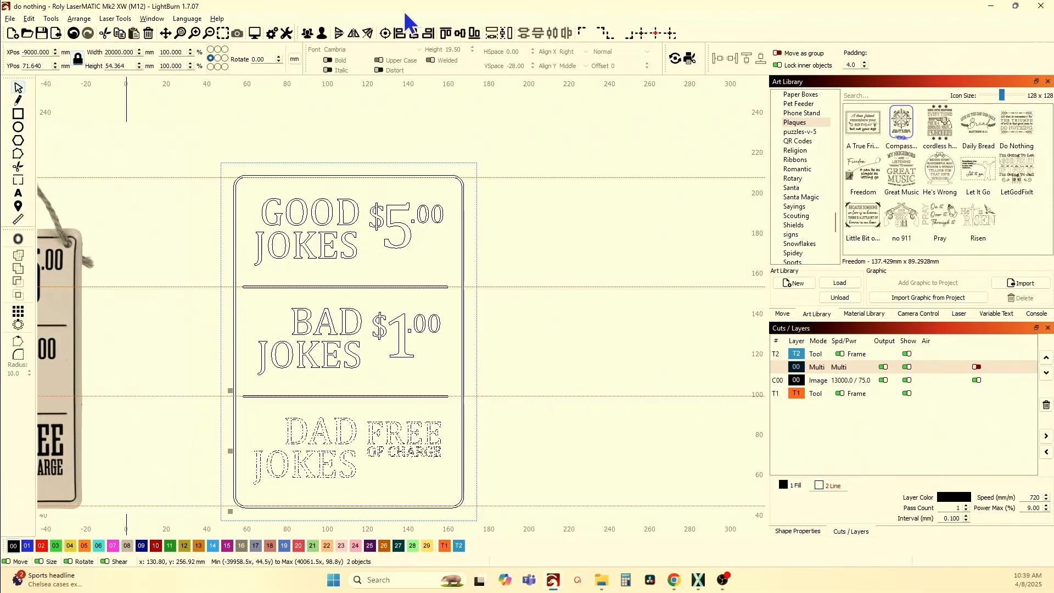
pyautogui.click(569, 343)
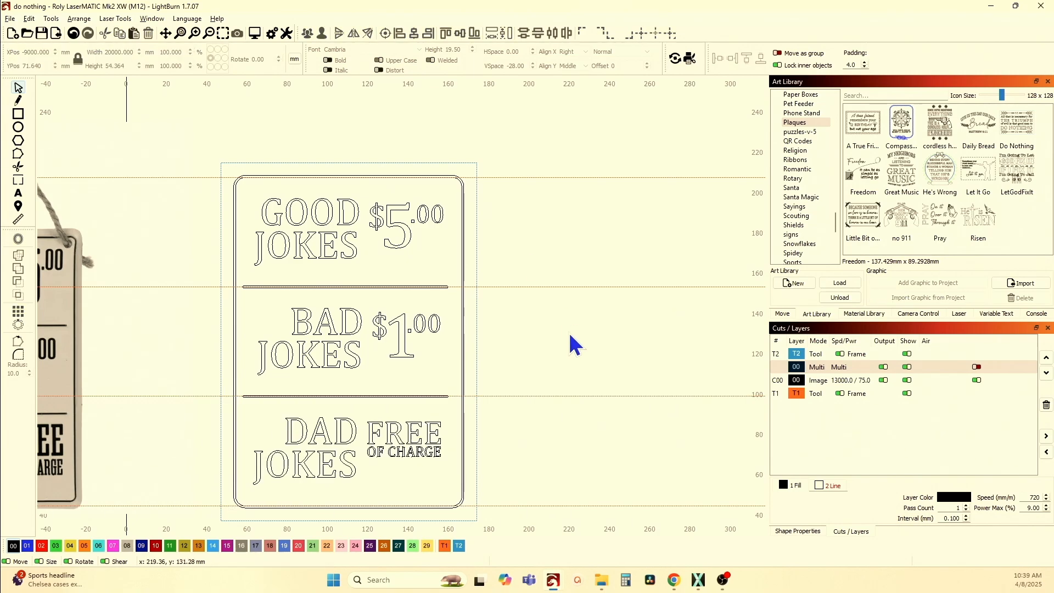
pyautogui.click(396, 436)
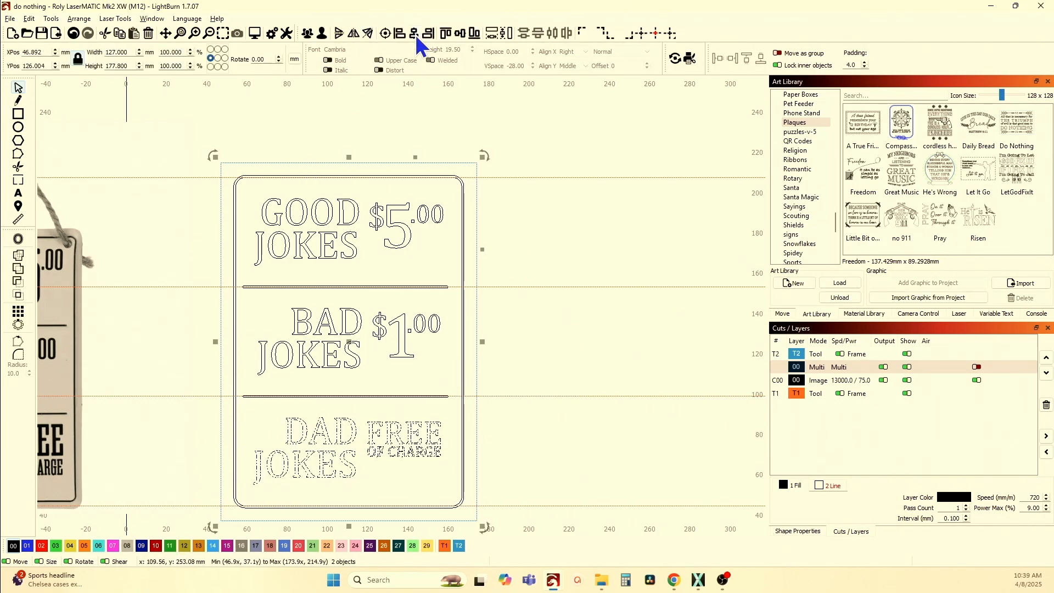
pyautogui.click(411, 103)
# - Show the design in filled view and compare the layout of its three rows with the reference photo
pyautogui.scroll(-3, 347, 156)
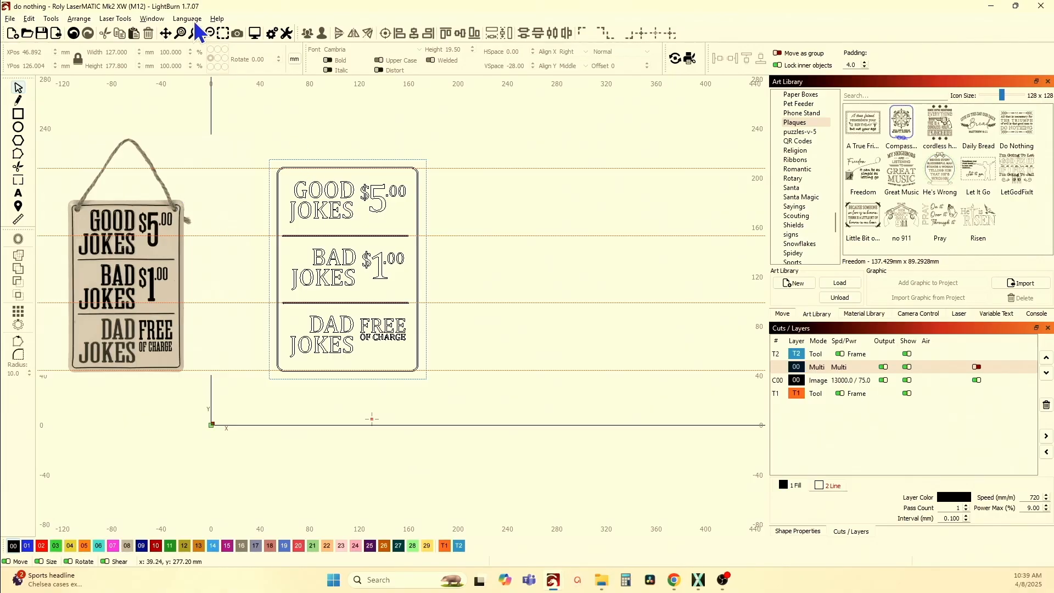
pyautogui.click(152, 20)
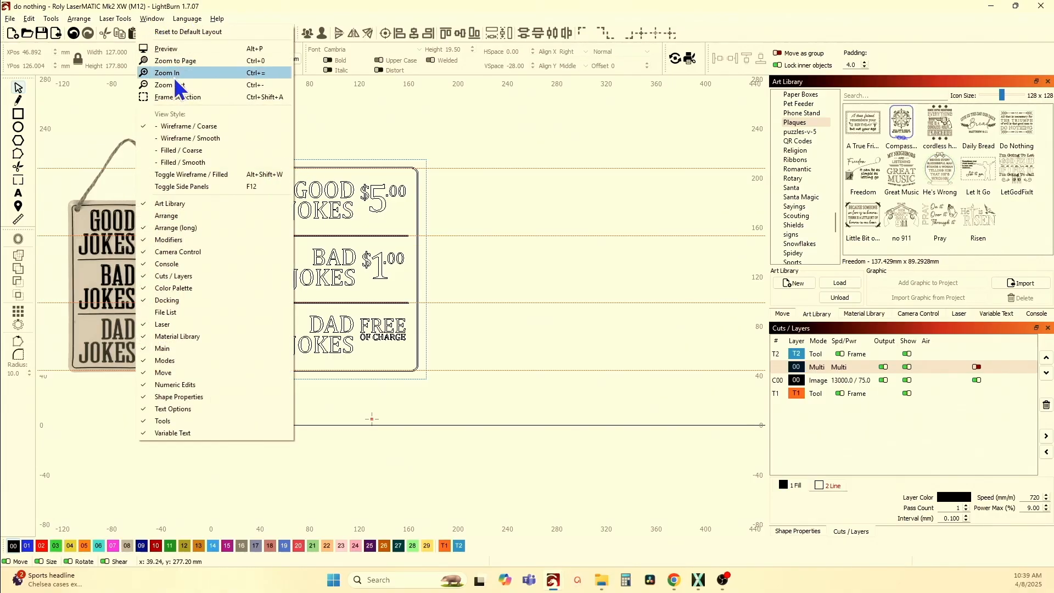
pyautogui.click(197, 174)
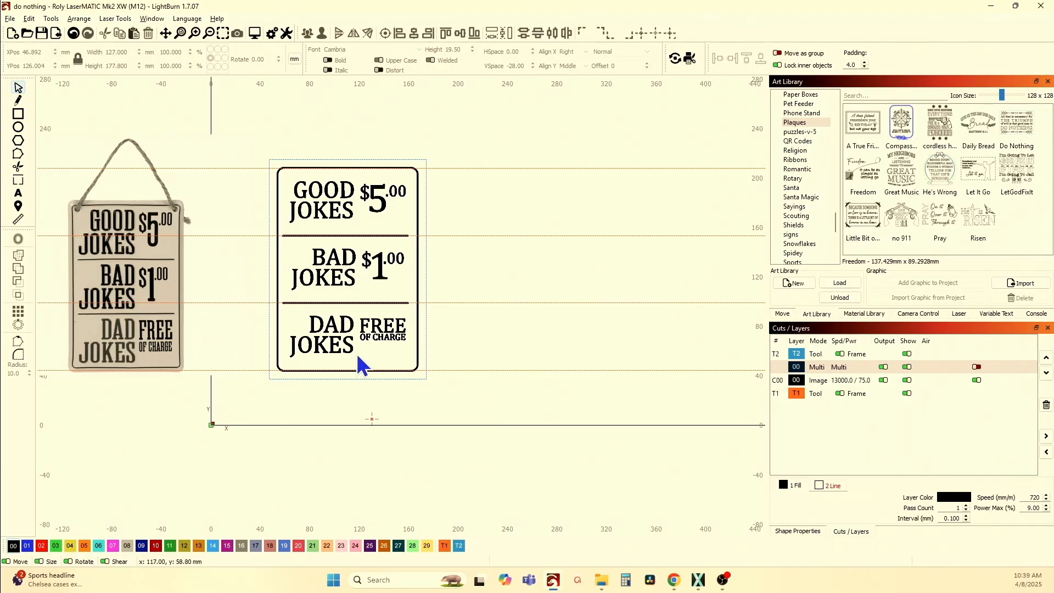
pyautogui.scroll(3, 357, 365)
pyautogui.scroll(2, 364, 360)
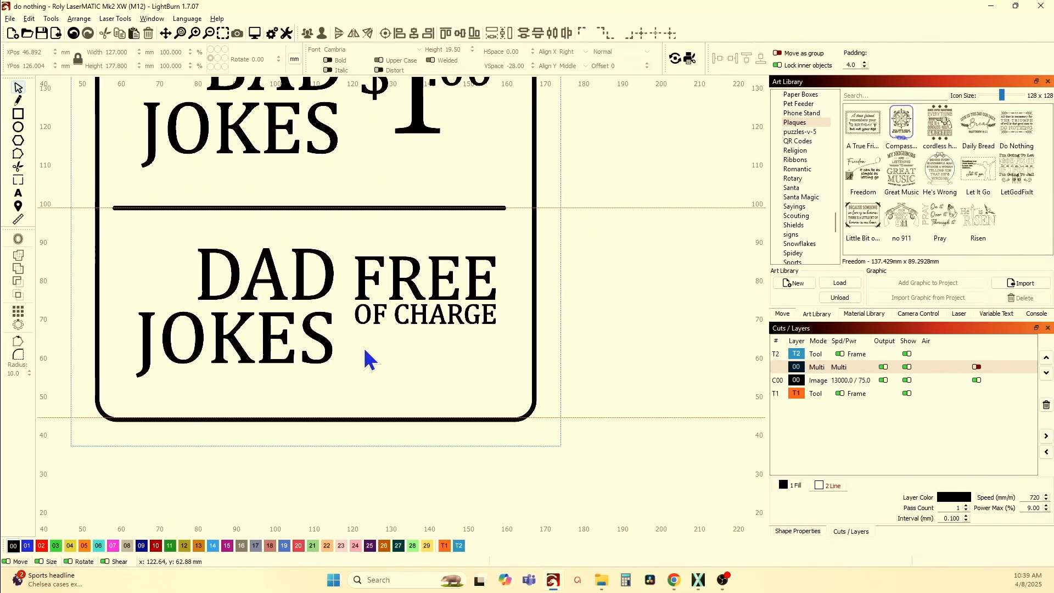
pyautogui.scroll(-4, 365, 356)
pyautogui.scroll(-1, 366, 356)
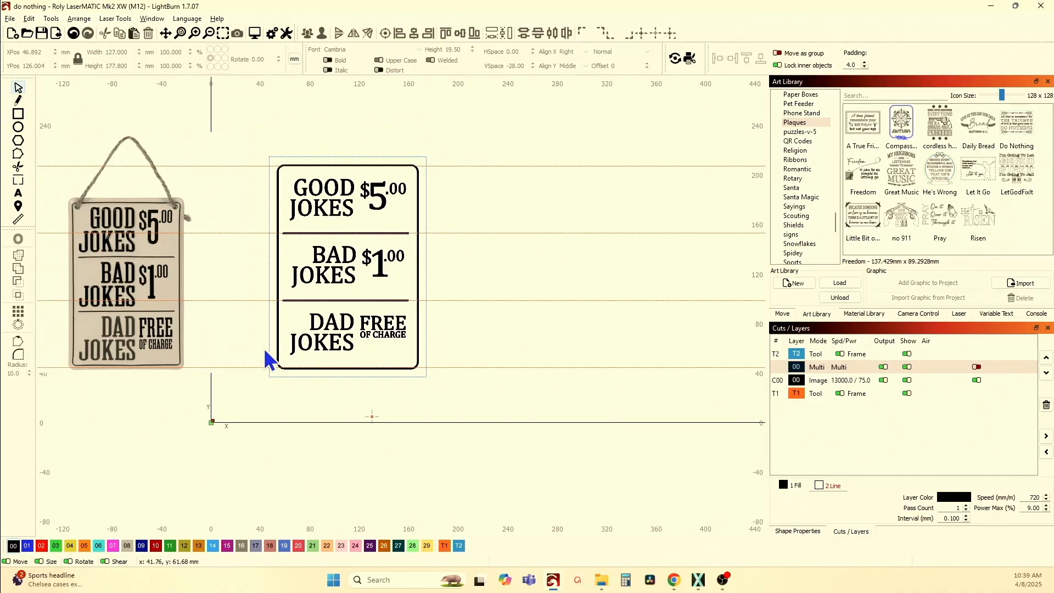
pyautogui.scroll(1, 154, 362)
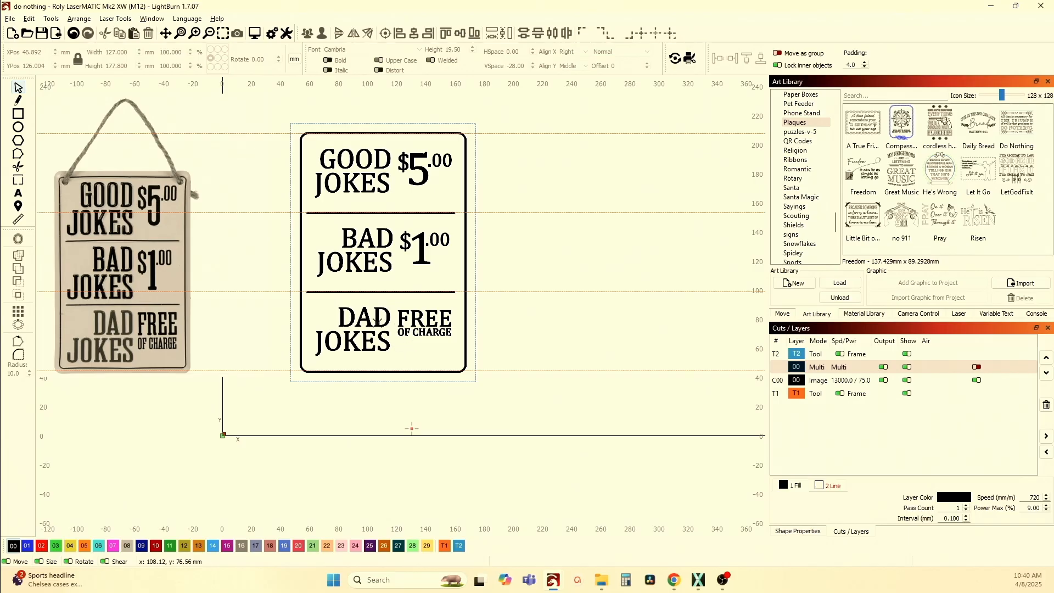
# - Return the display to wireframe view with the BAD JOKES and DAD JOKES rows enlarged
pyautogui.click(422, 323)
pyautogui.scroll(4, 421, 324)
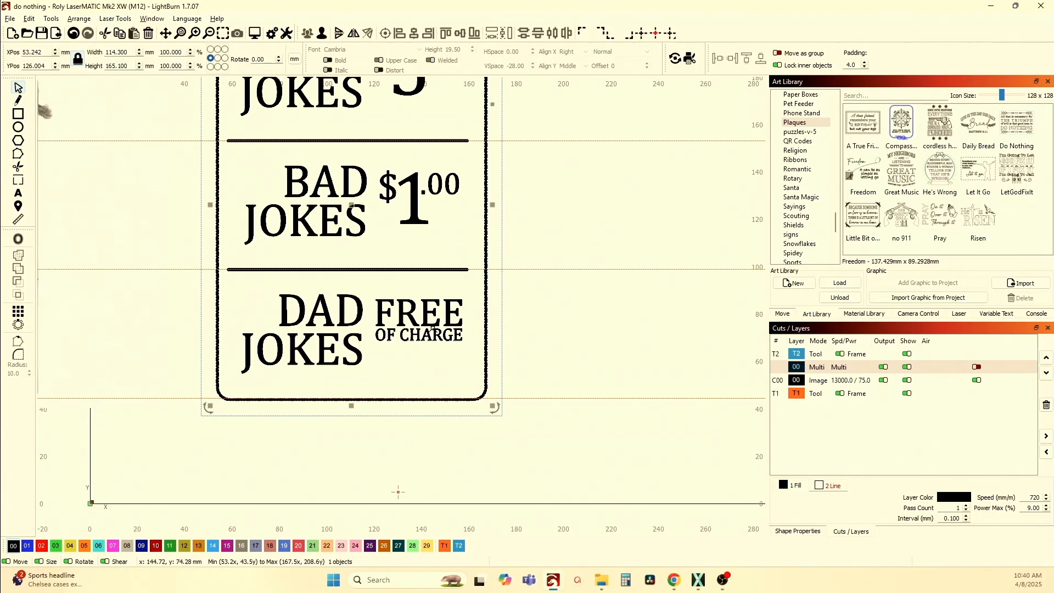
pyautogui.click(152, 18)
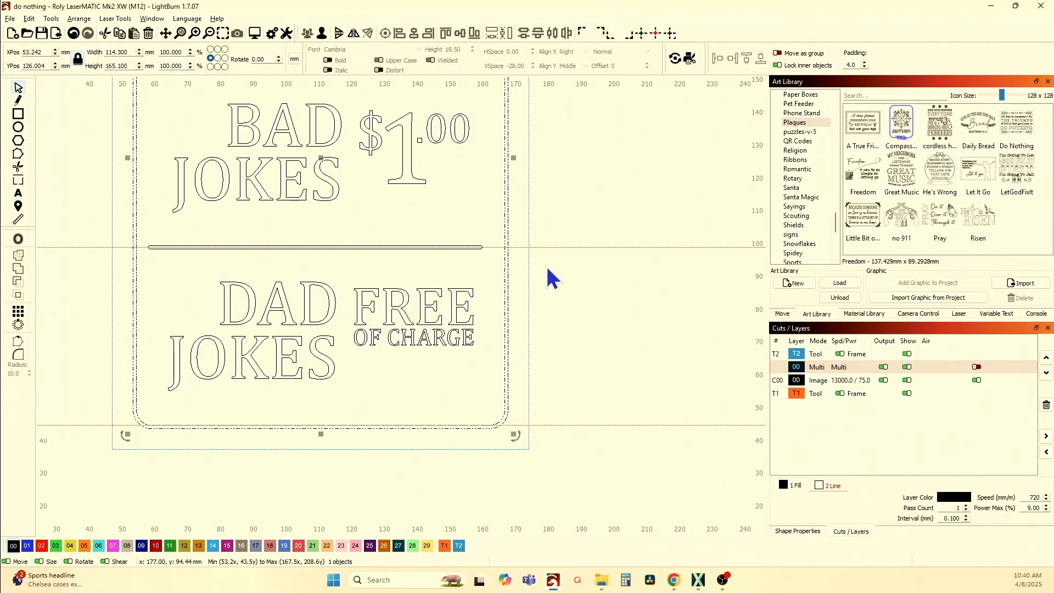
pyautogui.click(554, 305)
# - Ungroup the DAD JOKES row and group only the FREE and OF CHARGE lines together
pyautogui.click(426, 306)
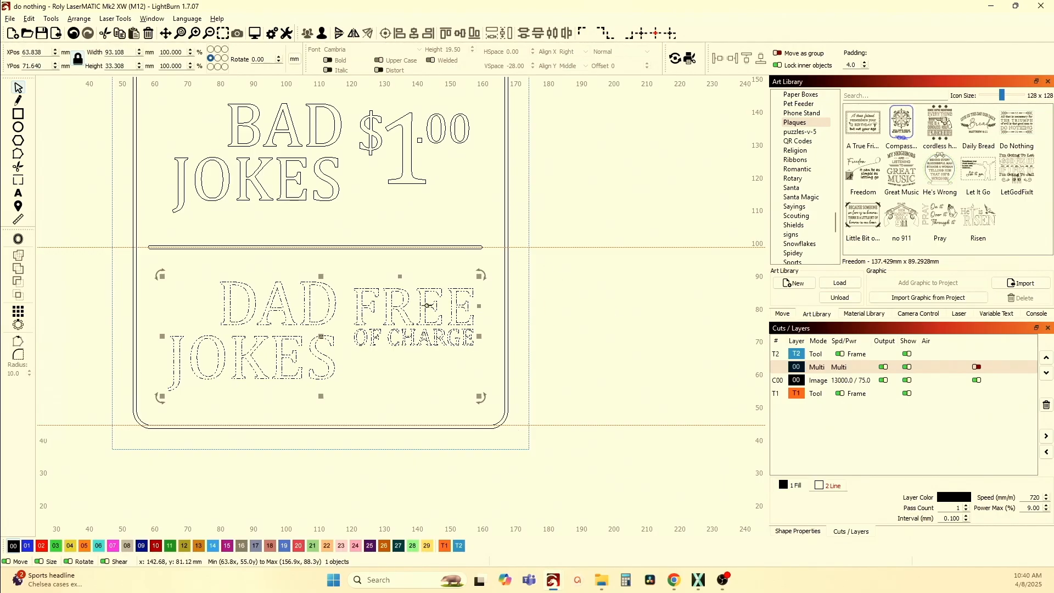
pyautogui.click(527, 348)
pyautogui.moveTo(429, 371); pyautogui.dragTo(363, 304)
pyautogui.click(311, 35)
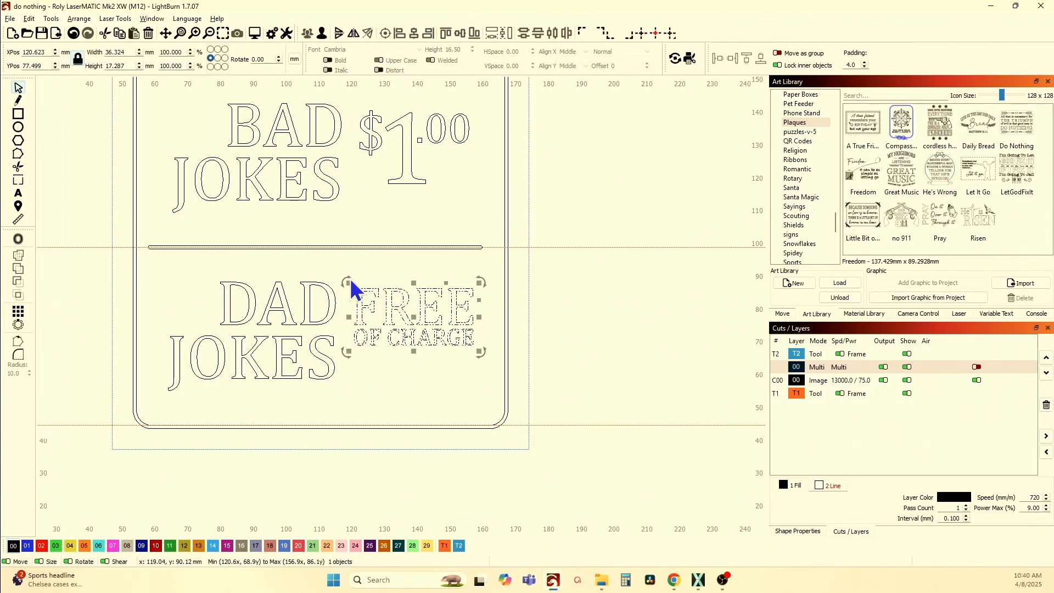
pyautogui.click(369, 375)
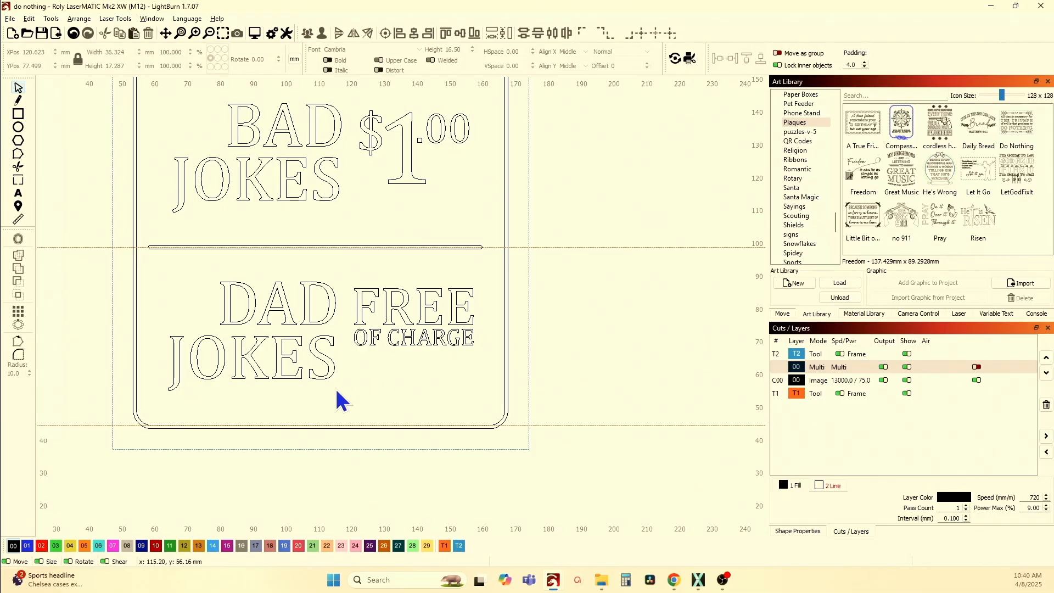
# - Ungroup the BAD JOKES row so its text and price pieces are separate
pyautogui.click(263, 306)
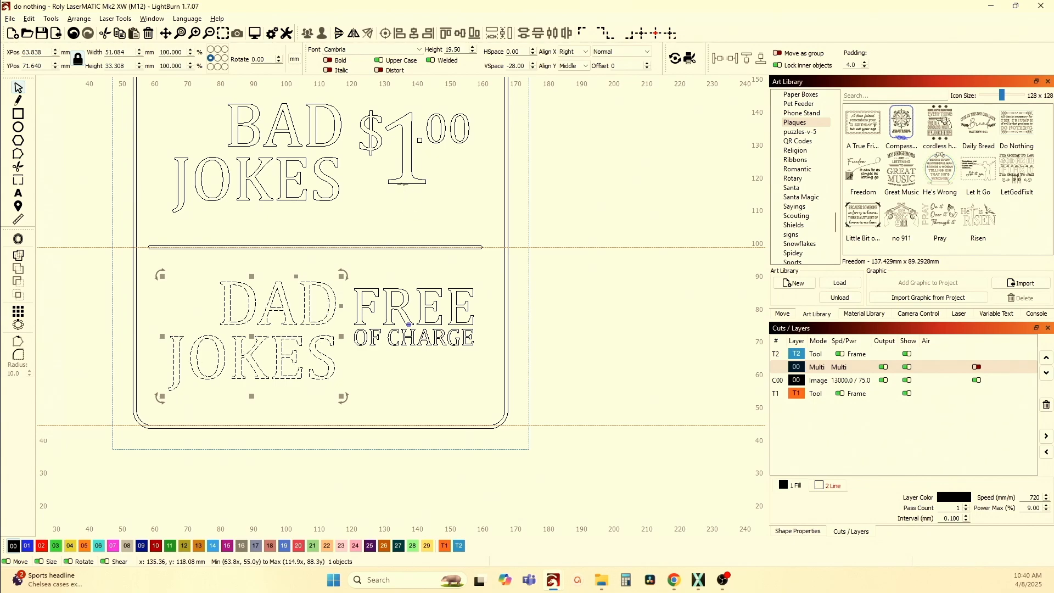
pyautogui.click(403, 184)
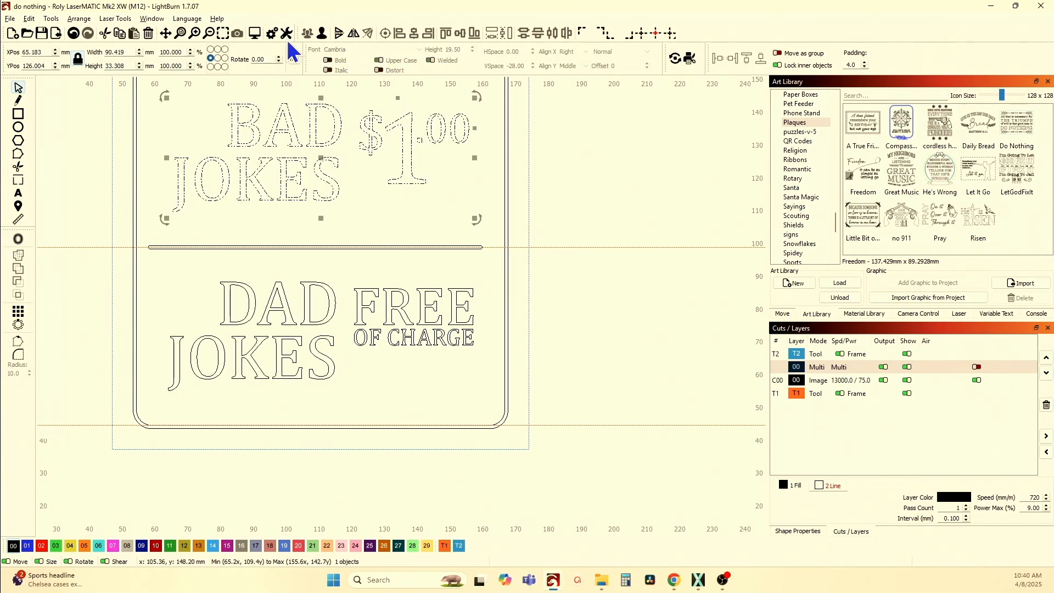
pyautogui.click(323, 34)
pyautogui.click(631, 176)
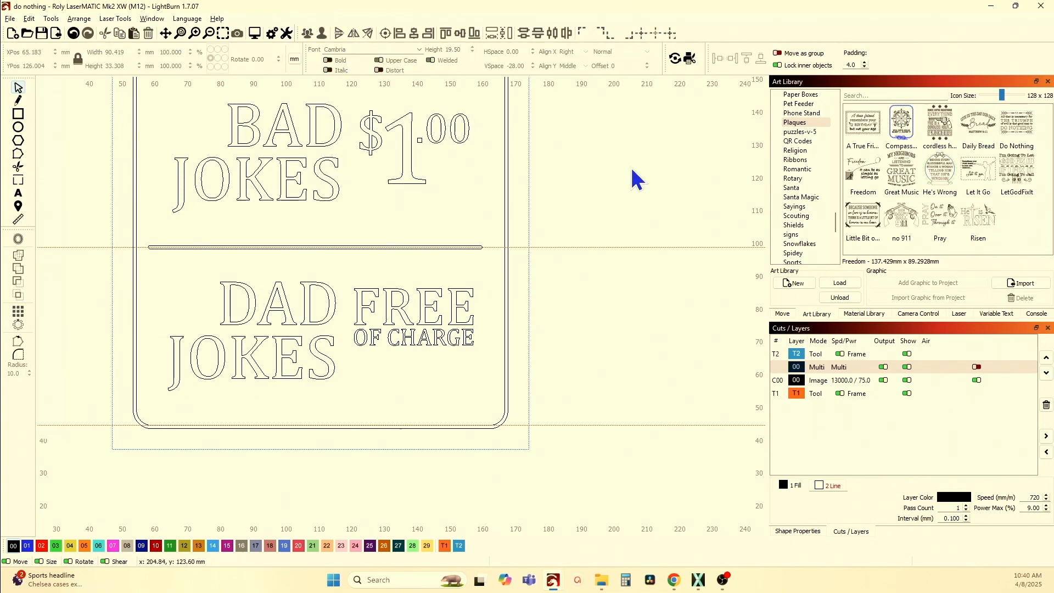
# - Select the $1.00 price pieces and compare their placement in the BAD JOKES row with the reference photo
pyautogui.moveTo(466, 197); pyautogui.dragTo(366, 121)
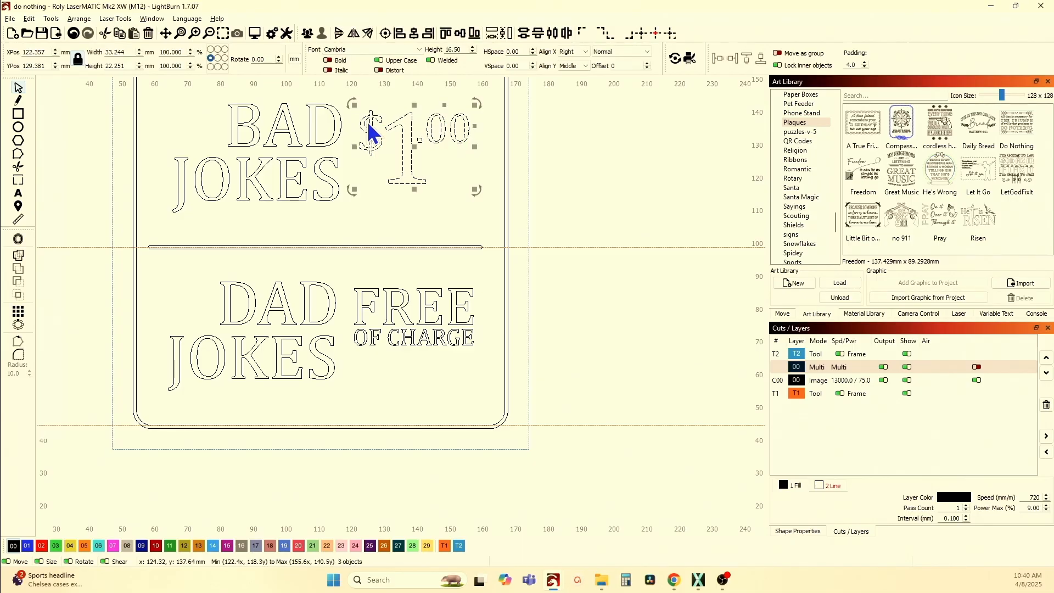
pyautogui.scroll(-2, 395, 203)
pyautogui.scroll(3, 494, 231)
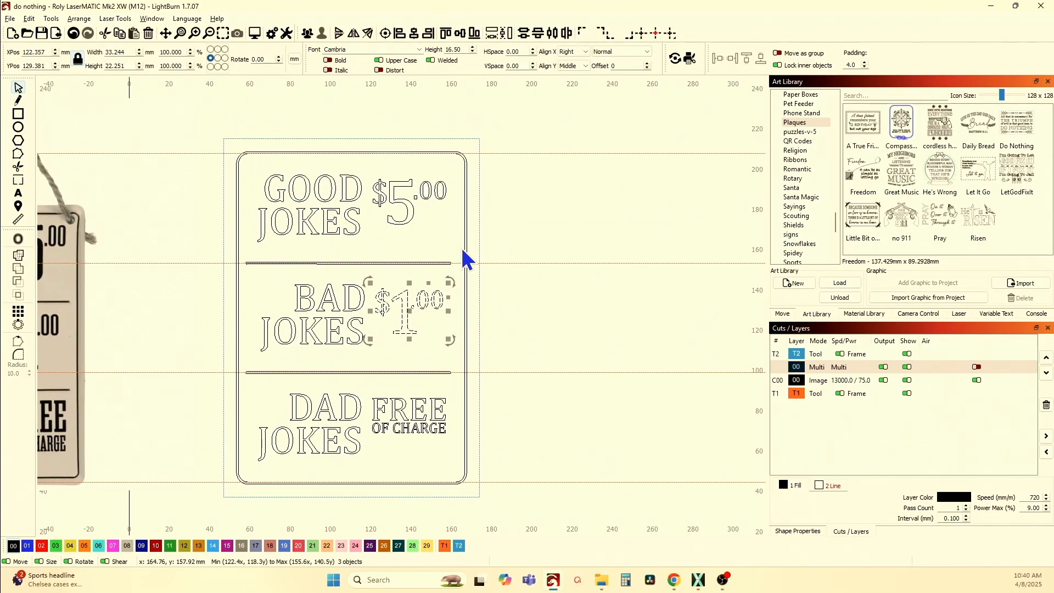
pyautogui.scroll(-3, 429, 262)
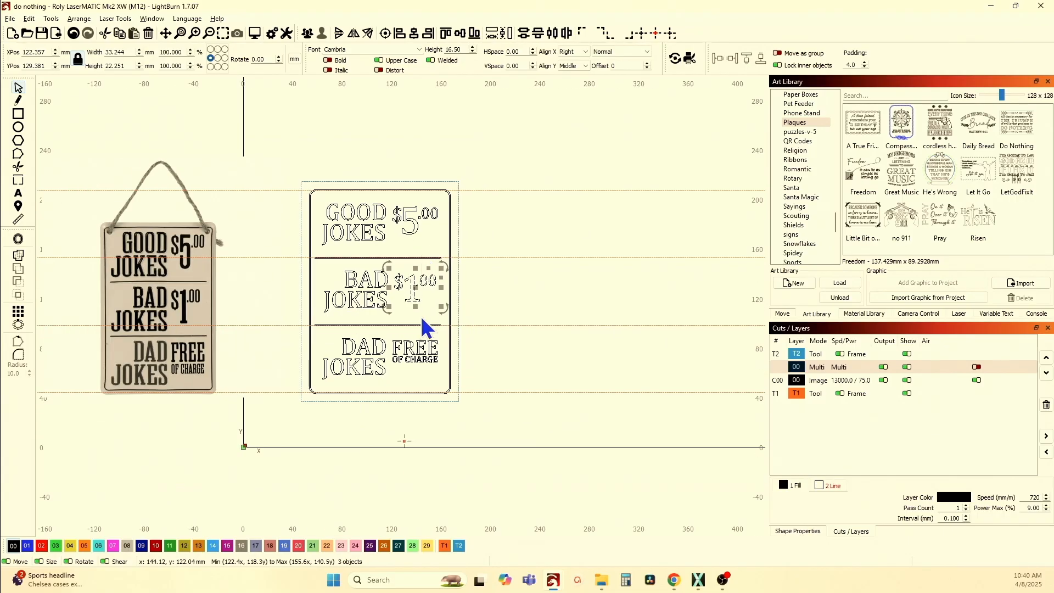
pyautogui.scroll(1, 388, 311)
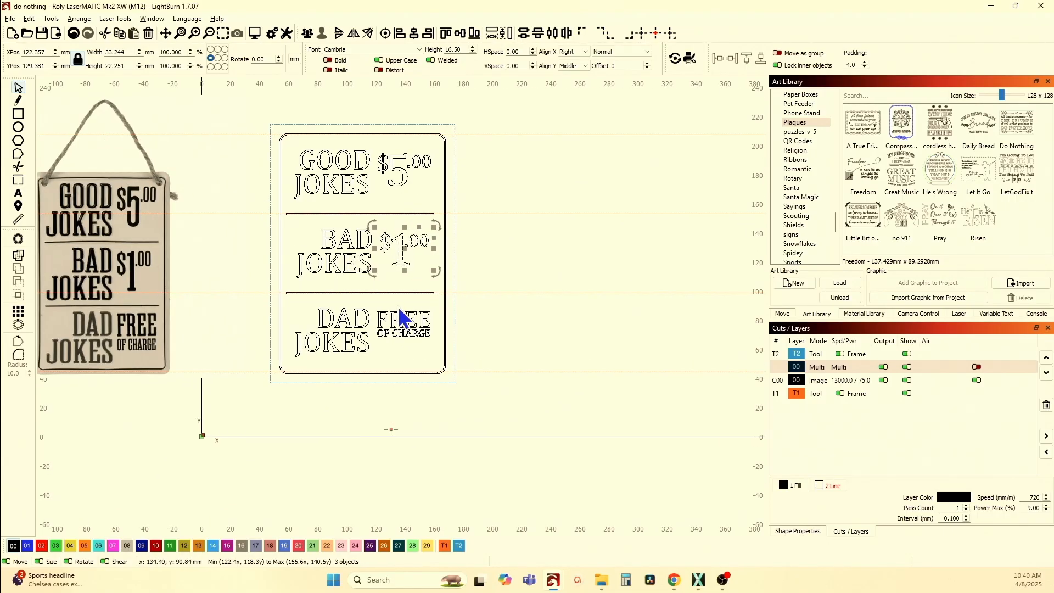
pyautogui.click(477, 264)
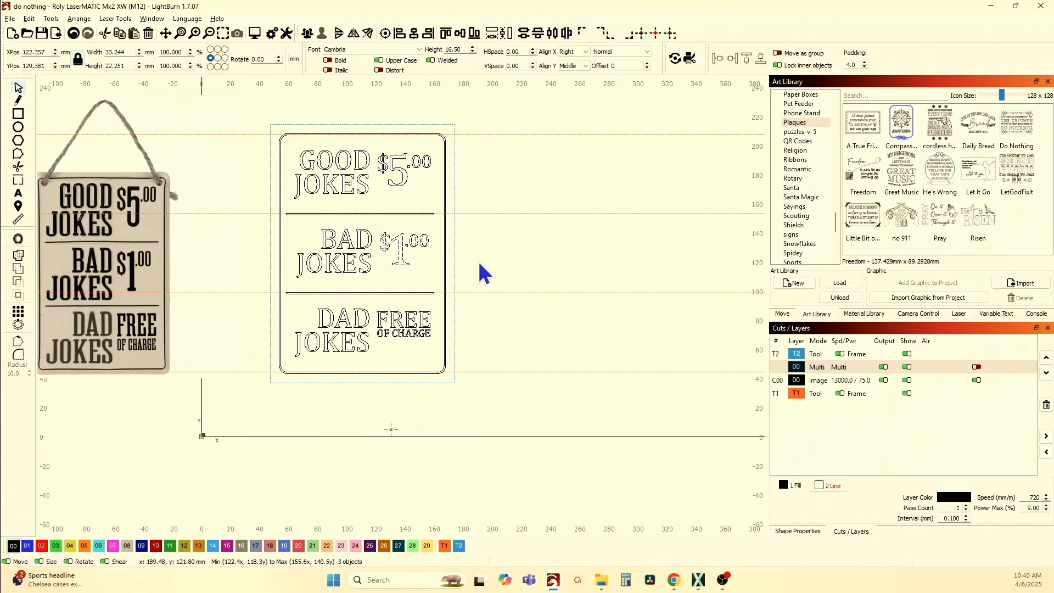
# - Stretch the FREE OF CHARGE group downward from its upper-left corner to a height of 22 mm with the proportions unlocked
pyautogui.scroll(3, 402, 358)
pyautogui.moveTo(447, 342); pyautogui.dragTo(372, 291)
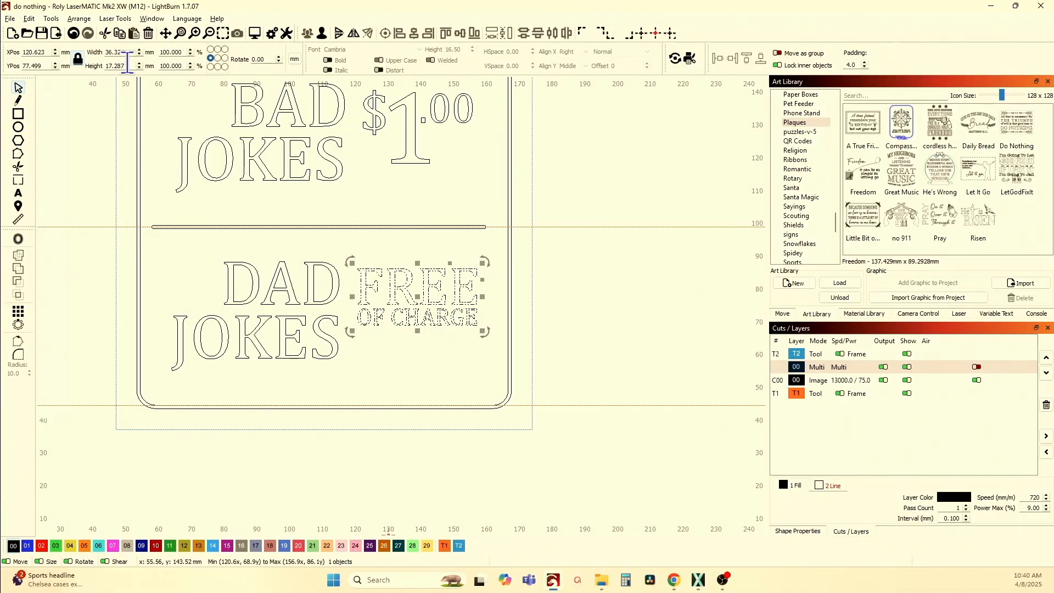
pyautogui.click(211, 50)
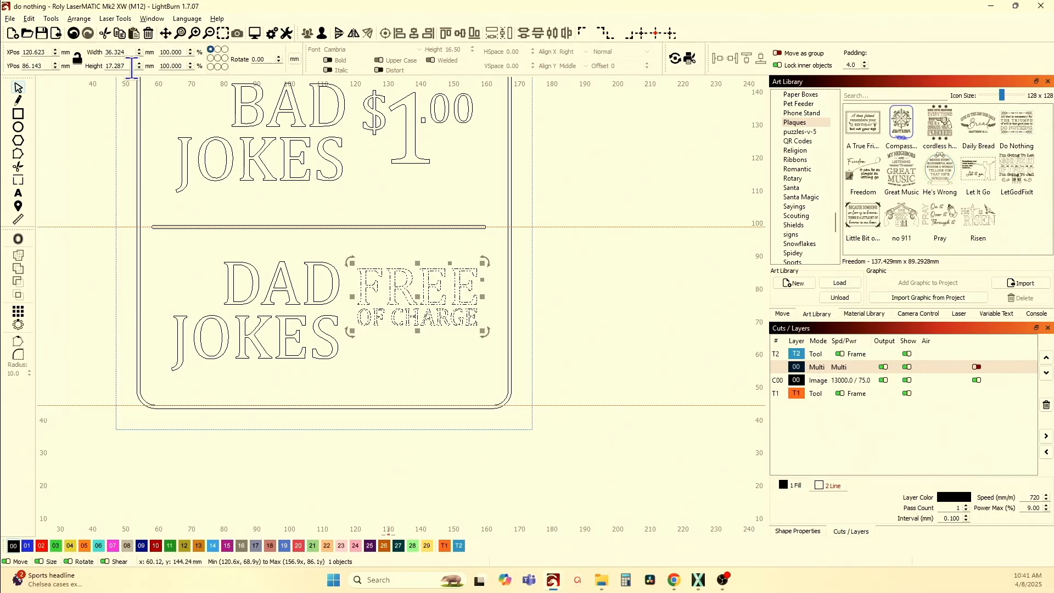
pyautogui.press('BackSpace')
pyautogui.press('BackSpace')
pyautogui.press('BackSpace')
pyautogui.press('BackSpace')
pyautogui.press('BackSpace')
pyautogui.press('BackSpace')
pyautogui.write('22')
pyautogui.press('Return')
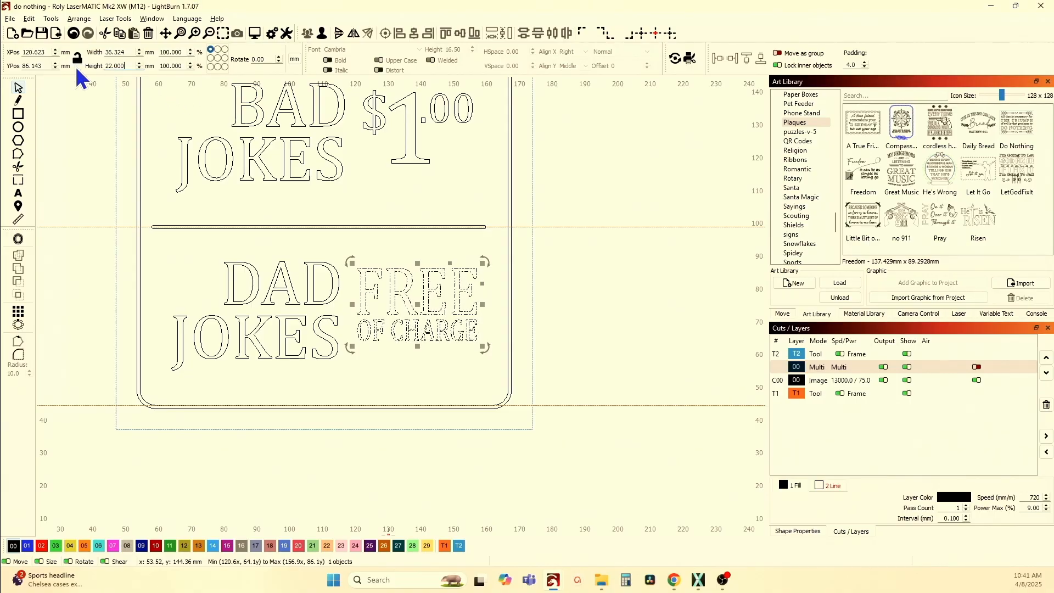
pyautogui.click(571, 165)
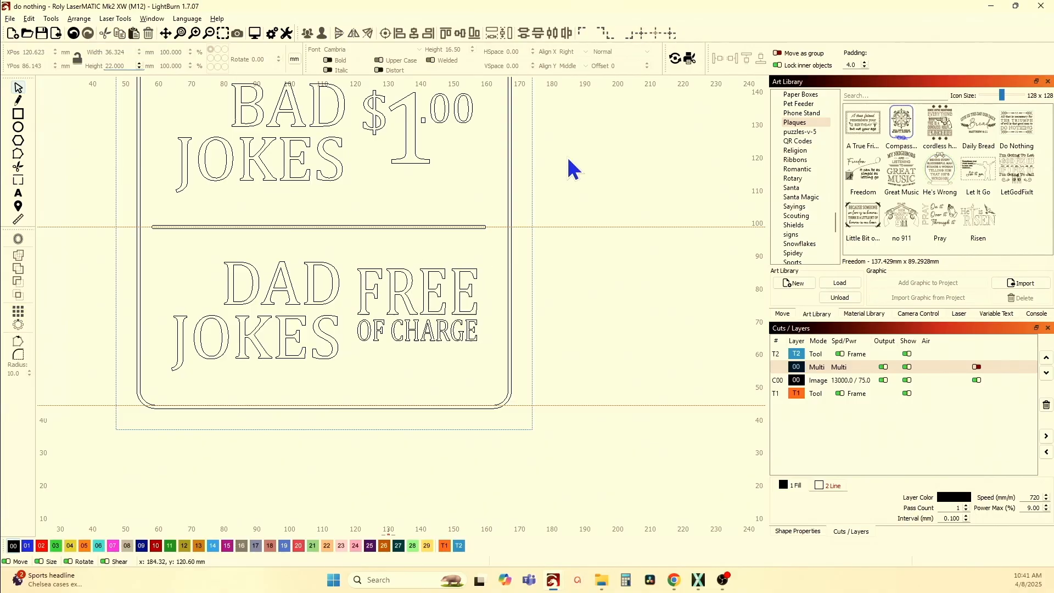
# - Show the whole sign in filled view beside the reference photo and compare the taller FREE OF CHARGE text
pyautogui.scroll(-3, 499, 222)
pyautogui.moveTo(458, 248); pyautogui.dragTo(453, 318)
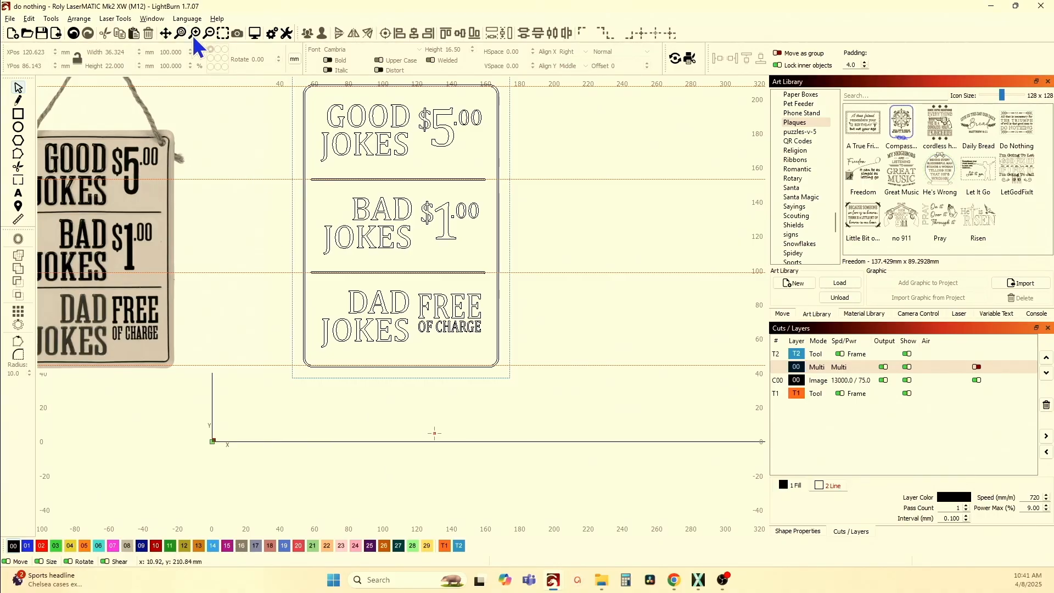
pyautogui.scroll(-1, 285, 145)
pyautogui.moveTo(282, 137); pyautogui.dragTo(296, 254)
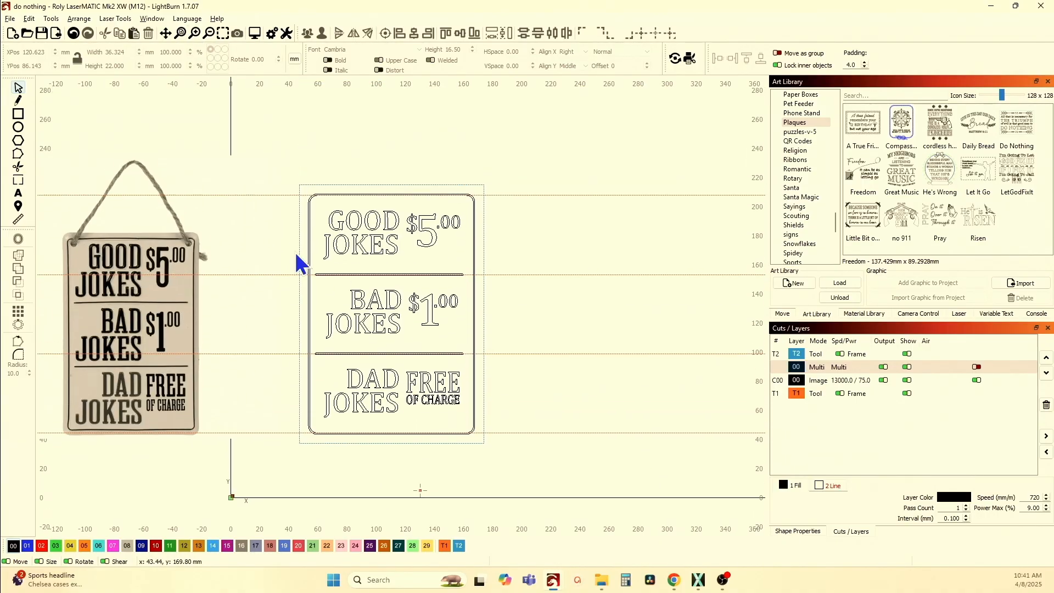
pyautogui.click(156, 20)
pyautogui.click(208, 166)
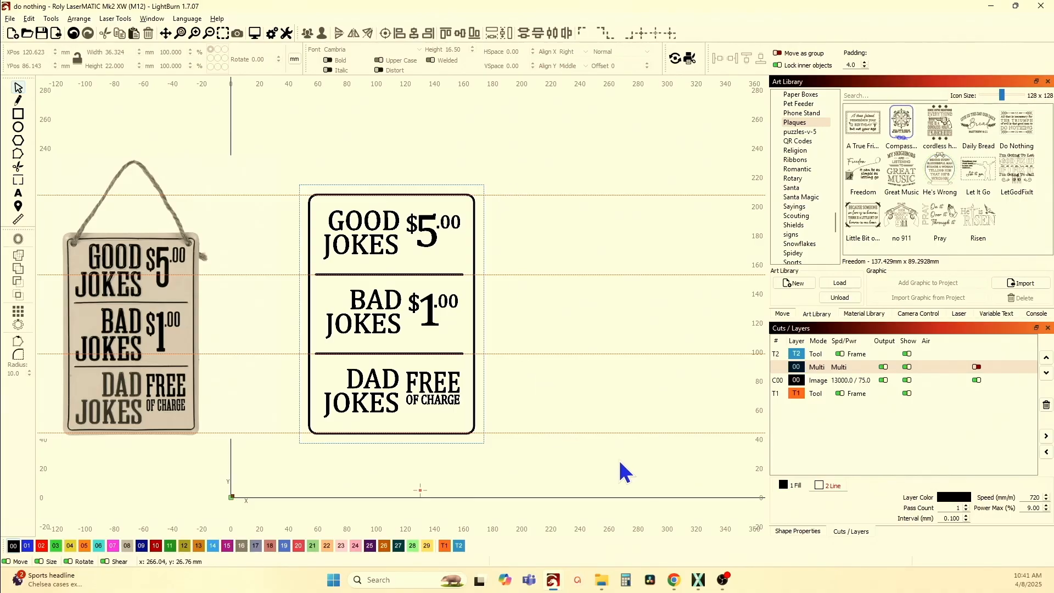
# - Delete the horizontal guide lines and the reference photo of the hanging sign
pyautogui.moveTo(619, 460); pyautogui.dragTo(515, 171)
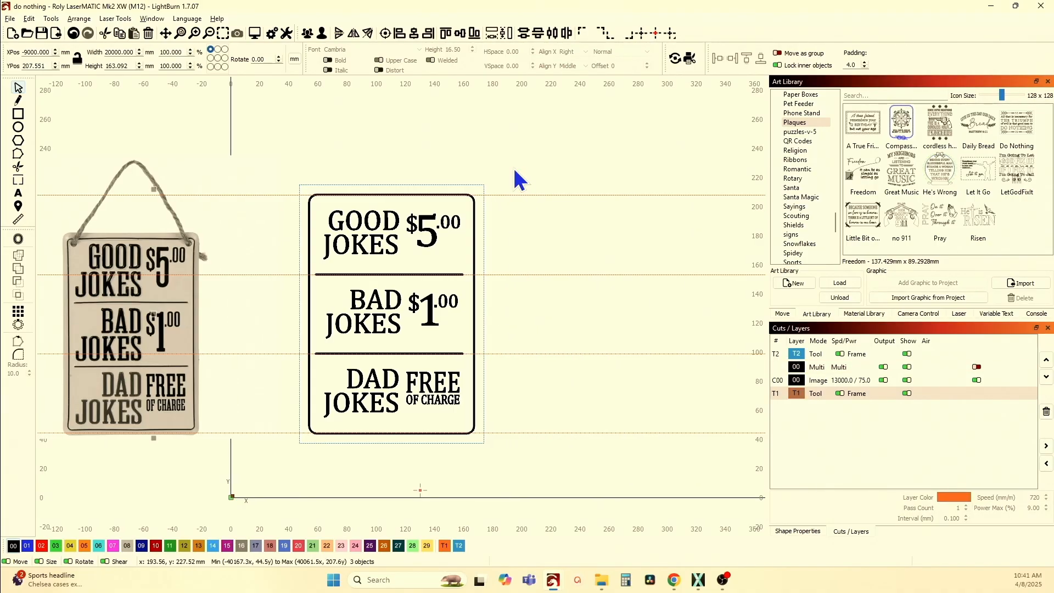
pyautogui.press('Delete')
pyautogui.scroll(-3, 291, 170)
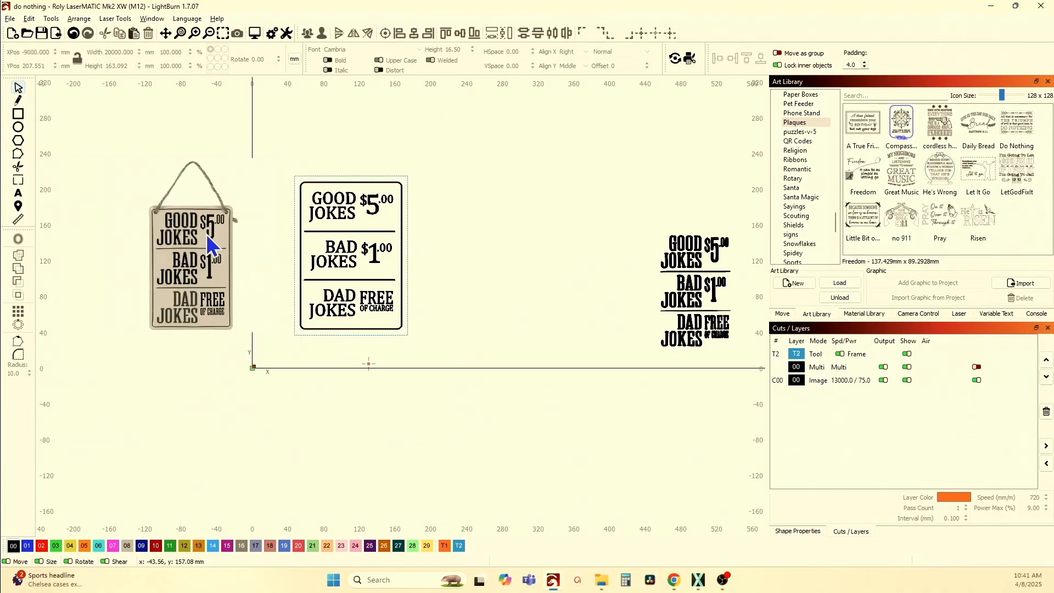
pyautogui.click(199, 250)
pyautogui.press('Delete')
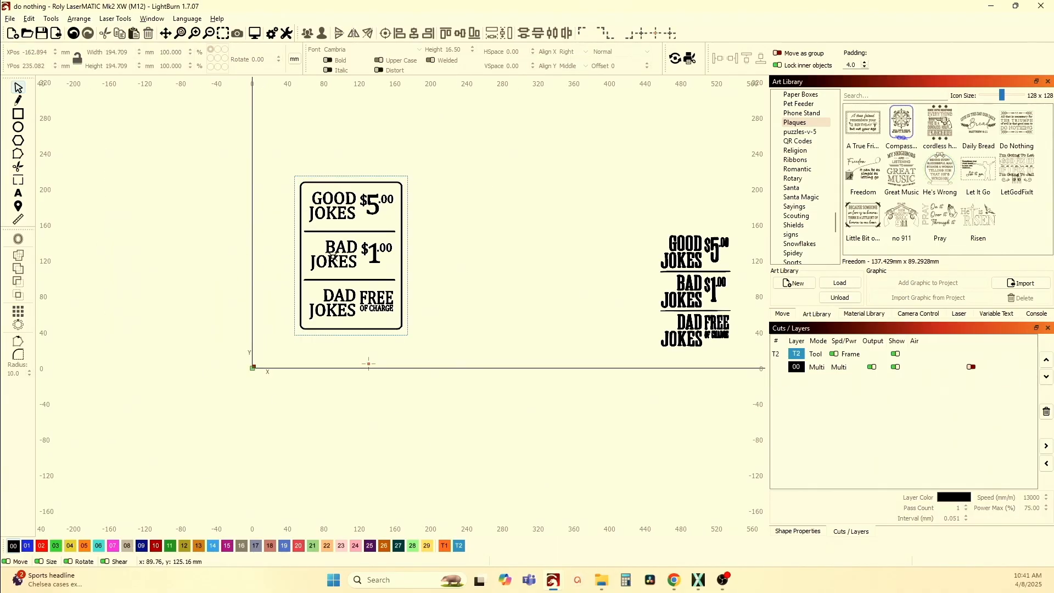
# - Move the distressed-lettering version of the sign next to the framed sign for a side-by-side comparison
pyautogui.moveTo(620, 208); pyautogui.dragTo(770, 406)
pyautogui.moveTo(695, 289); pyautogui.dragTo(459, 267)
pyautogui.scroll(3, 431, 265)
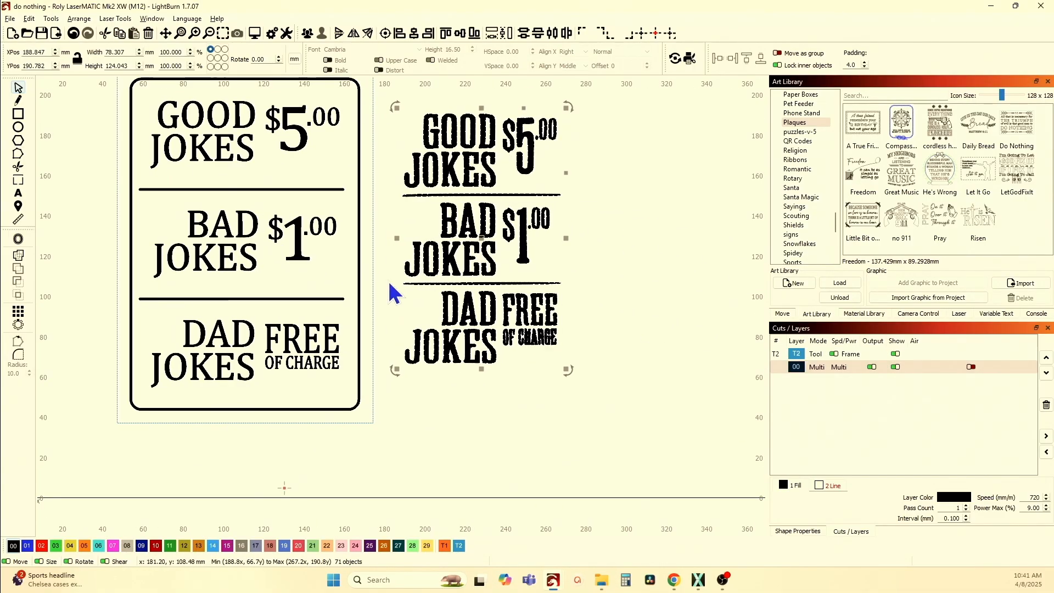
pyautogui.scroll(1, 400, 346)
pyautogui.moveTo(371, 347); pyautogui.dragTo(404, 365)
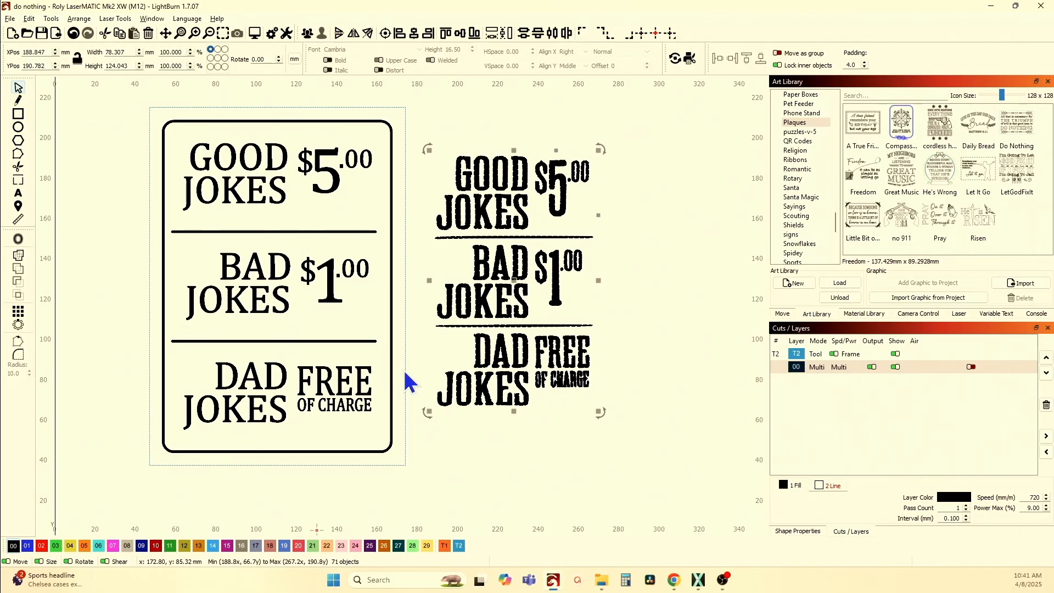
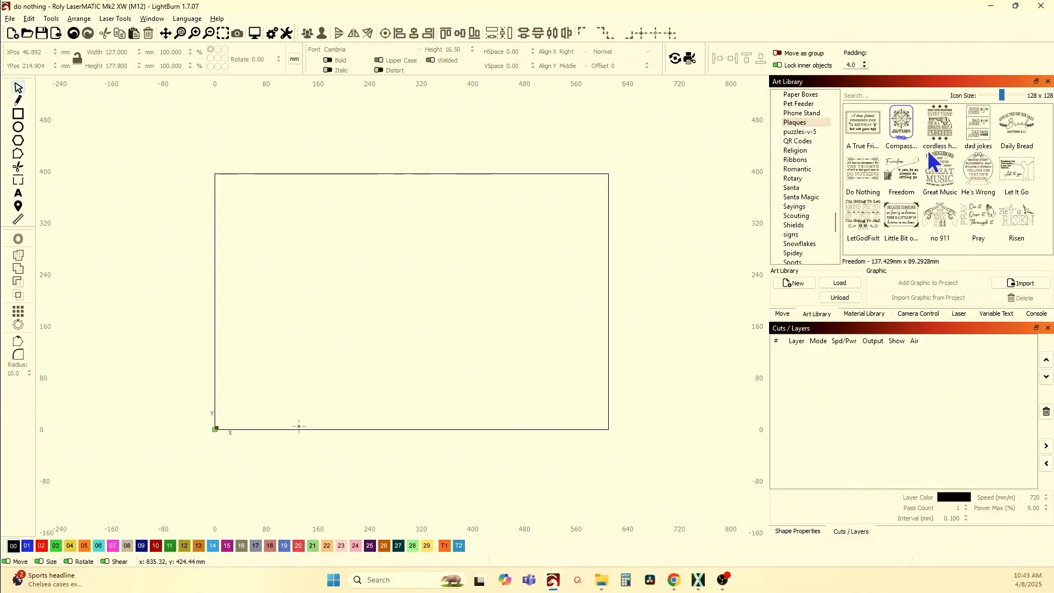
# - Preview the A True Friend plaque from the Plaques art library on the empty workspace and remove it
pyautogui.doubleClick(862, 125)
pyautogui.scroll(3, 459, 313)
pyautogui.scroll(3, 458, 313)
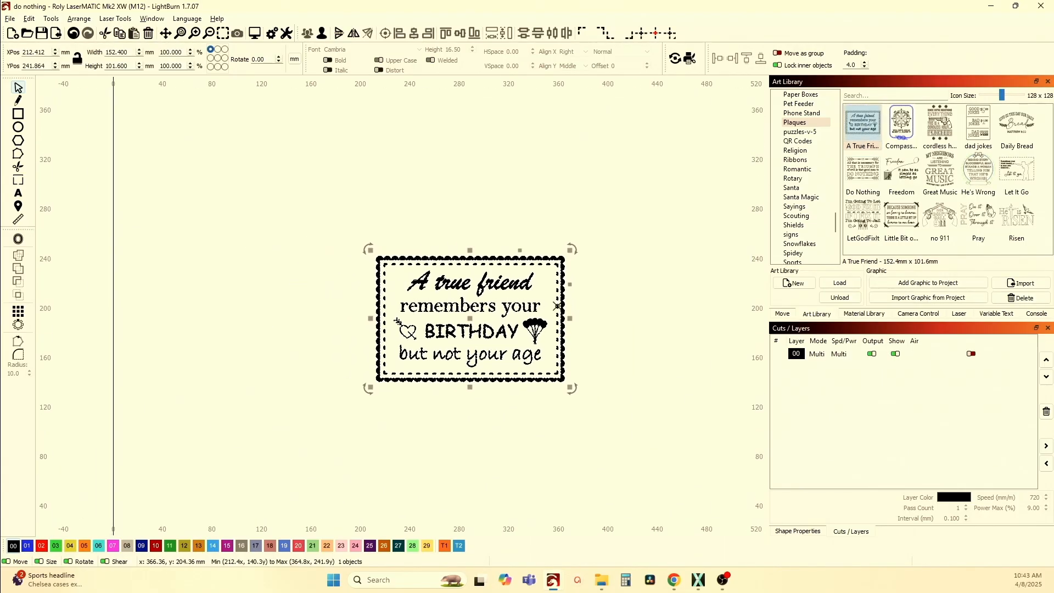
pyautogui.click(479, 175)
pyautogui.scroll(1, 698, 266)
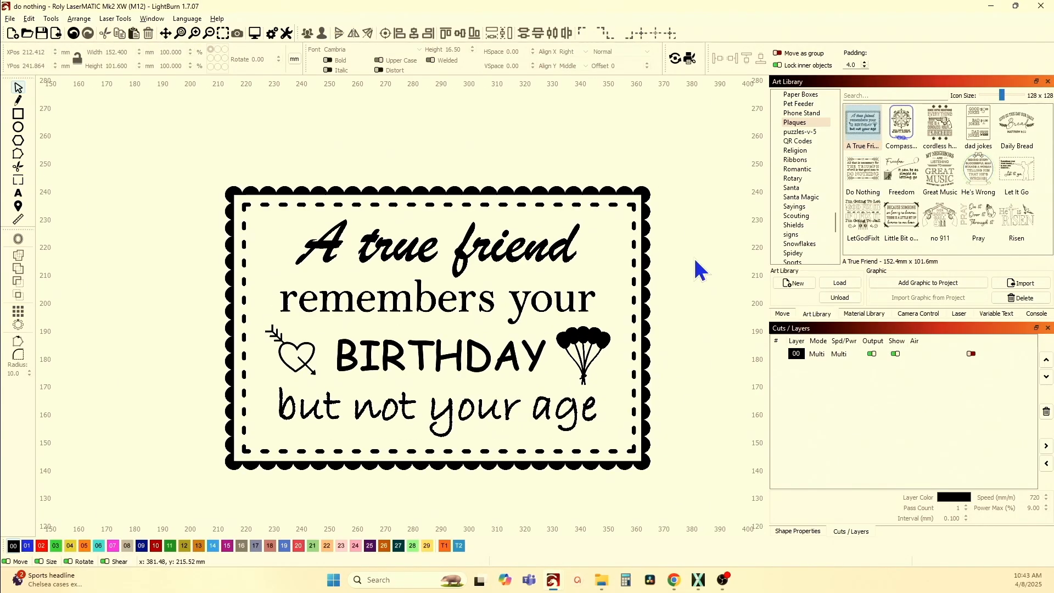
pyautogui.moveTo(699, 266); pyautogui.dragTo(659, 205)
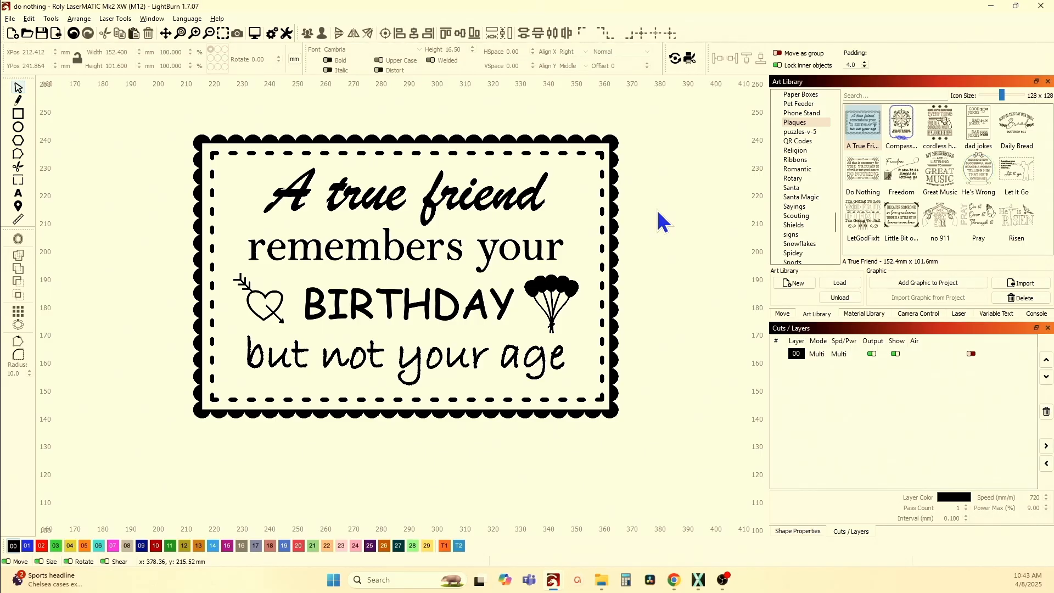
pyautogui.click(389, 249)
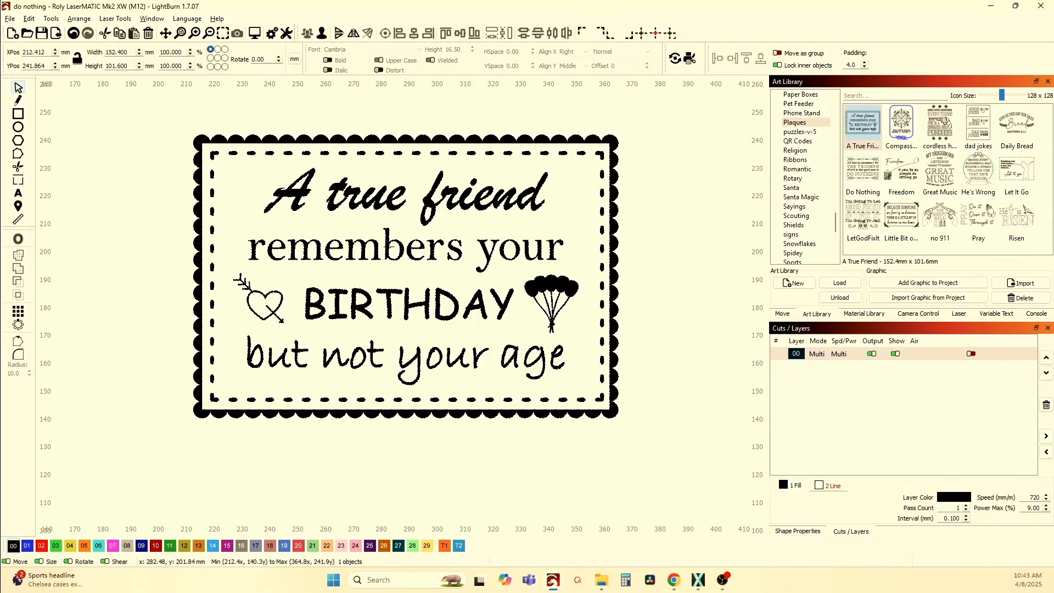
pyautogui.press('Delete')
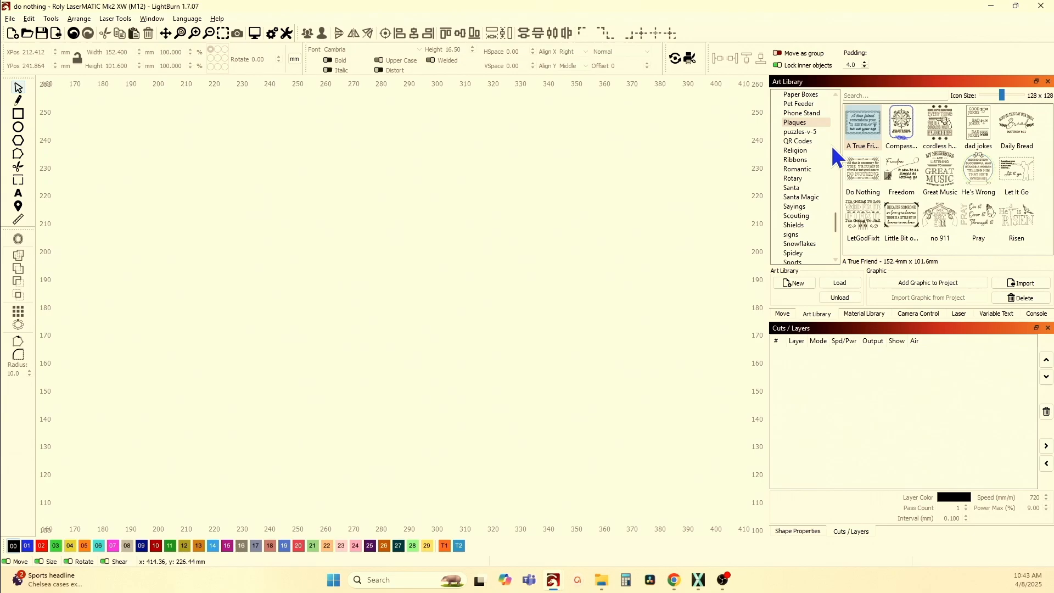
# - Preview the CompassRoseNautical plaque from the art library on the workspace and remove it
pyautogui.doubleClick(899, 123)
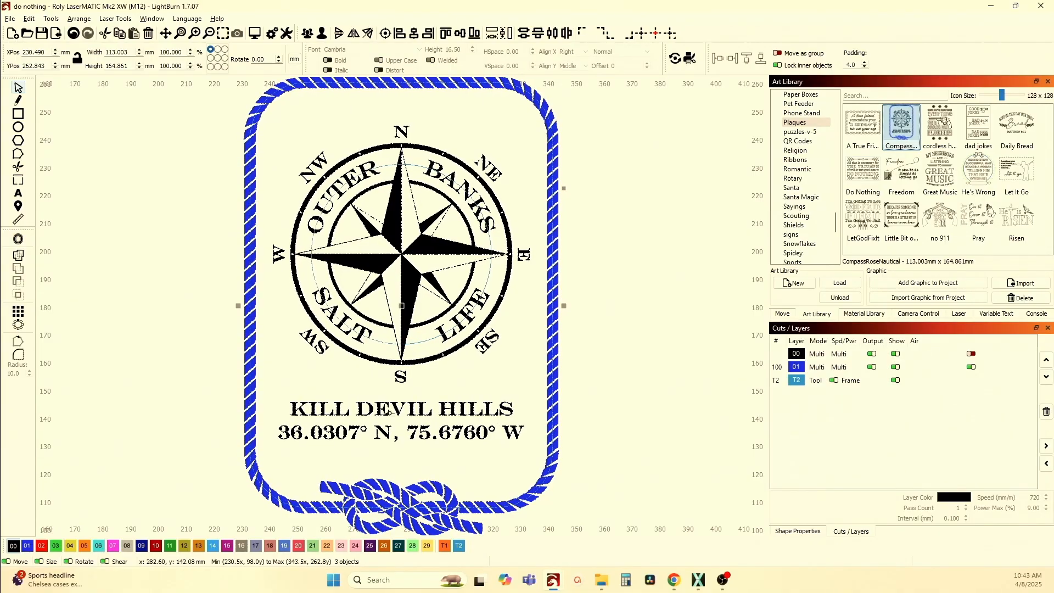
pyautogui.scroll(-2, 453, 425)
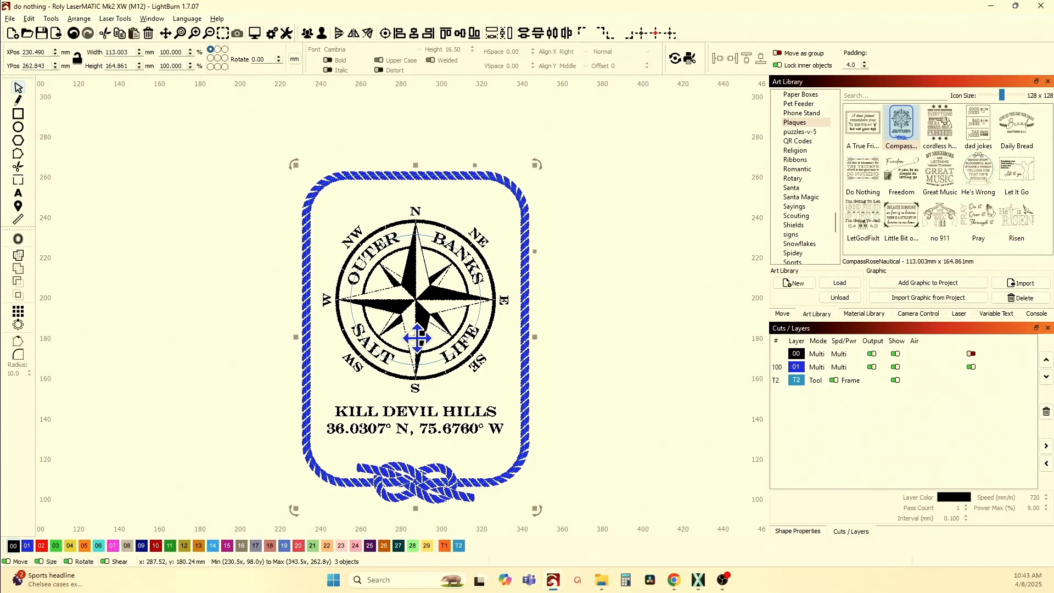
pyautogui.press('Delete')
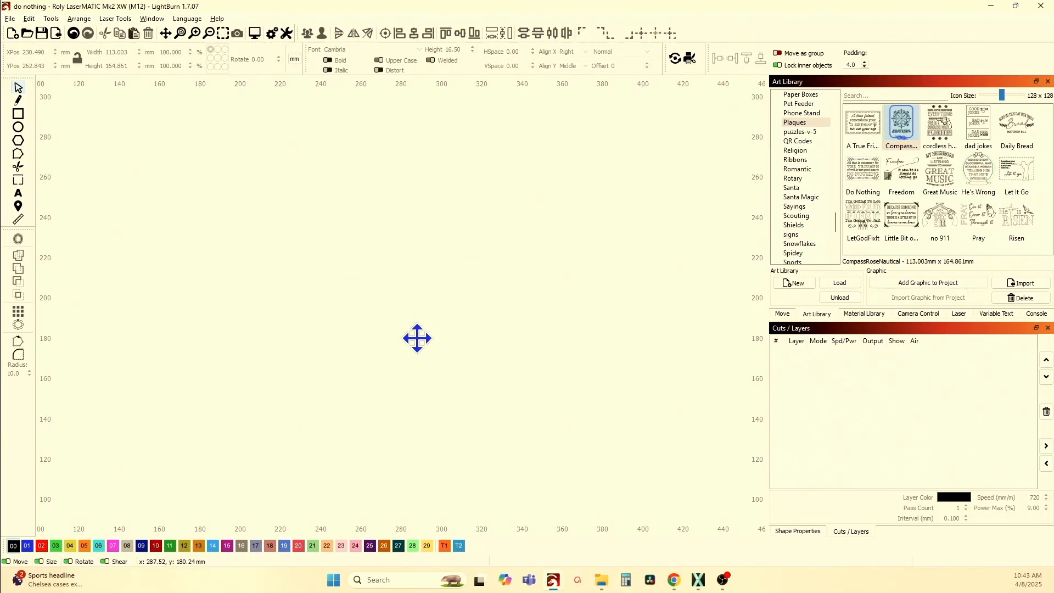
# - Add the cordless hole puncher plaque from the art library to the workspace and deselect it
pyautogui.doubleClick(940, 132)
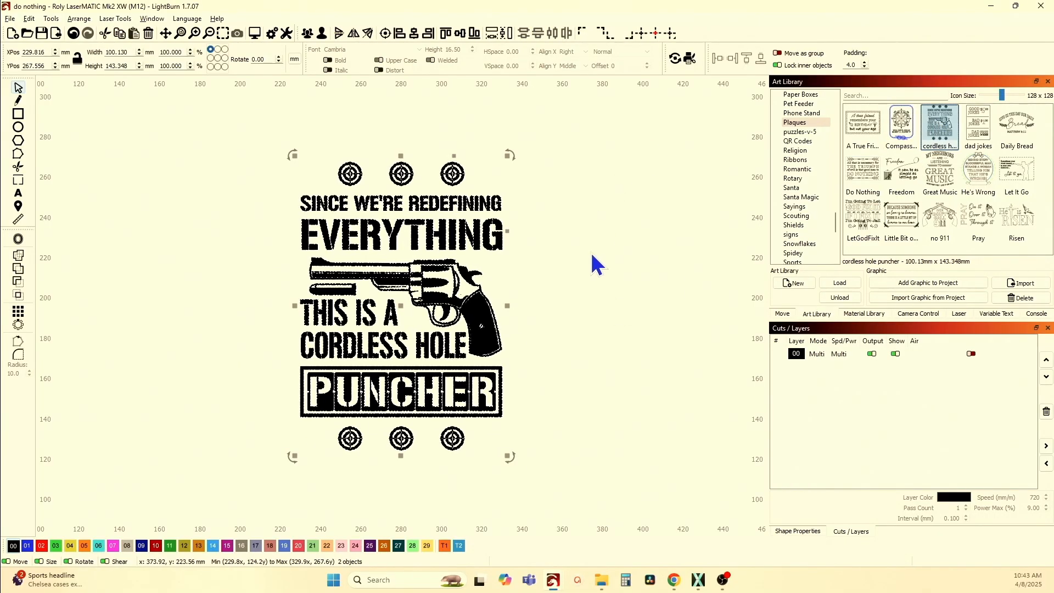
pyautogui.click(592, 305)
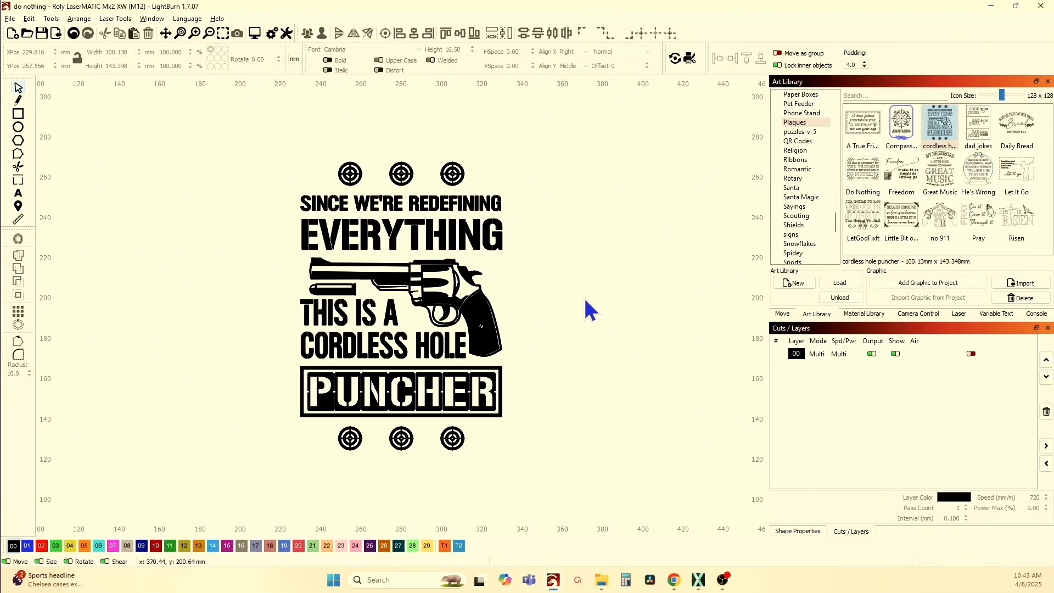
# - Examine the PUNCHER lettering, its stencil gaps and the surrounding frame of the plaque up close
pyautogui.scroll(6, 384, 423)
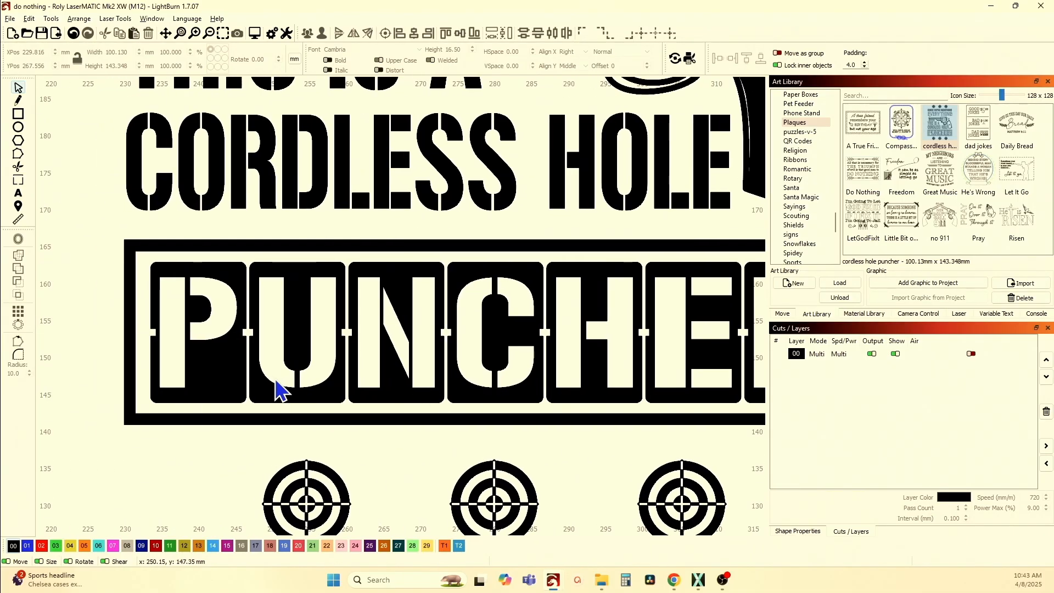
pyautogui.scroll(-3, 346, 354)
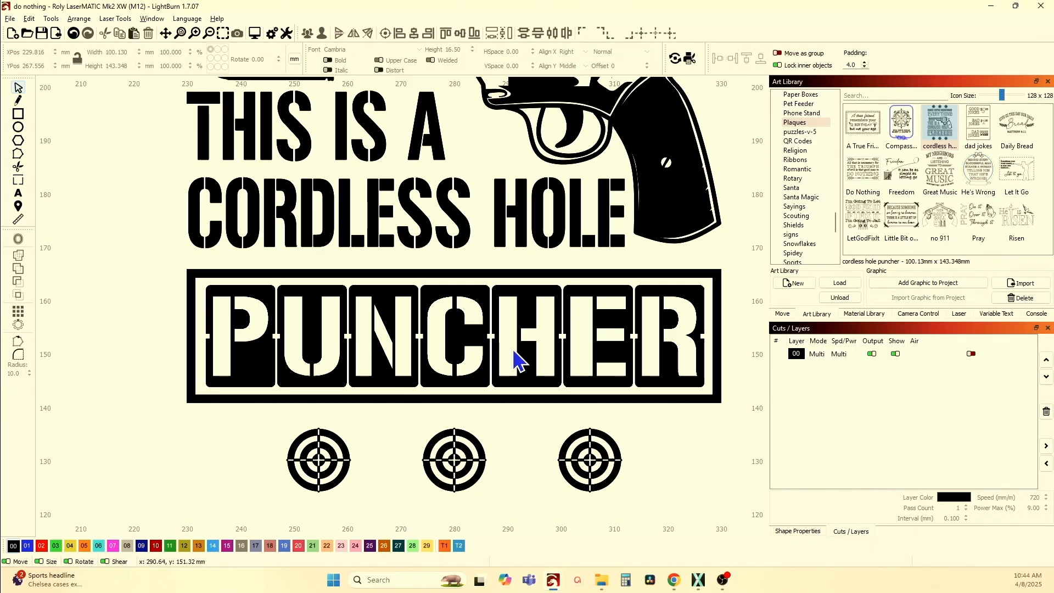
pyautogui.scroll(-2, 598, 343)
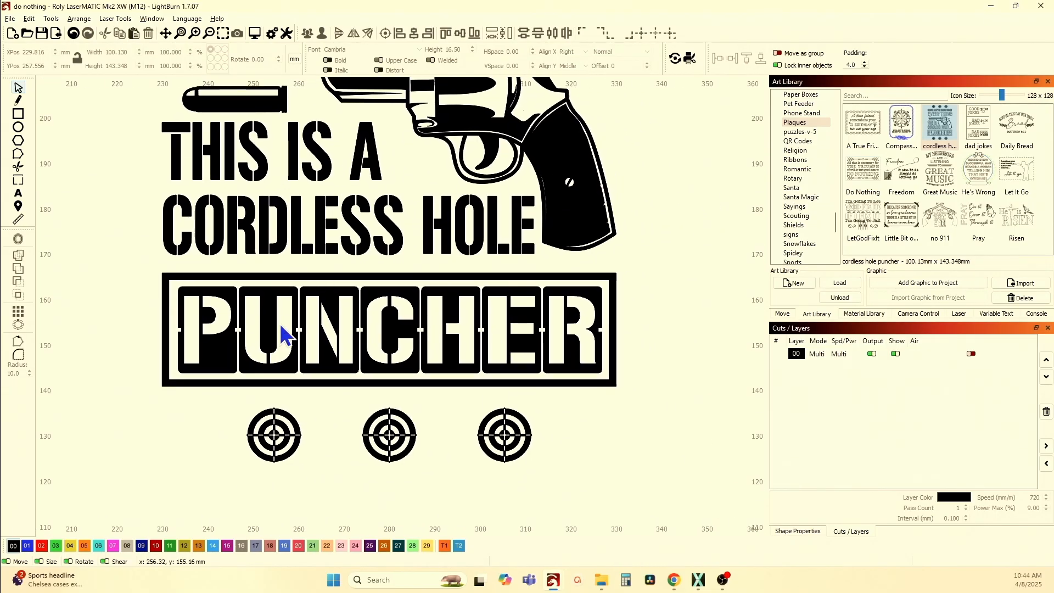
pyautogui.scroll(2, 223, 341)
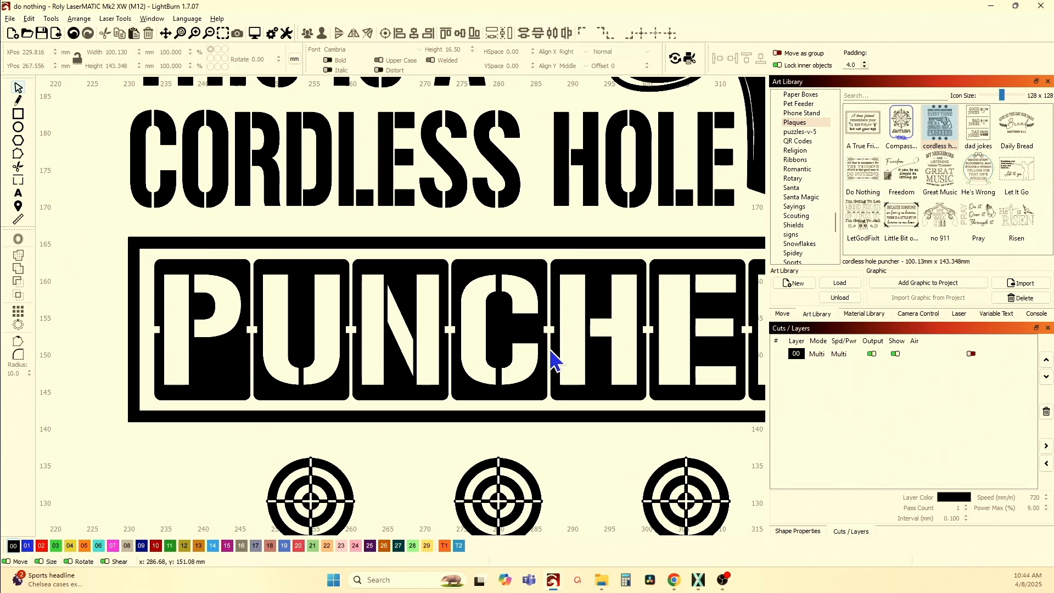
pyautogui.scroll(-3, 563, 347)
pyautogui.scroll(2, 571, 357)
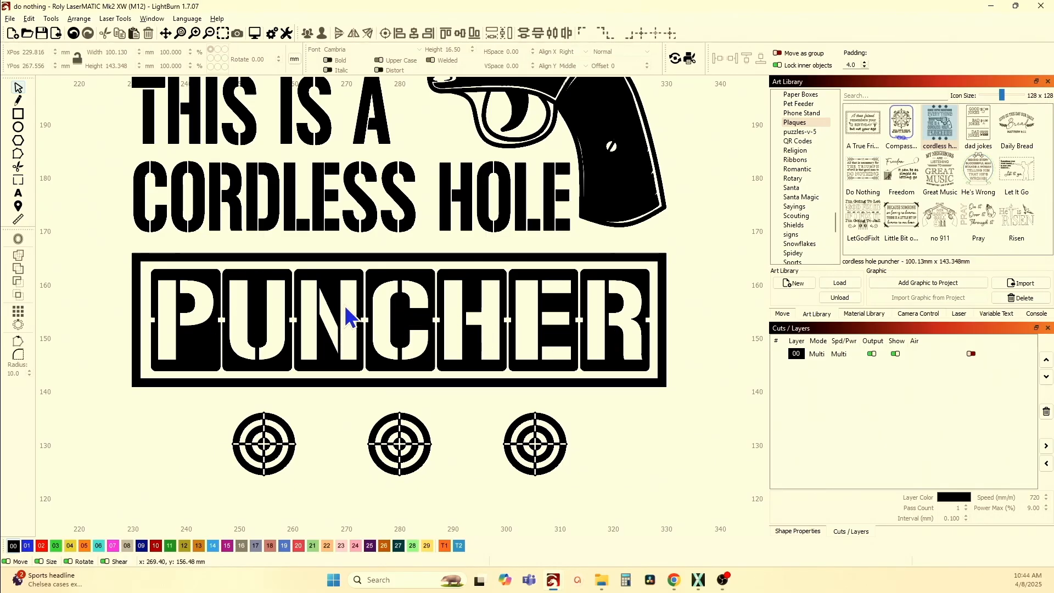
pyautogui.moveTo(417, 378); pyautogui.dragTo(390, 338)
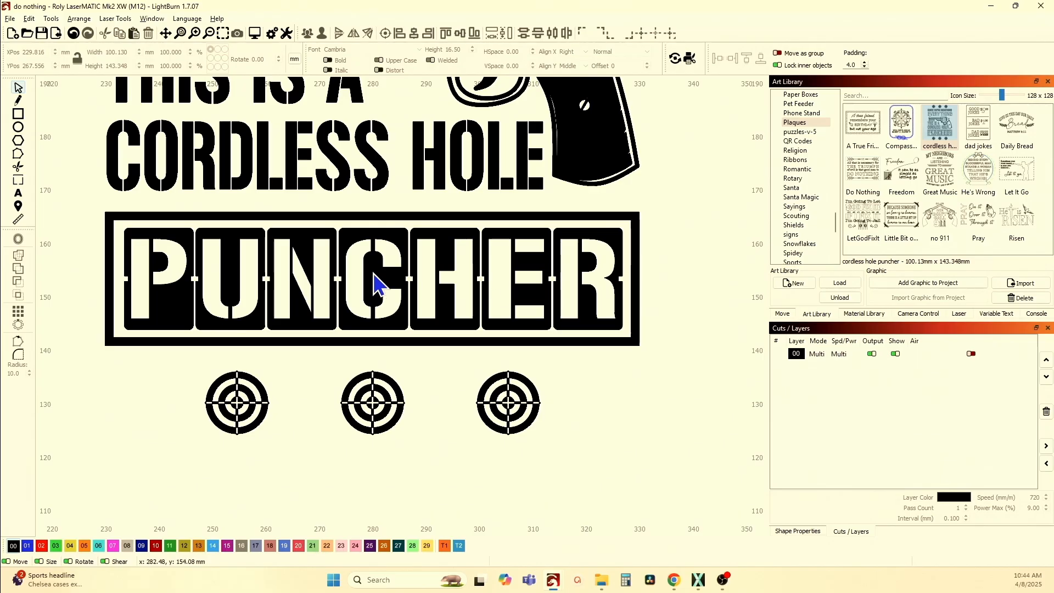
pyautogui.scroll(-3, 461, 283)
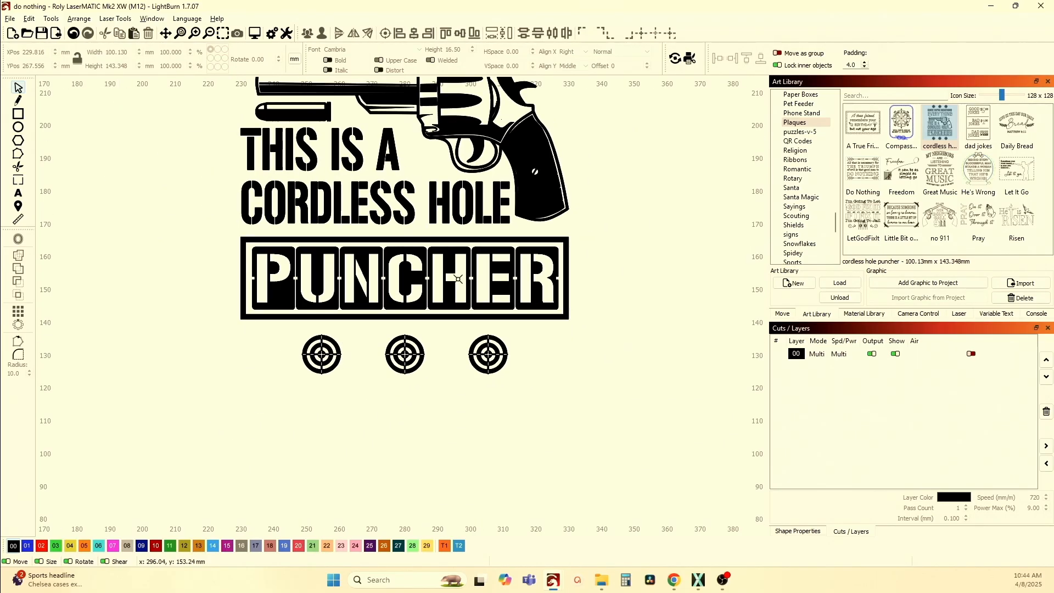
# - Remove the whole cordless hole puncher plaque from the workspace
pyautogui.scroll(-4, 478, 276)
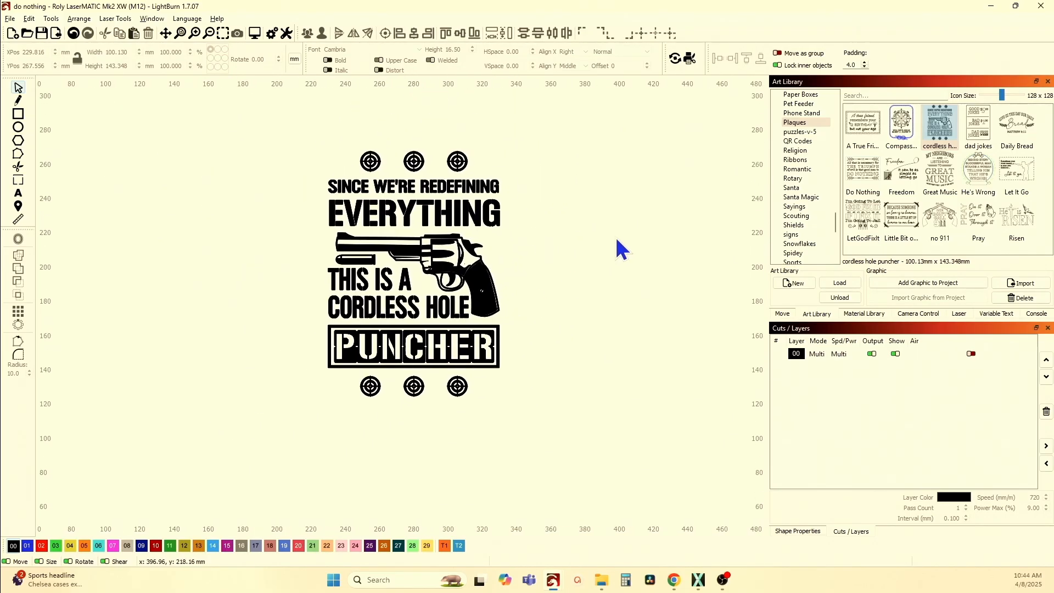
pyautogui.moveTo(277, 104); pyautogui.dragTo(606, 464)
pyautogui.press('Delete')
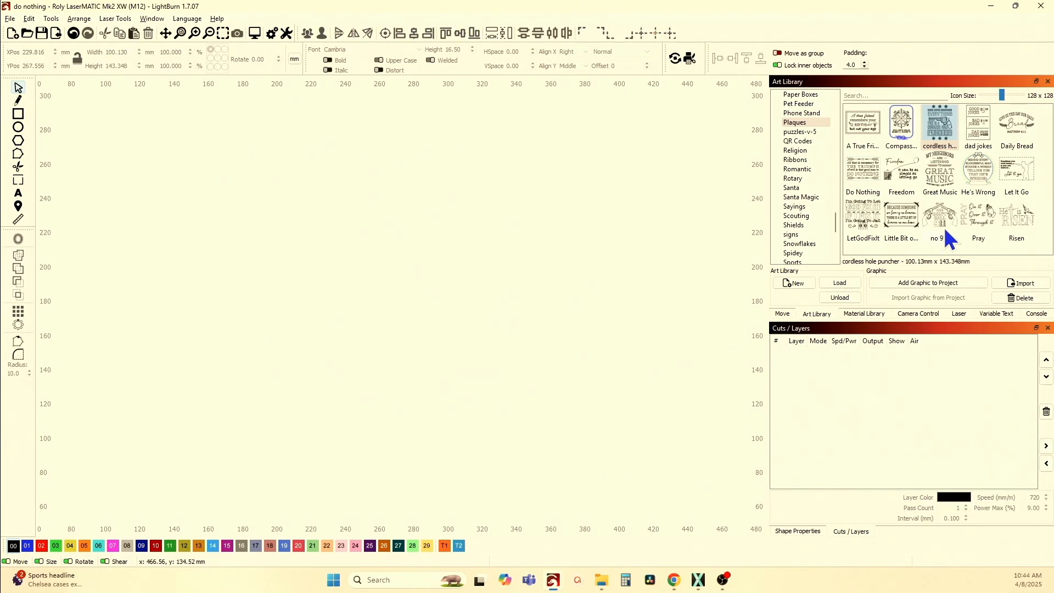
# - Preview the Daily Bread plaque from the Plaques art library on the workspace and remove it
pyautogui.doubleClick(1019, 127)
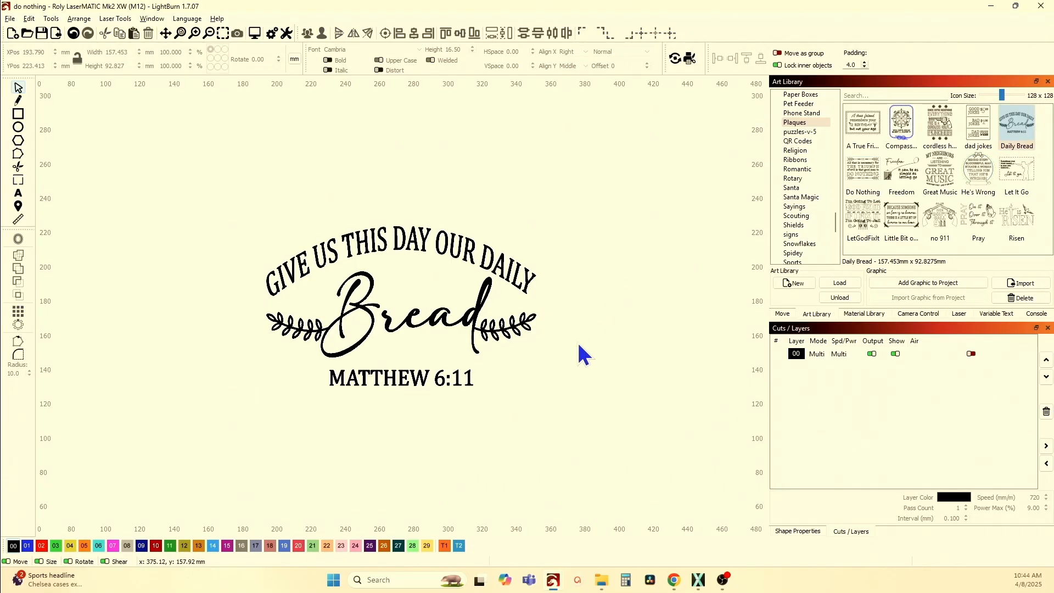
pyautogui.scroll(2, 584, 403)
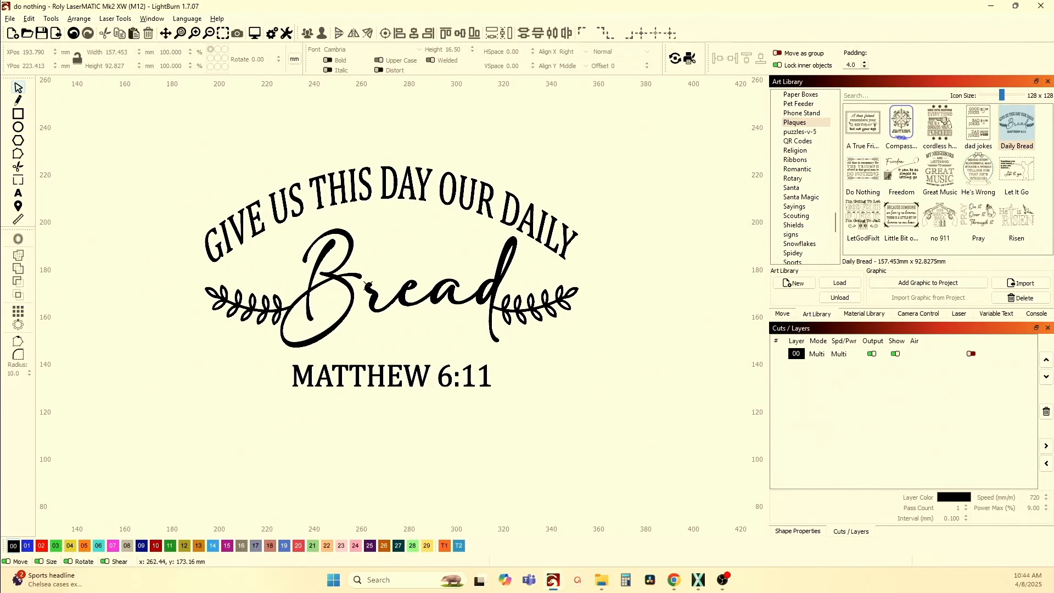
pyautogui.click(366, 292)
pyautogui.press('Delete')
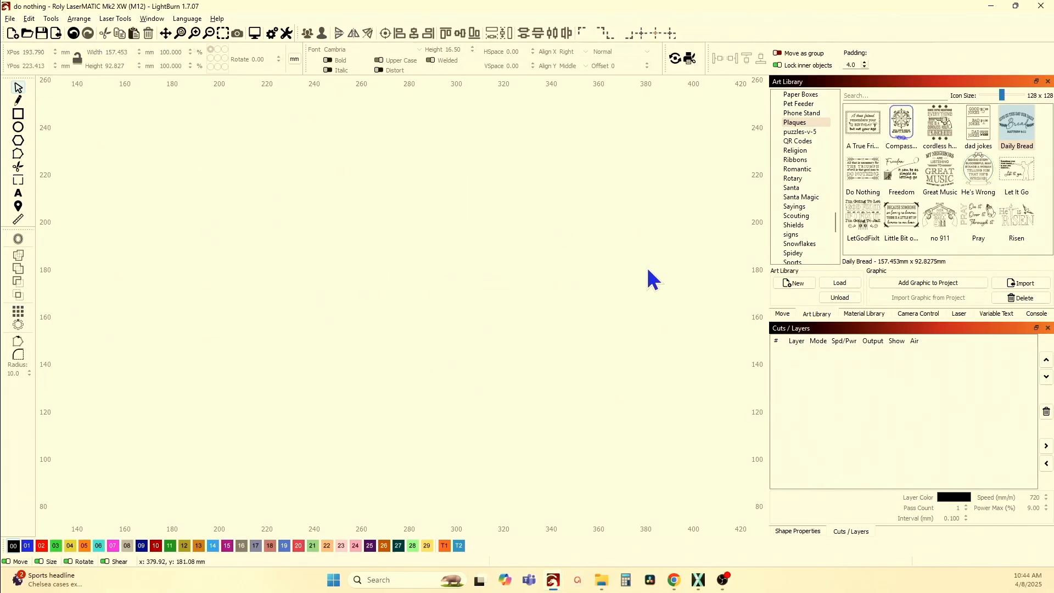
# - Preview the Do Nothing plaque from the art library, check its grouped text, and remove the plaque with its frame
pyautogui.doubleClick(862, 174)
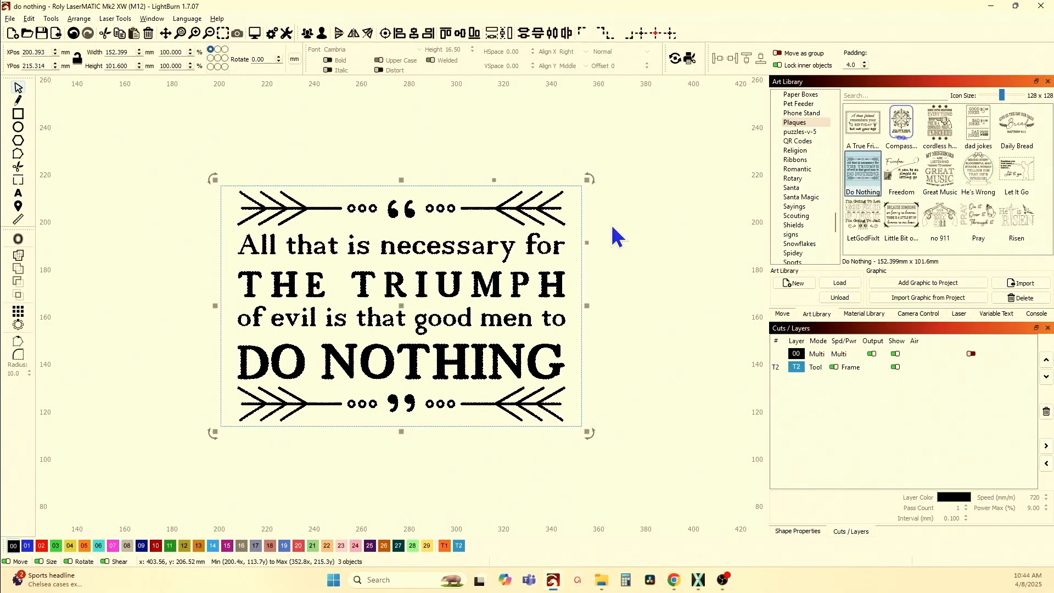
pyautogui.moveTo(612, 348); pyautogui.dragTo(591, 312)
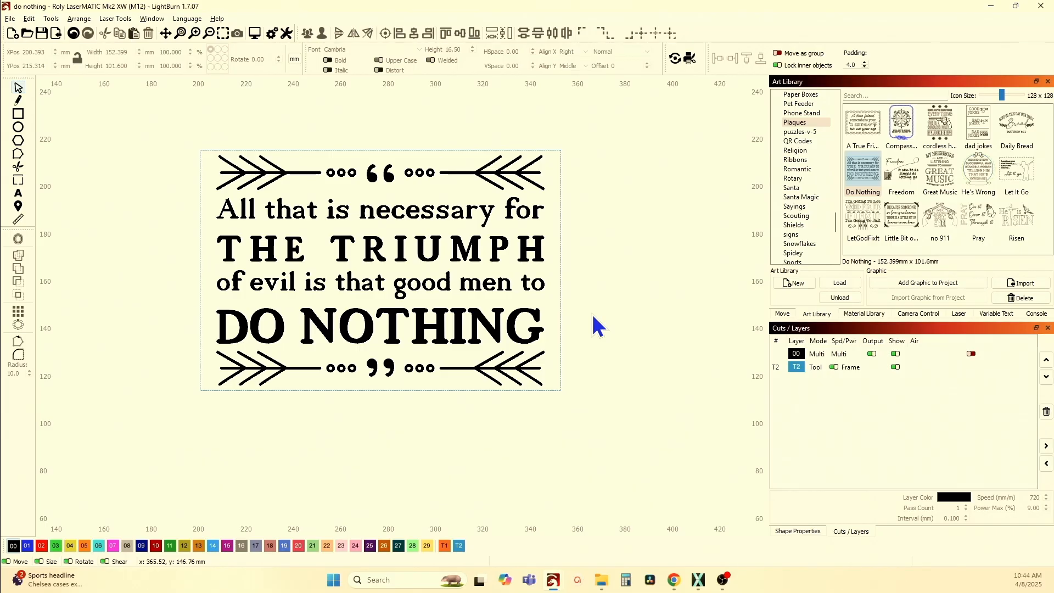
pyautogui.click(408, 287)
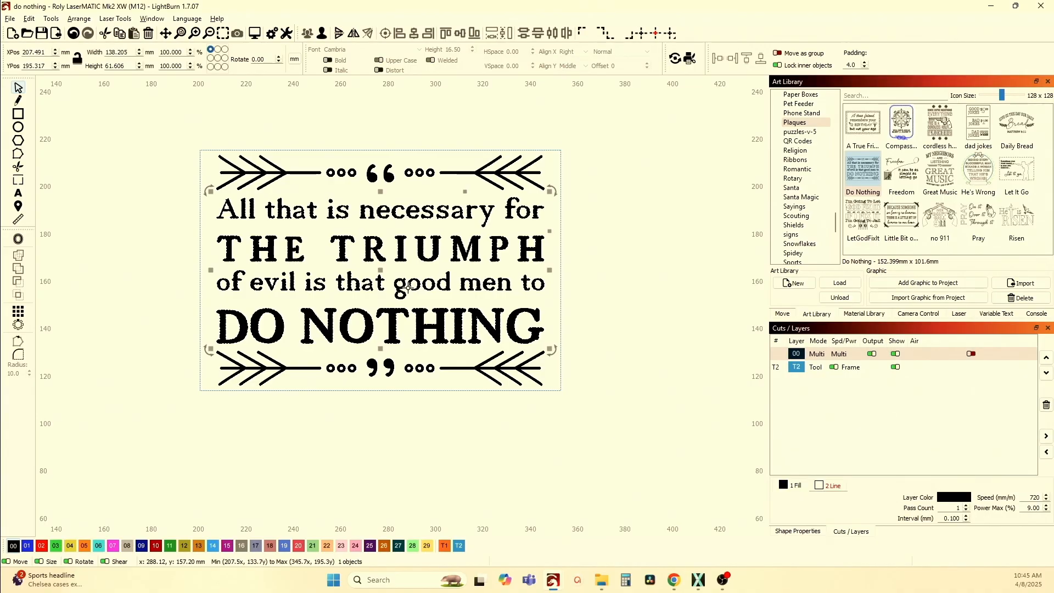
pyautogui.click(277, 131)
pyautogui.moveTo(187, 135); pyautogui.dragTo(640, 454)
pyautogui.press('Delete')
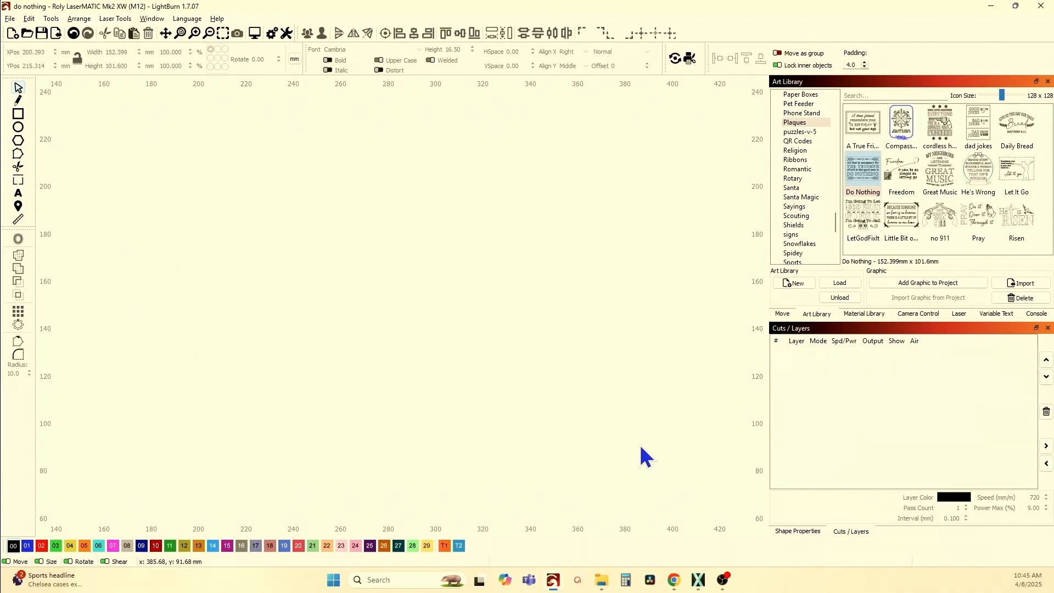
# - Add the Freedom plaque from the art library and examine the caged figure and the cross on the balloon string up close
pyautogui.doubleClick(908, 177)
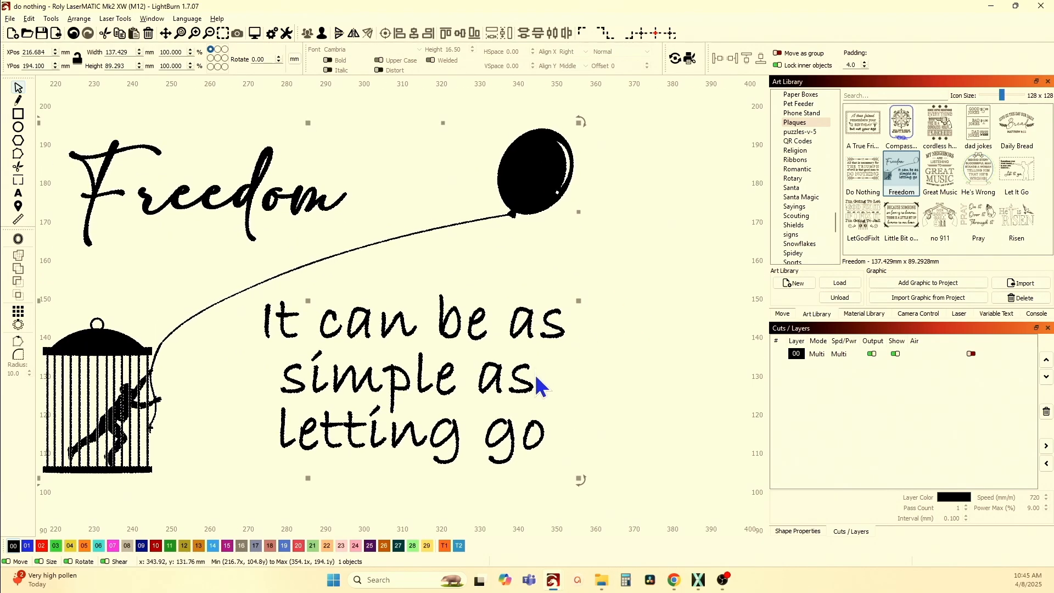
pyautogui.moveTo(535, 368); pyautogui.dragTo(664, 355)
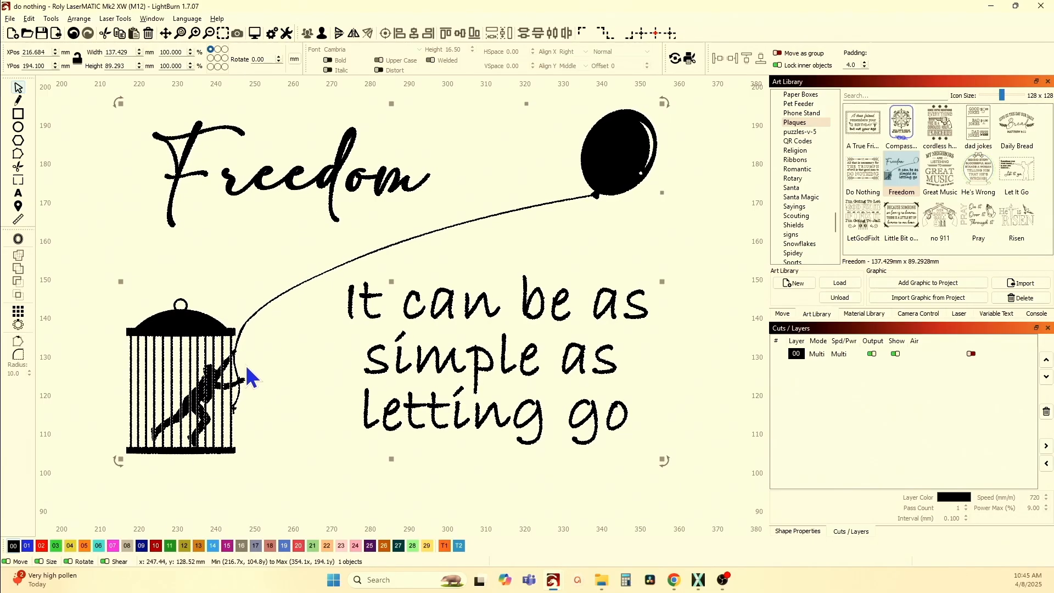
pyautogui.scroll(3, 229, 412)
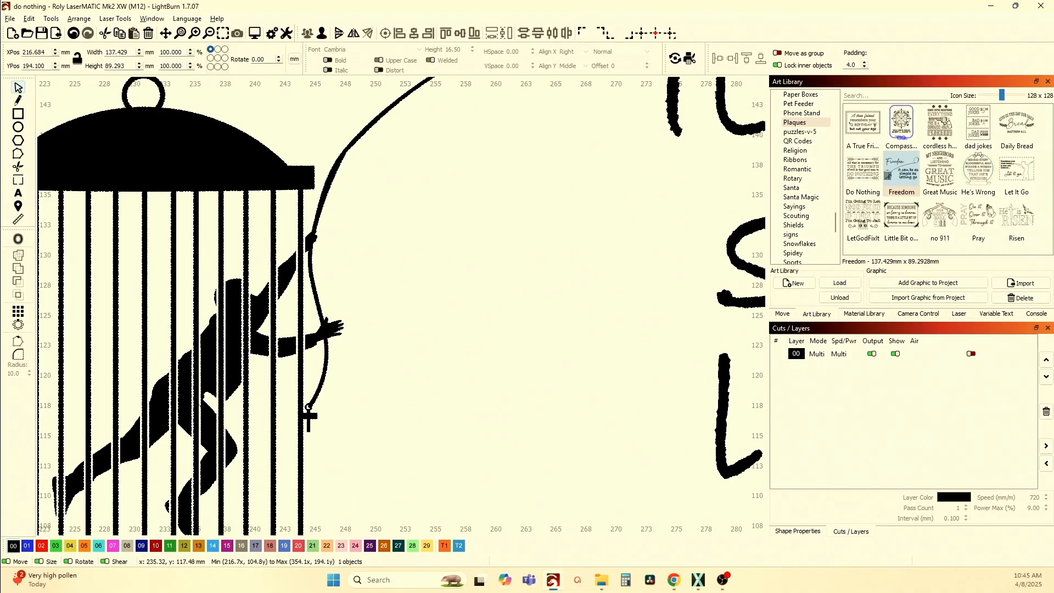
pyautogui.scroll(-1, 212, 412)
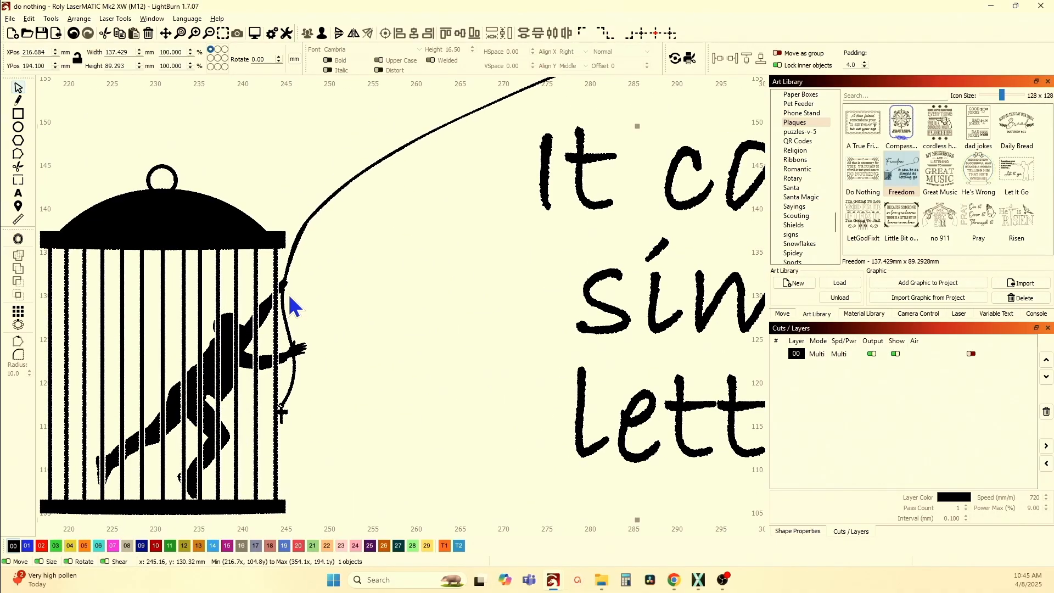
pyautogui.scroll(1, 286, 346)
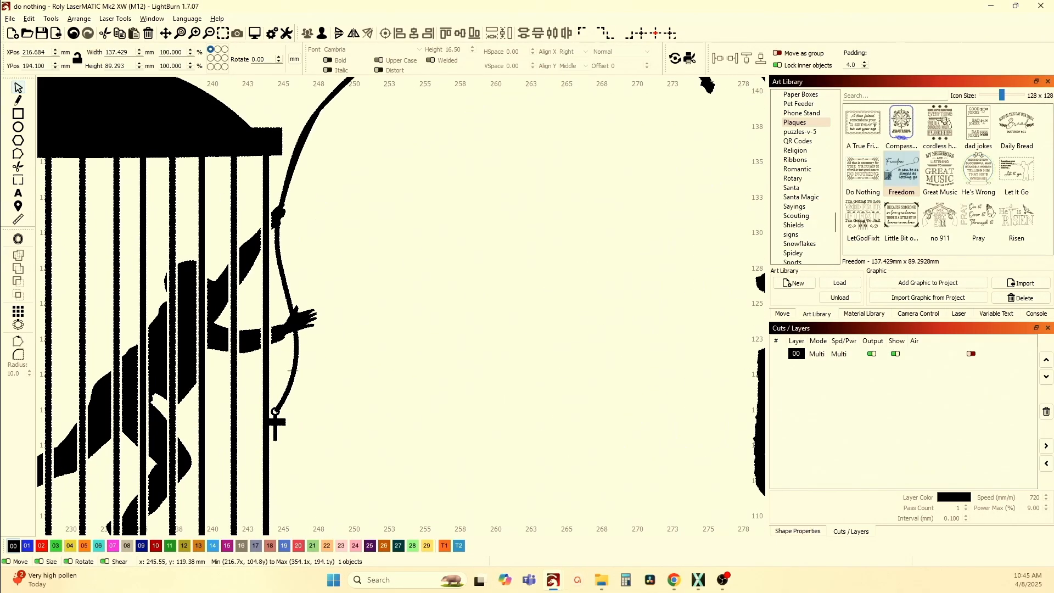
pyautogui.scroll(2, 286, 433)
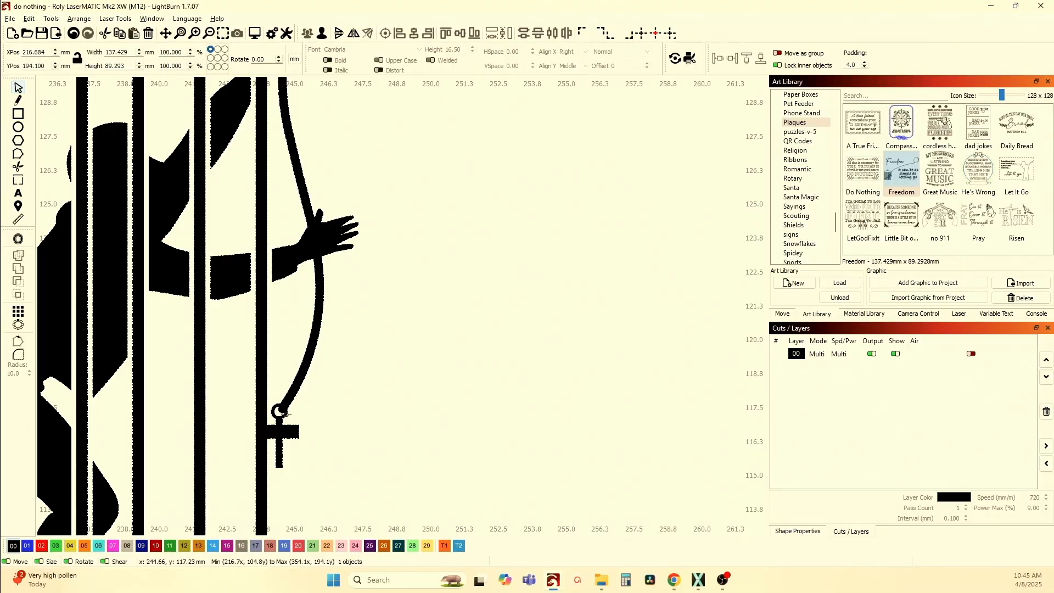
pyautogui.scroll(-6, 283, 414)
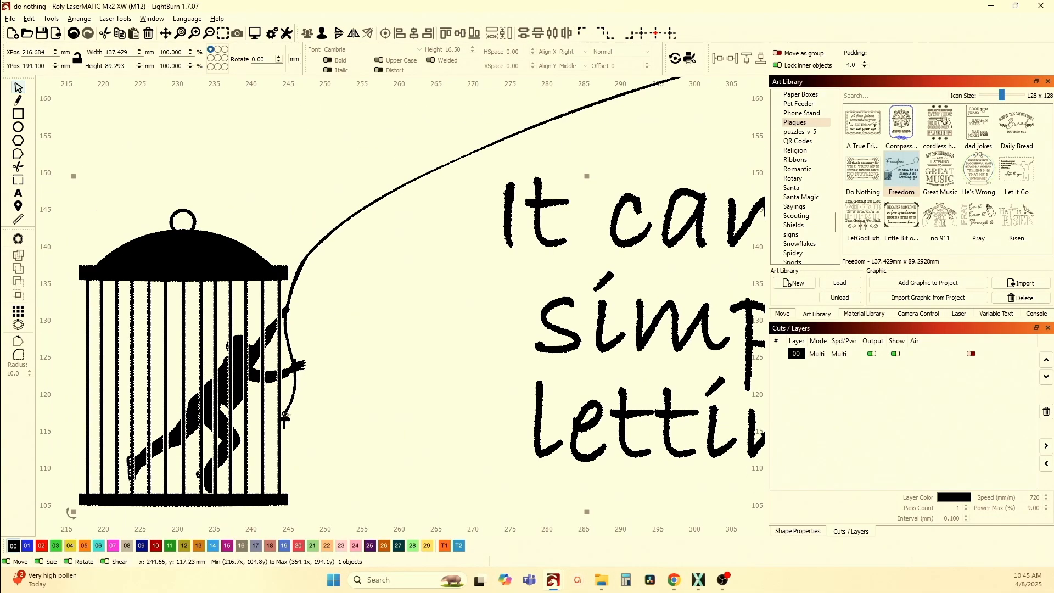
pyautogui.scroll(-1, 284, 416)
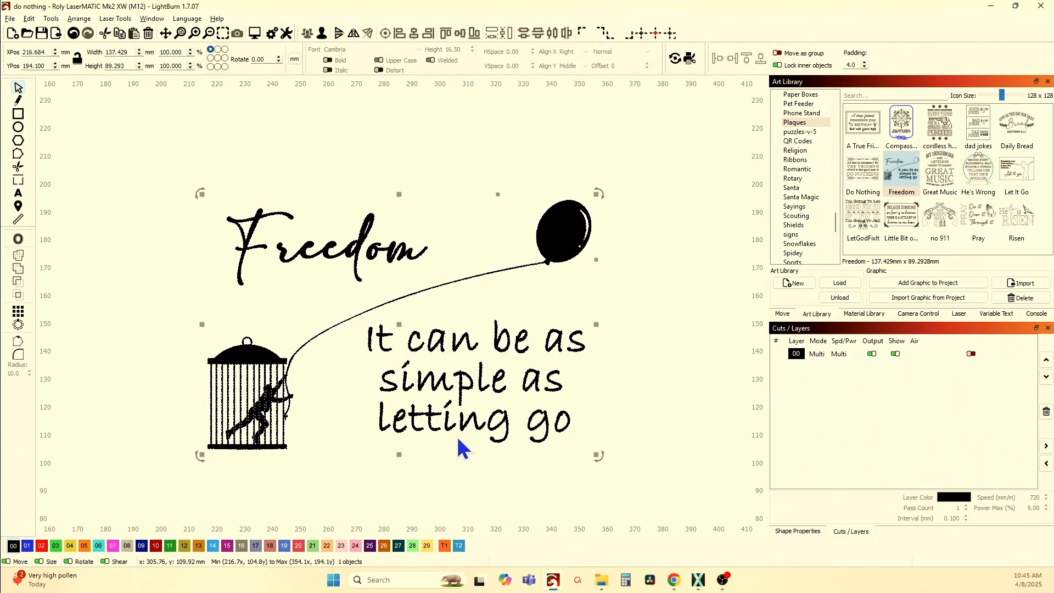
# - Deselect the Freedom plaque, inspect the figure behind the cage bars once more, and remove the plaque
pyautogui.scroll(1, 339, 463)
pyautogui.click(340, 464)
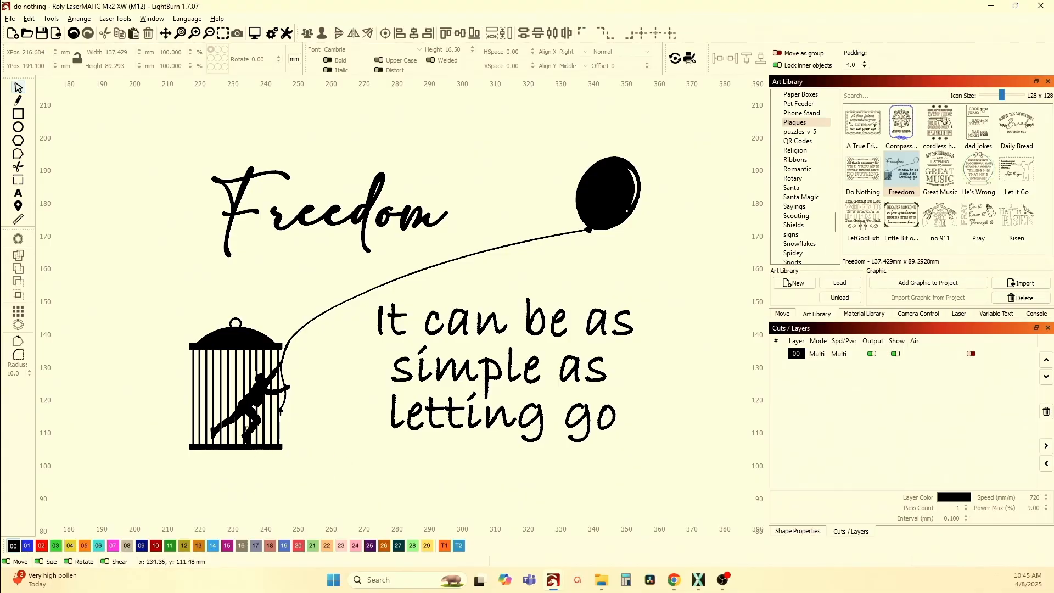
pyautogui.scroll(5, 247, 428)
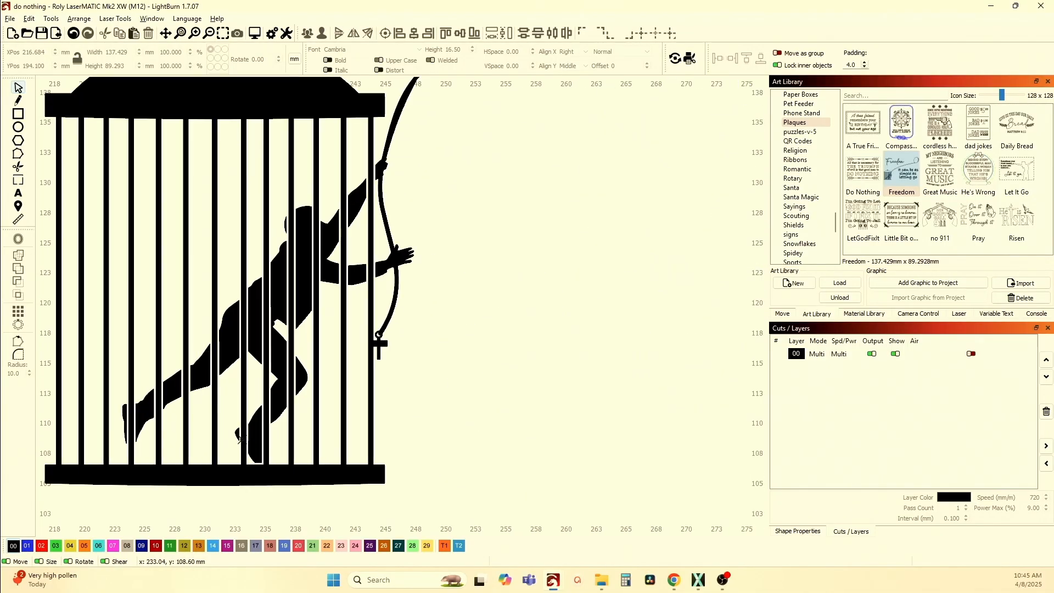
pyautogui.scroll(-5, 240, 439)
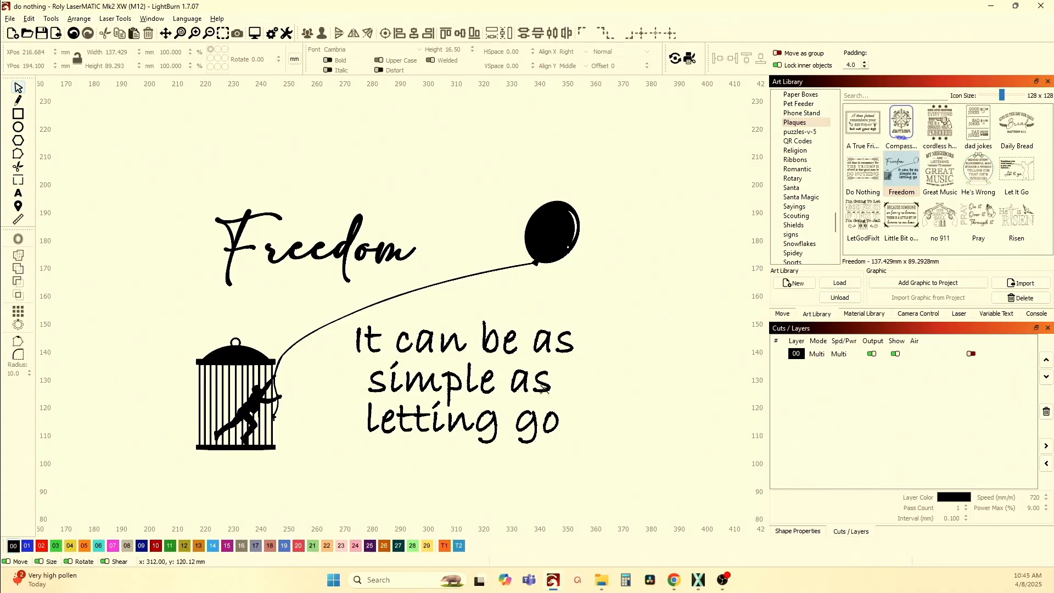
pyautogui.scroll(2, 574, 252)
pyautogui.scroll(-5, 567, 263)
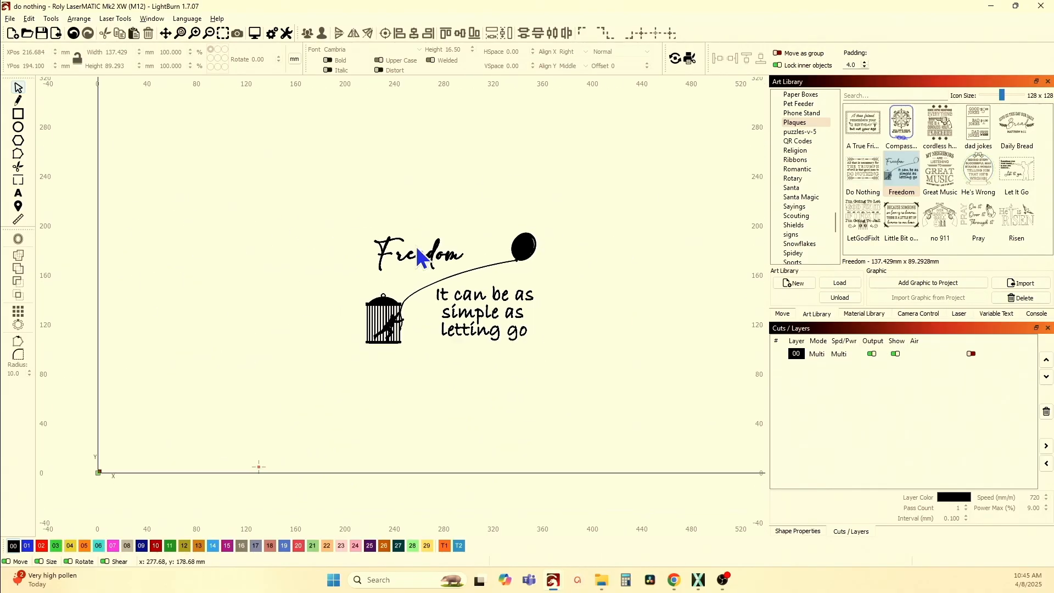
pyautogui.moveTo(299, 186); pyautogui.dragTo(584, 418)
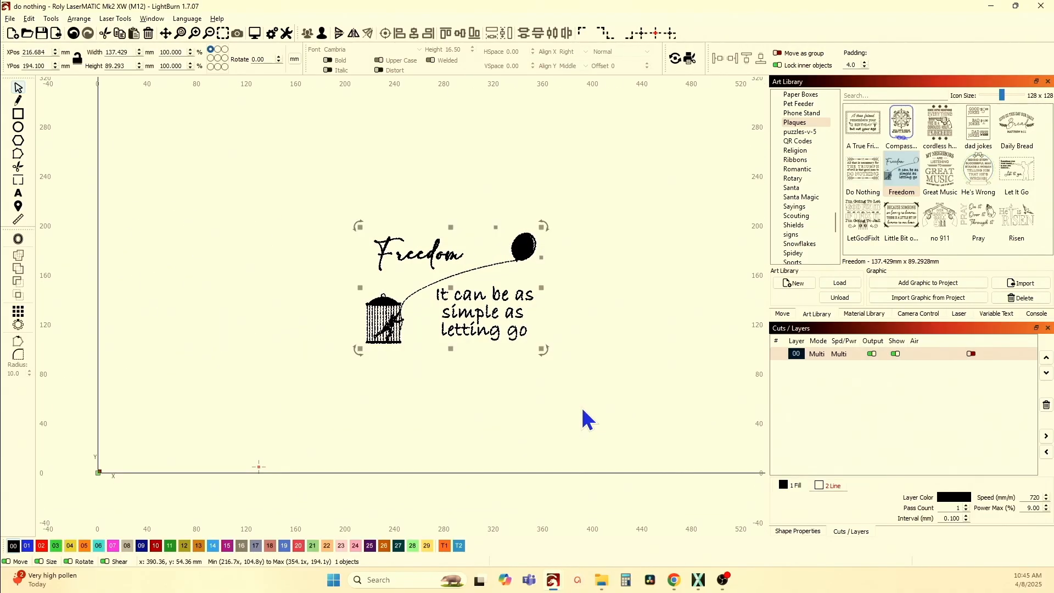
pyautogui.press('Delete')
# - Preview the Great Music plaque from the art library, inspect its curved GREAT MUSIC lettering and bottom line, and remove it
pyautogui.doubleClick(939, 175)
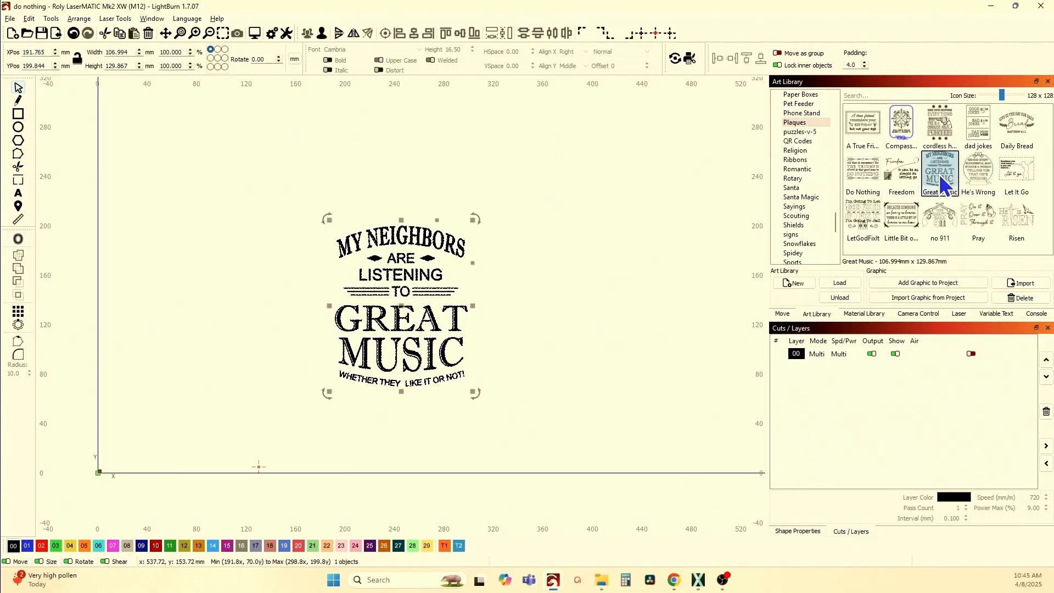
pyautogui.scroll(4, 430, 309)
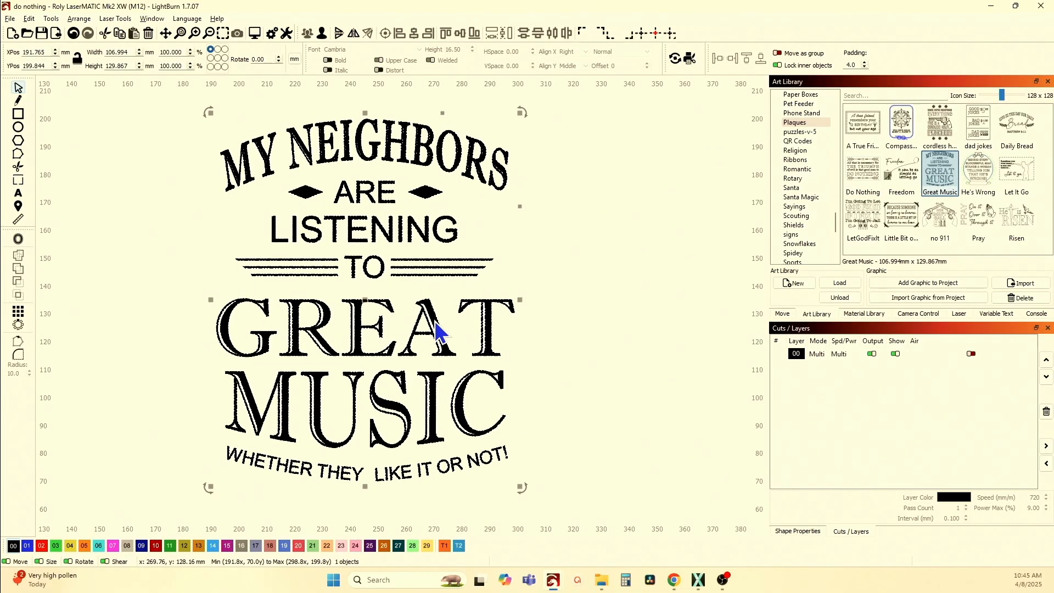
pyautogui.click(604, 332)
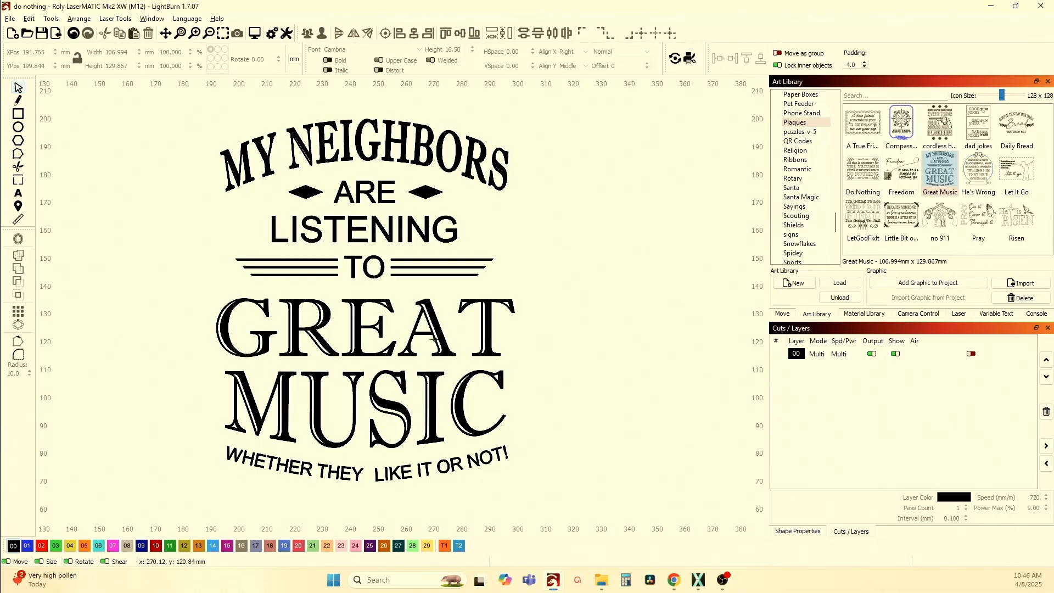
pyautogui.scroll(3, 437, 354)
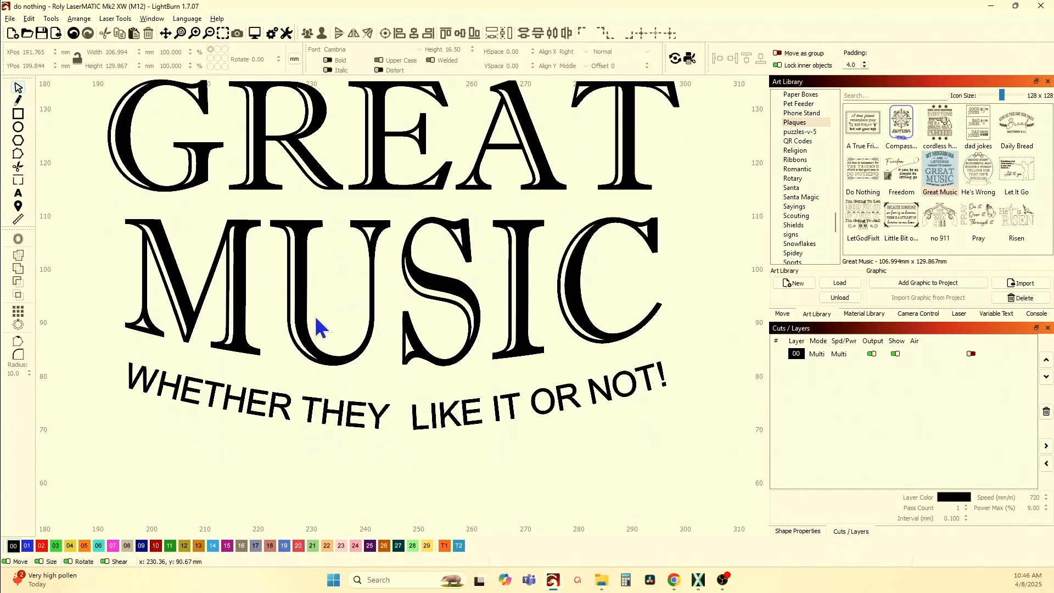
pyautogui.scroll(-5, 395, 395)
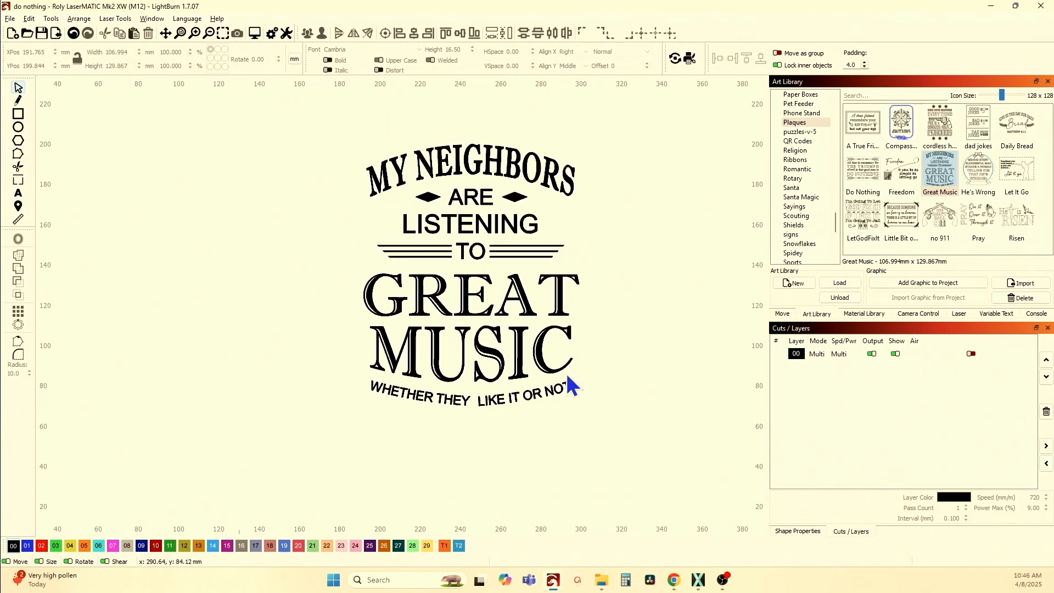
pyautogui.scroll(3, 571, 384)
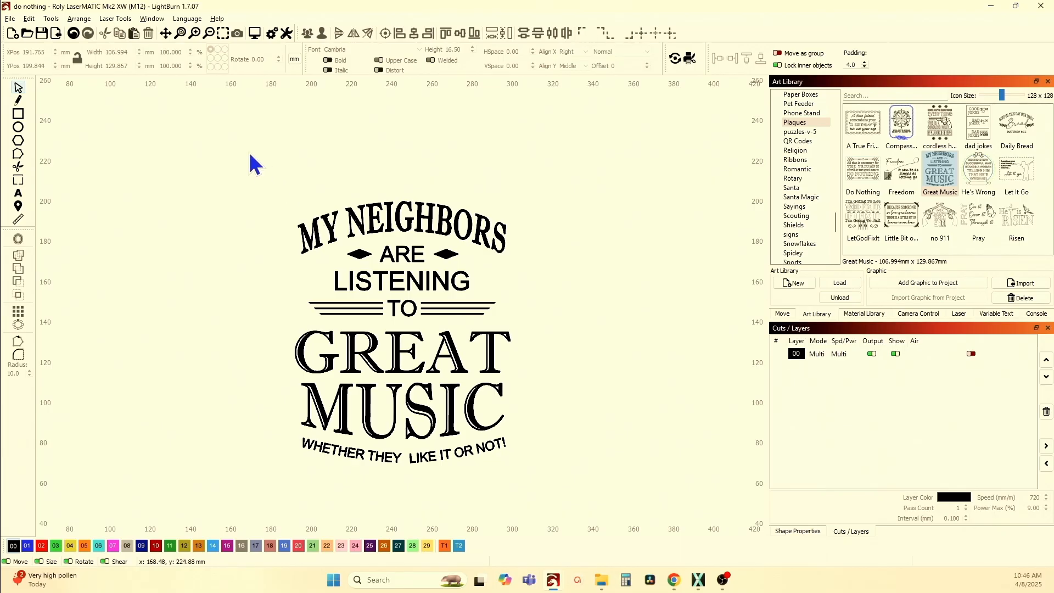
pyautogui.moveTo(248, 153); pyautogui.dragTo(616, 532)
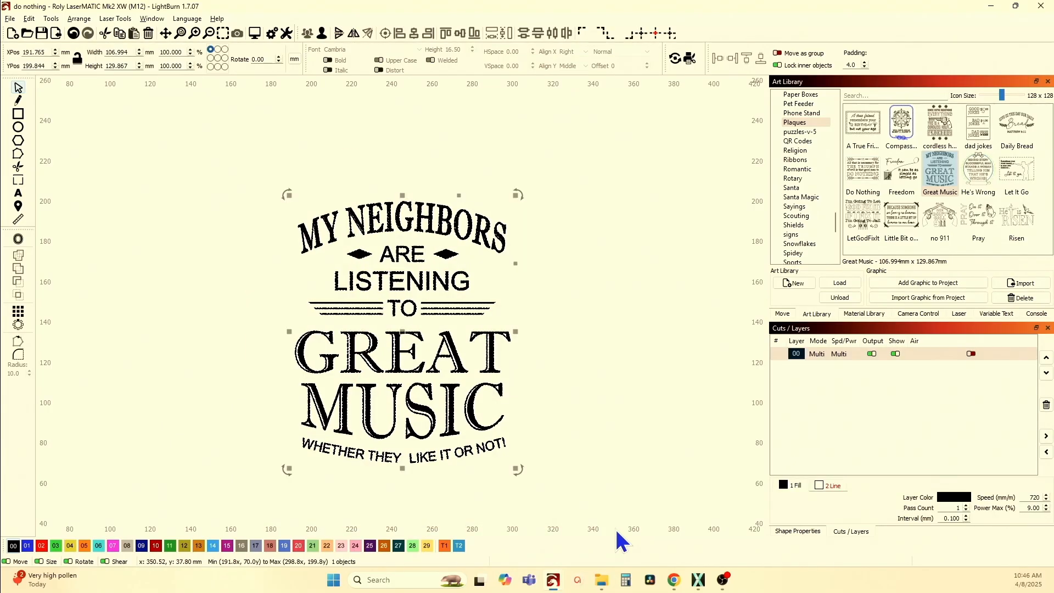
pyautogui.press('Delete')
# - Preview the He's Wrong plaque with its wreath and rolling pin from the art library and remove it
pyautogui.doubleClick(978, 175)
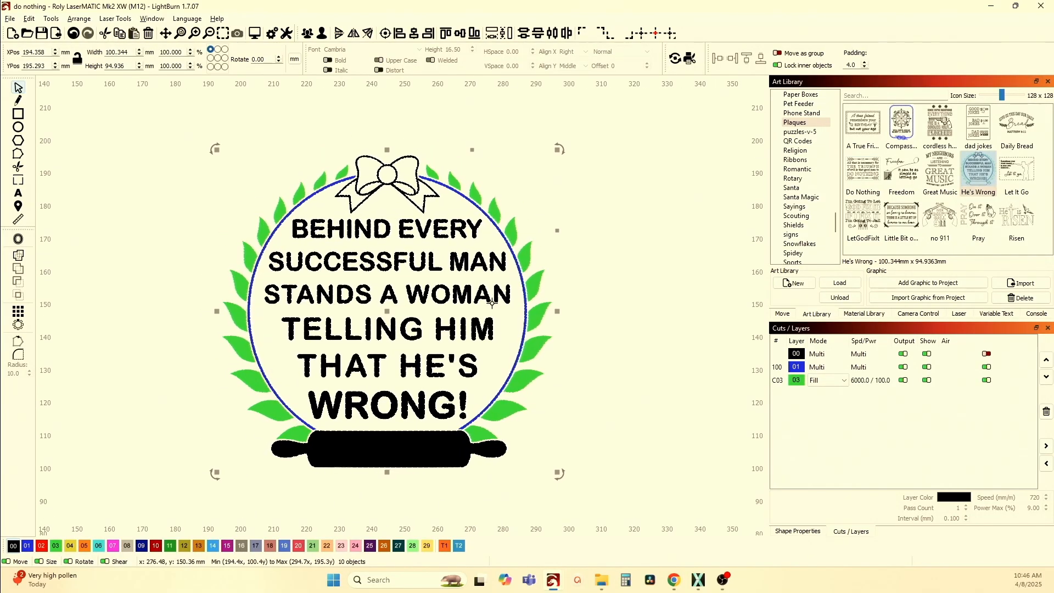
pyautogui.scroll(1, 491, 302)
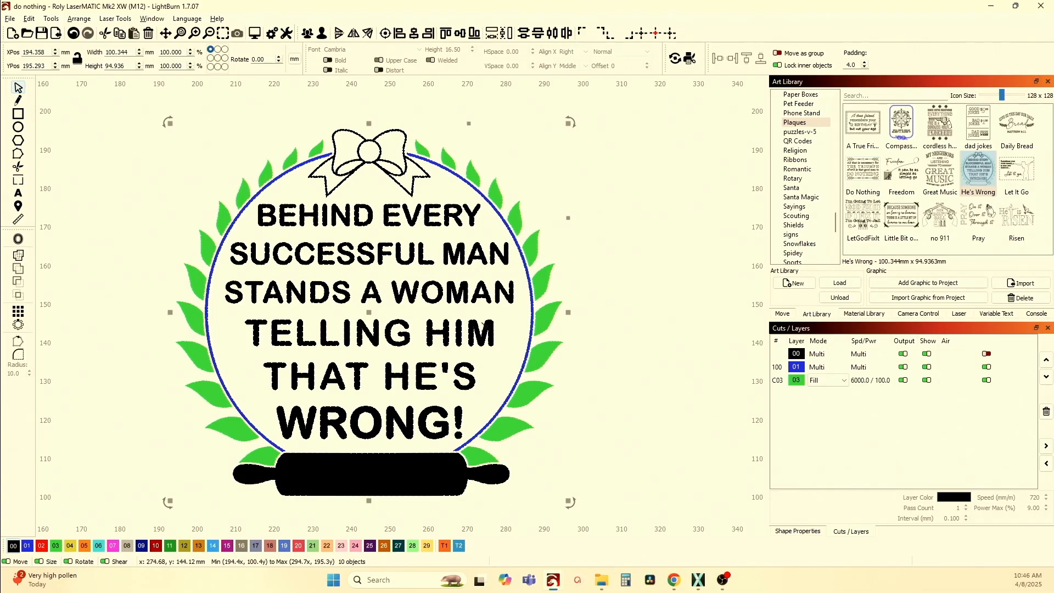
pyautogui.moveTo(485, 325); pyautogui.dragTo(486, 298)
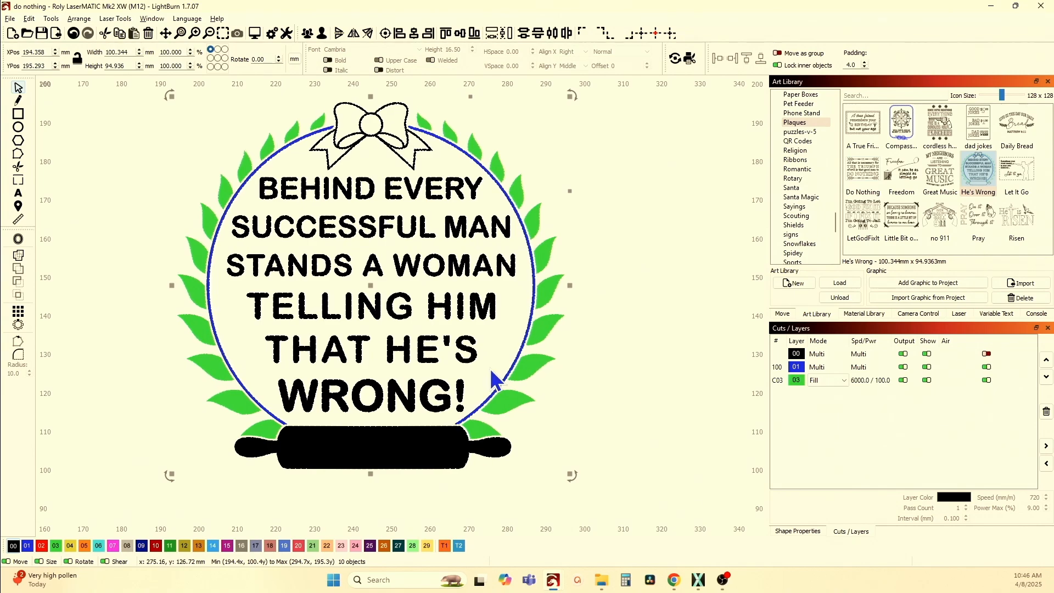
pyautogui.scroll(-2, 491, 373)
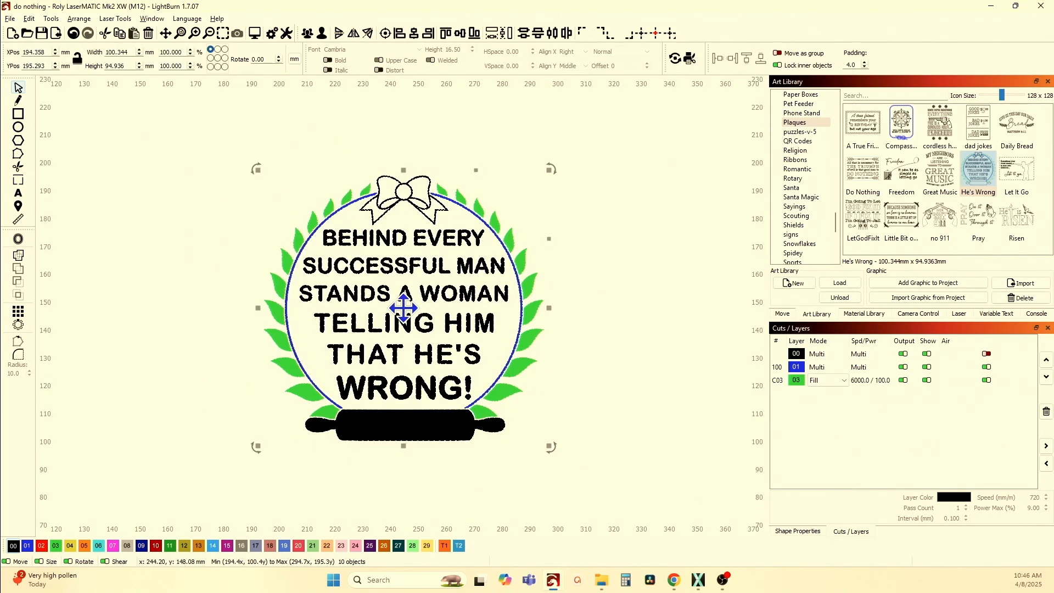
pyautogui.press('Delete')
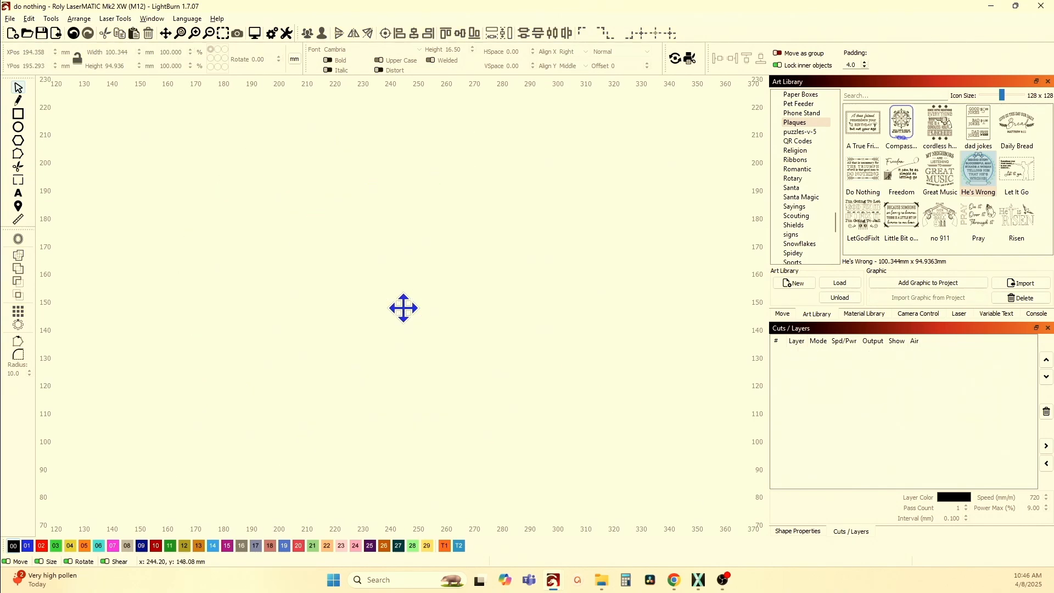
# - Preview the Let It Go and LetGodFixIt plaques from the art library one after the other, removing each
pyautogui.doubleClick(1023, 181)
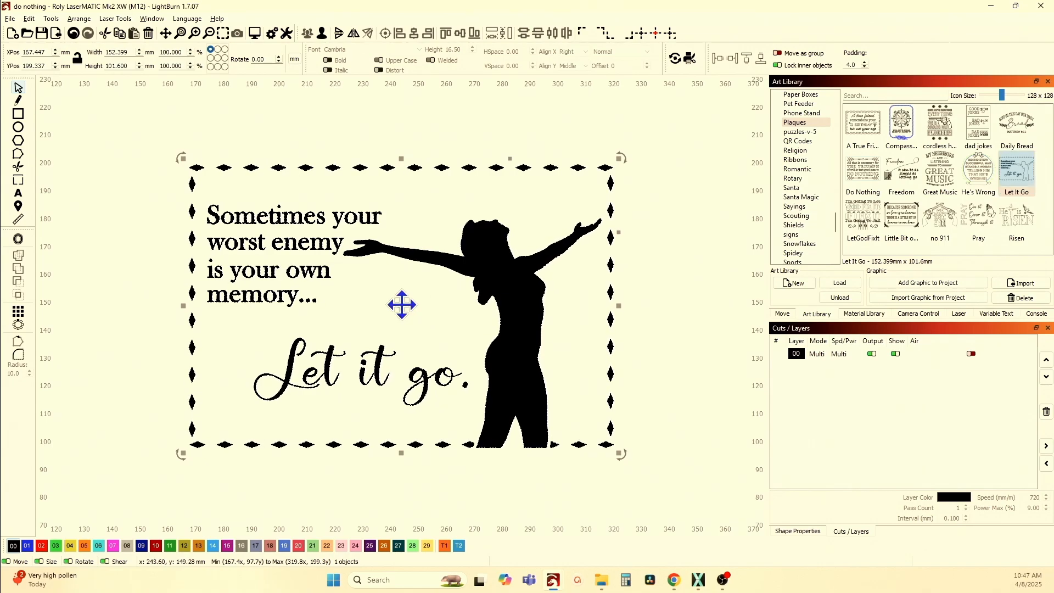
pyautogui.press('Delete')
pyautogui.doubleClick(863, 230)
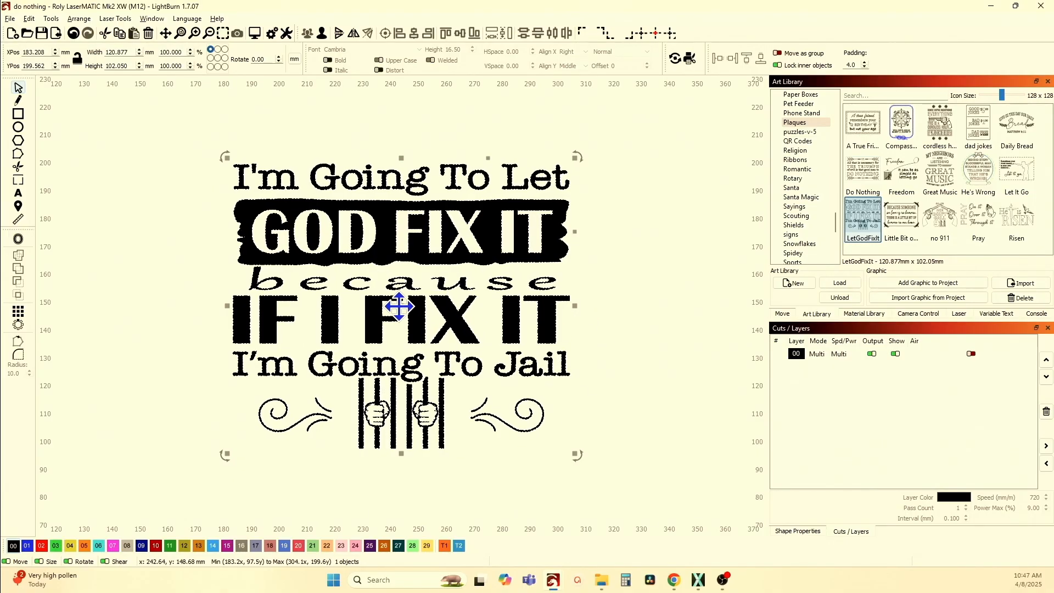
pyautogui.press('Delete')
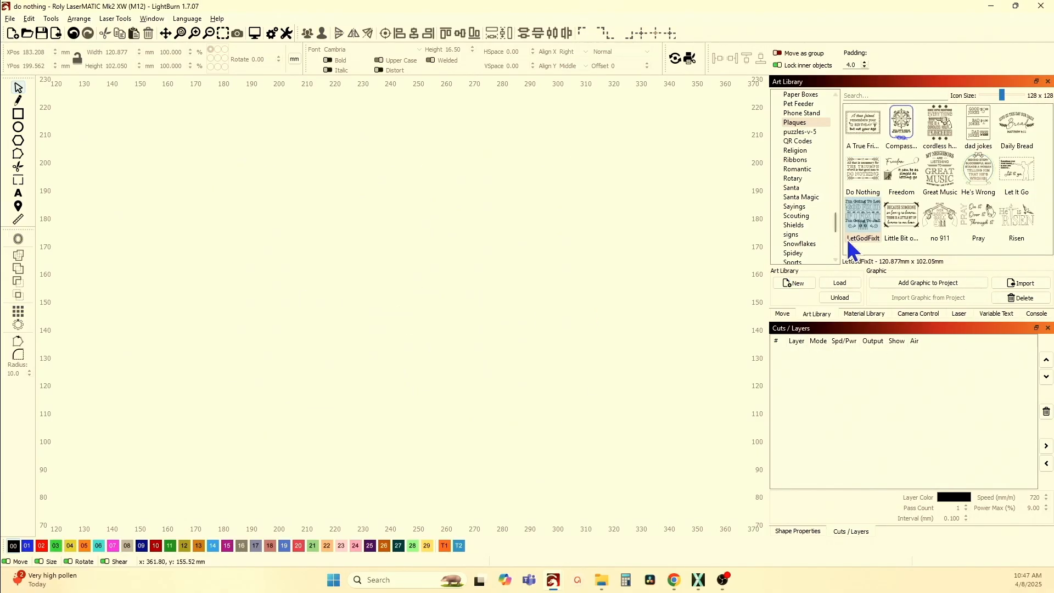
# - Add the Little Bit of Heaven plaque from the art library and copy the Heaven In Our Home Wood Wall Decor product image in Chrome
pyautogui.doubleClick(901, 220)
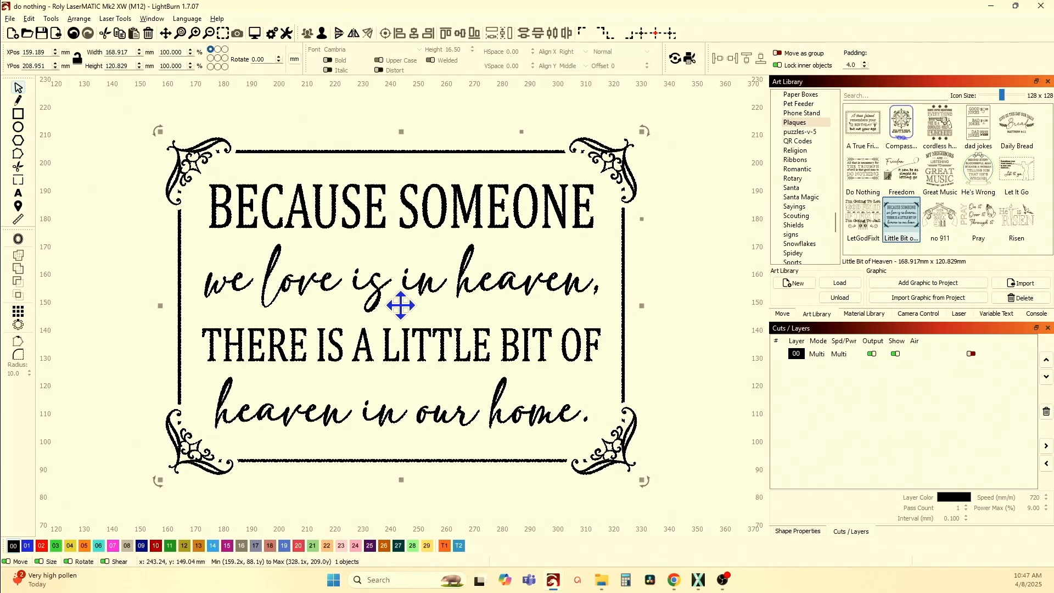
pyautogui.click(675, 584)
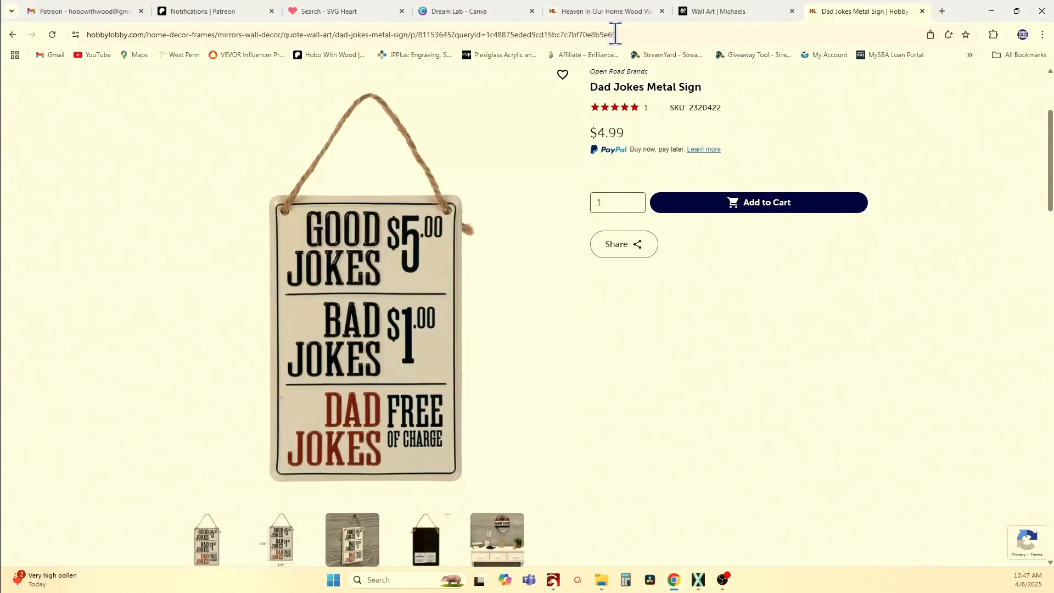
pyautogui.click(607, 12)
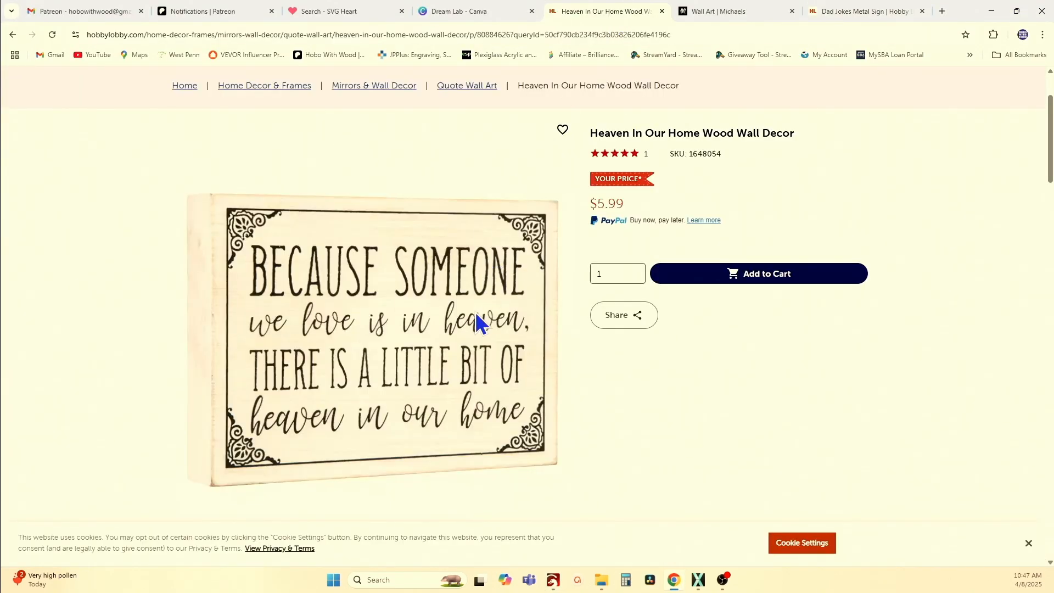
pyautogui.rightClick(387, 338)
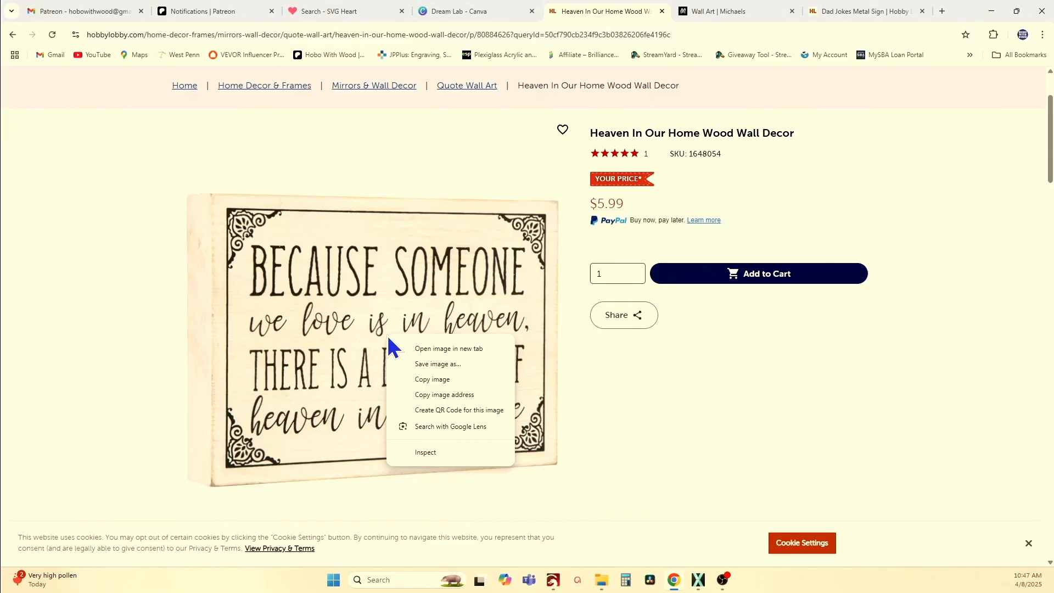
pyautogui.click(428, 379)
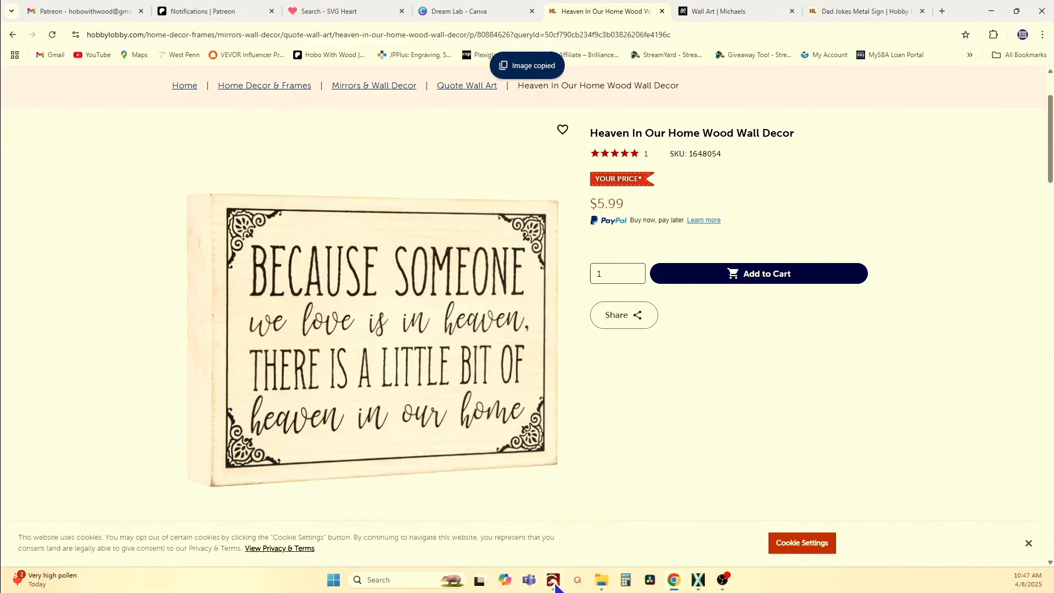
# - Switch back to LightBurn, paste the copied product image above the Little Bit of Heaven plaque, and shift it aside
pyautogui.click(501, 540)
pyautogui.scroll(-2, 376, 435)
pyautogui.click(376, 436)
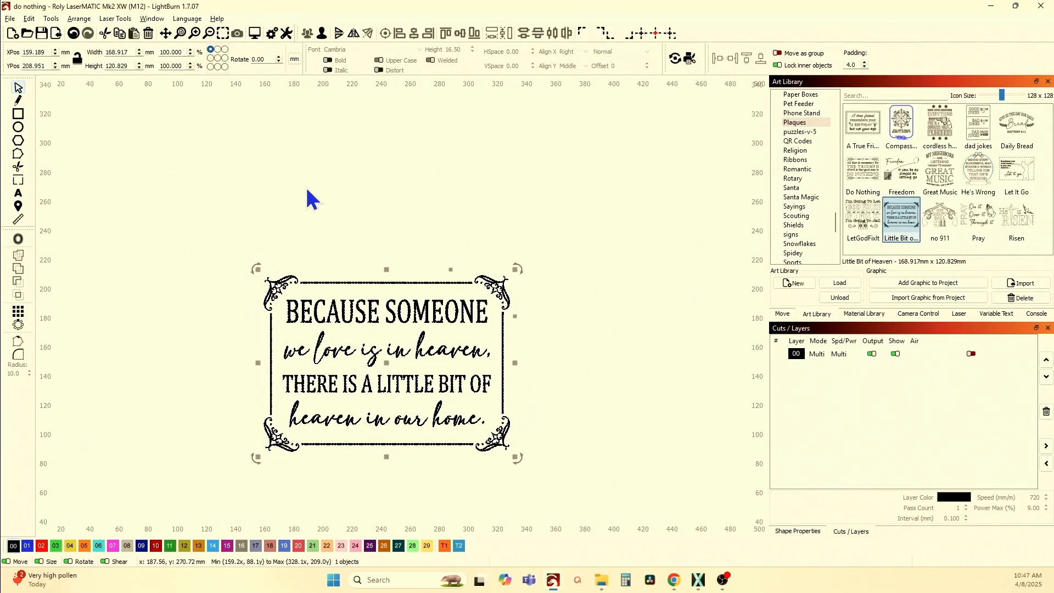
pyautogui.rightClick(305, 176)
pyautogui.click(323, 204)
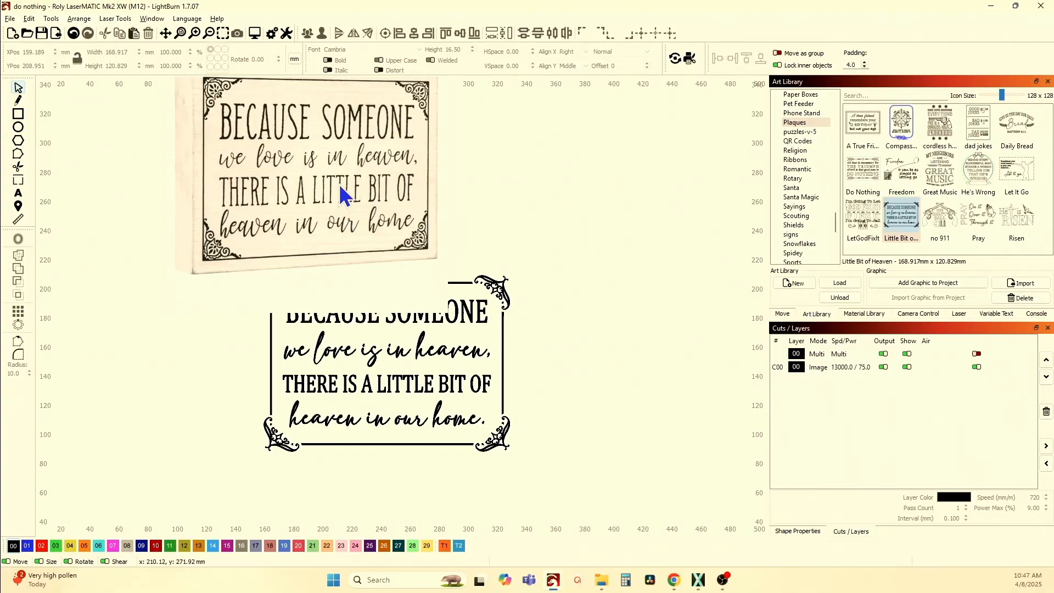
pyautogui.moveTo(340, 187); pyautogui.dragTo(311, 191)
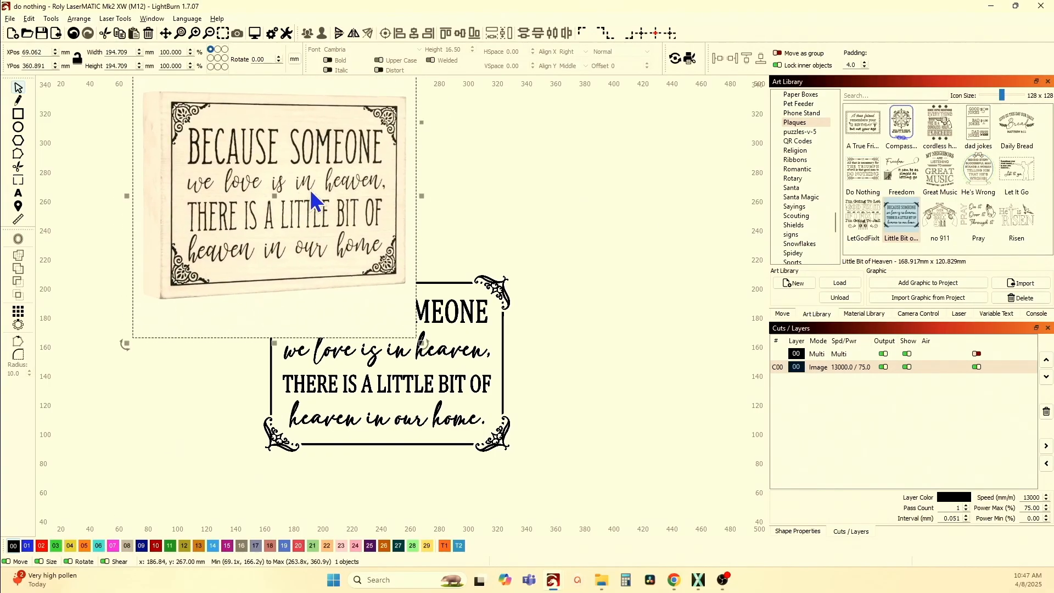
# - Move the pasted product photo clear of the plaque and compare its corner ornaments and lettering with the plaque design up close
pyautogui.scroll(8, 371, 130)
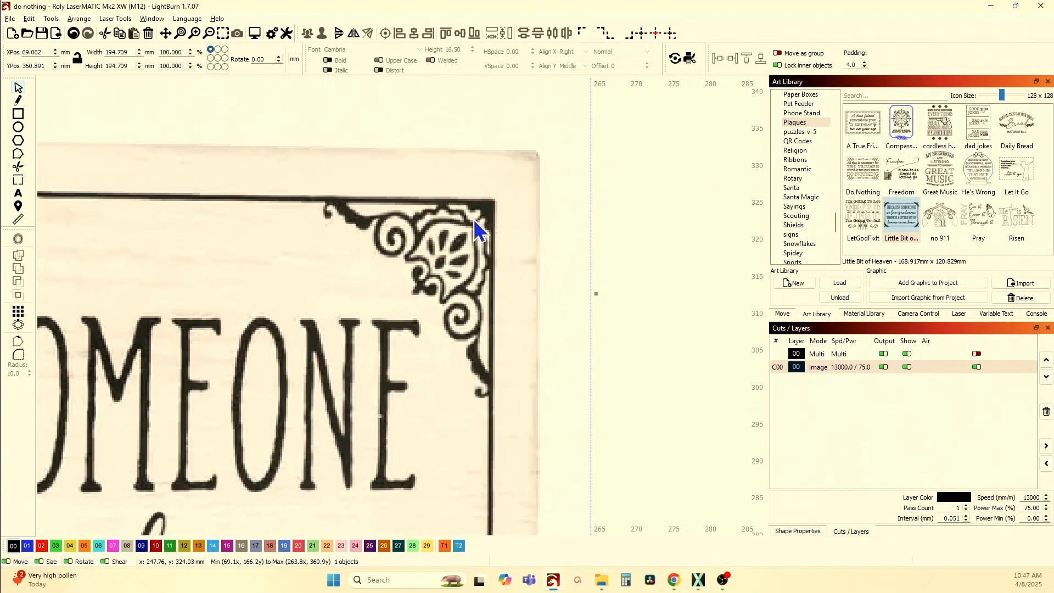
pyautogui.scroll(-2, 441, 312)
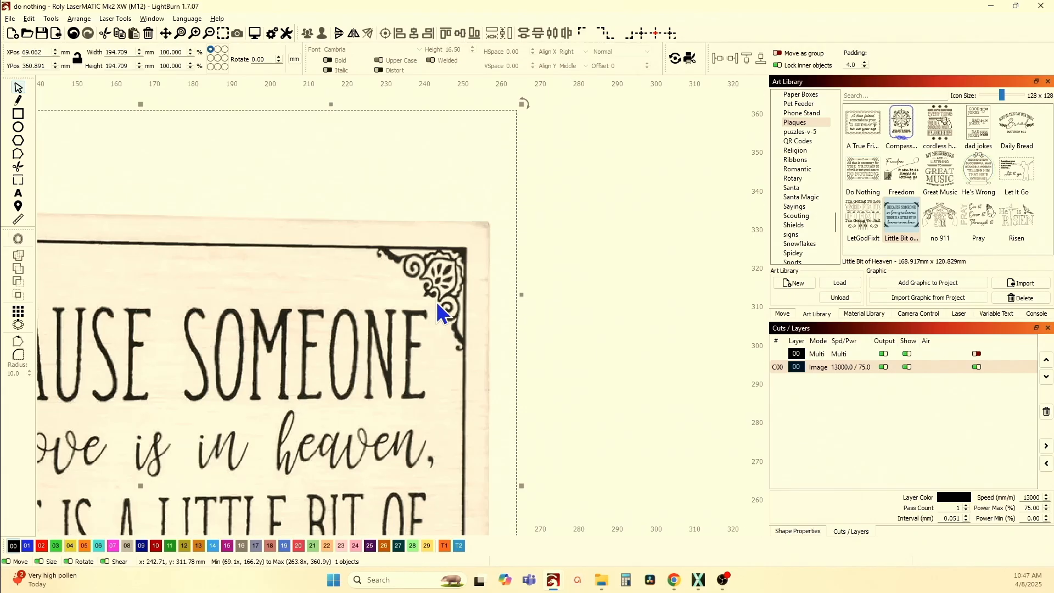
pyautogui.scroll(-4, 439, 312)
pyautogui.moveTo(351, 316); pyautogui.dragTo(392, 201)
pyautogui.scroll(5, 353, 299)
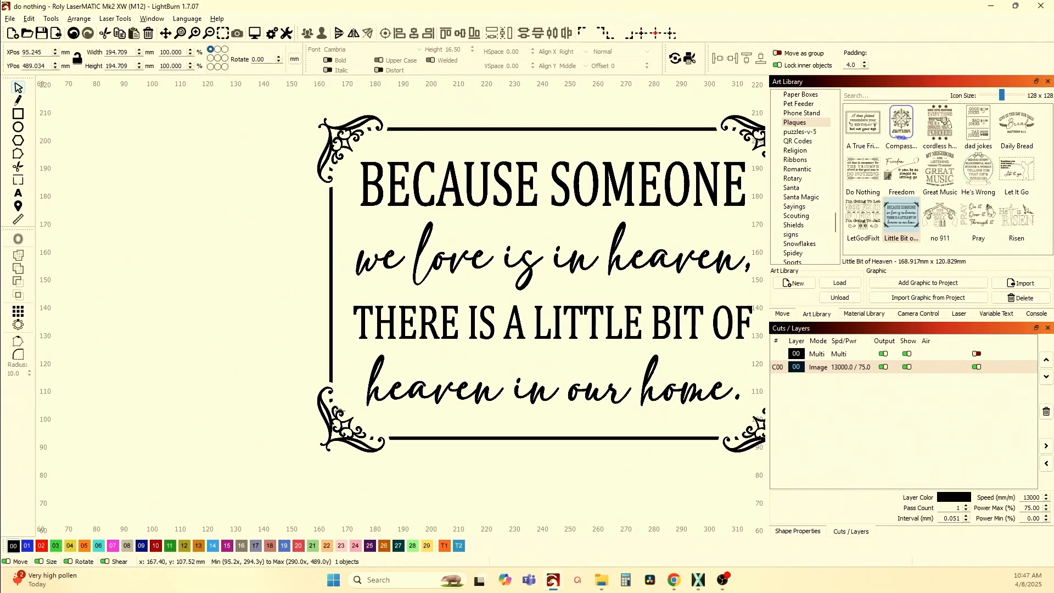
pyautogui.scroll(-3, 557, 446)
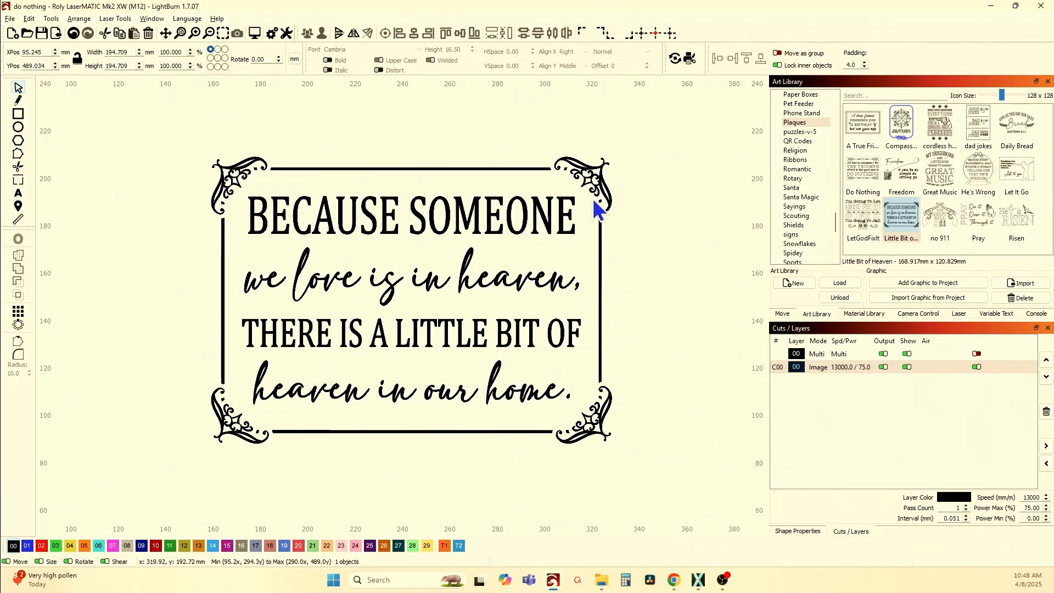
pyautogui.scroll(-2, 524, 267)
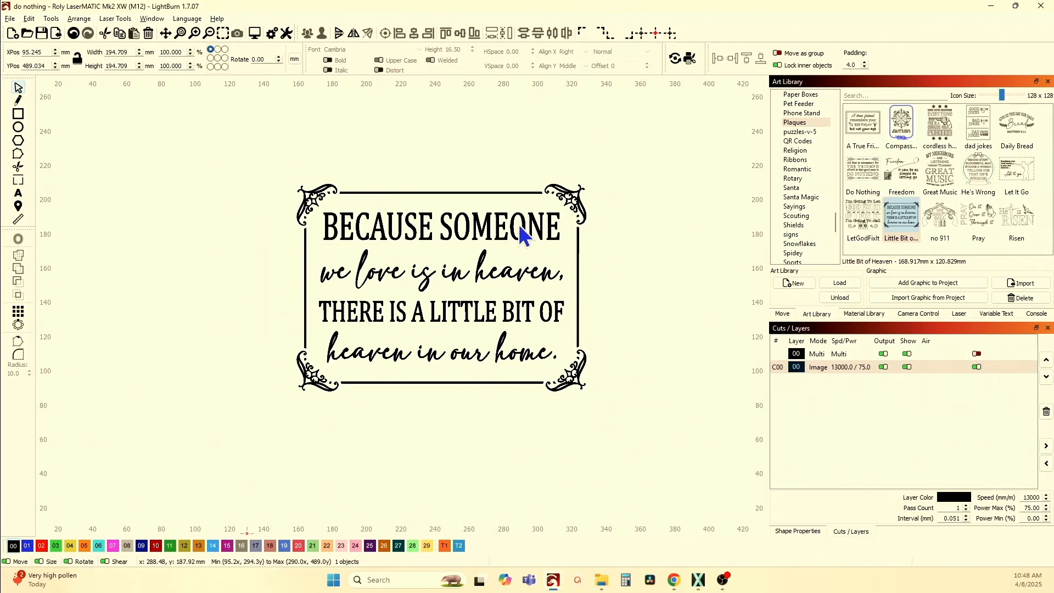
pyautogui.scroll(-2, 511, 252)
pyautogui.scroll(3, 494, 169)
pyautogui.scroll(2, 450, 265)
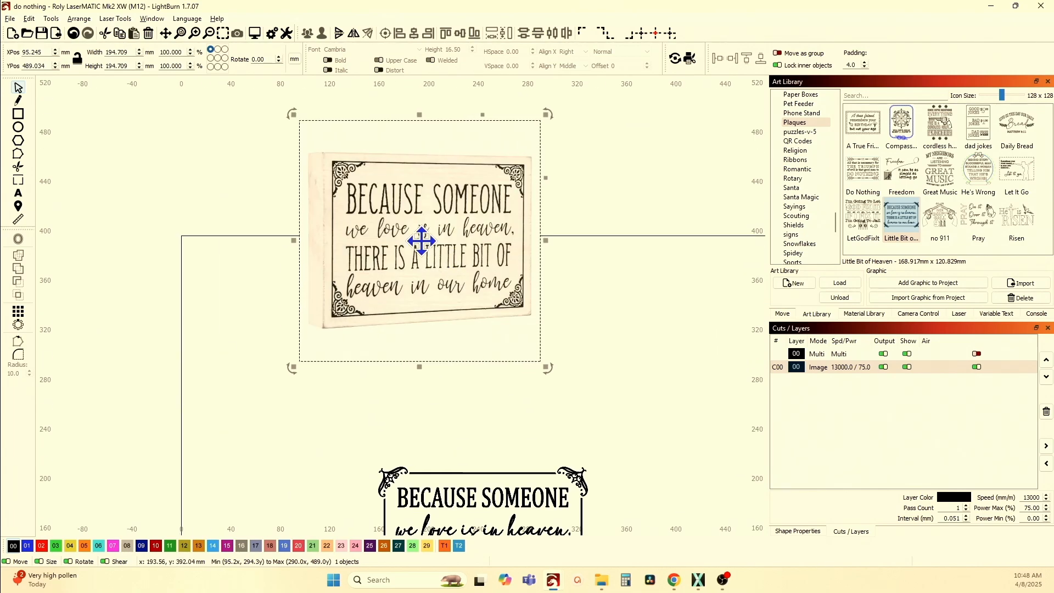
# - Delete the pasted product photo and the Little Bit of Heaven plaque from the workspace
pyautogui.press('Delete')
pyautogui.scroll(-2, 536, 311)
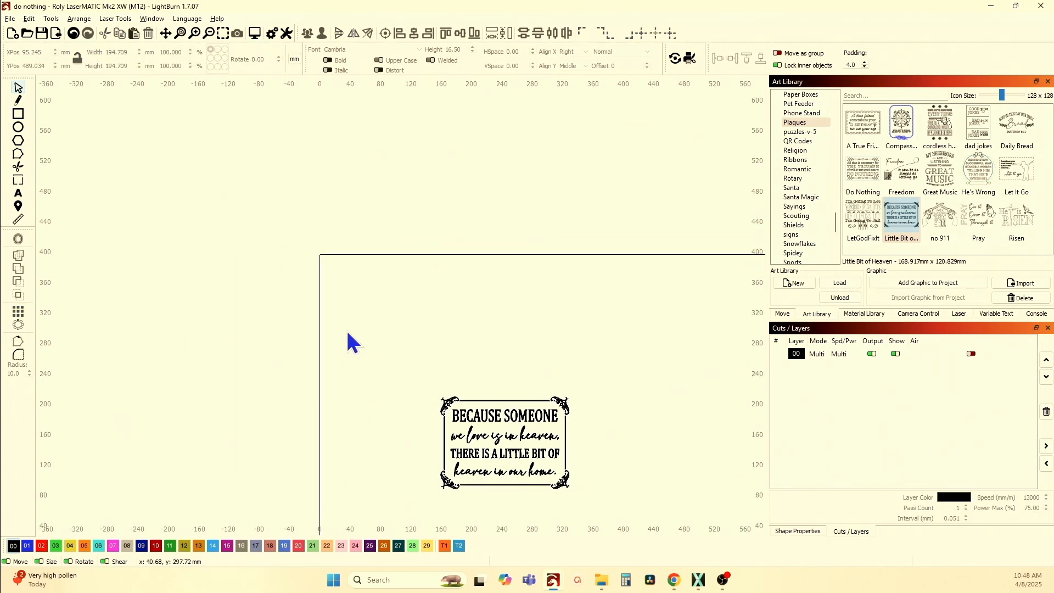
pyautogui.moveTo(351, 342); pyautogui.dragTo(620, 545)
pyautogui.press('Delete')
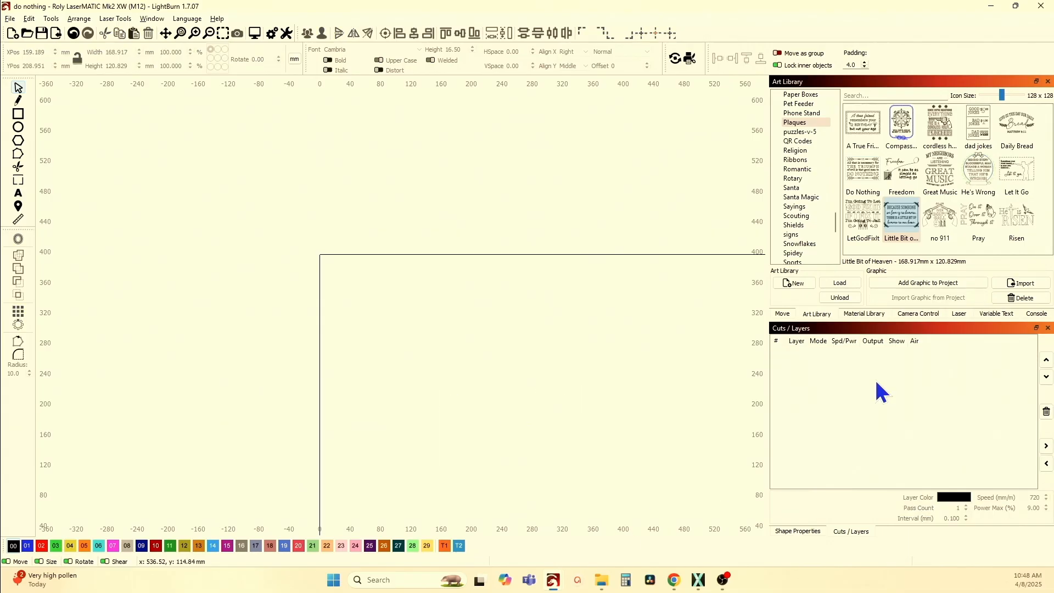
# - Preview the no 911 plaque from the art library, inspect its crossed revolvers and lettering up close, and remove it
pyautogui.doubleClick(939, 222)
pyautogui.scroll(5, 400, 297)
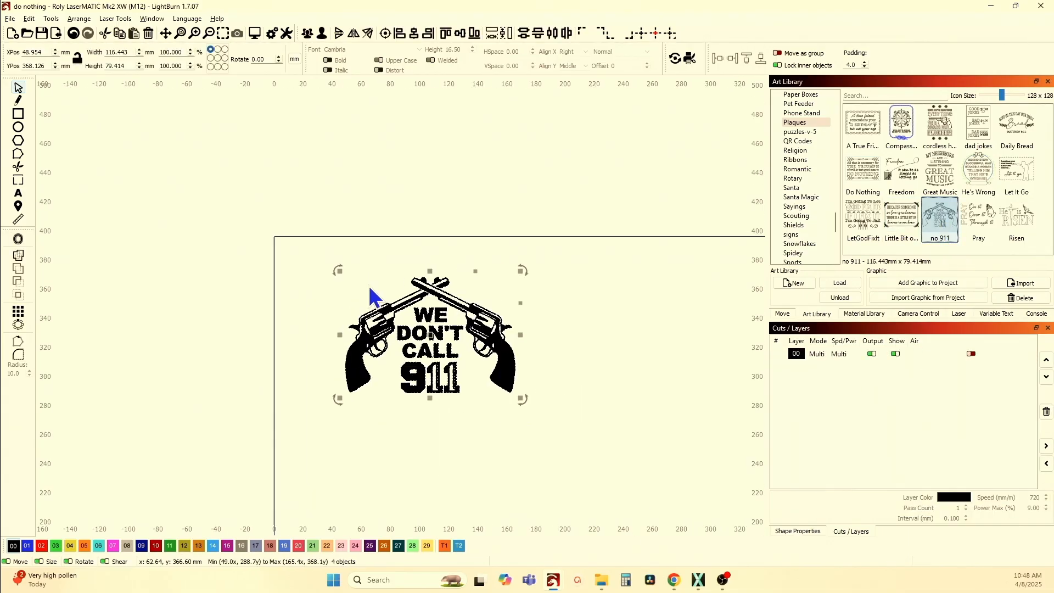
pyautogui.moveTo(492, 359); pyautogui.dragTo(445, 295)
pyautogui.click(483, 372)
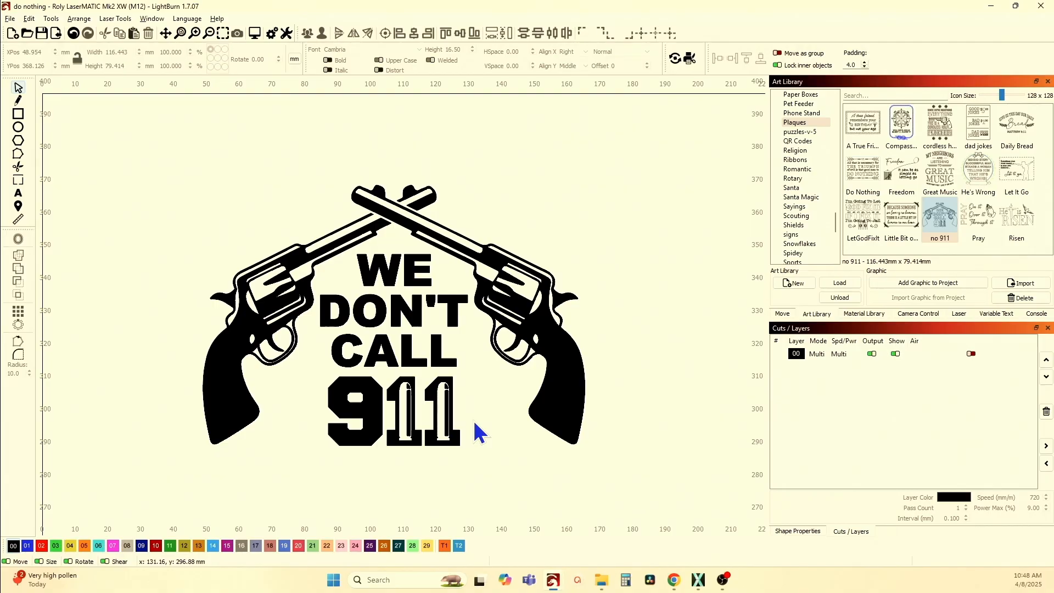
pyautogui.scroll(-3, 481, 434)
pyautogui.moveTo(258, 247); pyautogui.dragTo(600, 487)
pyautogui.press('Delete')
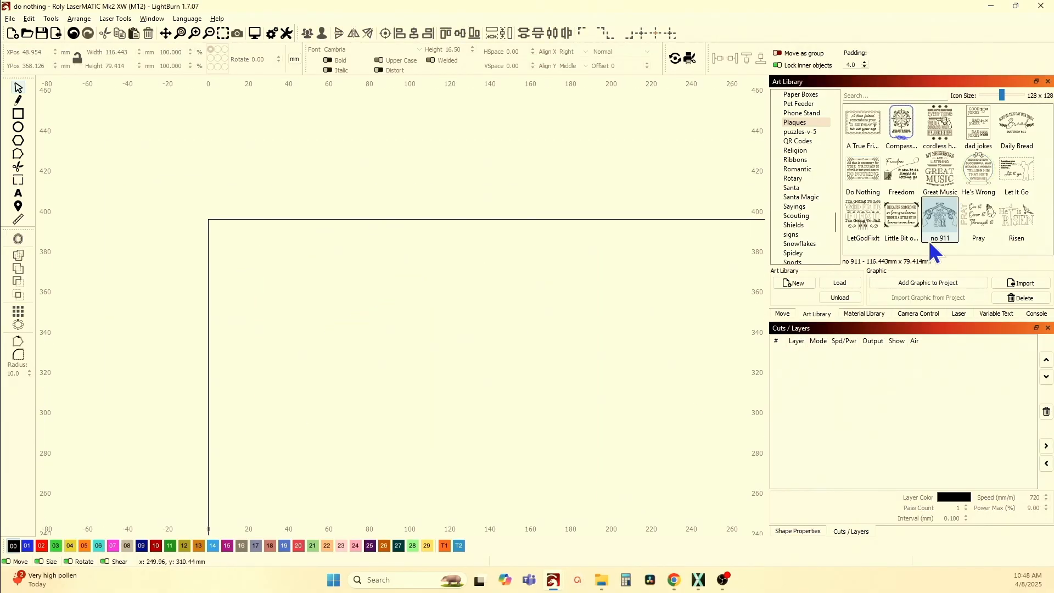
# - Preview the Pray plaque from the art library, move it inside the work area to view it deselected, and remove it
pyautogui.doubleClick(978, 222)
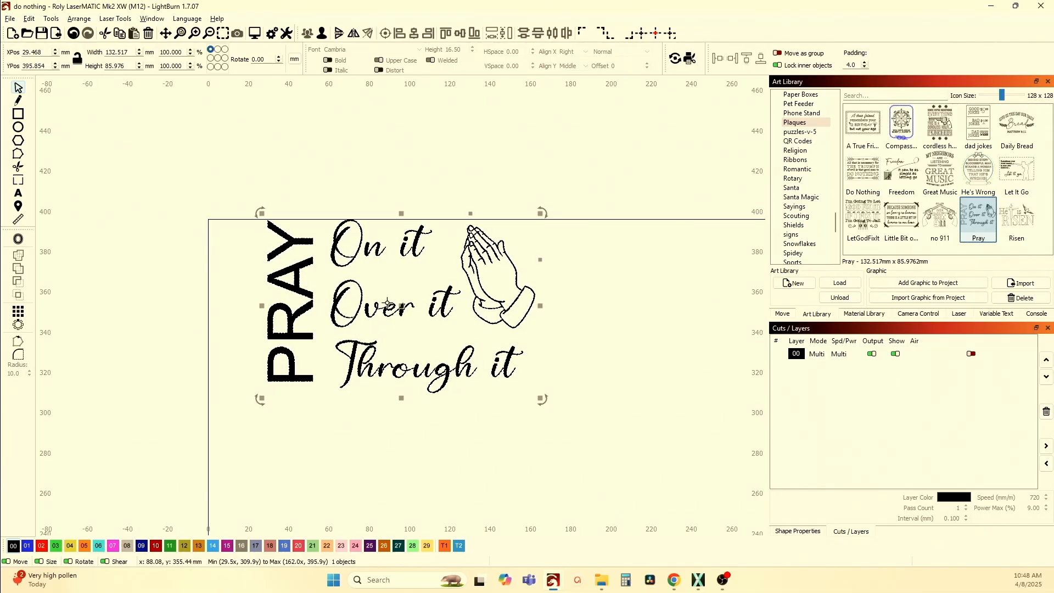
pyautogui.moveTo(402, 306); pyautogui.dragTo(452, 365)
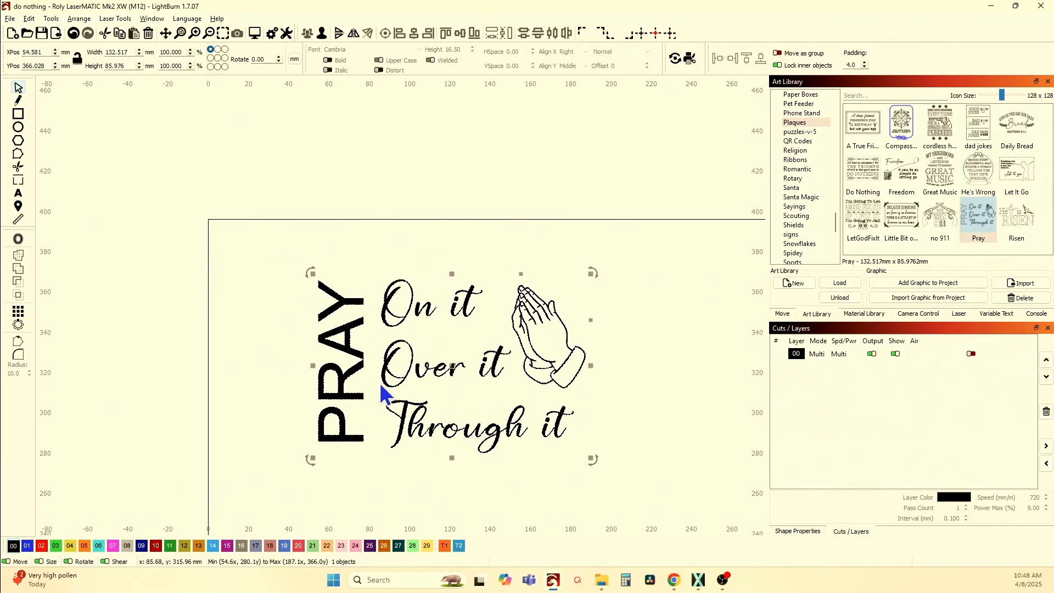
pyautogui.click(244, 344)
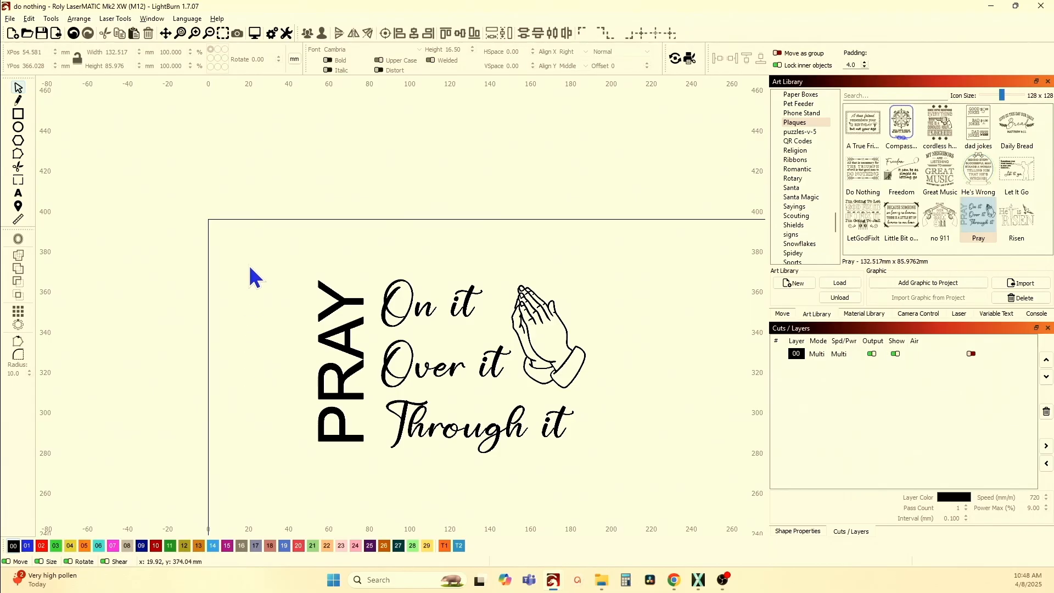
pyautogui.moveTo(250, 269); pyautogui.dragTo(657, 468)
pyautogui.press('Delete')
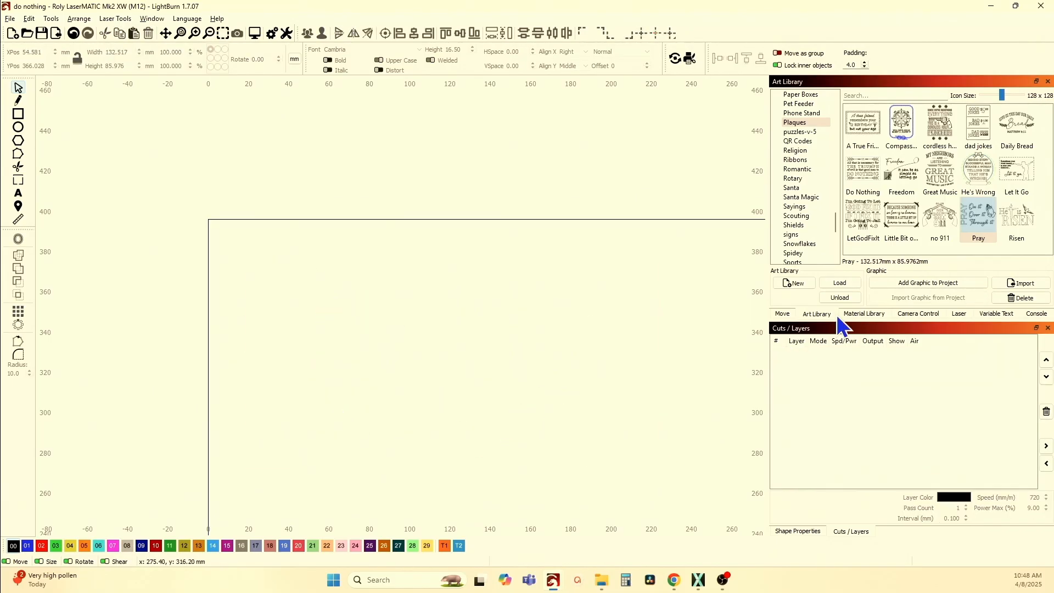
# - Preview the Risen plaque from the art library, move it inside the work area, inspect its cross and dove up close, and remove it
pyautogui.doubleClick(1016, 220)
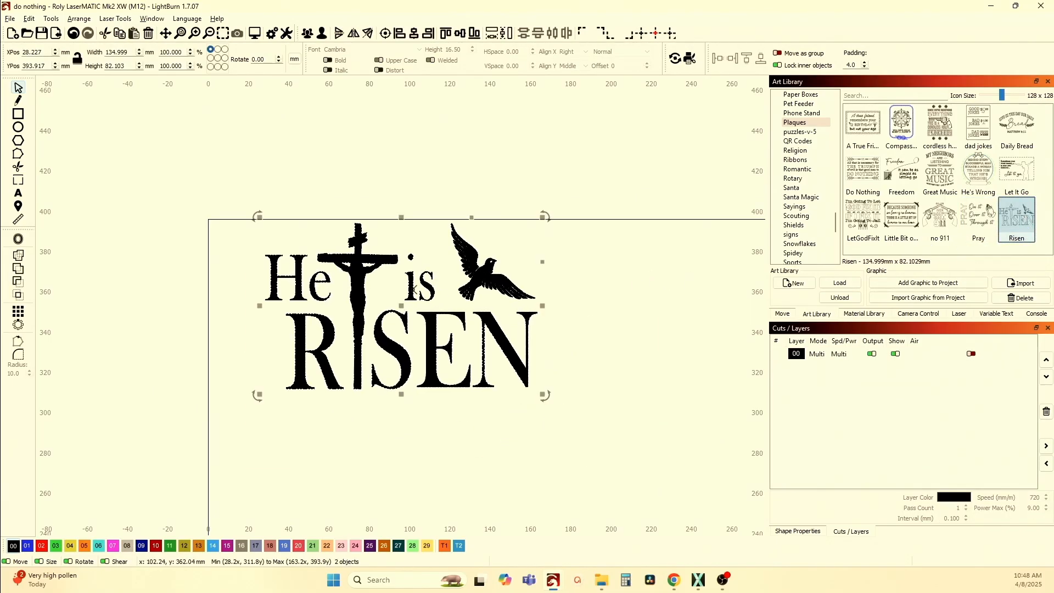
pyautogui.moveTo(405, 313); pyautogui.dragTo(431, 371)
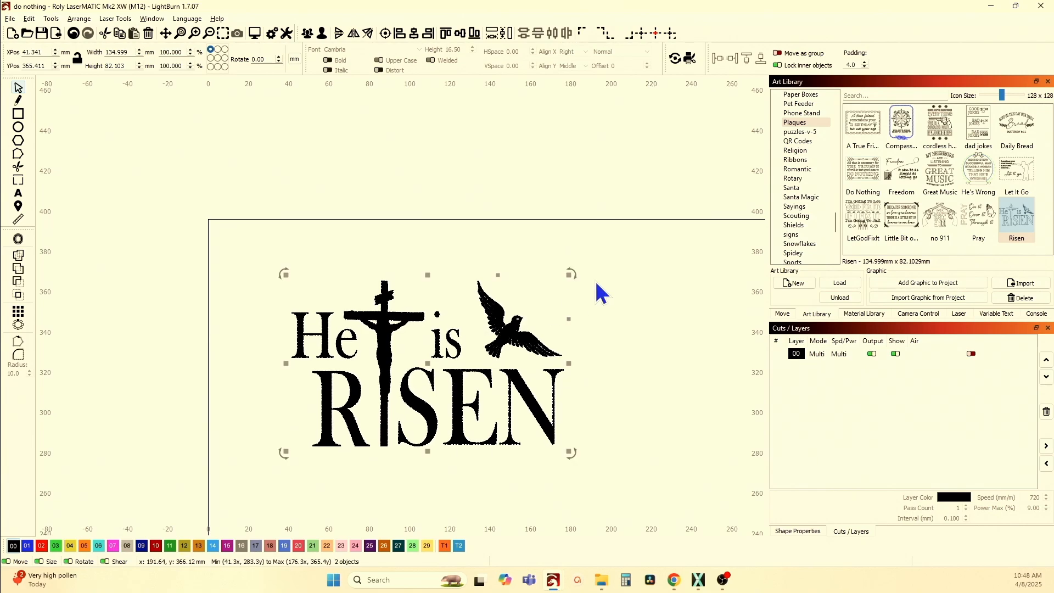
pyautogui.click(599, 294)
pyautogui.scroll(4, 410, 425)
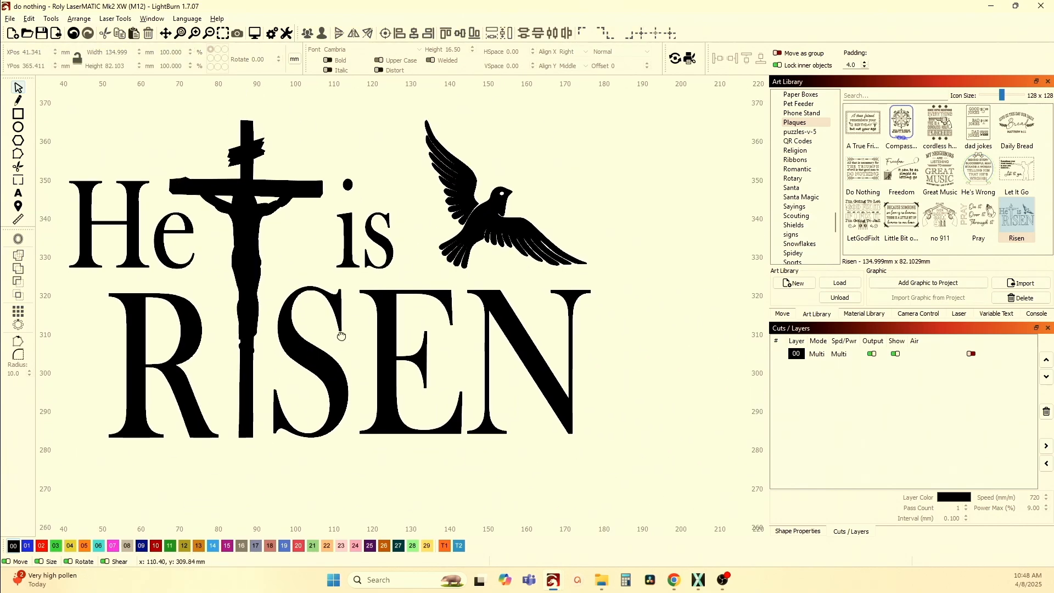
pyautogui.moveTo(341, 336); pyautogui.dragTo(383, 340)
pyautogui.scroll(-2, 367, 289)
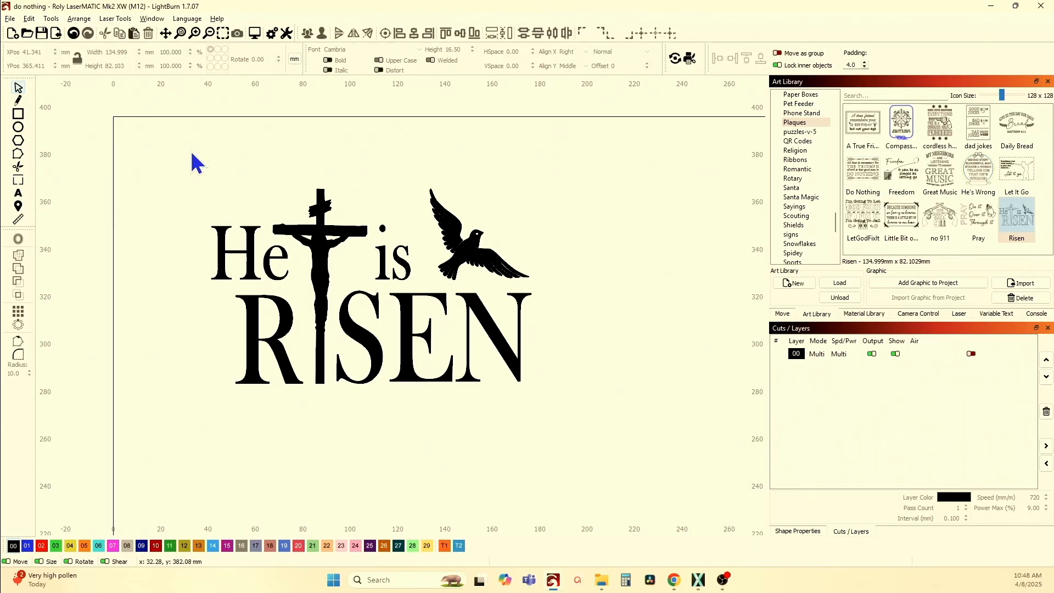
pyautogui.moveTo(190, 149); pyautogui.dragTo(572, 404)
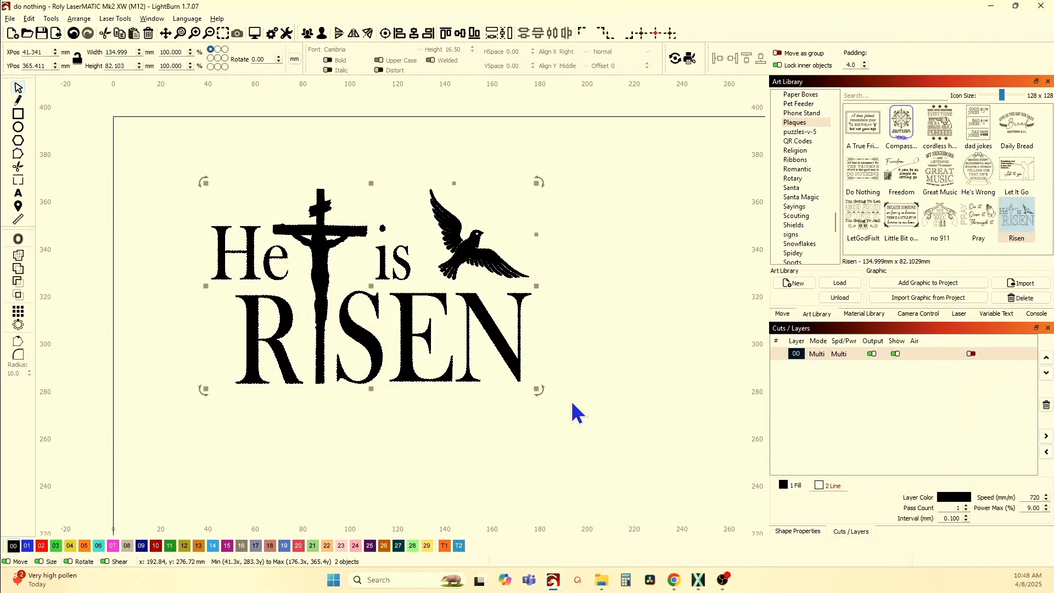
pyautogui.press('Delete')
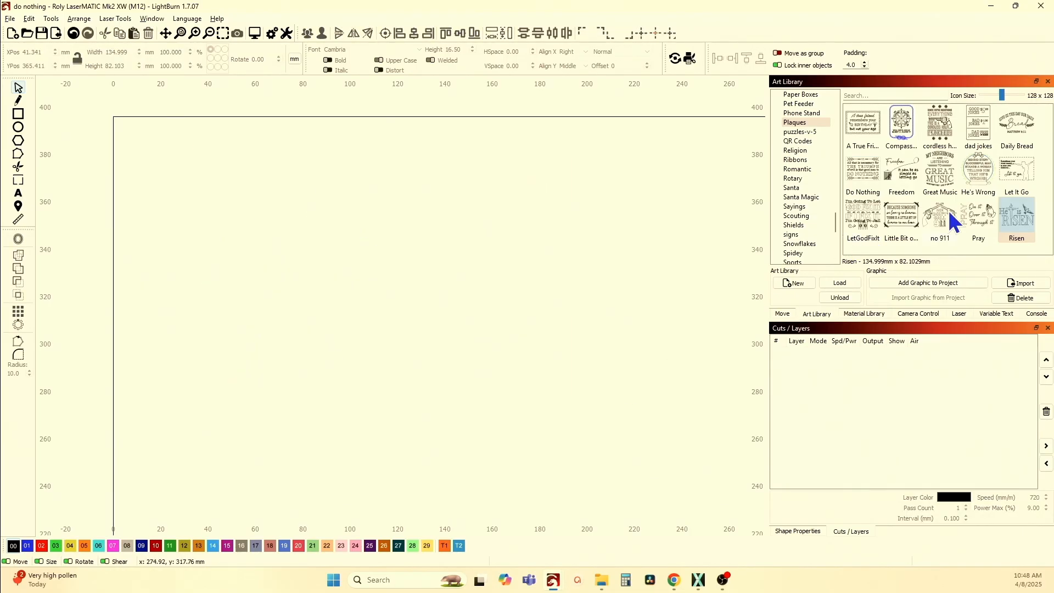
pyautogui.moveTo(991, 204)
pyautogui.hscroll(3, 405, 277)
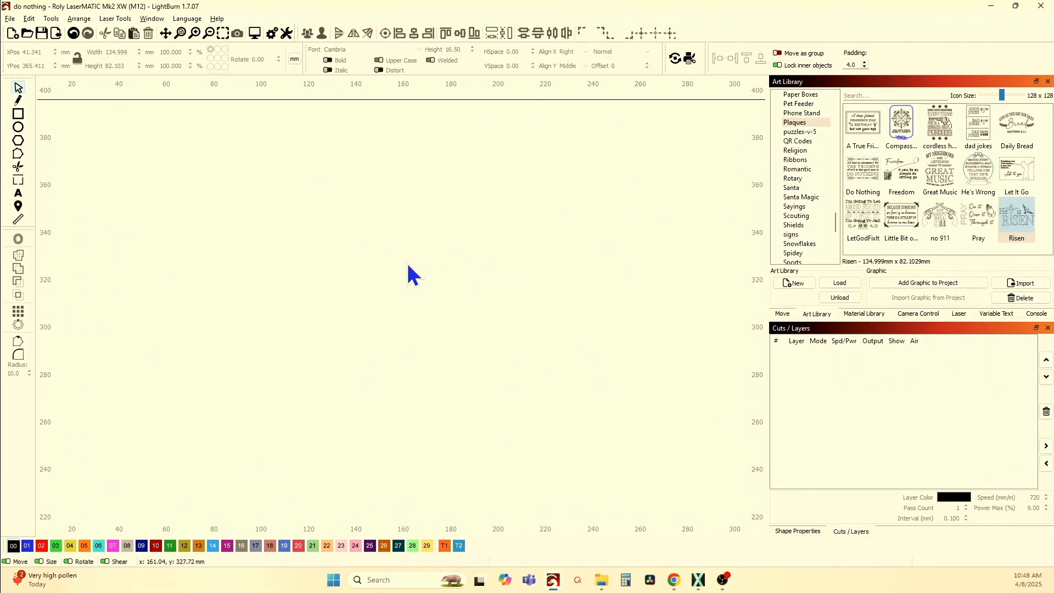